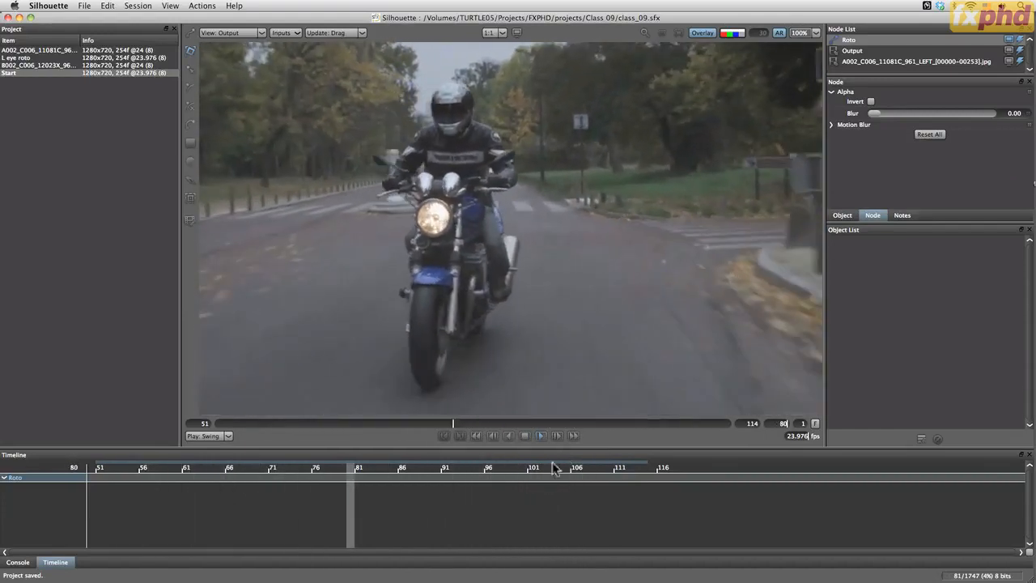
Stop the playback at frame 67 and widen the project list's Item column to read the left and right clip names
{"action": "left_click", "coordinate": [526, 437]}
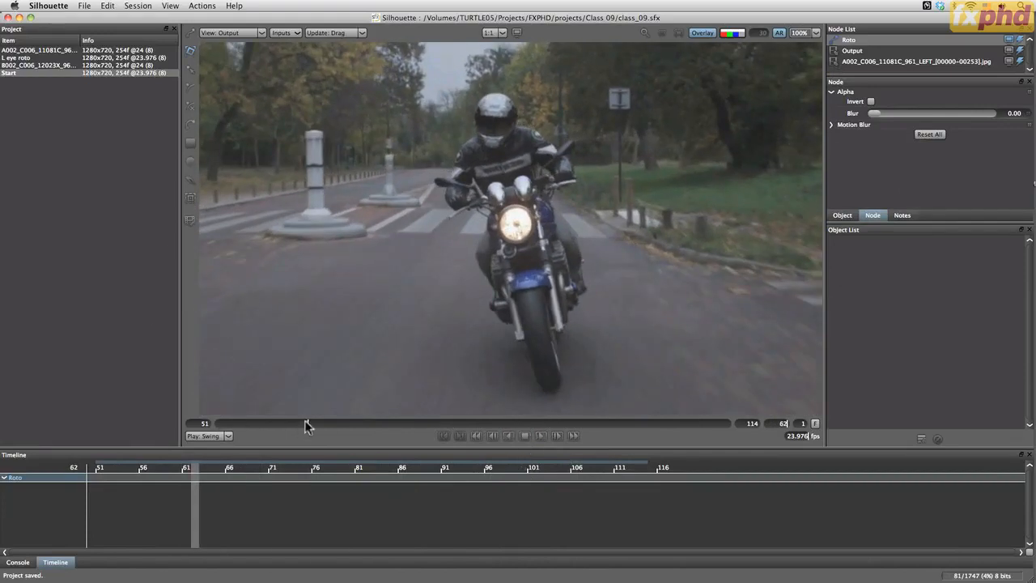
{"action": "left_click_drag", "start_coordinate": [306, 424], "coordinate": [350, 424]}
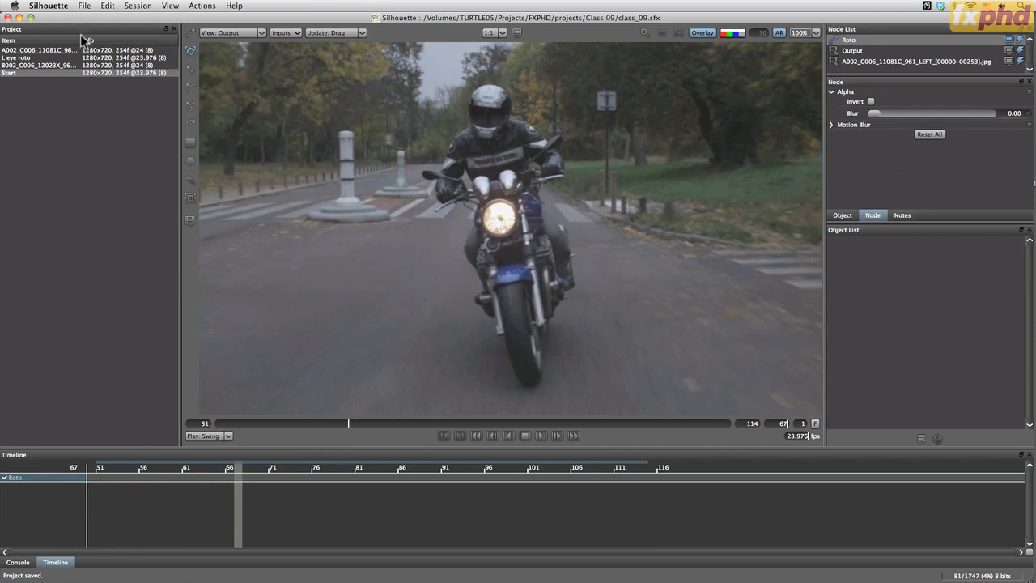
{"action": "left_click_drag", "start_coordinate": [80, 36], "coordinate": [150, 36]}
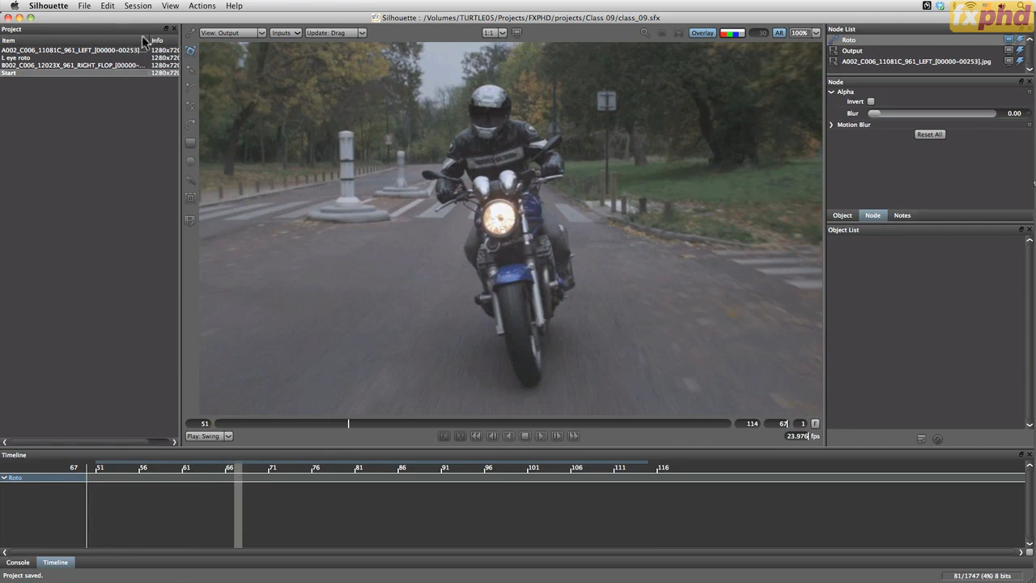
{"action": "left_click", "coordinate": [83, 51]}
{"action": "left_click", "coordinate": [90, 65]}
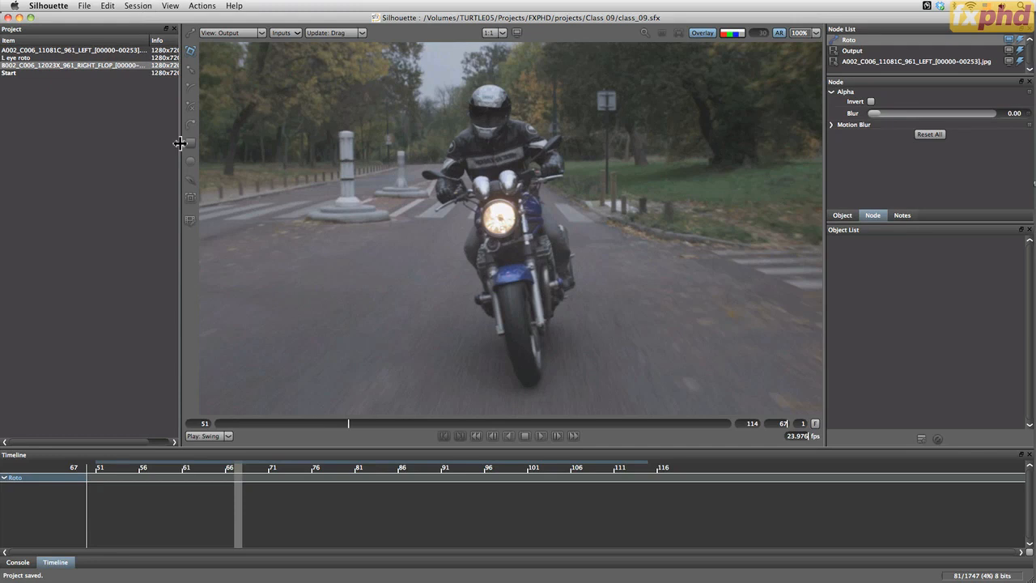
{"action": "left_click", "coordinate": [128, 50]}
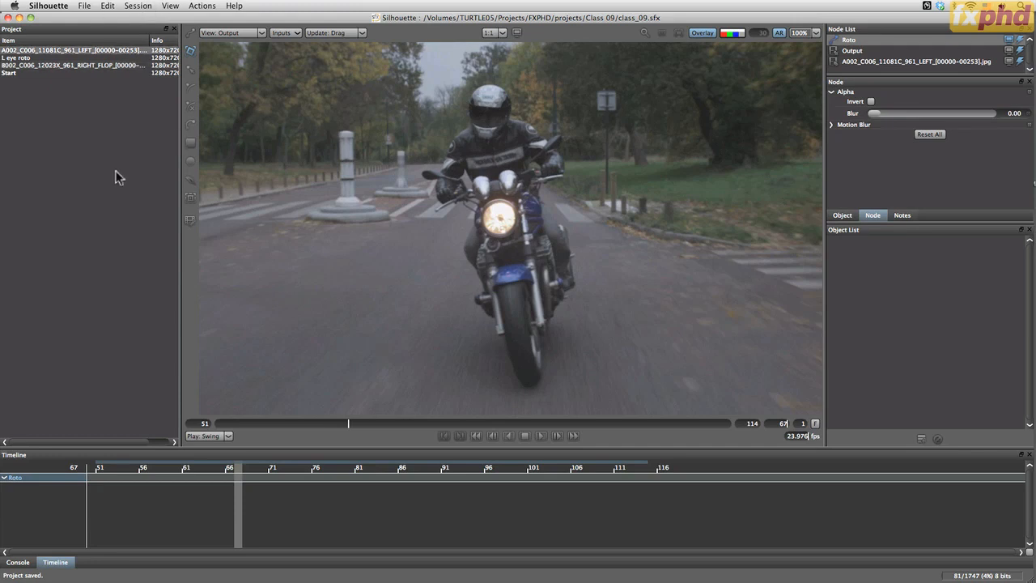
{"action": "left_click", "coordinate": [84, 6]}
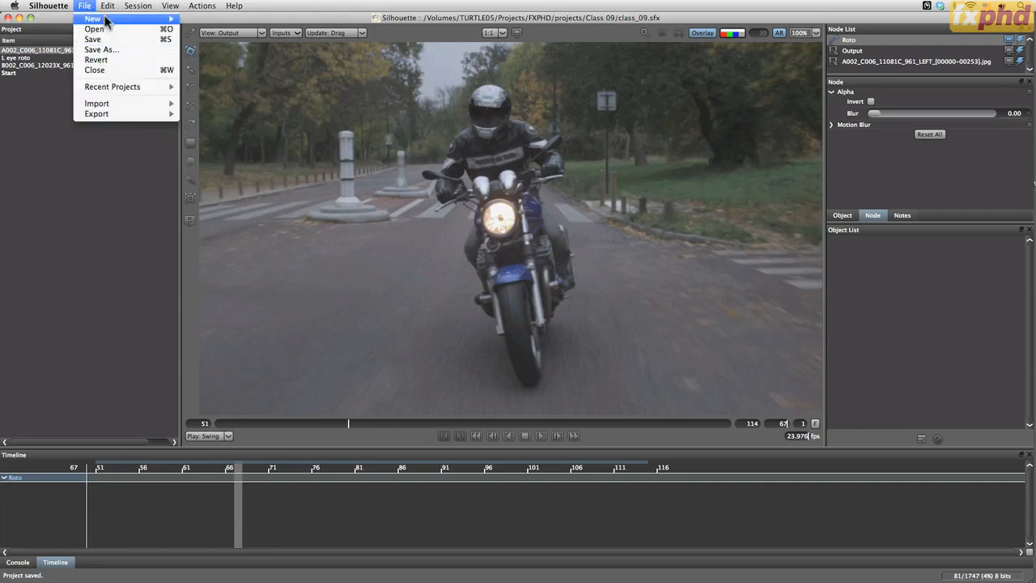
{"action": "mouse_move", "coordinate": [166, 18]}
{"action": "left_click", "coordinate": [217, 33]}
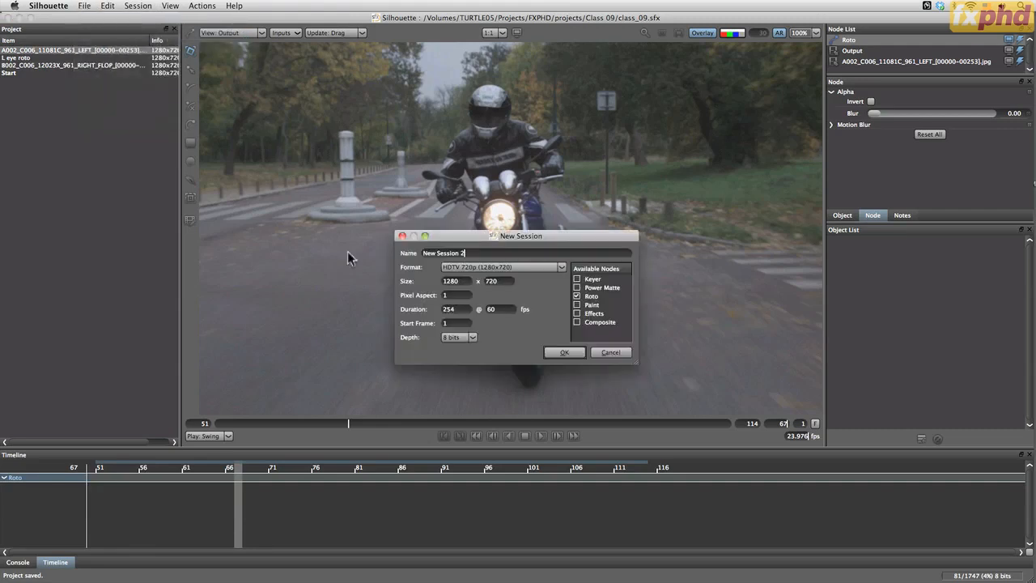
{"action": "left_click", "coordinate": [610, 352]}
{"action": "left_click", "coordinate": [14, 73]}
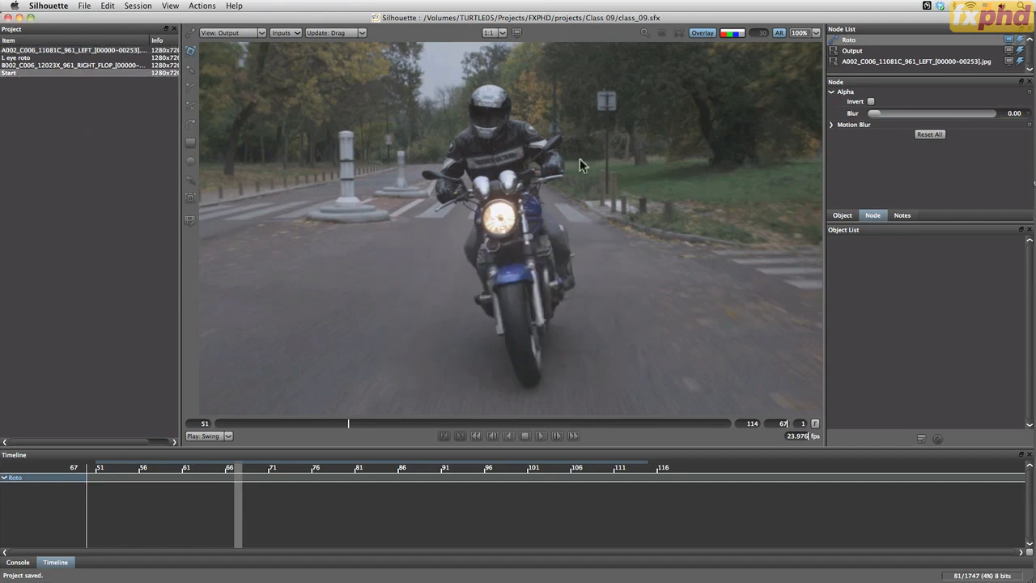
{"action": "mouse_move", "coordinate": [345, 429]}
{"action": "left_mouse_down"}
{"action": "mouse_move", "coordinate": [335, 424]}
{"action": "mouse_move", "coordinate": [486, 439]}
{"action": "mouse_move", "coordinate": [331, 422]}
{"action": "left_mouse_up"}
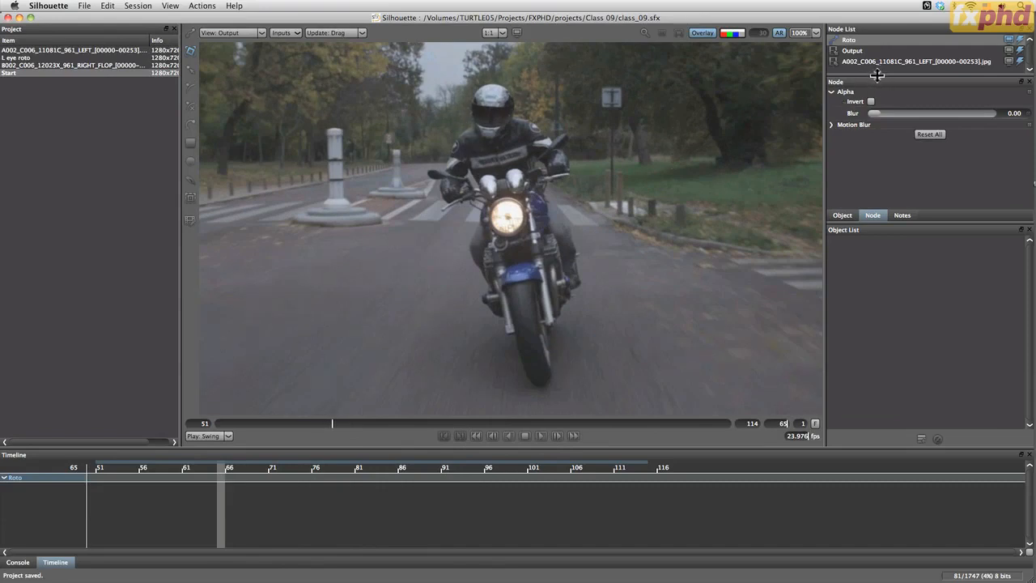
{"action": "left_click_drag", "start_coordinate": [877, 75], "coordinate": [871, 121]}
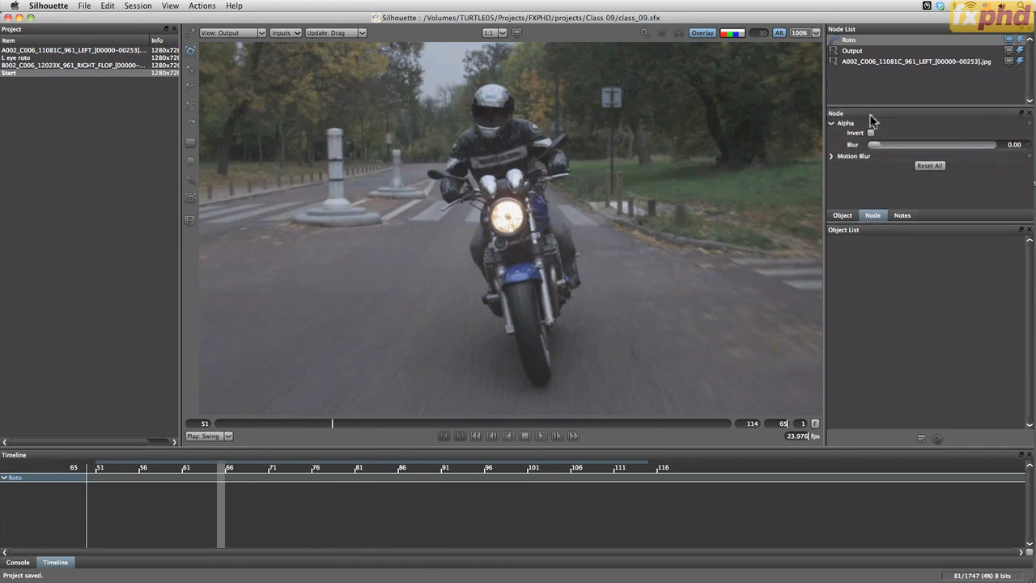
{"action": "left_click", "coordinate": [886, 67]}
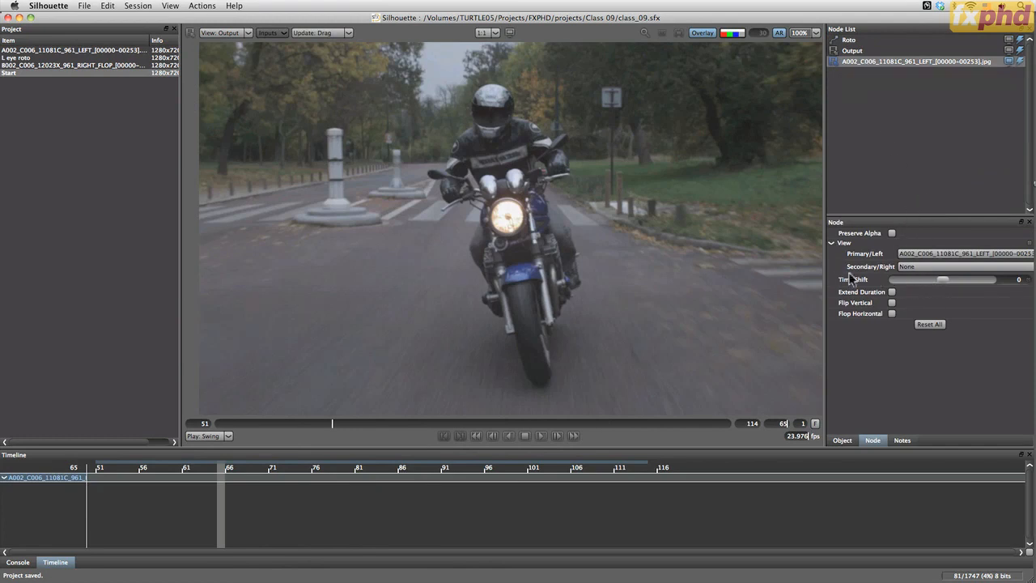
{"action": "left_click", "coordinate": [930, 269]}
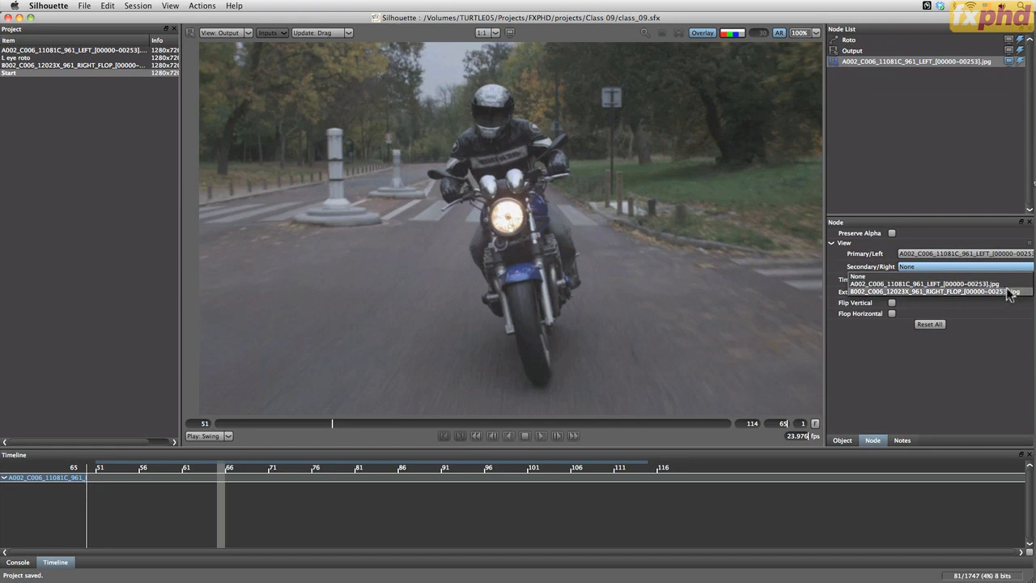
{"action": "left_click", "coordinate": [1006, 293]}
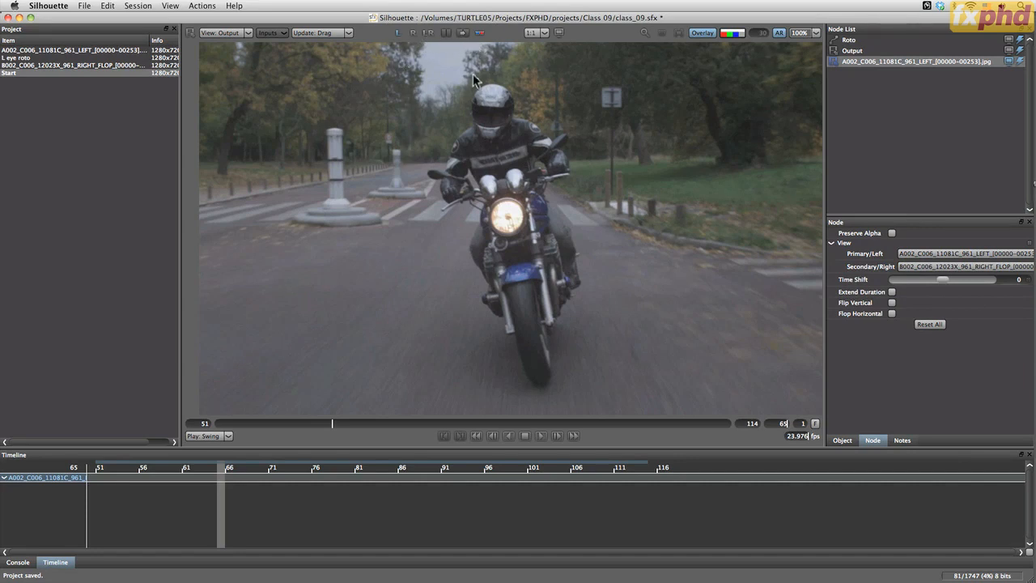
Display the stereo pair as a red/cyan anaglyph and play it back
{"action": "left_click", "coordinate": [481, 34]}
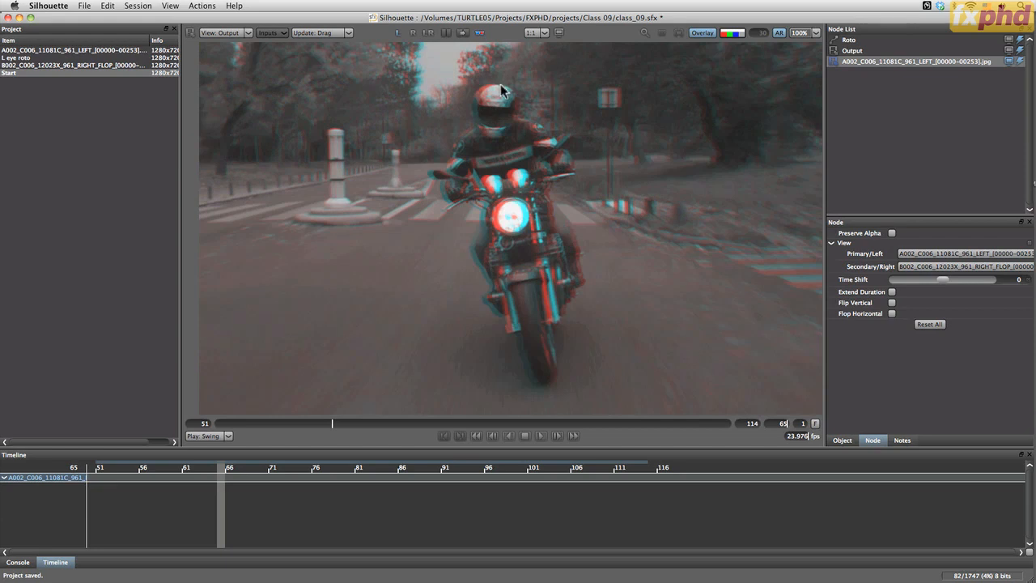
{"action": "left_click", "coordinate": [541, 435]}
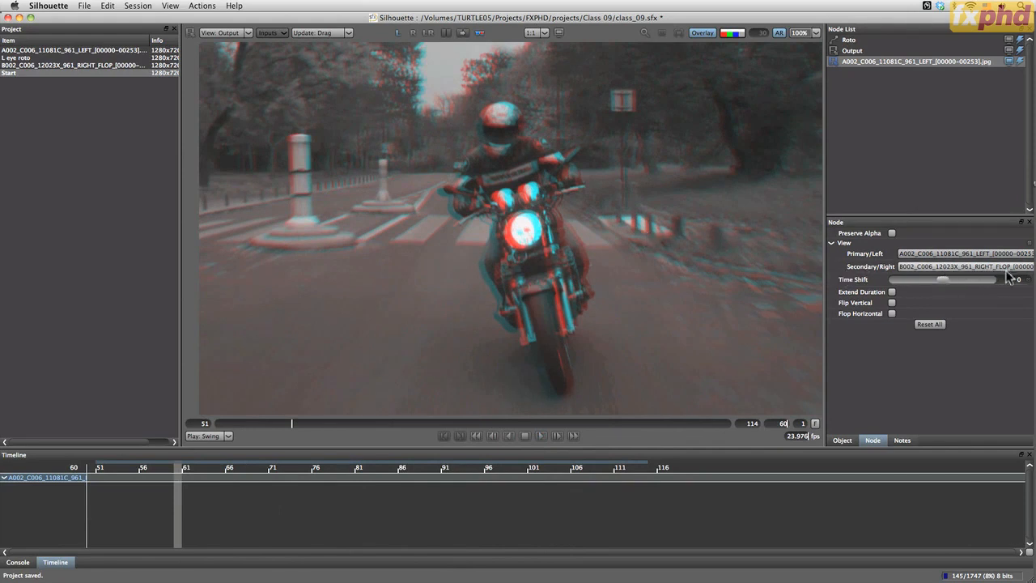
Try flipping the stereo source vertically with its Time Shift kept at 0
{"action": "left_click", "coordinate": [892, 302]}
{"action": "left_click", "coordinate": [891, 304]}
{"action": "left_click", "coordinate": [891, 302]}
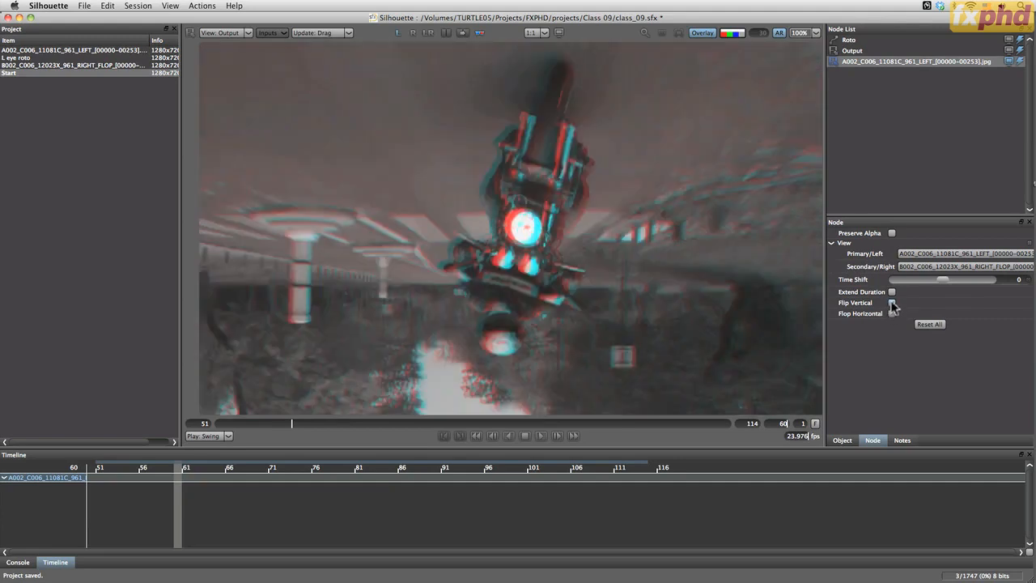
{"action": "left_click", "coordinate": [891, 302]}
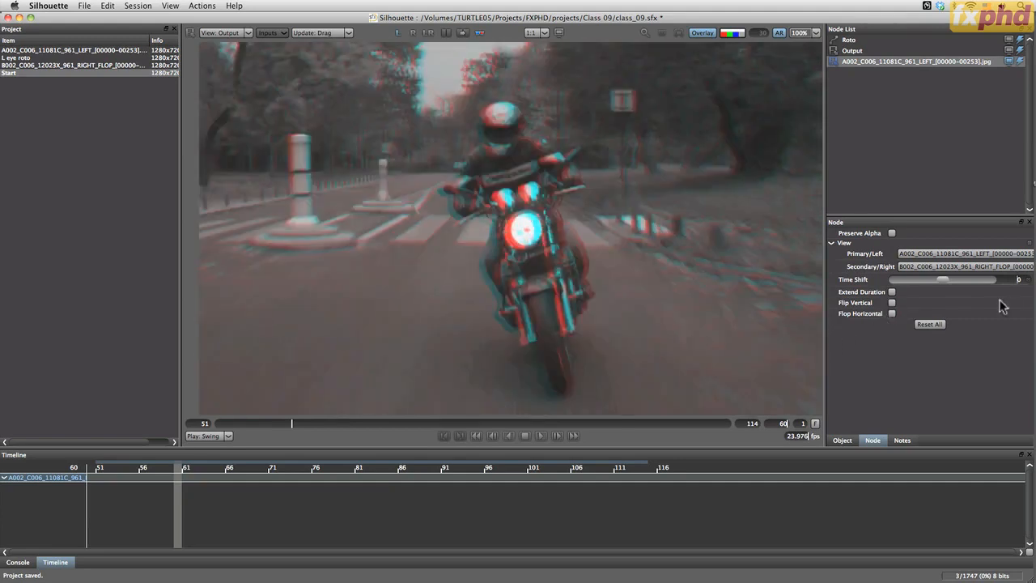
{"action": "key", "text": "Return"}
Turn off the anaglyph display and save the project
{"action": "left_click", "coordinate": [479, 33]}
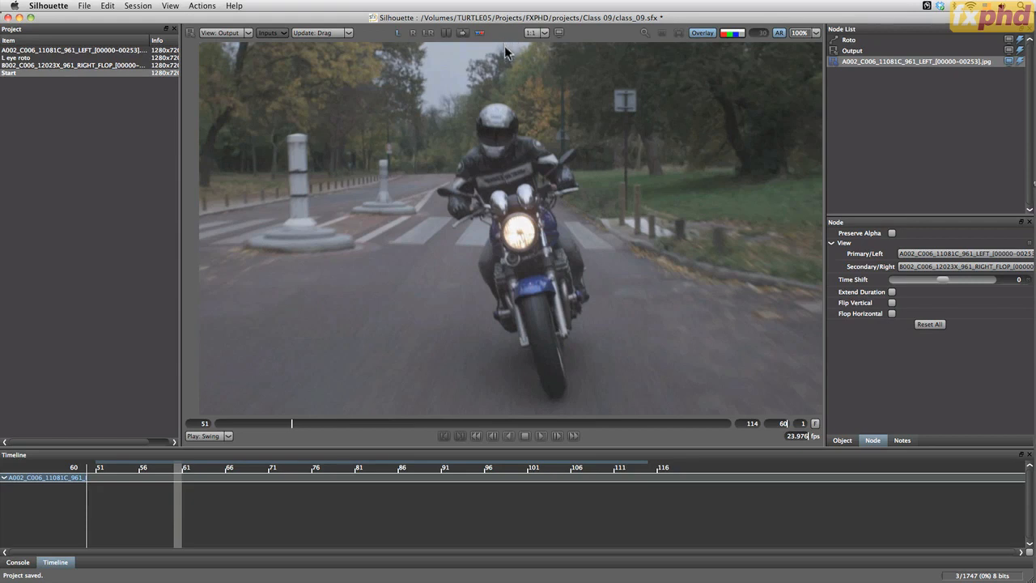
{"action": "key", "text": "super+s"}
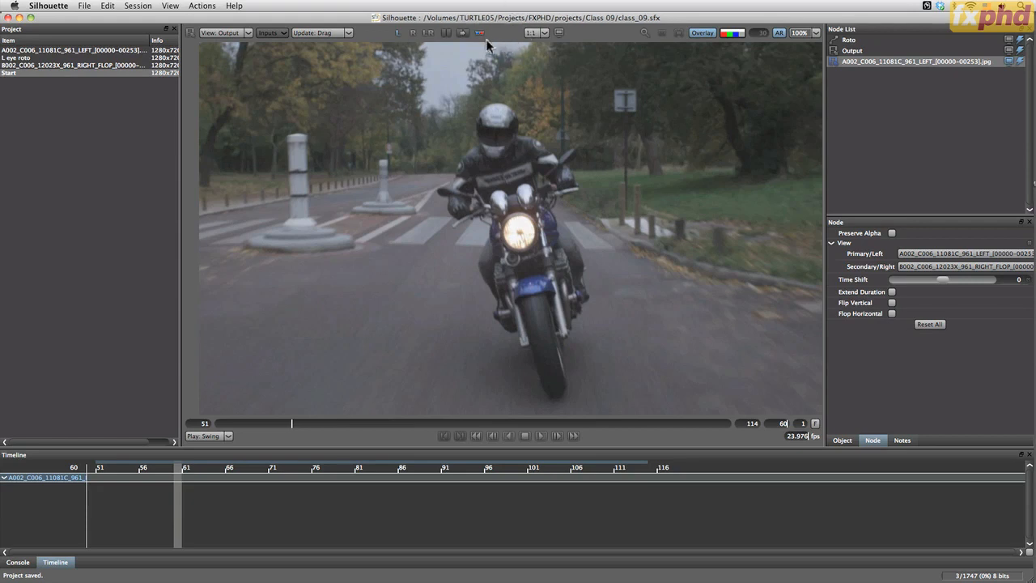
Alternate the viewer between the left and right eye views at frame 60 to compare them, ending on the left eye
{"action": "left_click", "coordinate": [411, 34]}
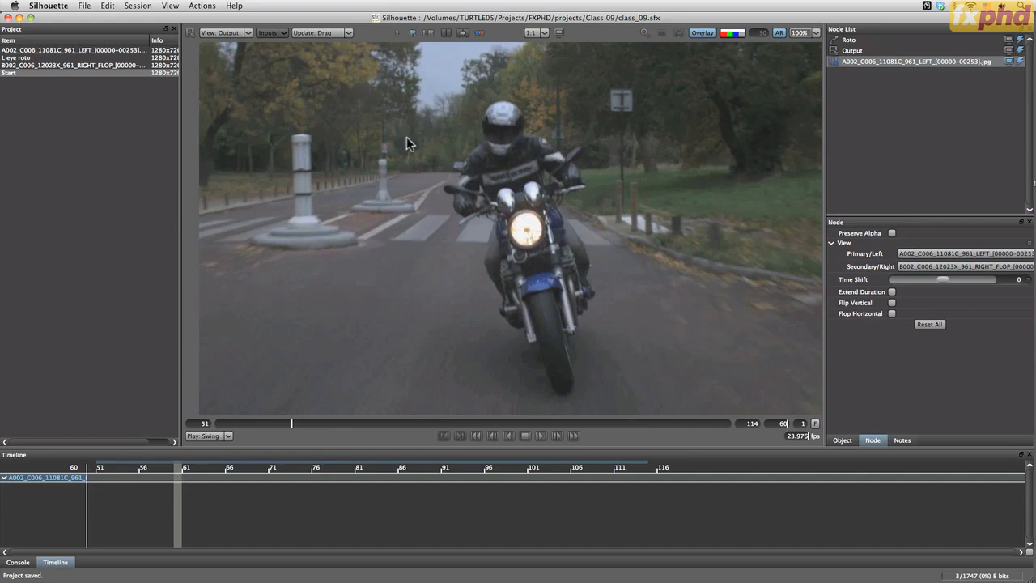
{"action": "left_click", "coordinate": [399, 34]}
{"action": "left_click", "coordinate": [399, 34]}
{"action": "left_click", "coordinate": [408, 32]}
{"action": "left_click", "coordinate": [396, 31]}
{"action": "left_click", "coordinate": [400, 32]}
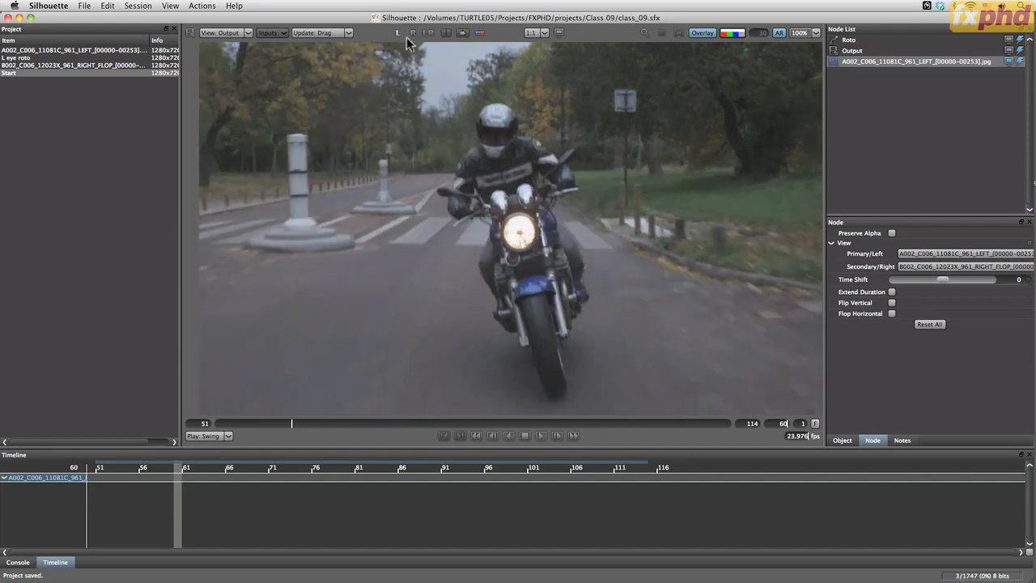
{"action": "left_click", "coordinate": [411, 34]}
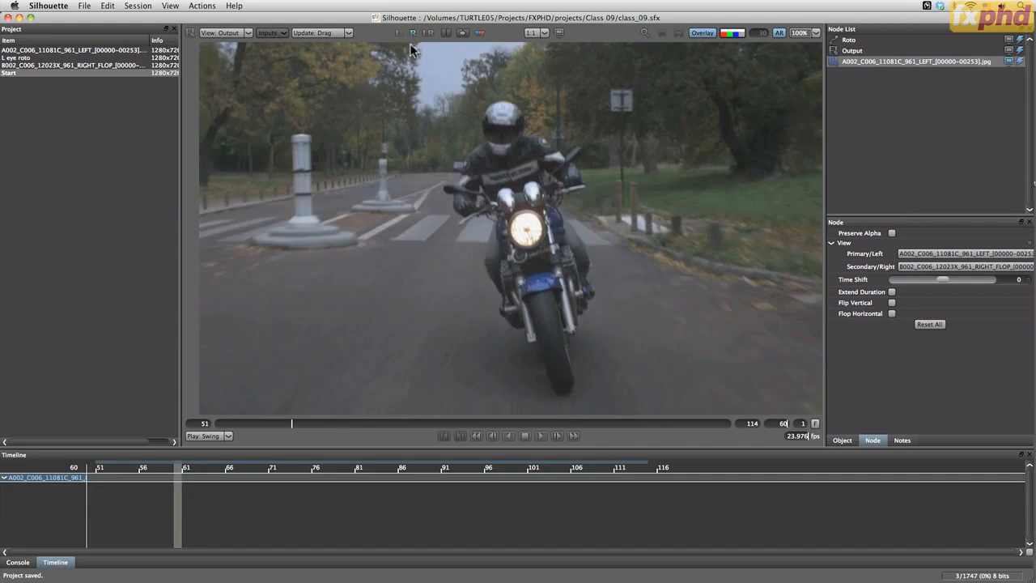
{"action": "left_click", "coordinate": [398, 33]}
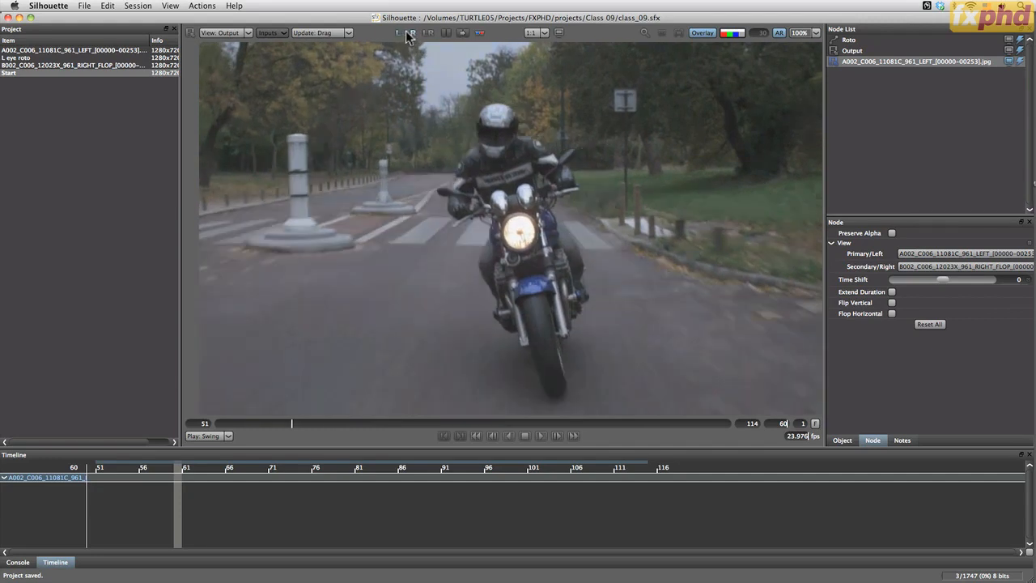
{"action": "left_click", "coordinate": [411, 33]}
{"action": "left_click", "coordinate": [399, 33]}
{"action": "left_click", "coordinate": [409, 34]}
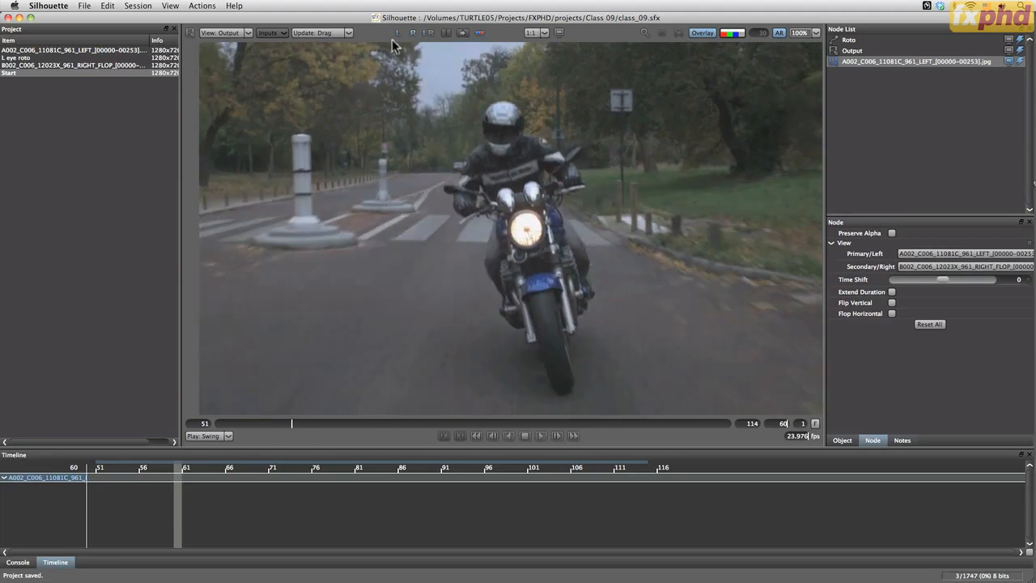
{"action": "left_click", "coordinate": [400, 34]}
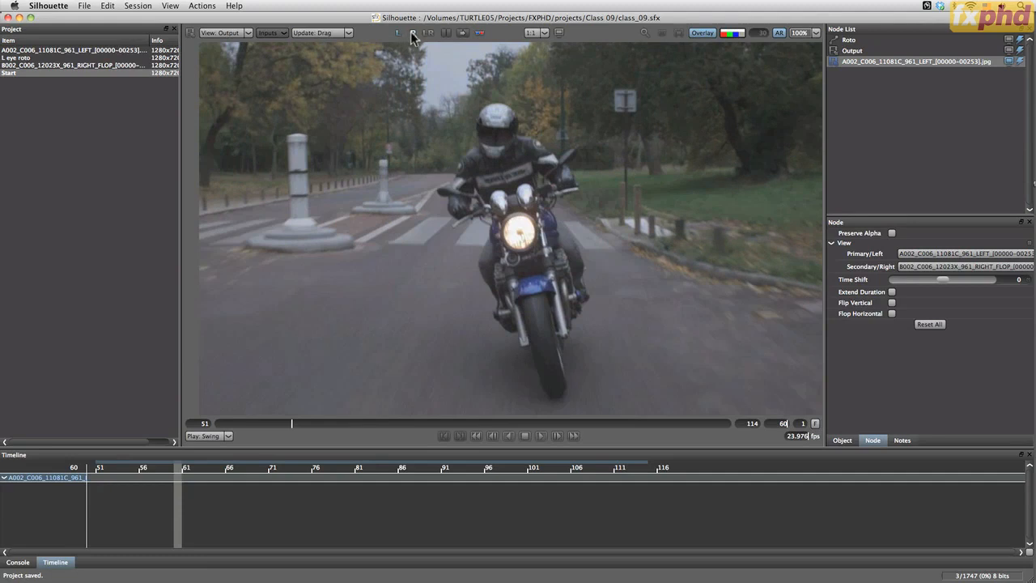
{"action": "left_click", "coordinate": [410, 34]}
{"action": "left_click", "coordinate": [398, 35]}
{"action": "left_click", "coordinate": [410, 34]}
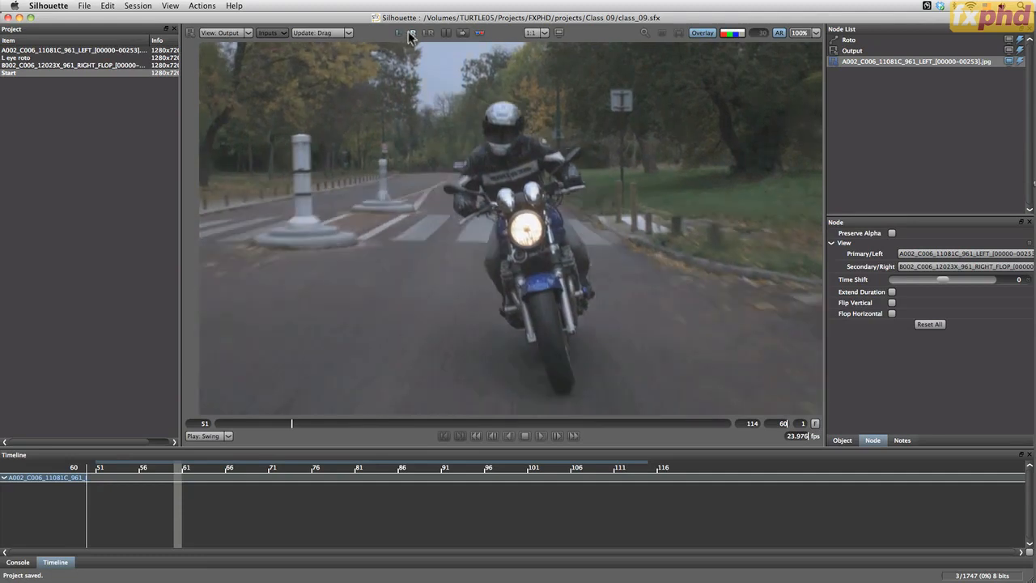
{"action": "left_click", "coordinate": [398, 34]}
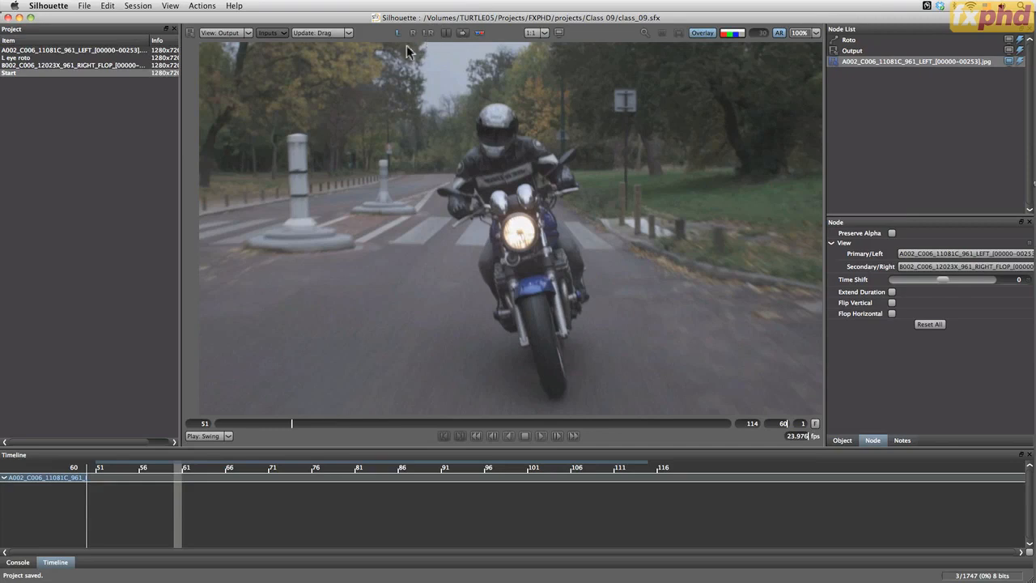
Show the left and right views together, fit them to the viewer, and stack them one above the other
{"action": "left_click", "coordinate": [428, 32]}
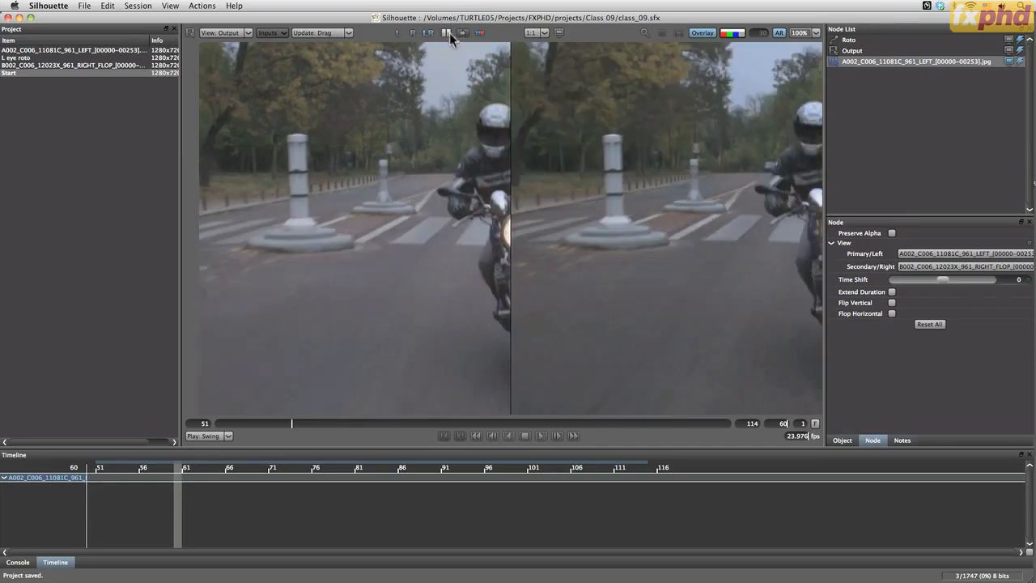
{"action": "key", "text": "f"}
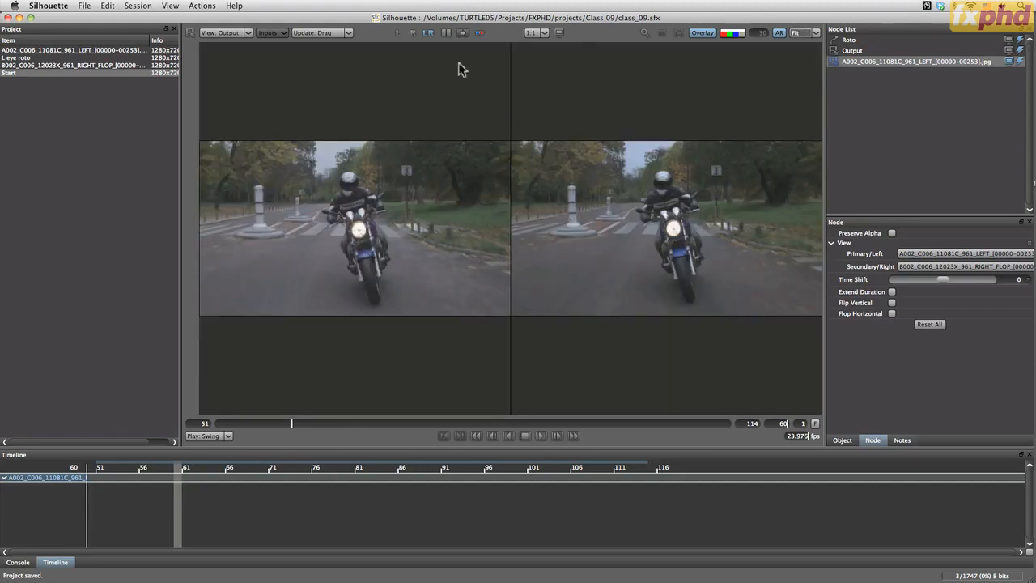
{"action": "left_click", "coordinate": [446, 32]}
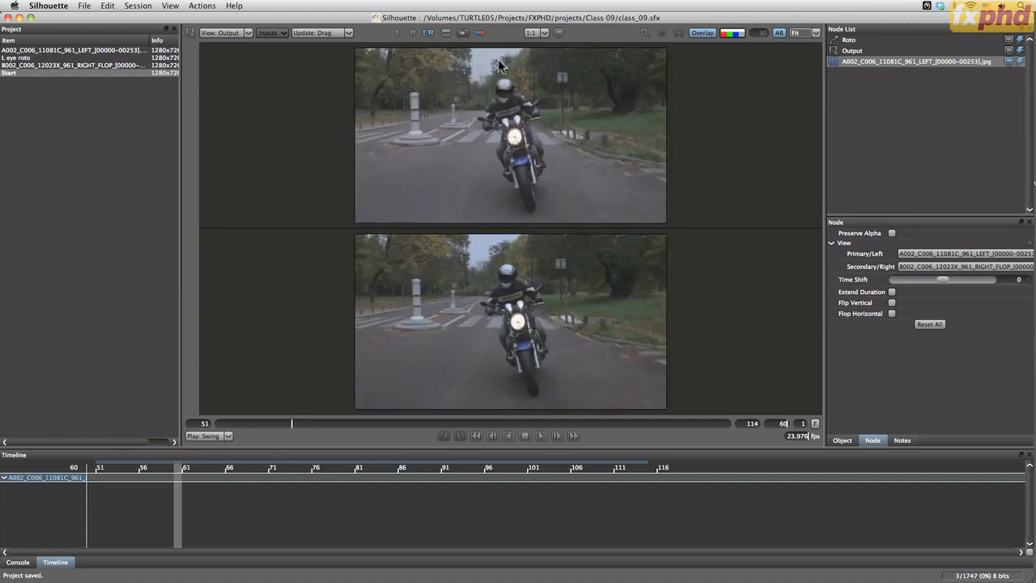
{"action": "left_click", "coordinate": [446, 32]}
{"action": "left_click", "coordinate": [446, 33]}
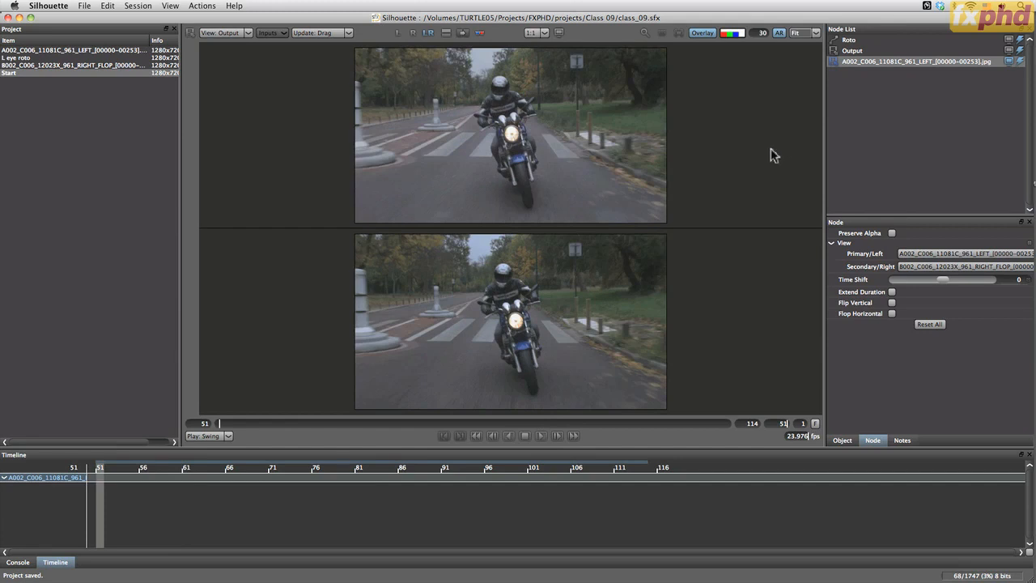
Open the Roto node with its image fitted to the viewer, and play the shot before going to frame 82
{"action": "left_click", "coordinate": [852, 40]}
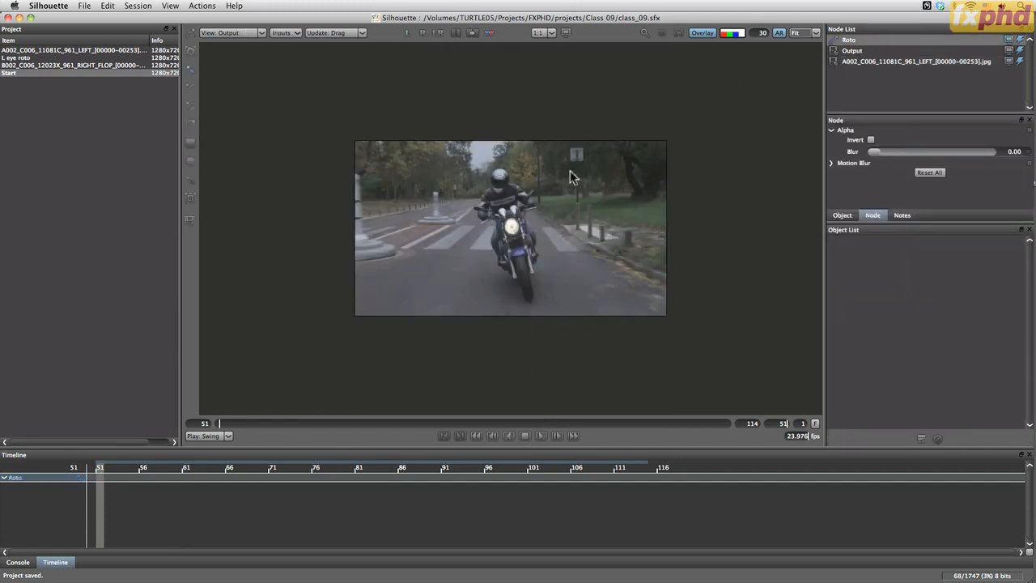
{"action": "key", "text": "f"}
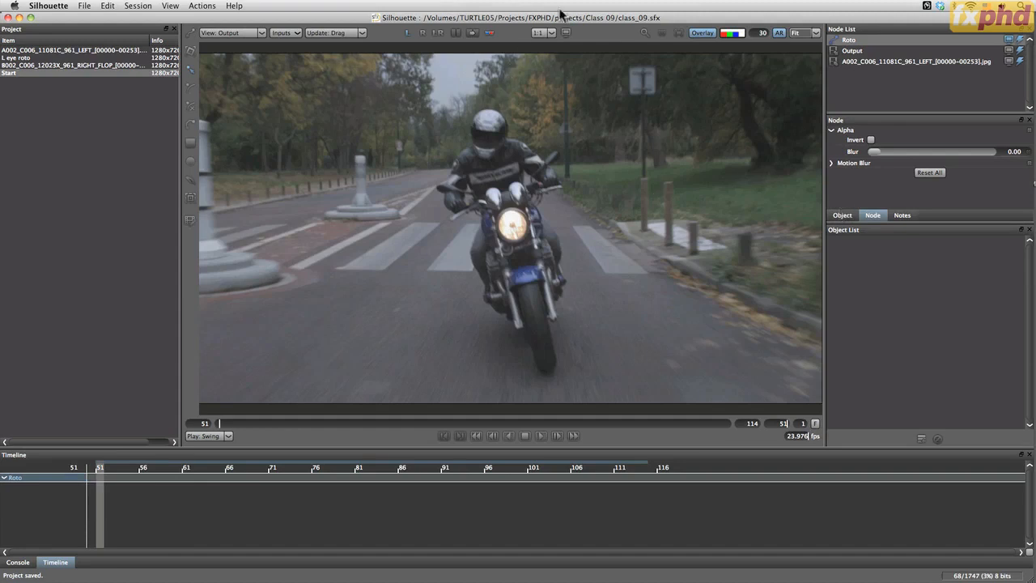
{"action": "left_click", "coordinate": [540, 436]}
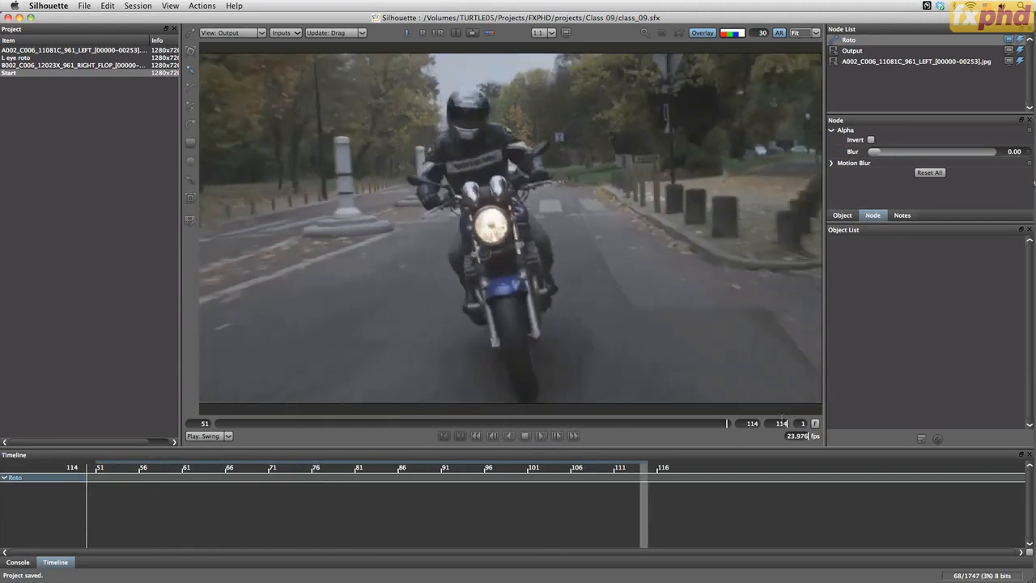
{"action": "left_click", "coordinate": [469, 423]}
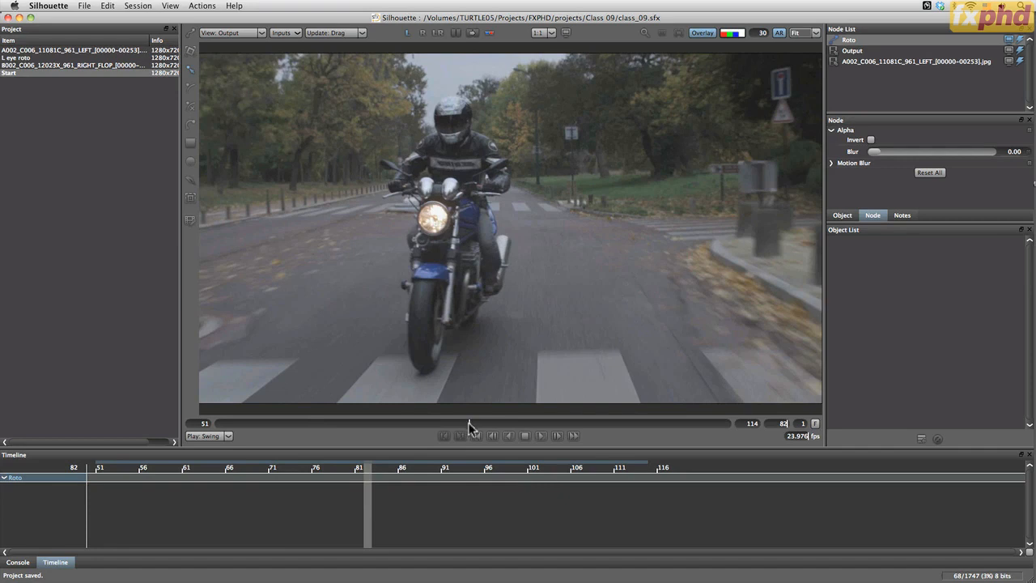
Add a layer to the Roto node and name it Headlamp
{"action": "left_click_drag", "start_coordinate": [469, 424], "coordinate": [219, 426]}
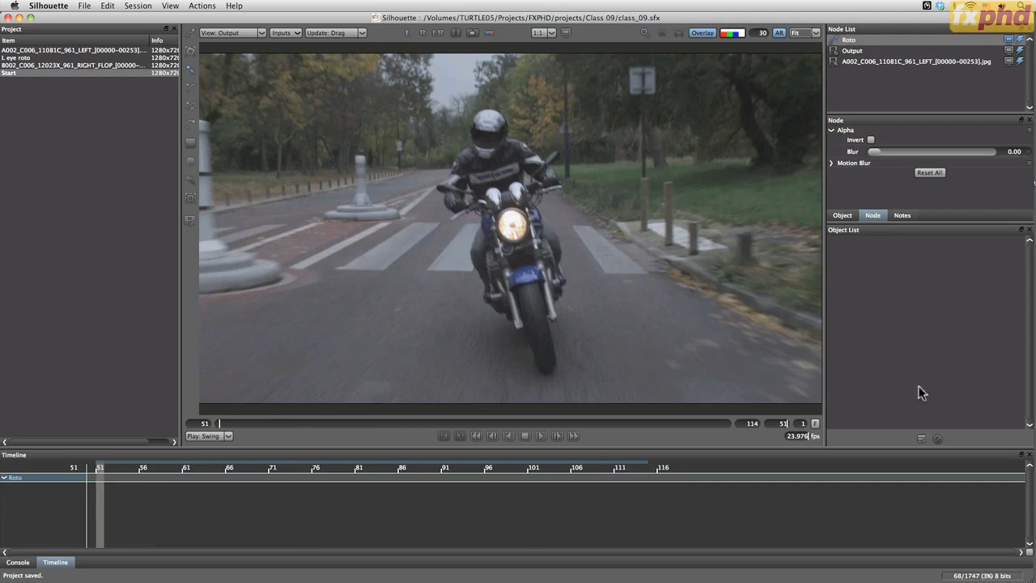
{"action": "left_click_drag", "start_coordinate": [234, 423], "coordinate": [364, 426]}
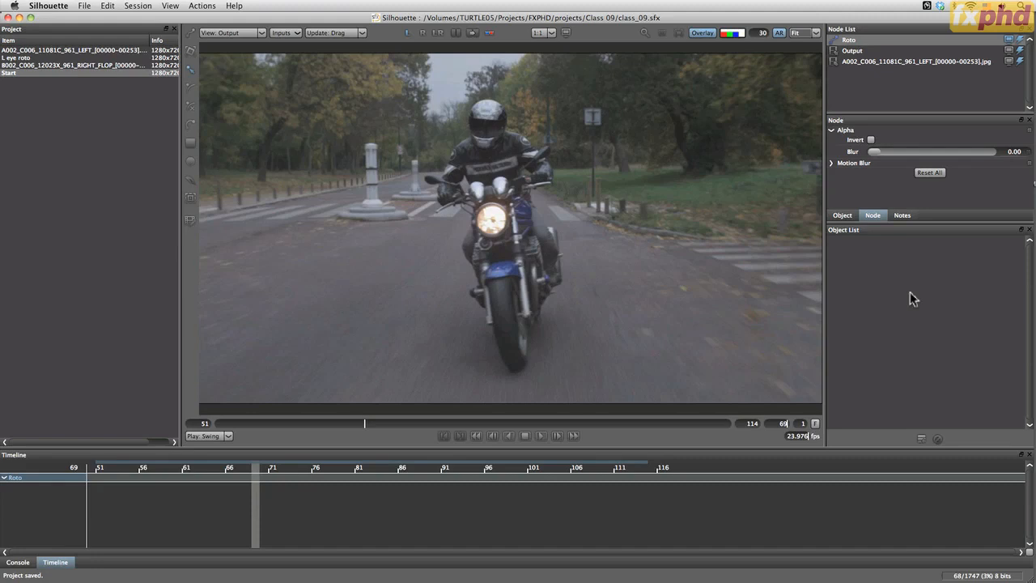
{"action": "left_click", "coordinate": [921, 437]}
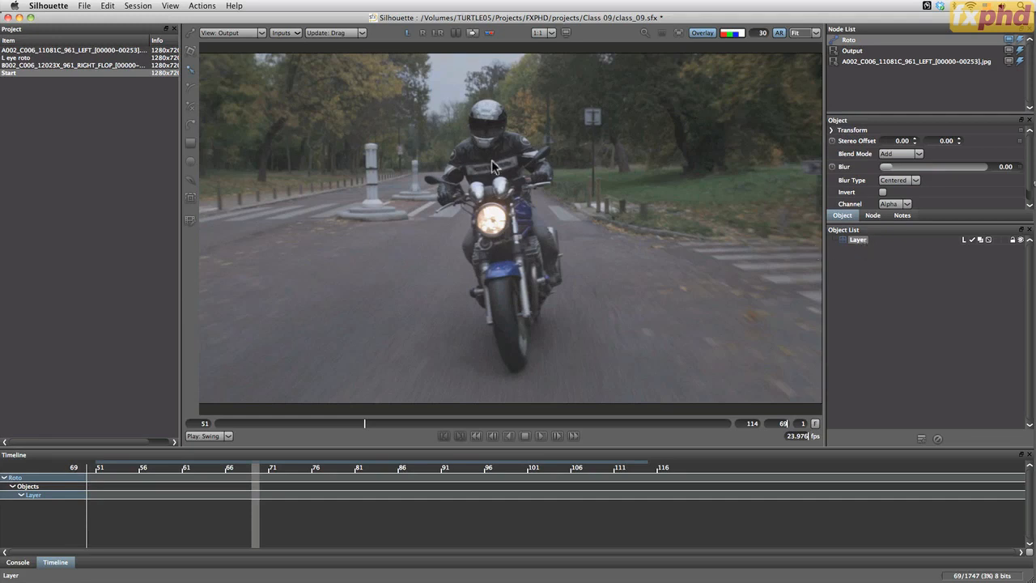
{"action": "left_click_drag", "start_coordinate": [363, 424], "coordinate": [218, 422]}
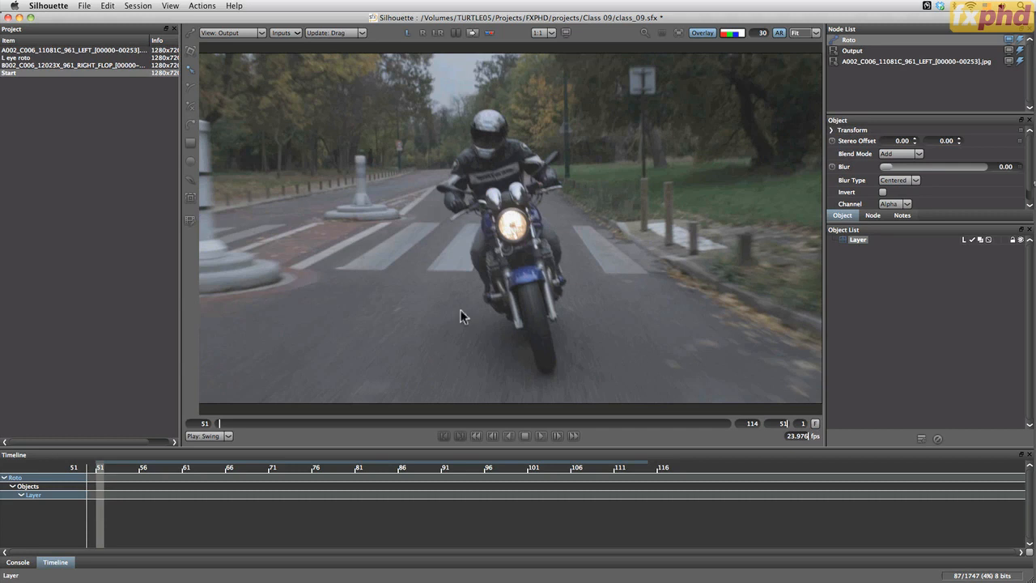
{"action": "mouse_move", "coordinate": [222, 422]}
{"action": "left_mouse_down"}
{"action": "mouse_move", "coordinate": [701, 429]}
{"action": "mouse_move", "coordinate": [594, 428]}
{"action": "mouse_move", "coordinate": [614, 424]}
{"action": "left_mouse_up"}
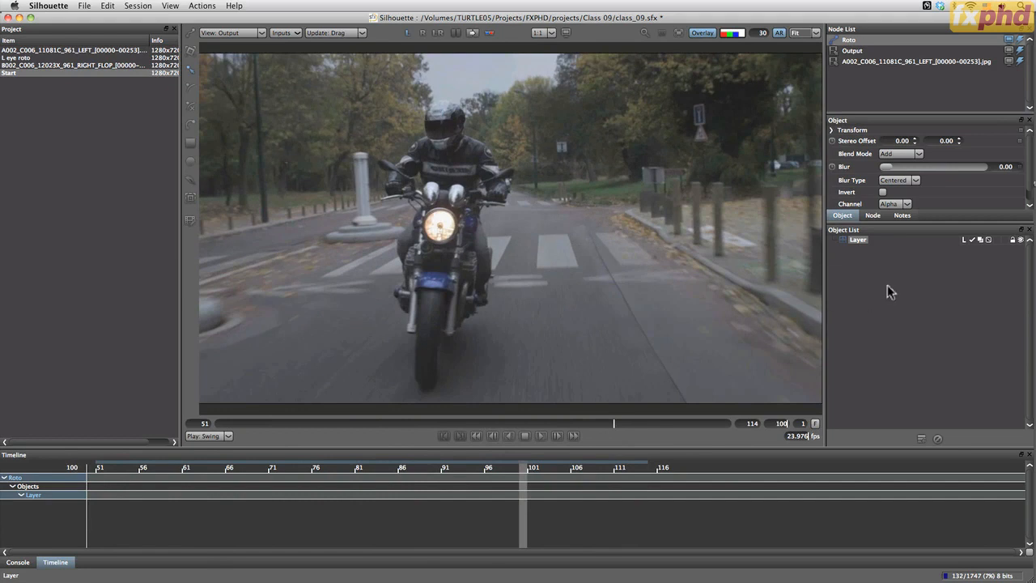
{"action": "left_click", "coordinate": [858, 249]}
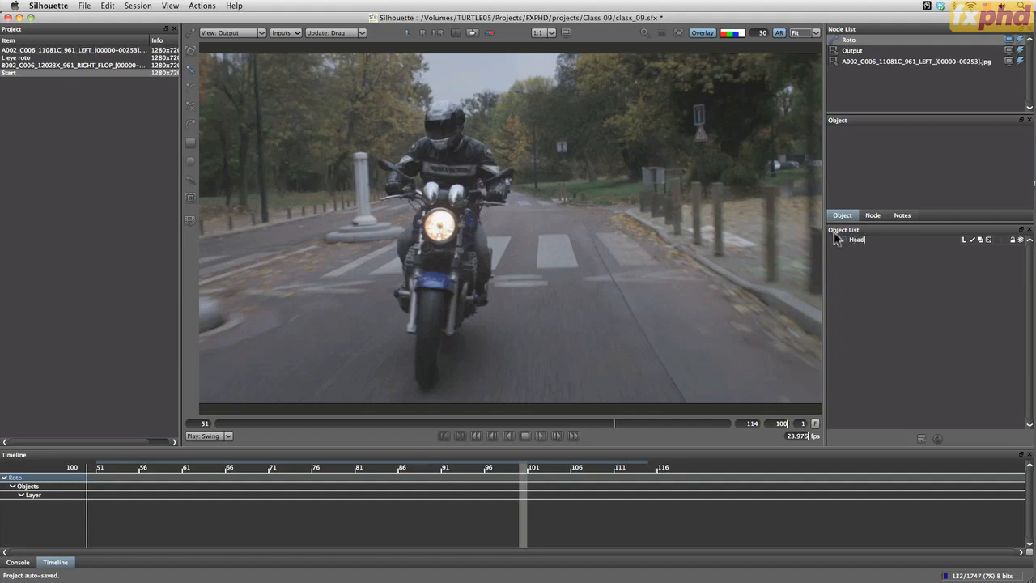
{"action": "type", "text": "lamp"}
{"action": "key", "text": "Return"}
Place a point tracker on the motorcycle's headlamp at frame 51, set Sharpen to 100, and track it forward to frame 114
{"action": "left_click", "coordinate": [193, 201]}
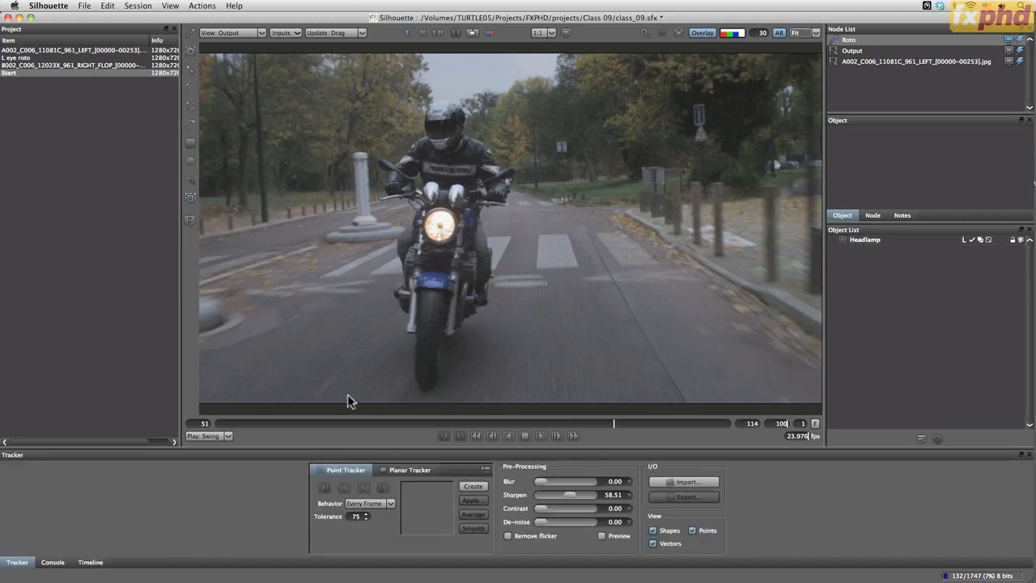
{"action": "left_click_drag", "start_coordinate": [621, 424], "coordinate": [360, 417]}
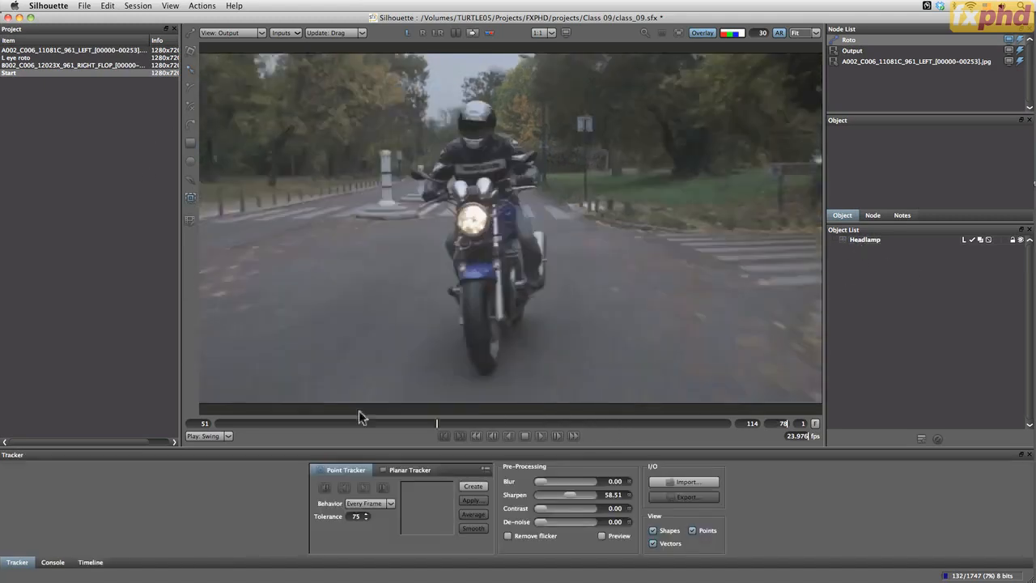
{"action": "left_click", "coordinate": [513, 226]}
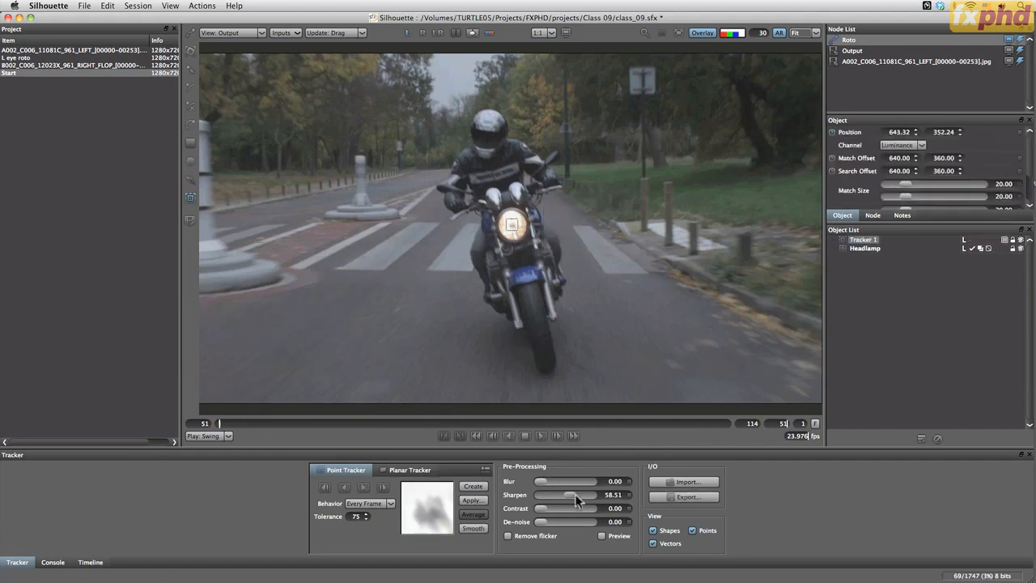
{"action": "left_click_drag", "start_coordinate": [575, 496], "coordinate": [594, 499]}
{"action": "left_click", "coordinate": [363, 488]}
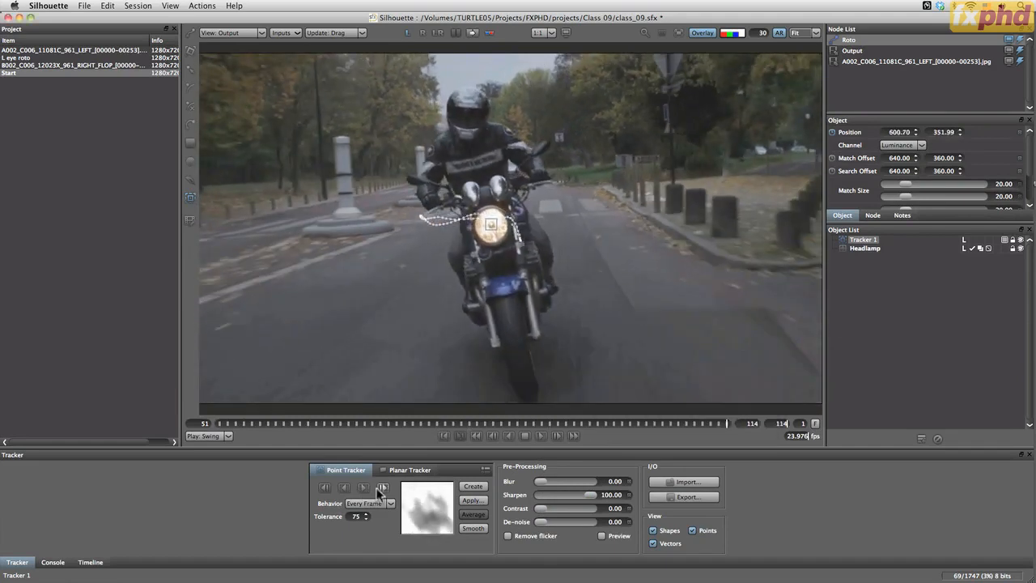
Apply the track to the Headlamp layer as an X and Y position match-move, and stabilize the view at frame 51
{"action": "left_click", "coordinate": [863, 248]}
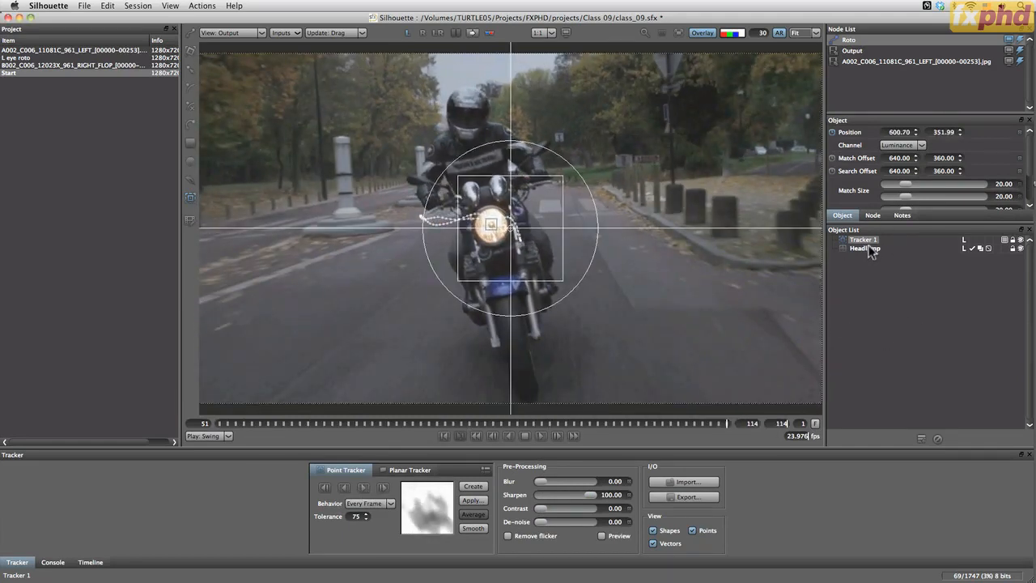
{"action": "left_click", "coordinate": [473, 501]}
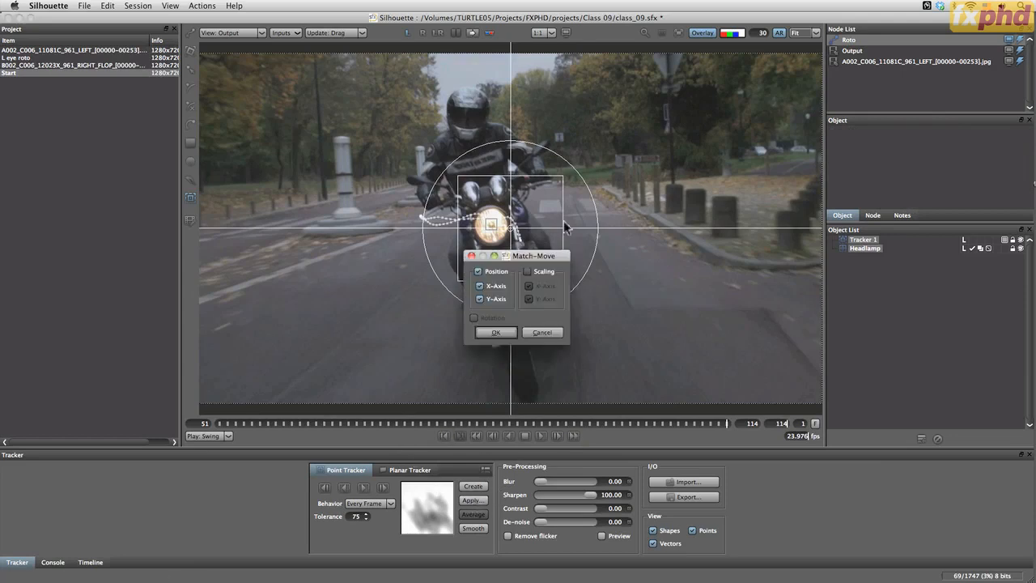
{"action": "left_click", "coordinate": [495, 332]}
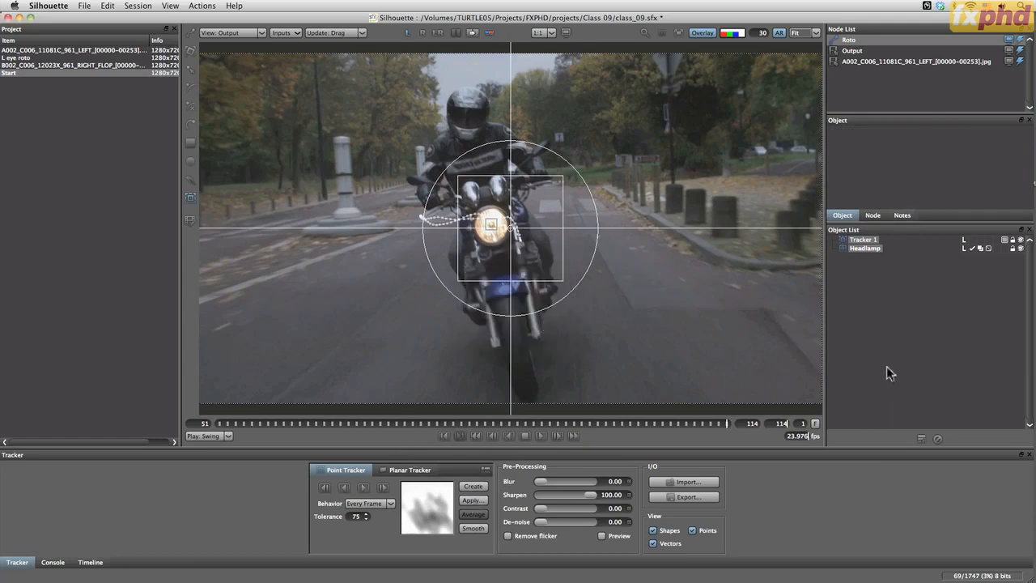
{"action": "left_click_drag", "start_coordinate": [422, 424], "coordinate": [206, 420]}
{"action": "left_click", "coordinate": [678, 31]}
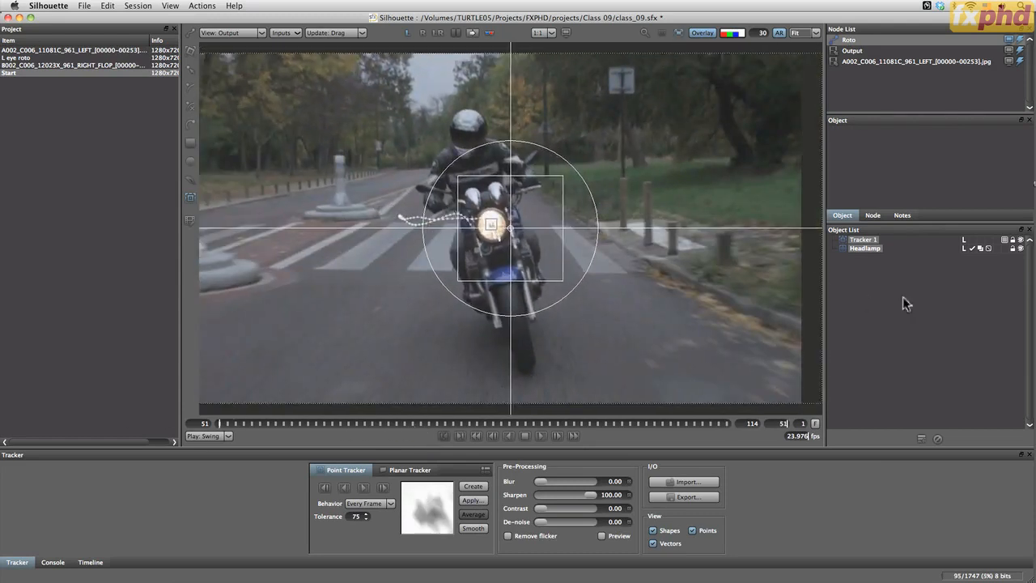
Delete the headlamp point tracker from the object list
{"action": "left_click", "coordinate": [903, 296]}
{"action": "left_click", "coordinate": [856, 242]}
{"action": "left_click", "coordinate": [938, 440]}
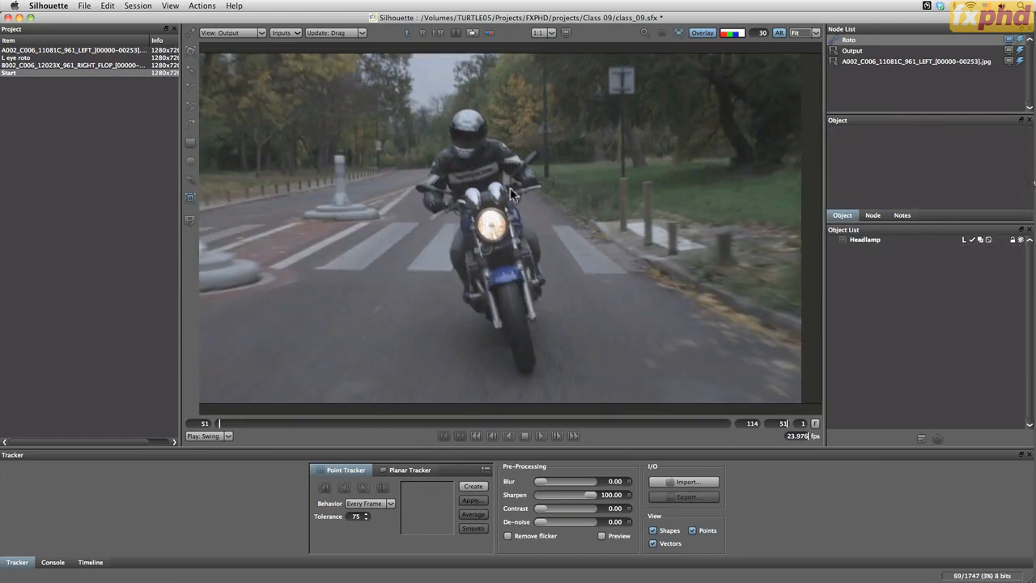
Draw a circle shape around the headlamp inside the Headlamp layer at frame 51
{"action": "left_click", "coordinate": [863, 241]}
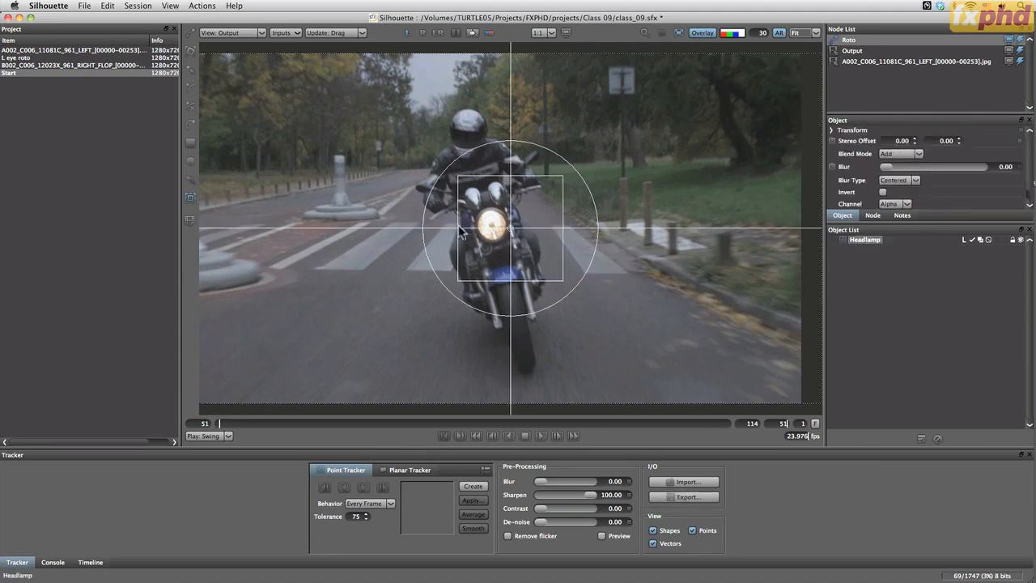
{"action": "left_click", "coordinate": [190, 161]}
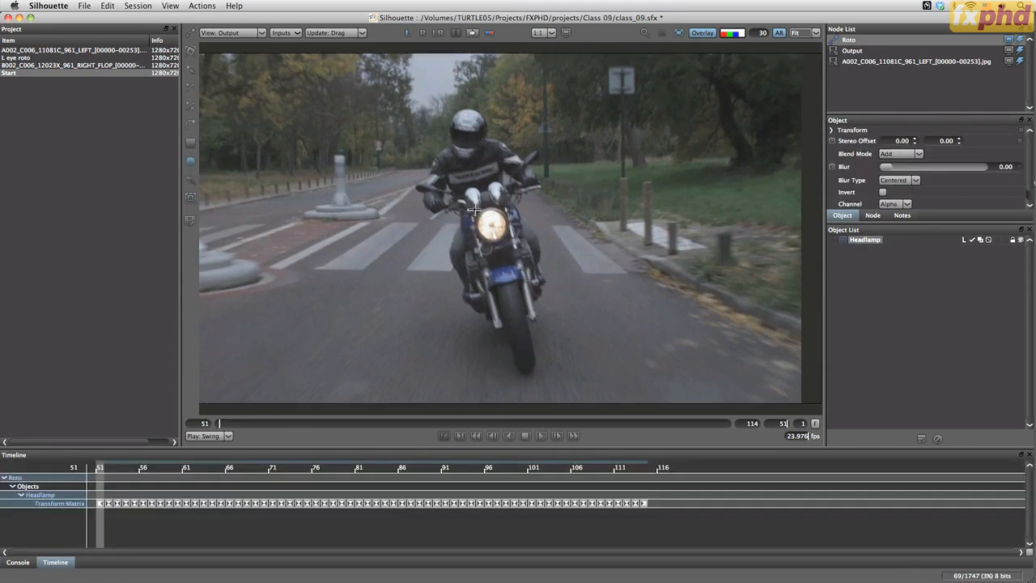
{"action": "left_click_drag", "start_coordinate": [510, 242], "coordinate": [475, 210]}
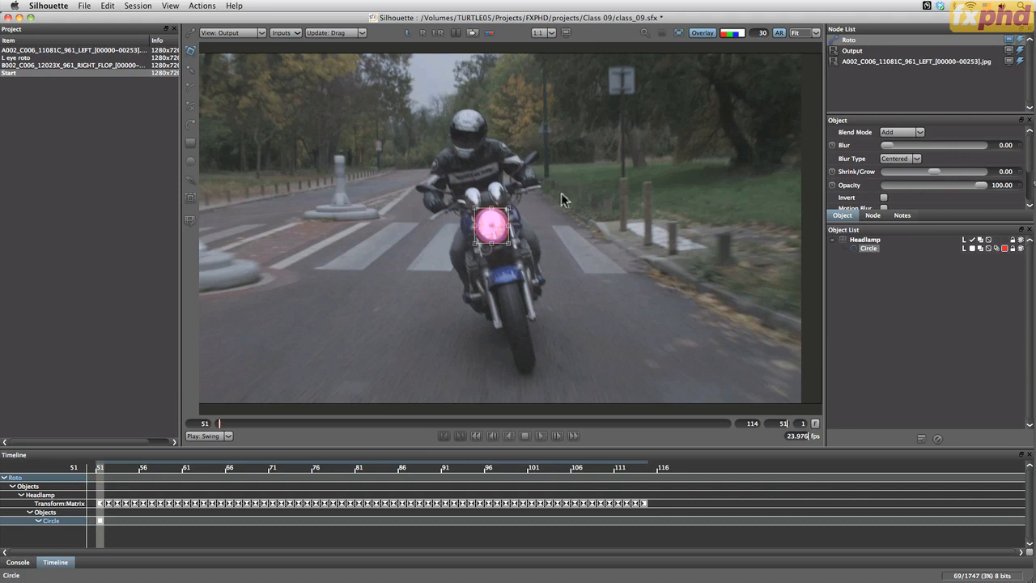
{"action": "scroll", "coordinate": [563, 193], "scroll_direction": "up", "scroll_amount": 6}
{"action": "left_click_drag", "start_coordinate": [483, 329], "coordinate": [721, 197]}
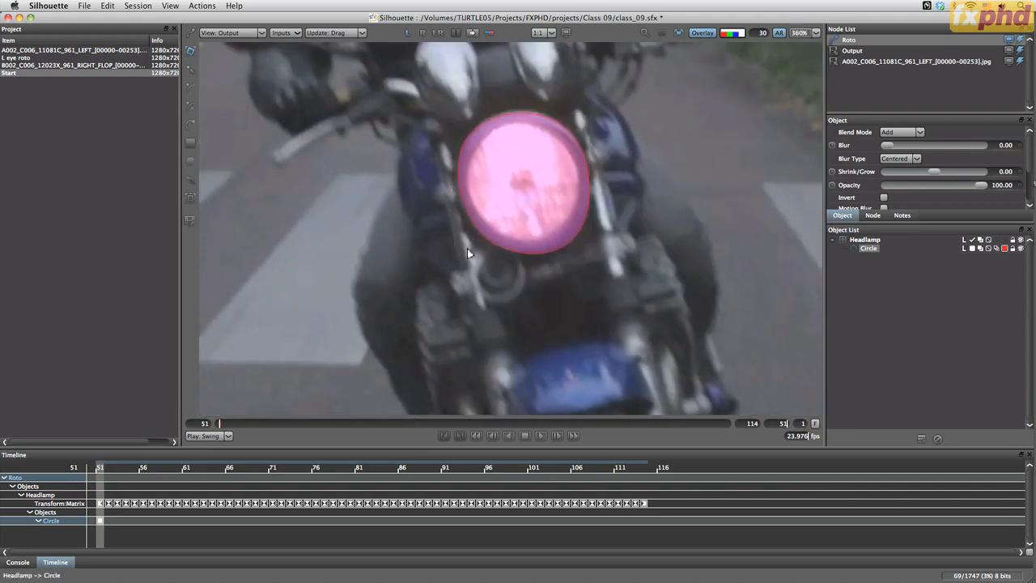
Keyframe the circle at frame 66 by adjusting its corners to fit the headlamp's outline
{"action": "left_click_drag", "start_coordinate": [224, 423], "coordinate": [341, 433]}
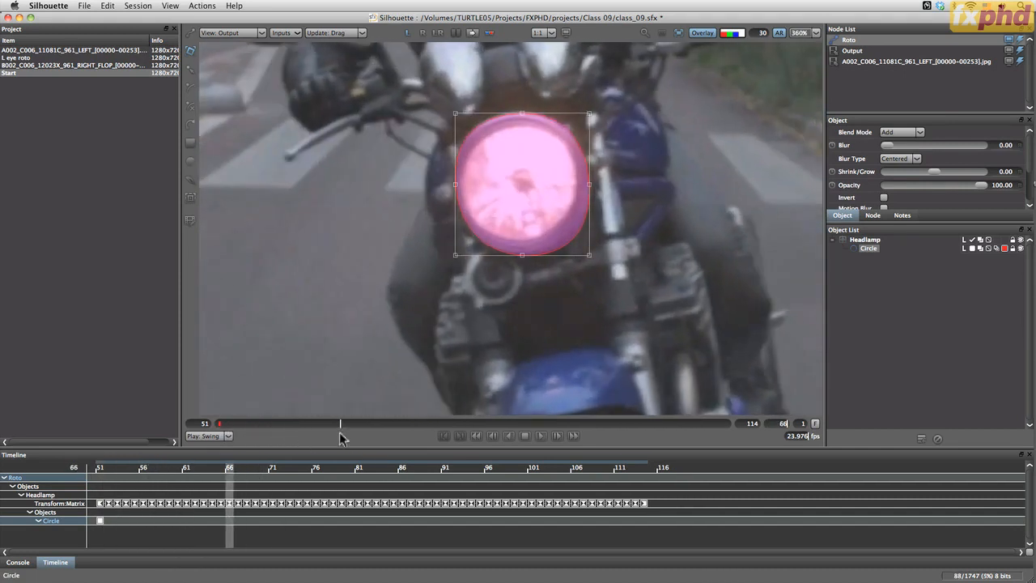
{"action": "left_click_drag", "start_coordinate": [589, 113], "coordinate": [587, 112]}
{"action": "left_click_drag", "start_coordinate": [455, 112], "coordinate": [454, 114]}
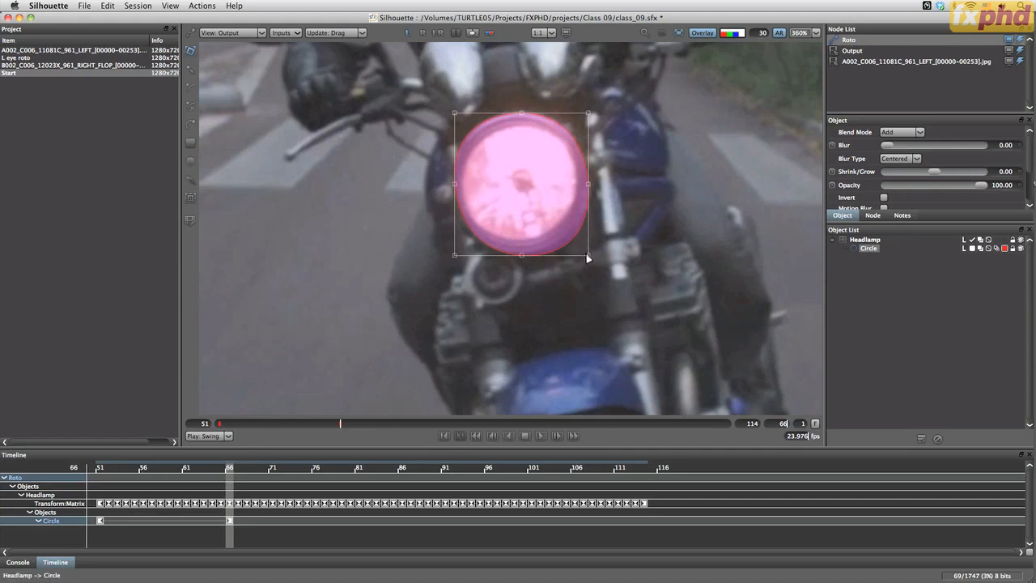
{"action": "mouse_move", "coordinate": [588, 257]}
{"action": "left_mouse_down"}
{"action": "mouse_move", "coordinate": [575, 248]}
{"action": "mouse_move", "coordinate": [585, 248]}
{"action": "left_mouse_up"}
{"action": "left_click_drag", "start_coordinate": [454, 250], "coordinate": [451, 252]}
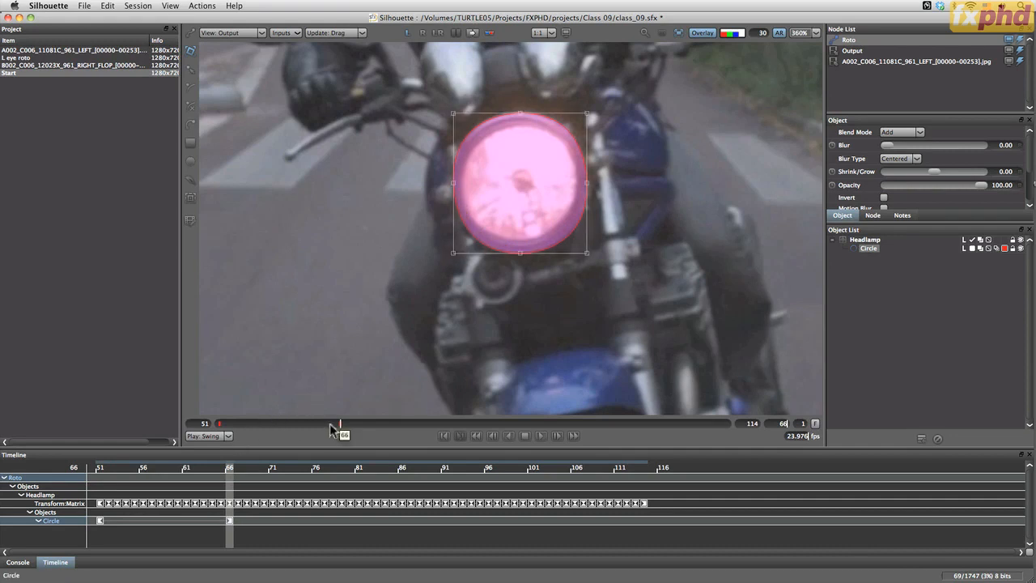
Keyframe the circle at frame 79 by reshaping its corners around the headlamp
{"action": "mouse_move", "coordinate": [330, 423]}
{"action": "left_mouse_down"}
{"action": "mouse_move", "coordinate": [431, 427]}
{"action": "mouse_move", "coordinate": [444, 404]}
{"action": "left_mouse_up"}
{"action": "left_click_drag", "start_coordinate": [454, 119], "coordinate": [451, 111]}
{"action": "left_click_drag", "start_coordinate": [587, 113], "coordinate": [586, 114]}
{"action": "mouse_move", "coordinate": [452, 252]}
{"action": "left_mouse_down"}
{"action": "mouse_move", "coordinate": [475, 227]}
{"action": "mouse_move", "coordinate": [453, 255]}
{"action": "left_mouse_up"}
Keyframe the circle at frame 90 with slight adjustments to its upper corners
{"action": "left_click_drag", "start_coordinate": [445, 422], "coordinate": [533, 418]}
{"action": "left_click_drag", "start_coordinate": [451, 113], "coordinate": [451, 113]}
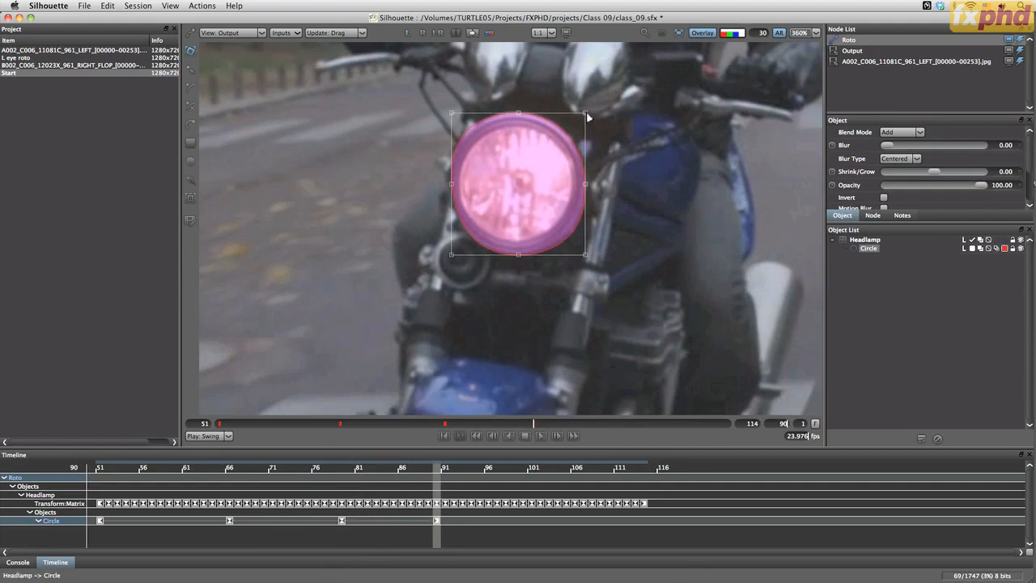
{"action": "left_click_drag", "start_coordinate": [586, 114], "coordinate": [585, 114]}
Keyframe the circle at frame 104, enlarging its corners to match the bigger headlamp
{"action": "left_click_drag", "start_coordinate": [534, 423], "coordinate": [646, 425]}
{"action": "left_click_drag", "start_coordinate": [587, 115], "coordinate": [593, 108]}
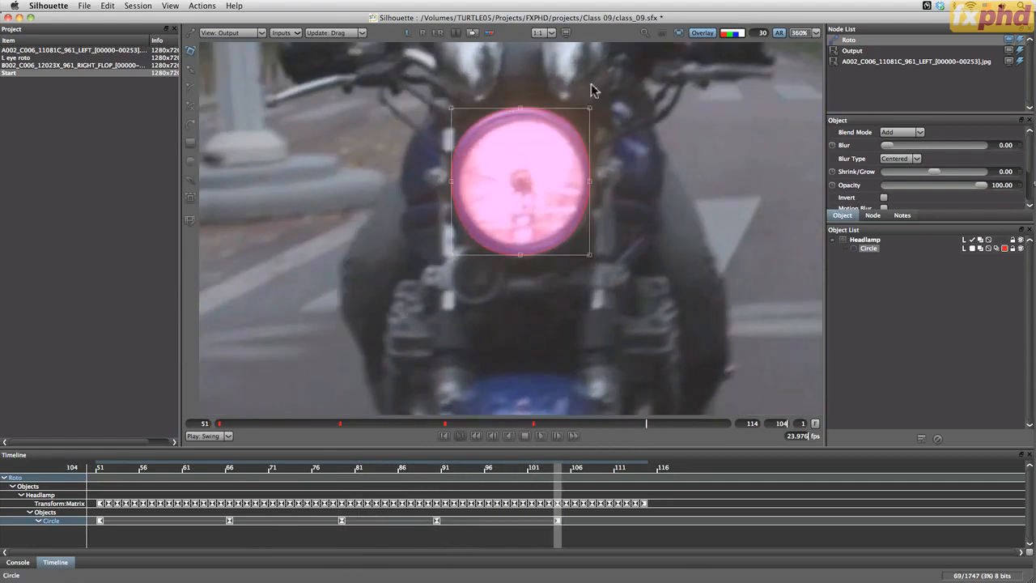
{"action": "left_click_drag", "start_coordinate": [452, 109], "coordinate": [451, 106]}
{"action": "left_click_drag", "start_coordinate": [593, 256], "coordinate": [594, 257]}
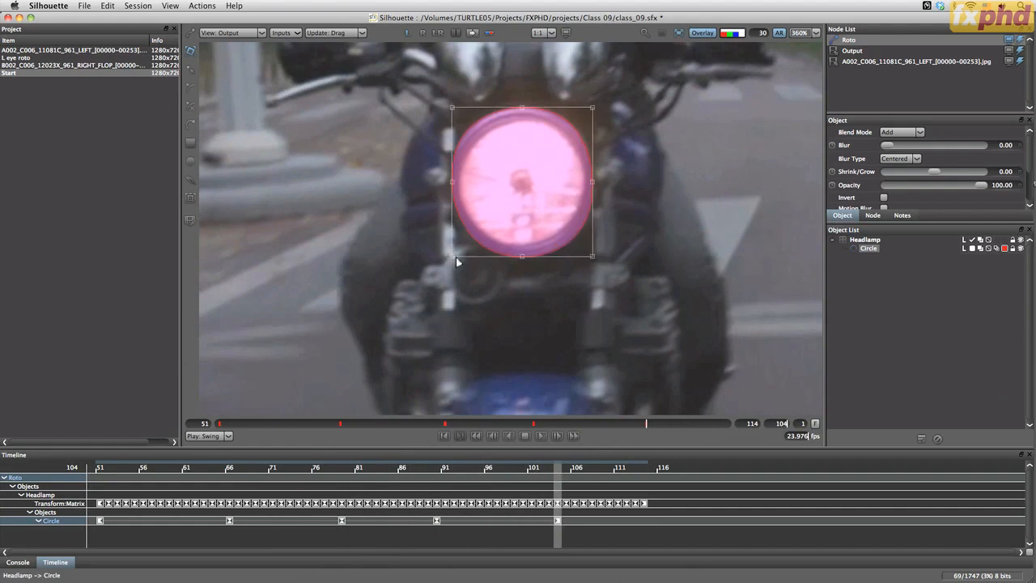
{"action": "left_click_drag", "start_coordinate": [453, 256], "coordinate": [445, 257]}
Keyframe the circle at frame 114, stretching its corners to cover the headlamp's full rim
{"action": "left_click_drag", "start_coordinate": [648, 425], "coordinate": [727, 427]}
{"action": "left_click_drag", "start_coordinate": [444, 95], "coordinate": [446, 98]}
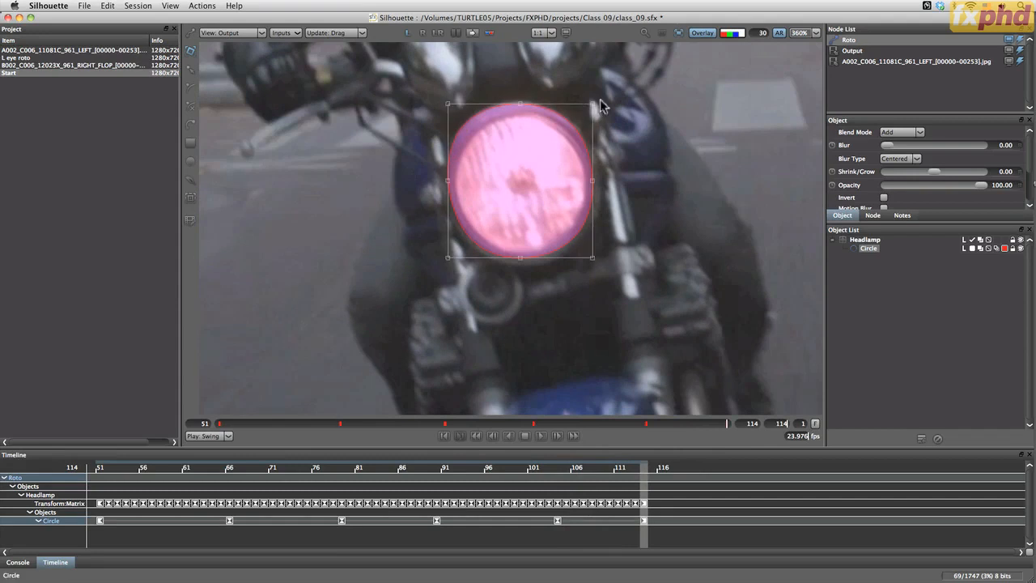
{"action": "left_click_drag", "start_coordinate": [595, 99], "coordinate": [594, 98]}
{"action": "left_click_drag", "start_coordinate": [597, 256], "coordinate": [605, 262]}
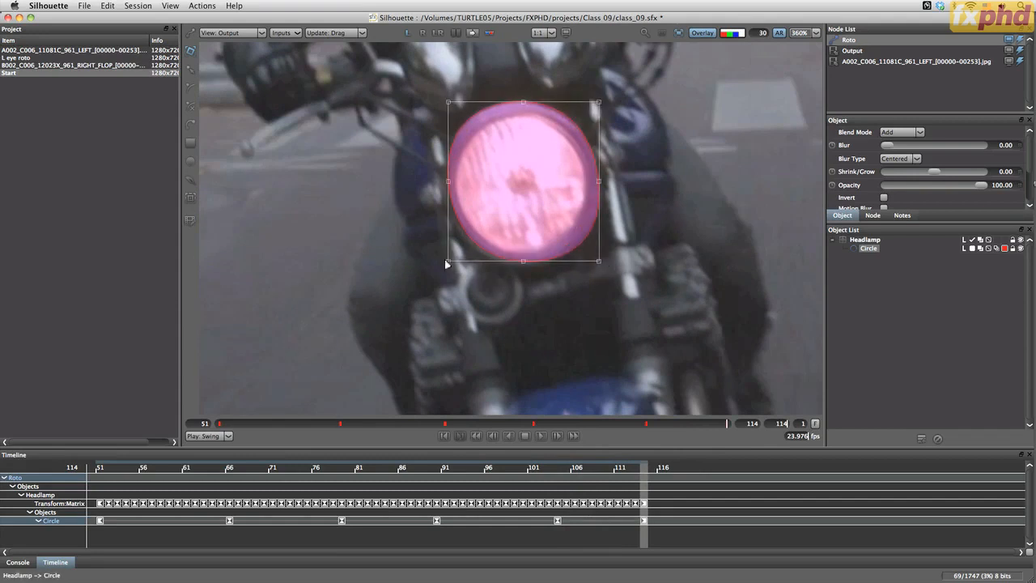
{"action": "left_click_drag", "start_coordinate": [446, 266], "coordinate": [446, 270]}
Refine the circle's keyframe at frame 51 by adjusting its upper edge and corners to the headlamp rim
{"action": "left_click_drag", "start_coordinate": [728, 424], "coordinate": [204, 421]}
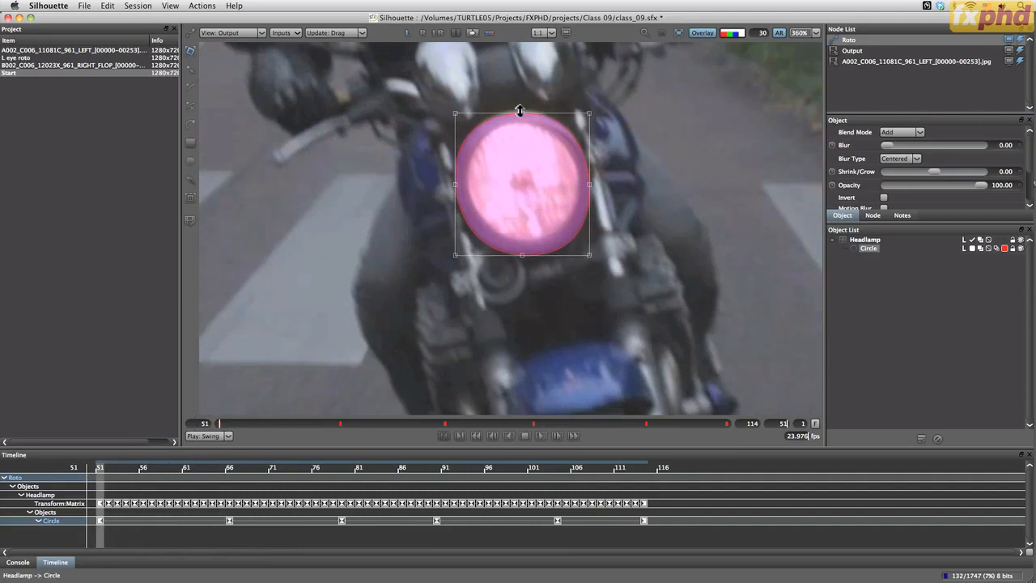
{"action": "mouse_move", "coordinate": [522, 110]}
{"action": "left_mouse_down"}
{"action": "mouse_move", "coordinate": [520, 120]}
{"action": "mouse_move", "coordinate": [520, 110]}
{"action": "left_mouse_up"}
{"action": "left_click_drag", "start_coordinate": [456, 114], "coordinate": [456, 112]}
{"action": "left_click_drag", "start_coordinate": [523, 110], "coordinate": [523, 110]}
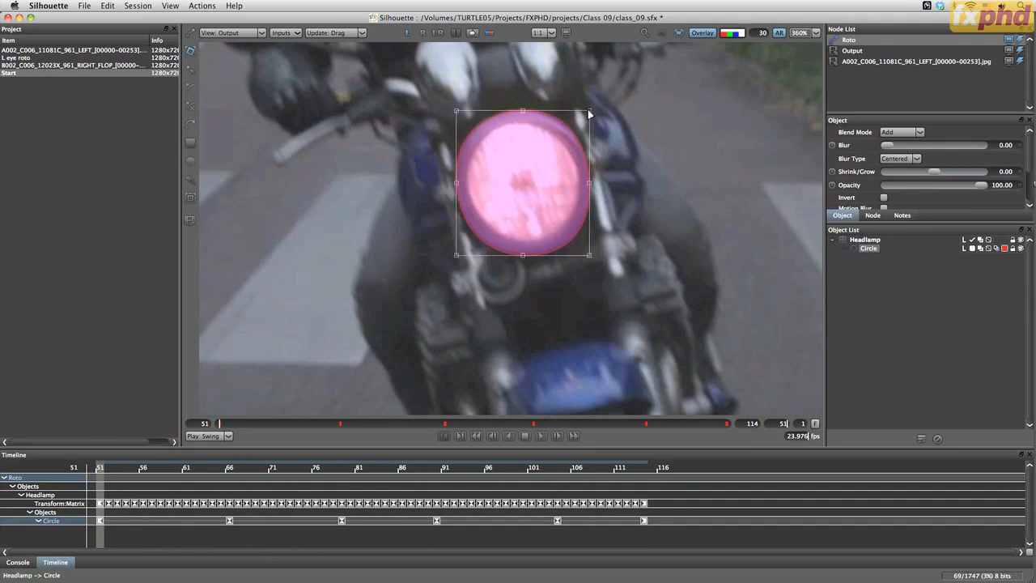
{"action": "left_click_drag", "start_coordinate": [590, 112], "coordinate": [587, 108]}
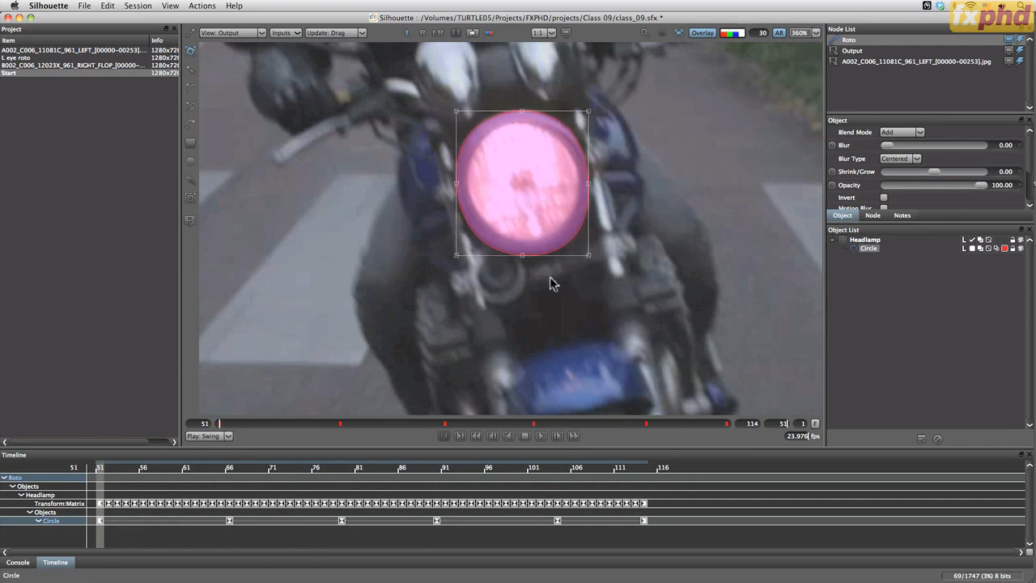
Play the shot fitted to the viewer with the color overlay and stabilization turned off, stopping at frame 61
{"action": "left_click", "coordinate": [701, 34]}
{"action": "left_click", "coordinate": [678, 33]}
{"action": "left_click", "coordinate": [542, 436]}
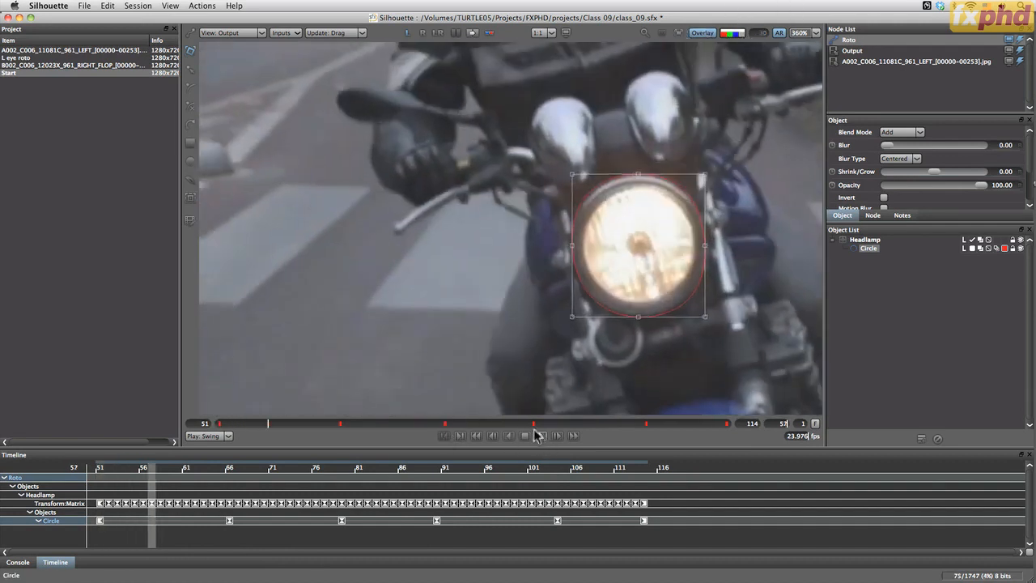
{"action": "key", "text": "f"}
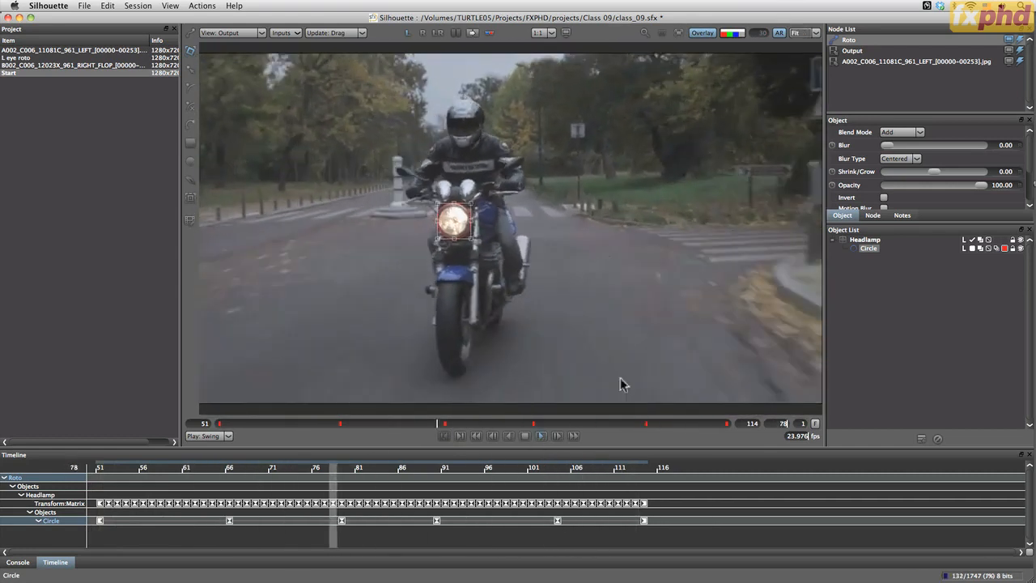
{"action": "left_click", "coordinate": [524, 436]}
Rename the circle shape as "main lamp" and select it
{"action": "double_click", "coordinate": [868, 249]}
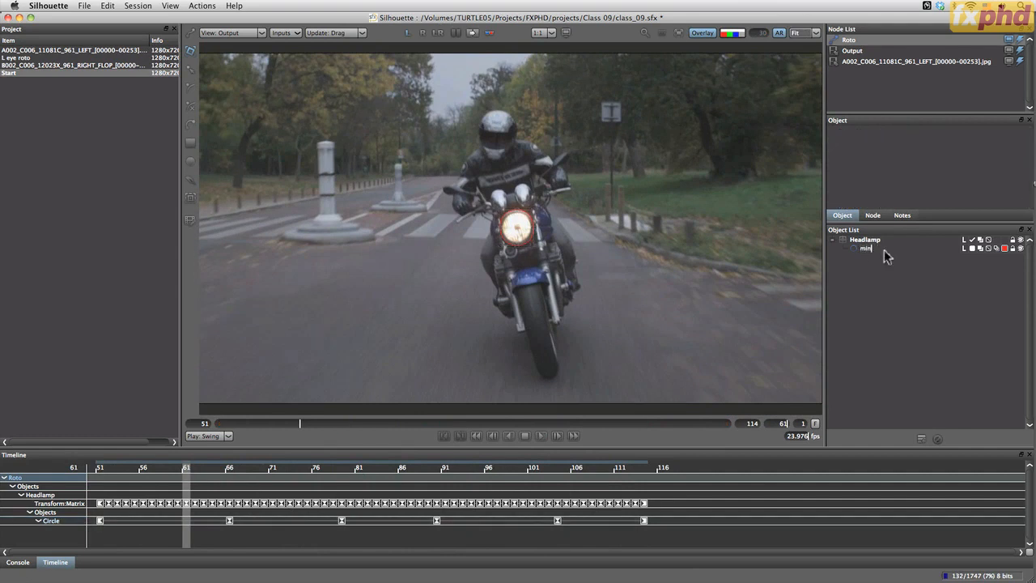
{"action": "type", "text": "main lamp"}
{"action": "key", "text": "Return"}
{"action": "left_click", "coordinate": [875, 248]}
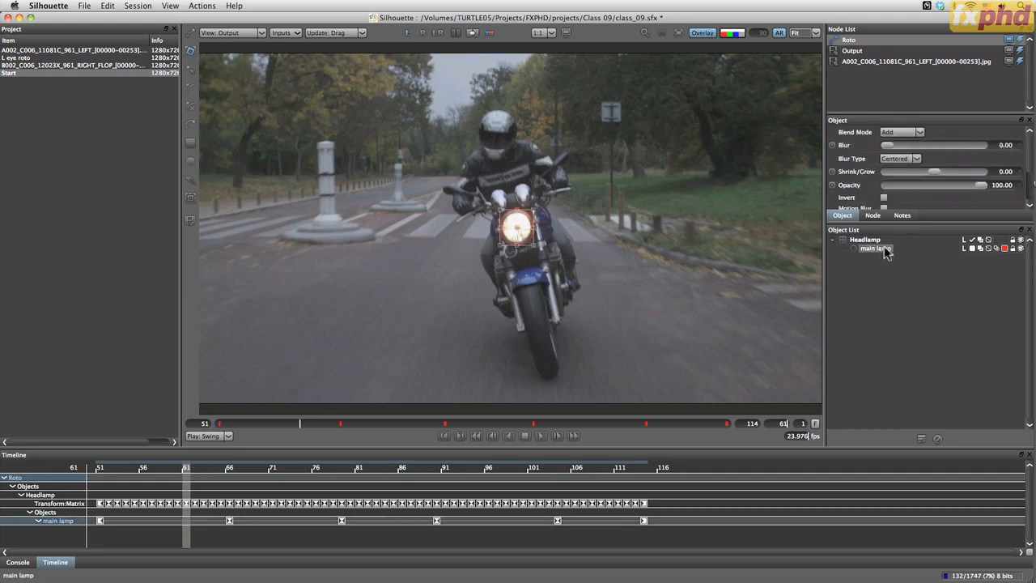
Try a plain stereoscopic duplicate of the main lamp shape and undo it
{"action": "right_click", "coordinate": [883, 252]}
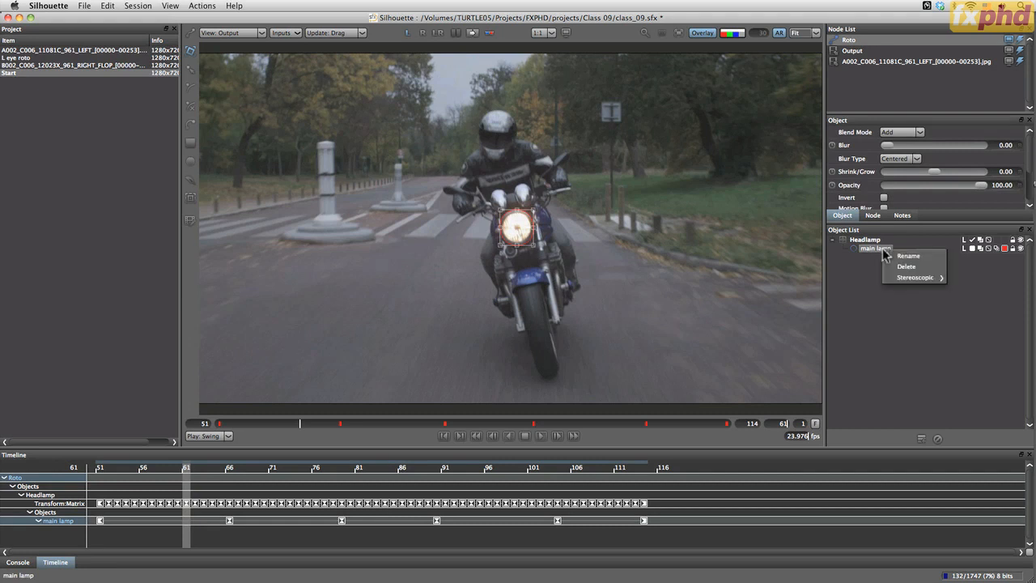
{"action": "mouse_move", "coordinate": [898, 277]}
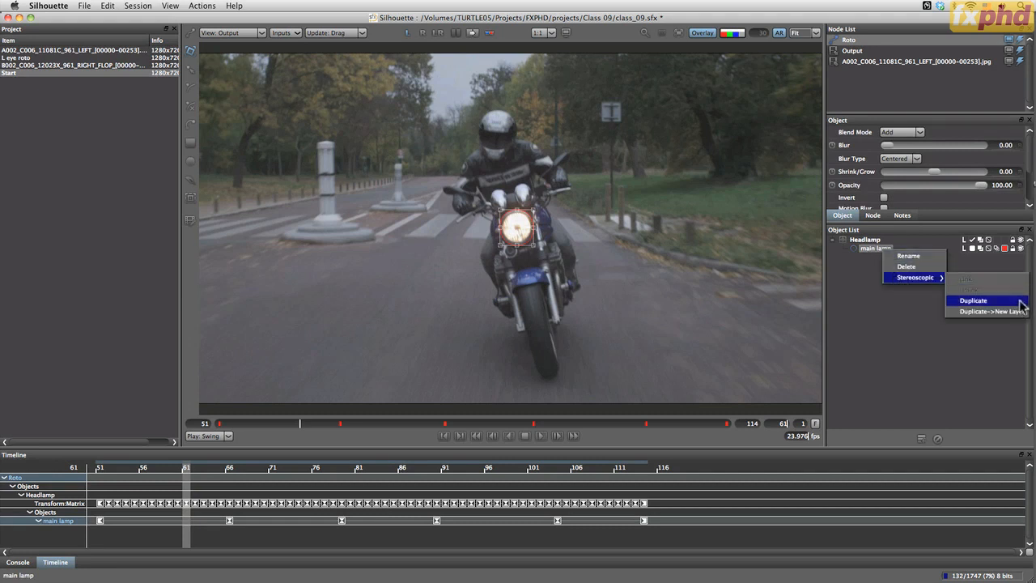
{"action": "left_click", "coordinate": [973, 300]}
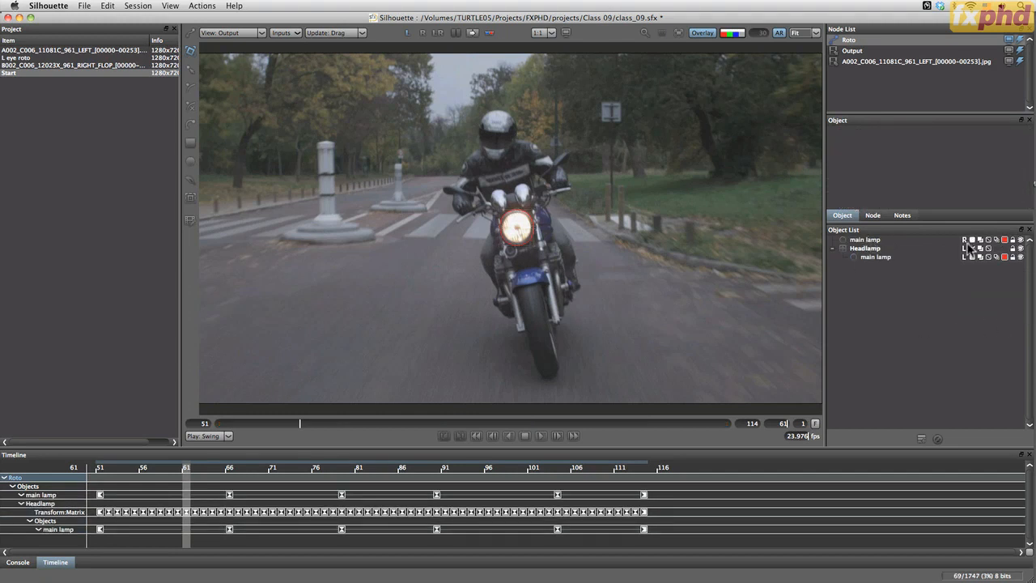
{"action": "key", "text": "super+z"}
Try stereoscopically duplicating the main lamp shape into a new layer, and activate that layer
{"action": "right_click", "coordinate": [884, 249]}
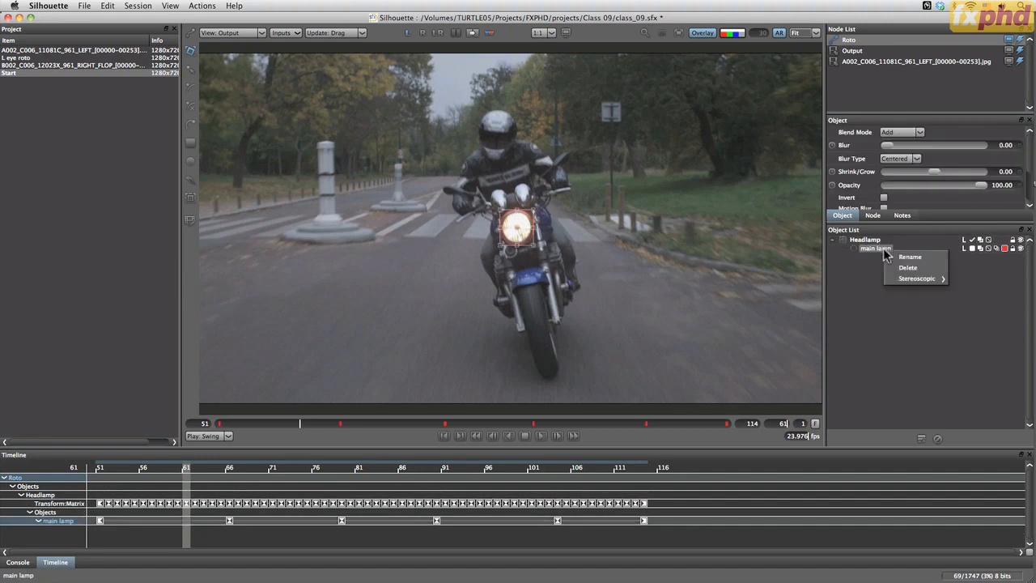
{"action": "mouse_move", "coordinate": [931, 281]}
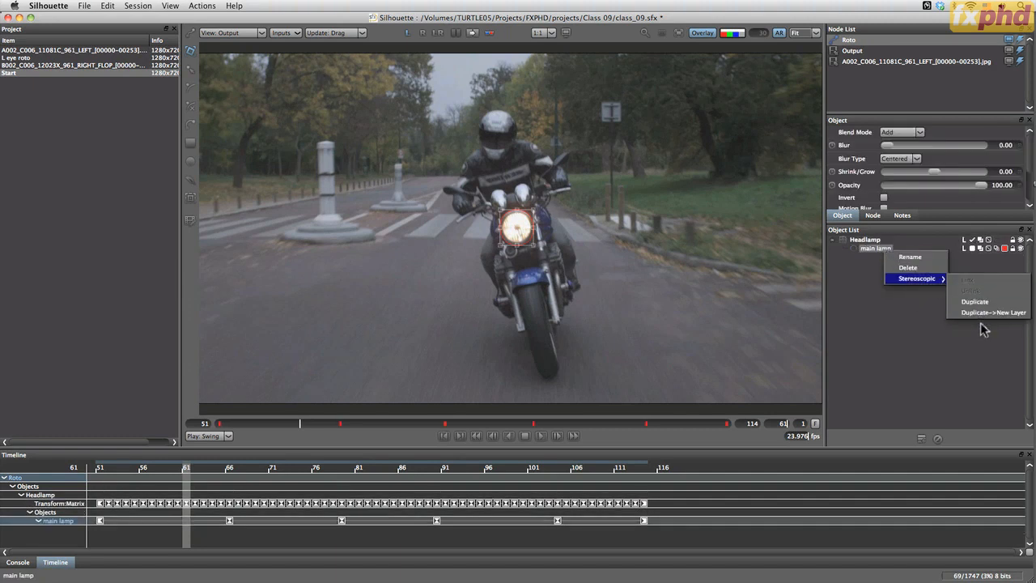
{"action": "left_click", "coordinate": [1005, 312]}
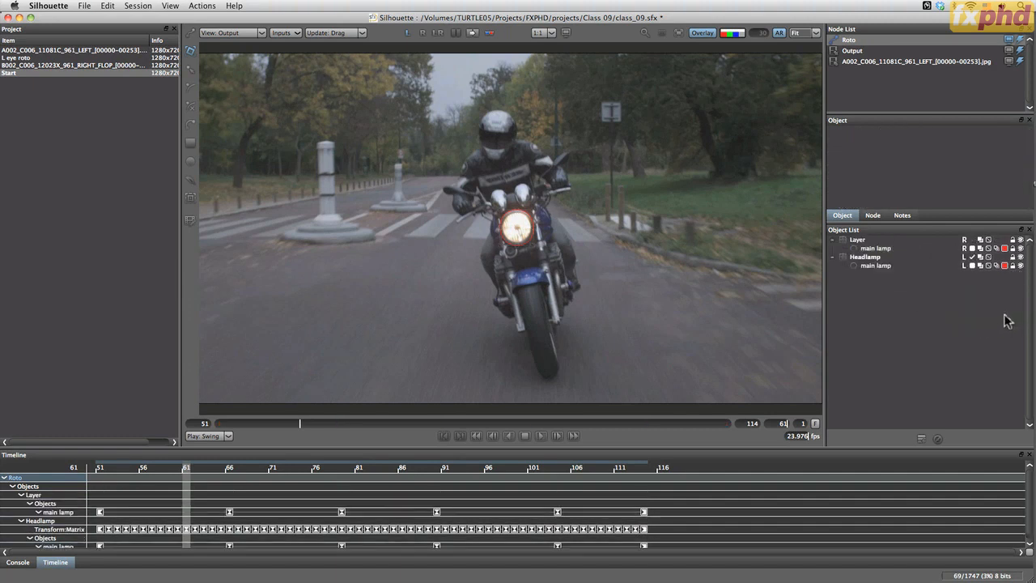
{"action": "left_click", "coordinate": [857, 240]}
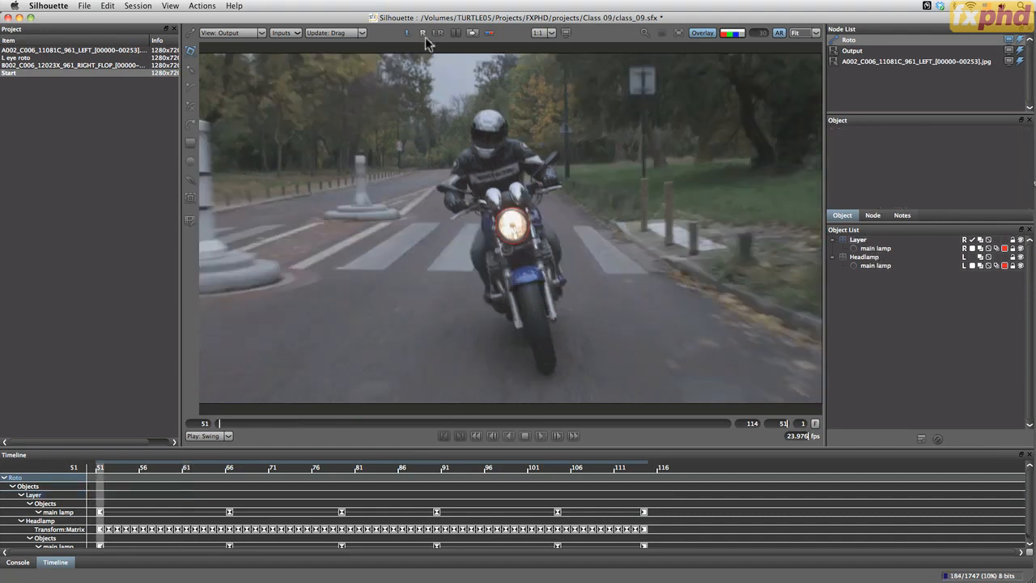
Examine how the duplicated main lamp shape follows the headlamp in the right-eye view, checking frames 65 and 66 and returning to frame 51
{"action": "left_click", "coordinate": [422, 34]}
{"action": "left_click", "coordinate": [540, 436]}
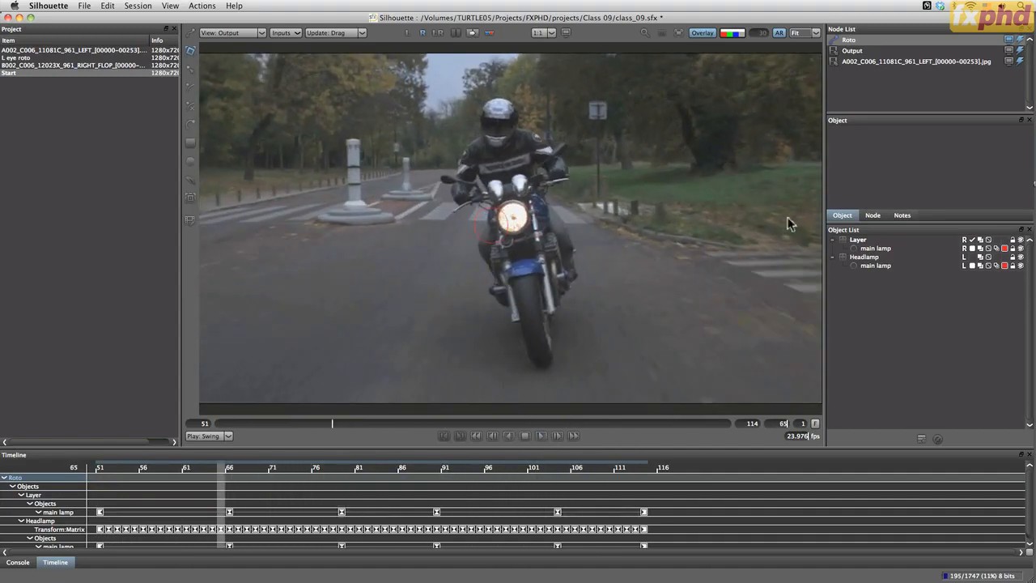
{"action": "left_click", "coordinate": [857, 240]}
{"action": "left_click", "coordinate": [873, 299]}
{"action": "left_click", "coordinate": [876, 250]}
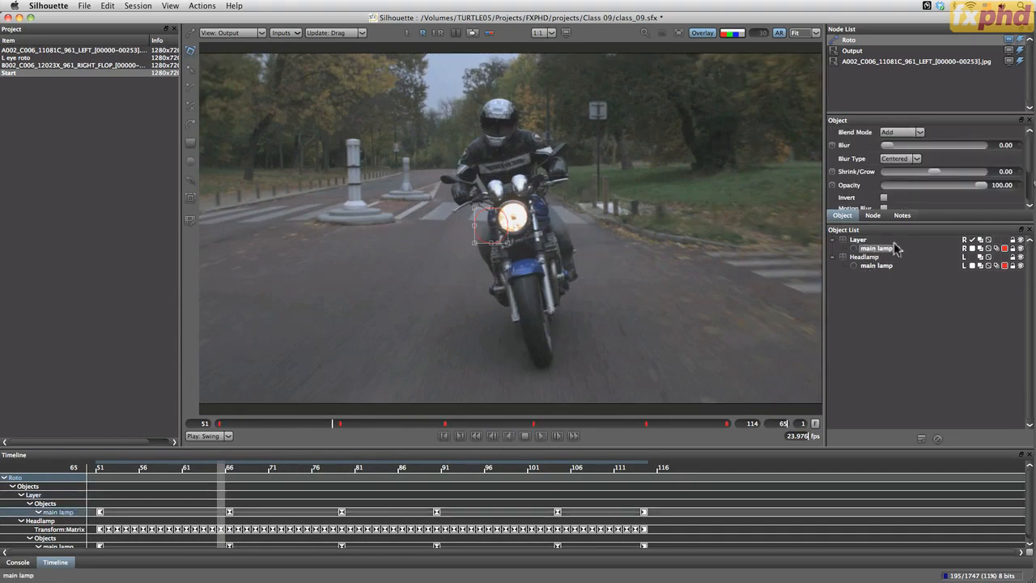
{"action": "left_click", "coordinate": [339, 423]}
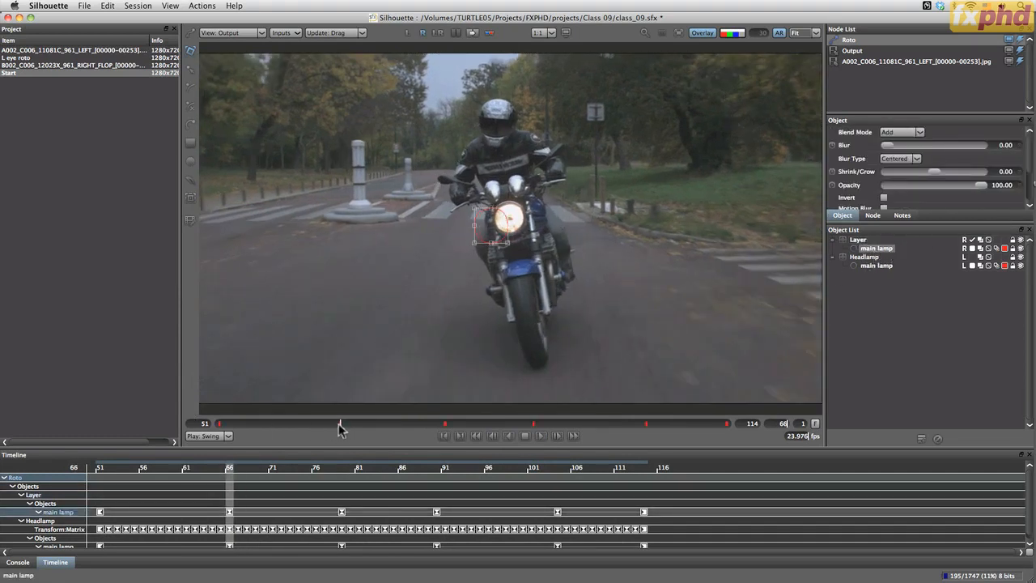
{"action": "left_click_drag", "start_coordinate": [339, 429], "coordinate": [185, 418]}
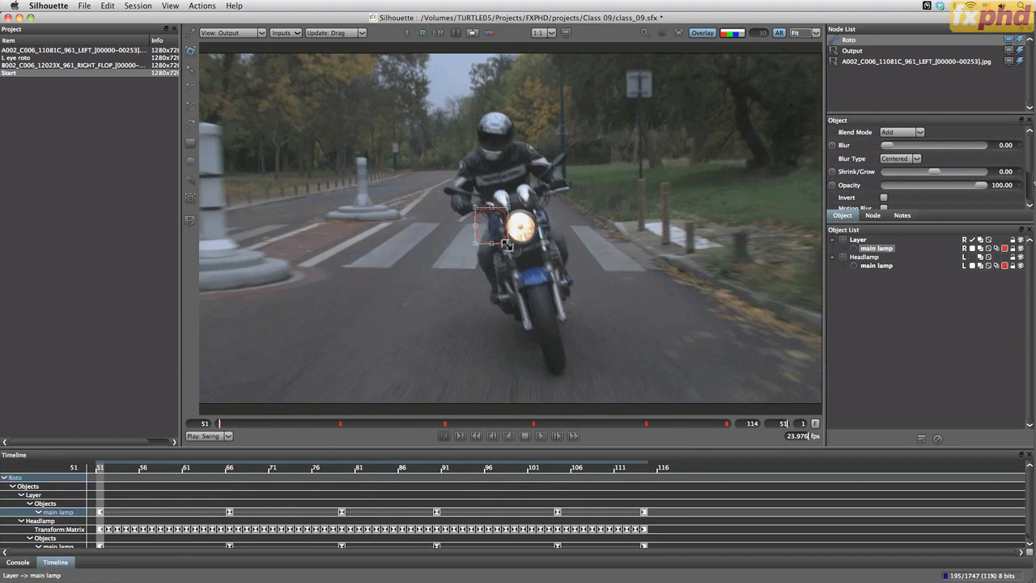
{"action": "left_click_drag", "start_coordinate": [221, 423], "coordinate": [153, 394]}
Return to the left-eye view and delete the new right-eye layer with its duplicated shape
{"action": "left_click", "coordinate": [408, 37]}
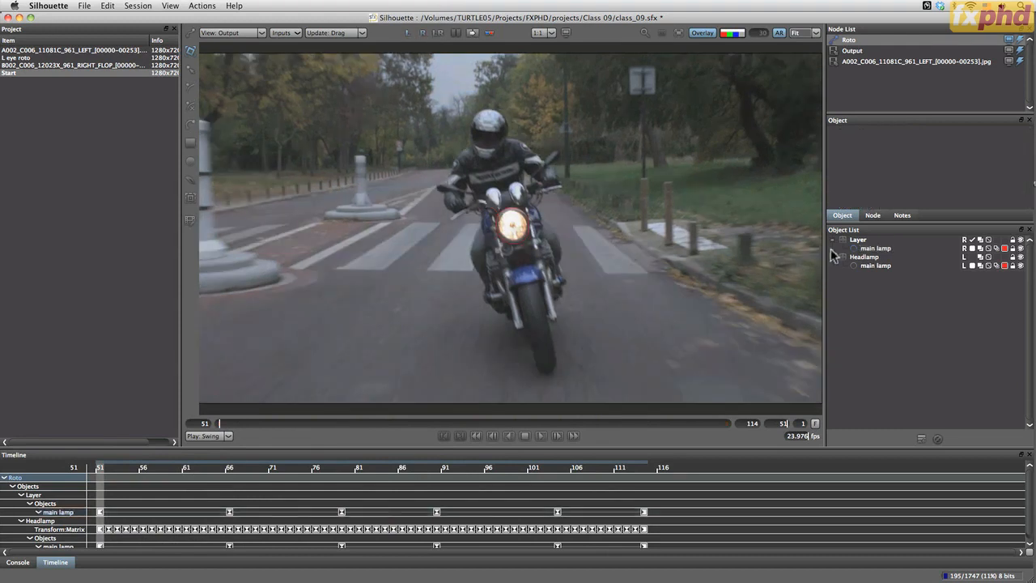
{"action": "left_click", "coordinate": [863, 240]}
{"action": "left_click", "coordinate": [938, 438]}
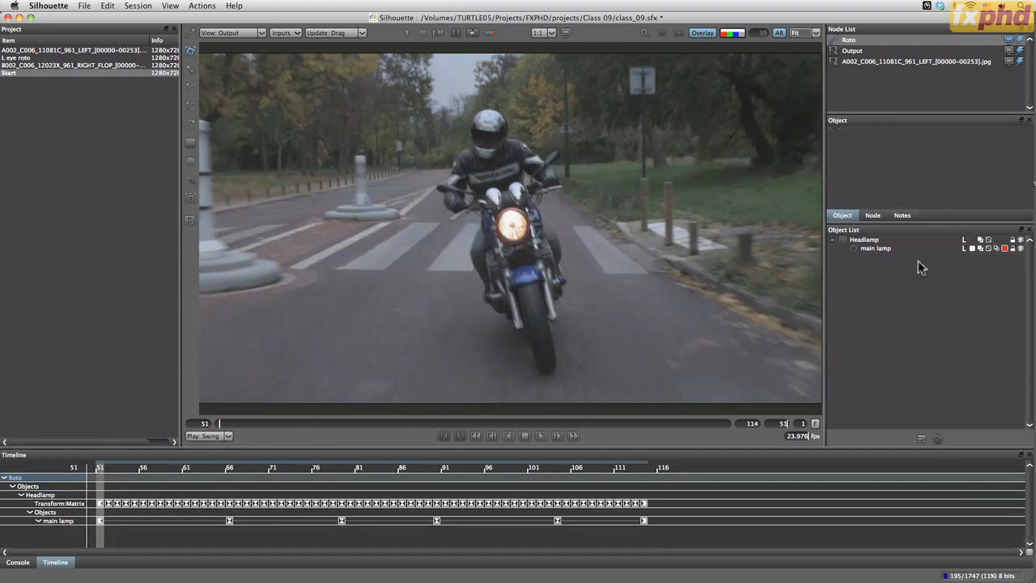
Create a stereoscopic duplicate of the whole Headlamp layer for the right eye, including its tracking and main lamp shape
{"action": "left_click", "coordinate": [863, 240]}
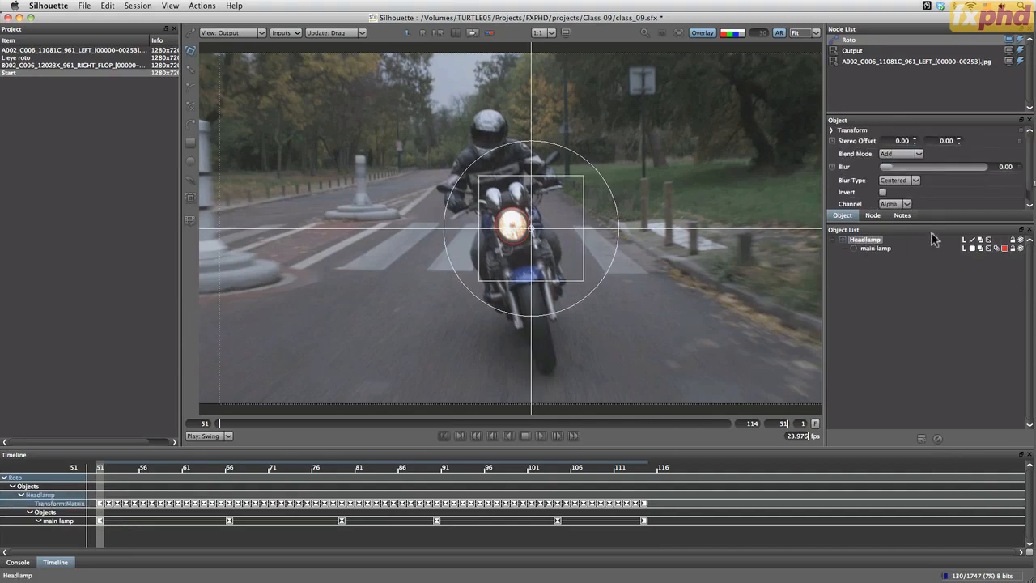
{"action": "right_click", "coordinate": [879, 244]}
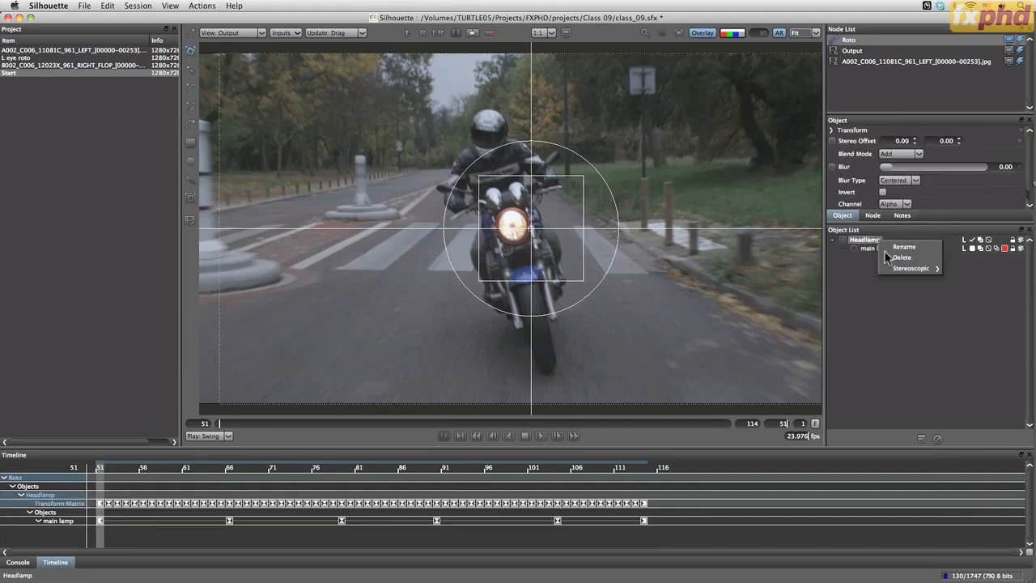
{"action": "left_click", "coordinate": [955, 295]}
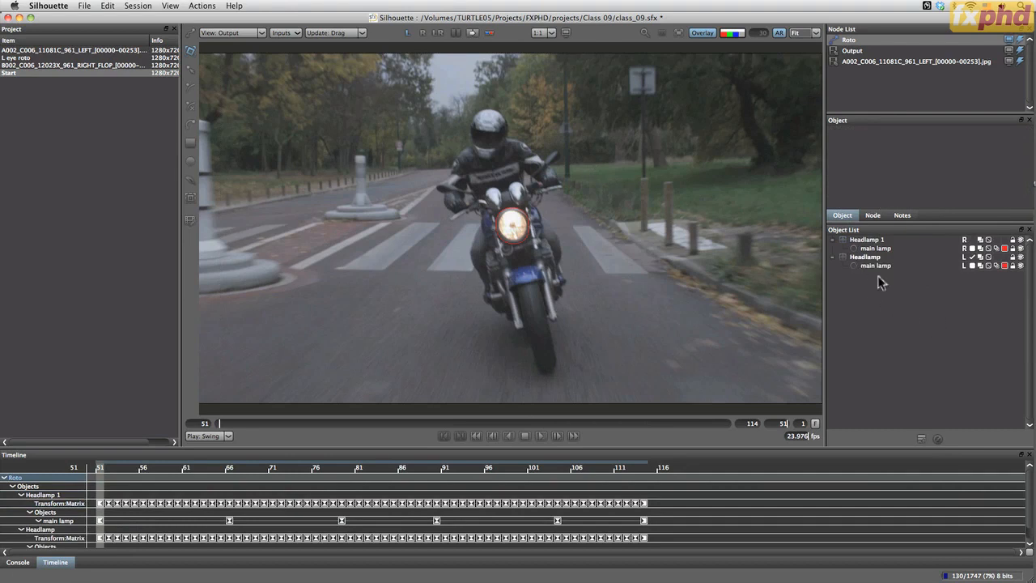
Rename the duplicated right-eye layer as "Headlamp RV"
{"action": "left_click", "coordinate": [869, 241]}
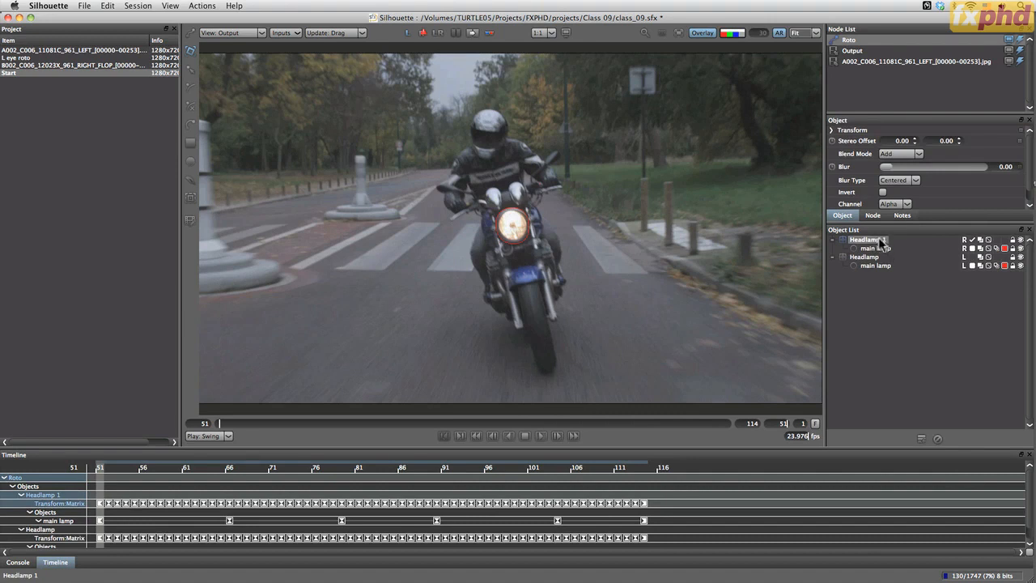
{"action": "key", "text": "Right"}
{"action": "key", "text": "Return"}
{"action": "left_click", "coordinate": [886, 241]}
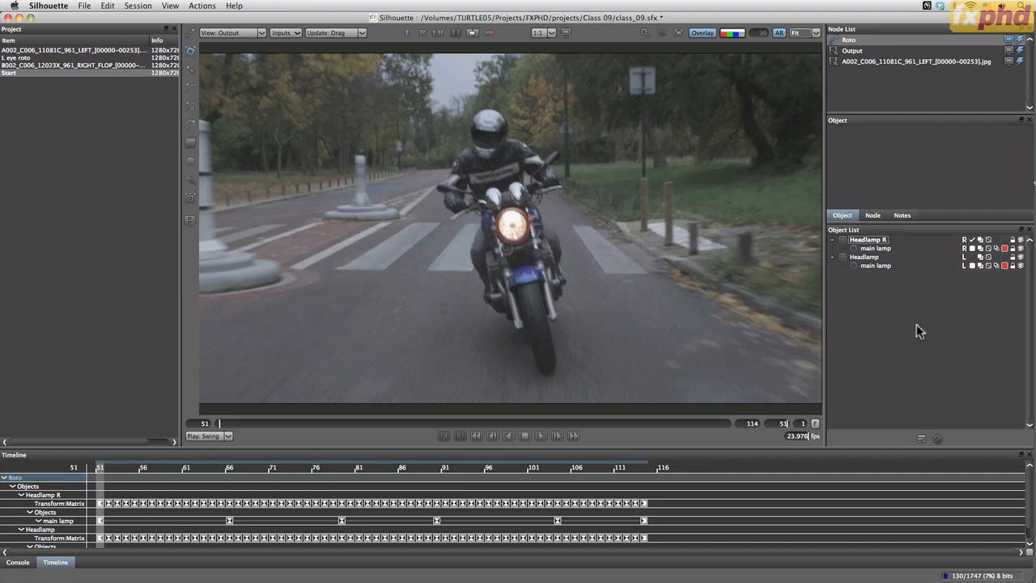
{"action": "left_click", "coordinate": [889, 247]}
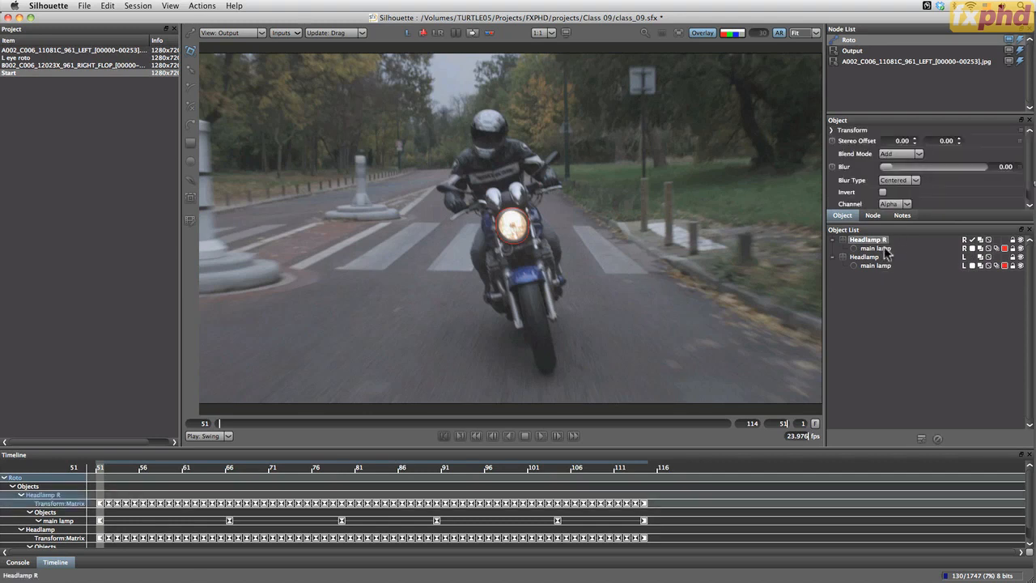
{"action": "key", "text": "Right"}
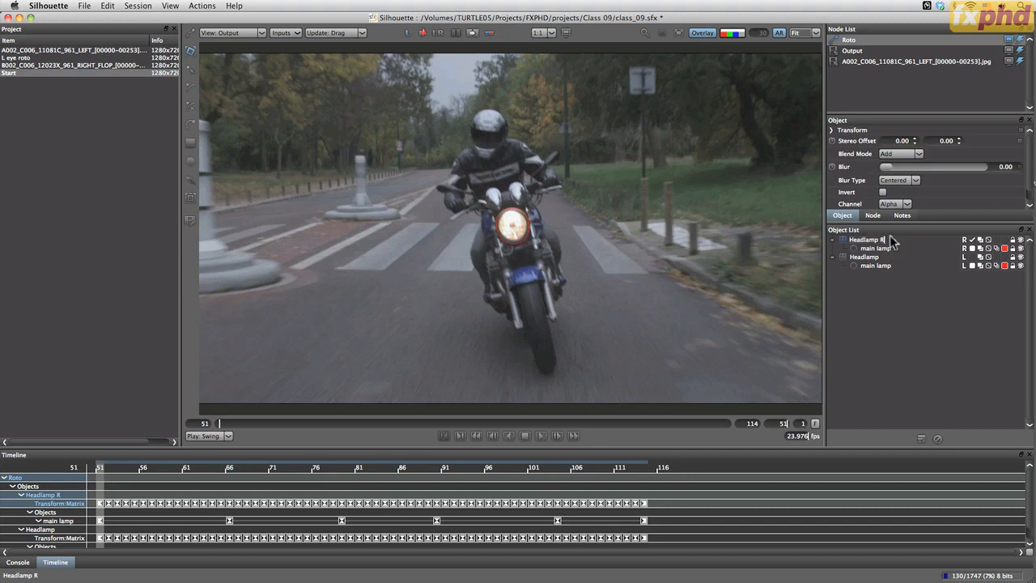
{"action": "type", "text": "V"}
{"action": "key", "text": "Return"}
Rename the original left-eye layer as "Headlamp LV"
{"action": "double_click", "coordinate": [874, 258]}
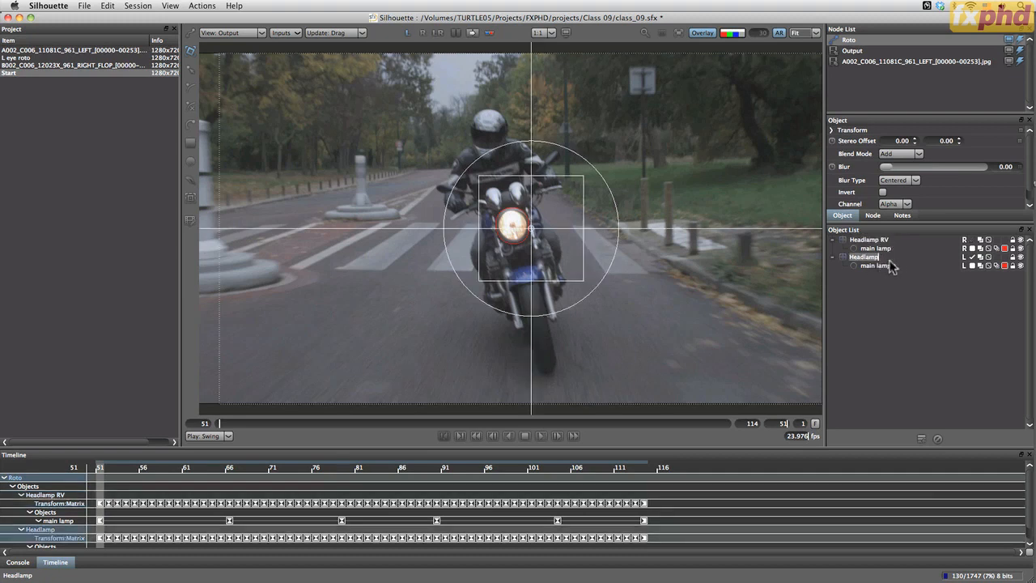
{"action": "key", "text": "Right"}
{"action": "type", "text": "LV"}
{"action": "key", "text": "Return"}
Play the shot in the right-eye view with Headlamp RV active, return to frame 51 and compare the left and right views
{"action": "left_click", "coordinate": [878, 242]}
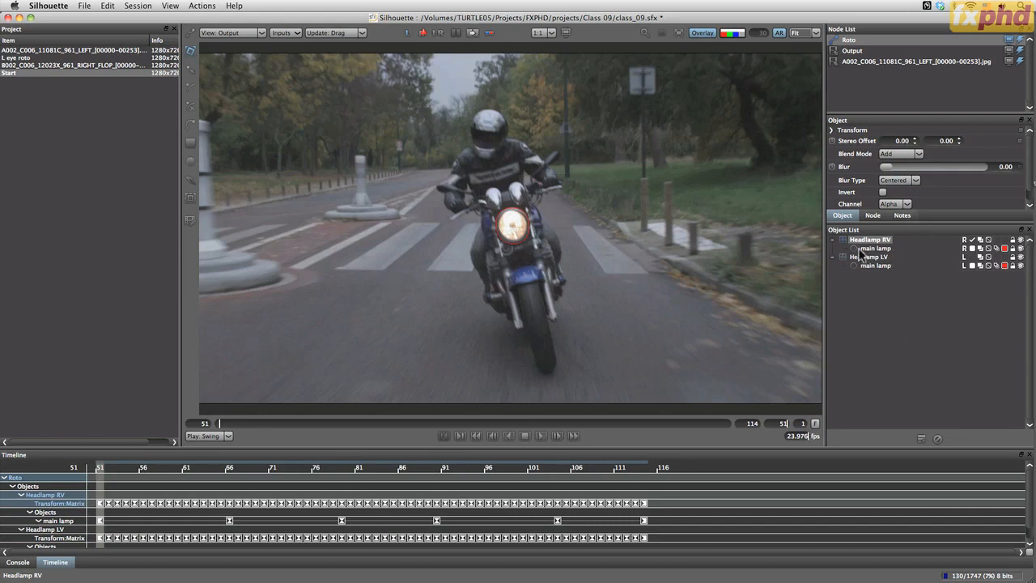
{"action": "left_click", "coordinate": [421, 38]}
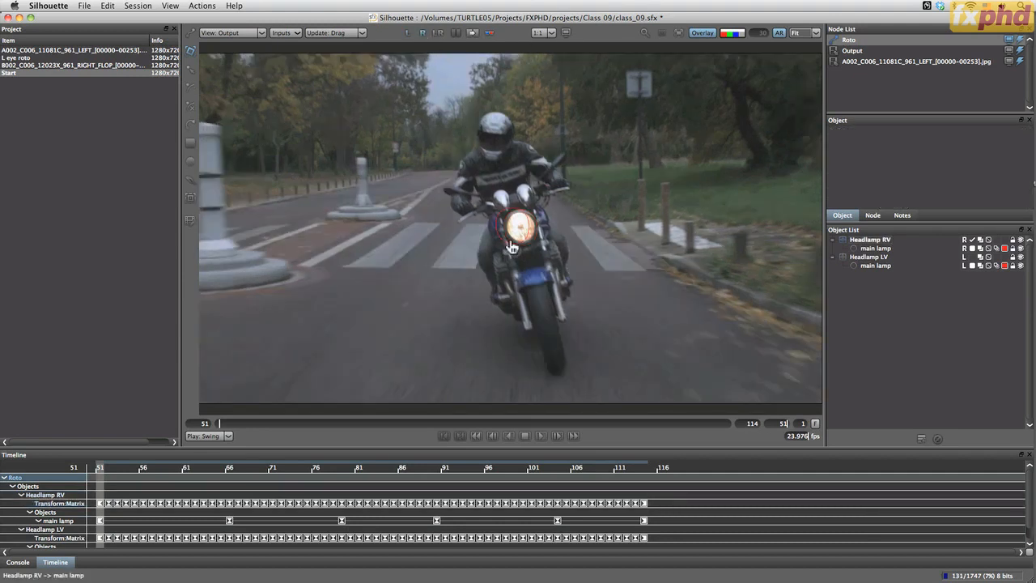
{"action": "left_click", "coordinate": [541, 435]}
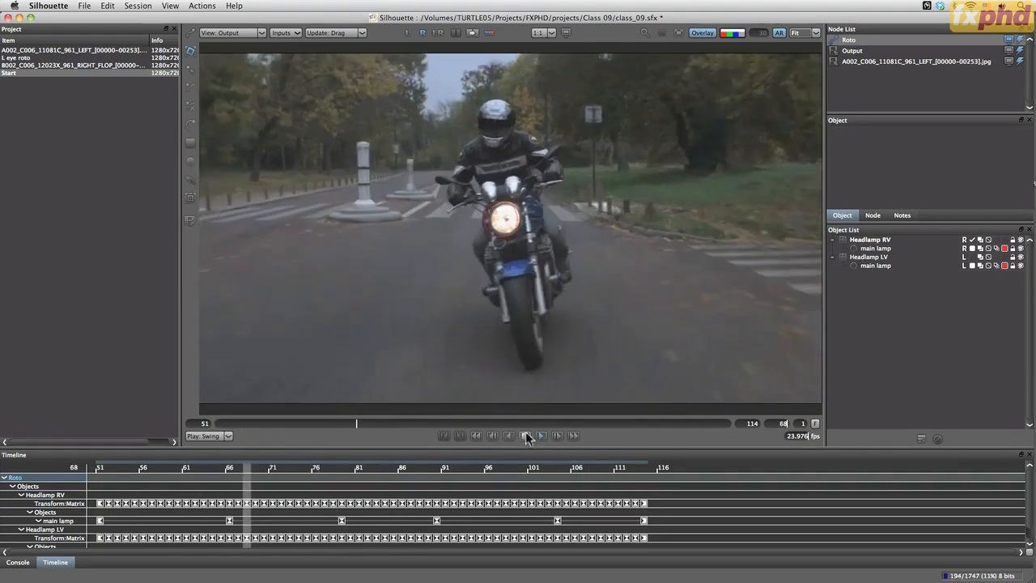
{"action": "left_click", "coordinate": [525, 437]}
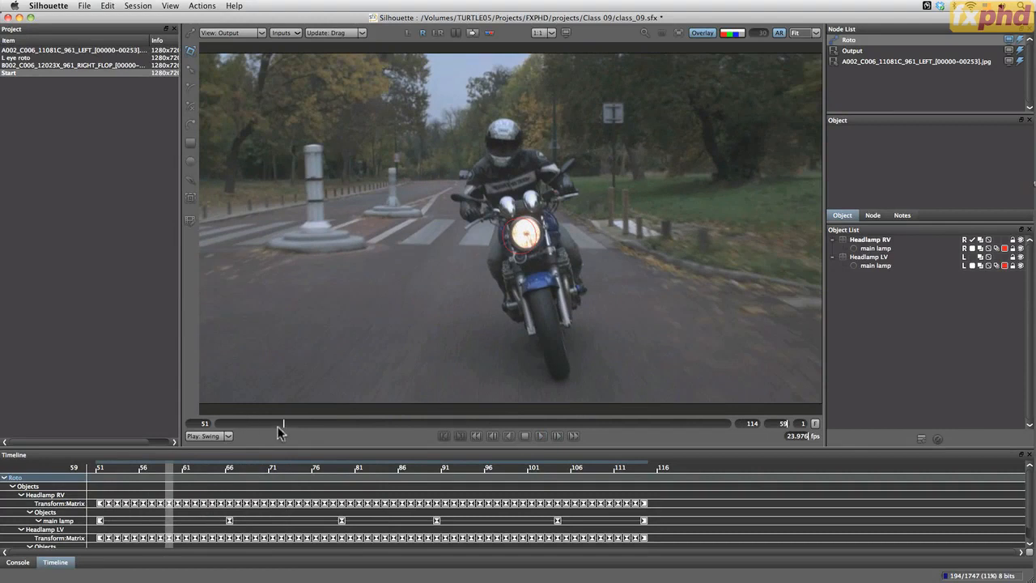
{"action": "left_click", "coordinate": [261, 424]}
{"action": "left_click_drag", "start_coordinate": [261, 423], "coordinate": [162, 430]}
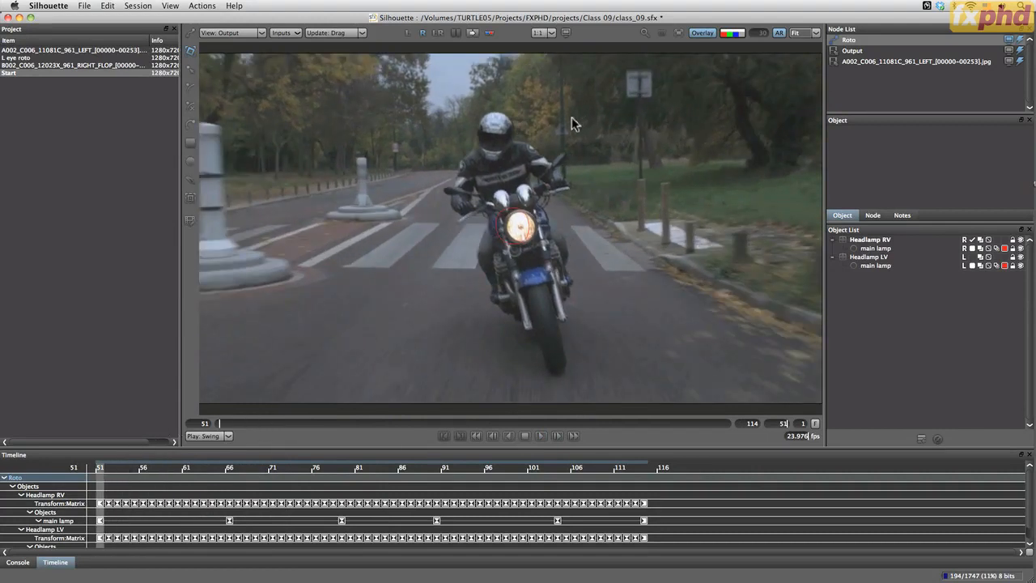
{"action": "left_click", "coordinate": [409, 34]}
{"action": "left_click", "coordinate": [422, 33]}
Select the Headlamp RV layer, enlarge its object properties area and turn on Stereoscopic Align in the viewer
{"action": "left_click", "coordinate": [881, 242]}
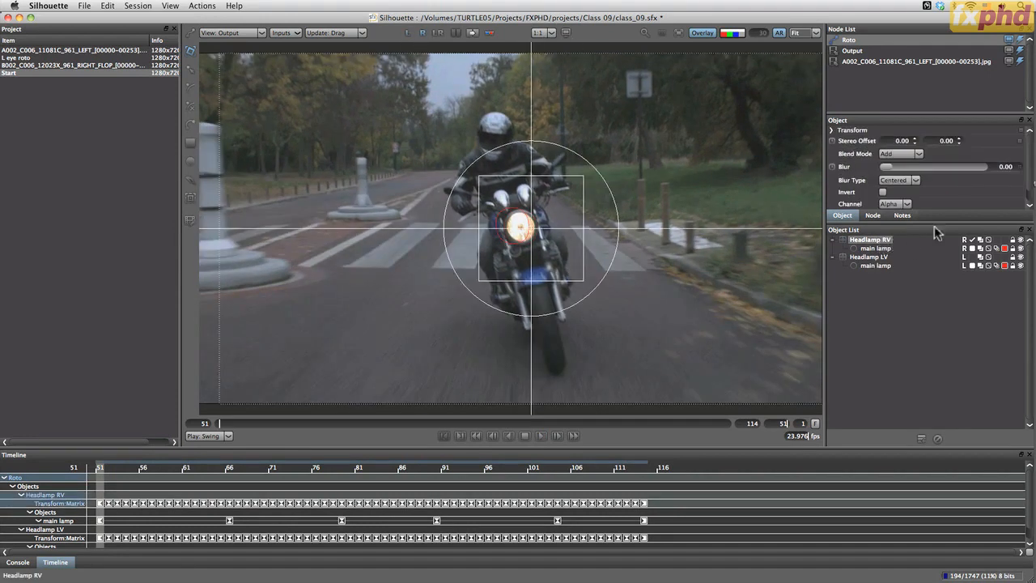
{"action": "left_click_drag", "start_coordinate": [921, 223], "coordinate": [890, 255]}
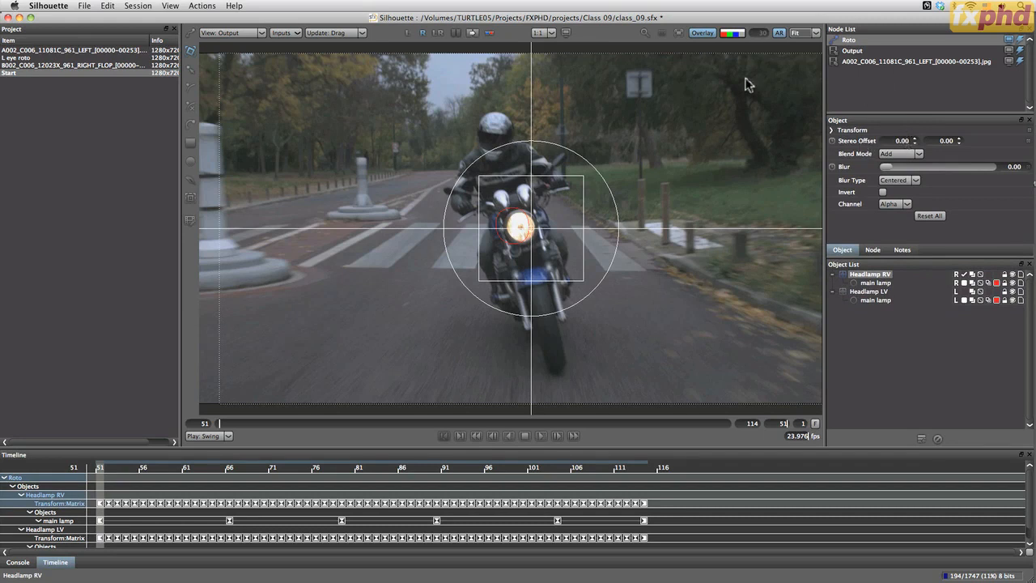
{"action": "left_click", "coordinate": [472, 33]}
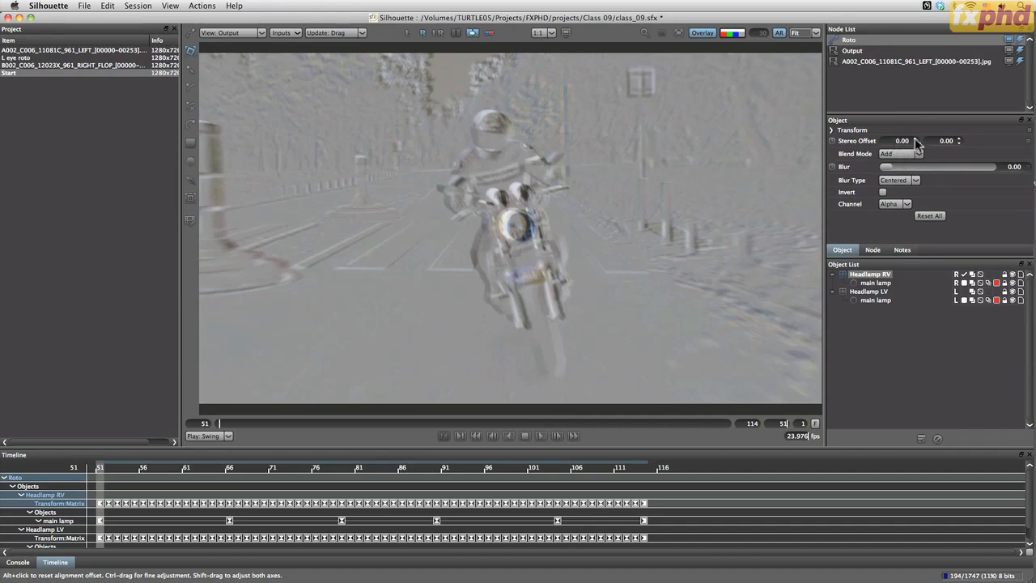
Set Headlamp RV's horizontal stereo offset to -17 at frame 51 to align the headlamp between the two eyes
{"action": "left_click", "coordinate": [914, 139]}
{"action": "left_click", "coordinate": [915, 139]}
{"action": "left_click", "coordinate": [914, 142]}
{"action": "left_click", "coordinate": [914, 142]}
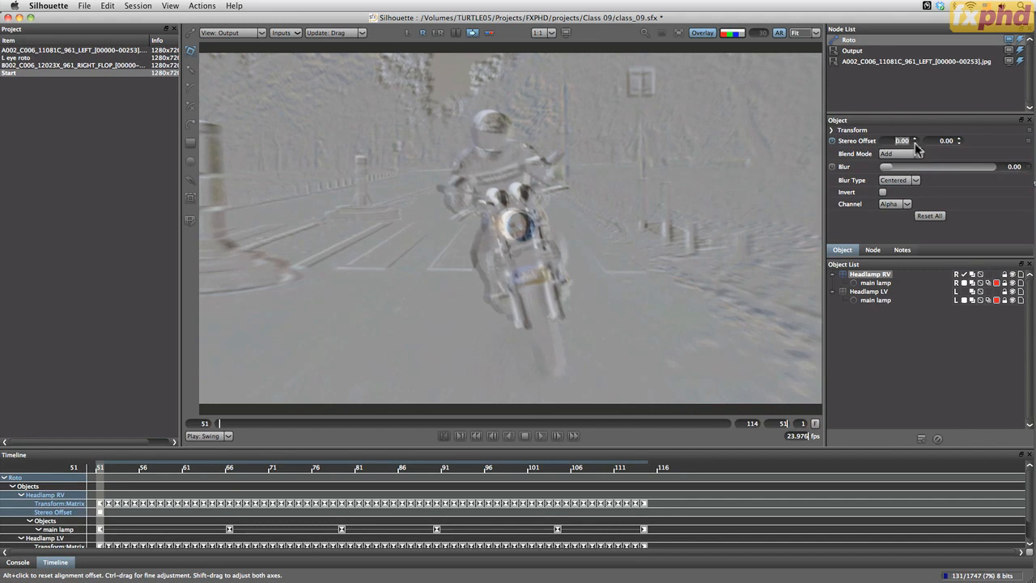
{"action": "left_click", "coordinate": [915, 142]}
{"action": "left_click", "coordinate": [915, 143]}
{"action": "left_click", "coordinate": [914, 143]}
{"action": "left_click", "coordinate": [914, 144]}
{"action": "left_click", "coordinate": [914, 143]}
{"action": "left_click", "coordinate": [915, 143]}
{"action": "left_click", "coordinate": [915, 143]}
{"action": "left_click", "coordinate": [914, 144]}
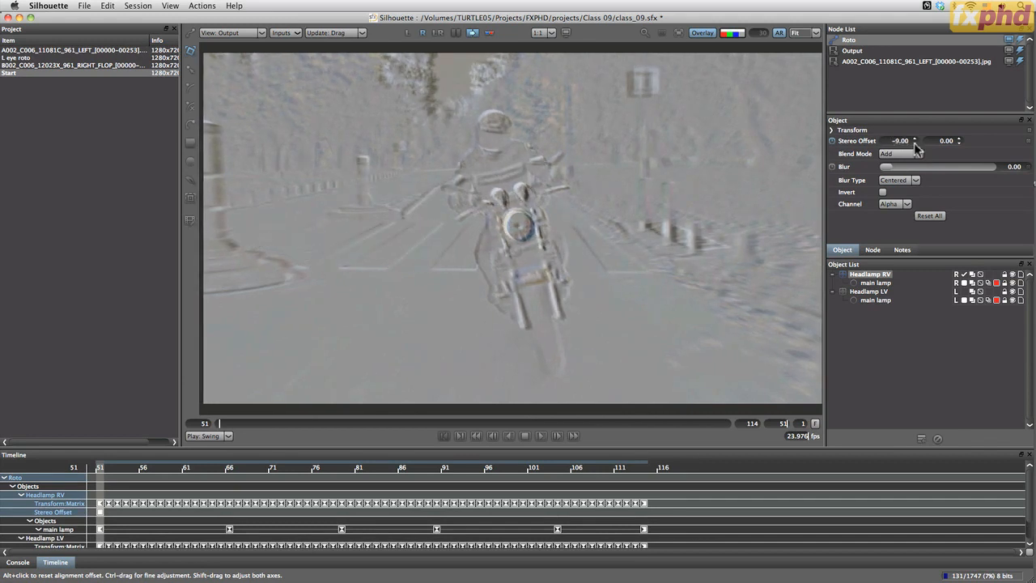
{"action": "left_click", "coordinate": [915, 143]}
{"action": "left_click", "coordinate": [914, 143]}
{"action": "left_click", "coordinate": [914, 143]}
{"action": "left_click", "coordinate": [914, 143]}
{"action": "left_click", "coordinate": [914, 143]}
{"action": "left_click", "coordinate": [914, 144]}
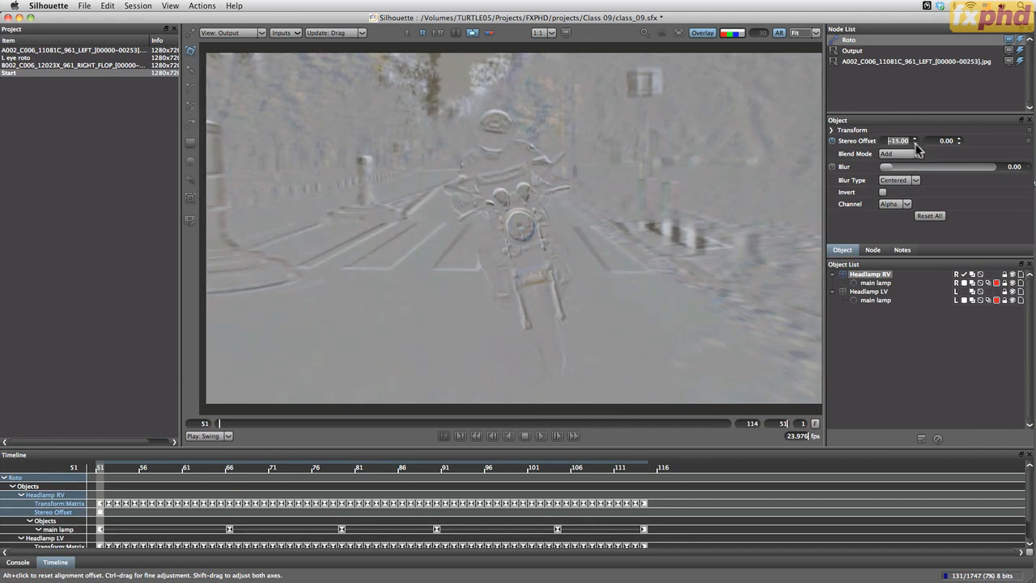
{"action": "left_click", "coordinate": [915, 143]}
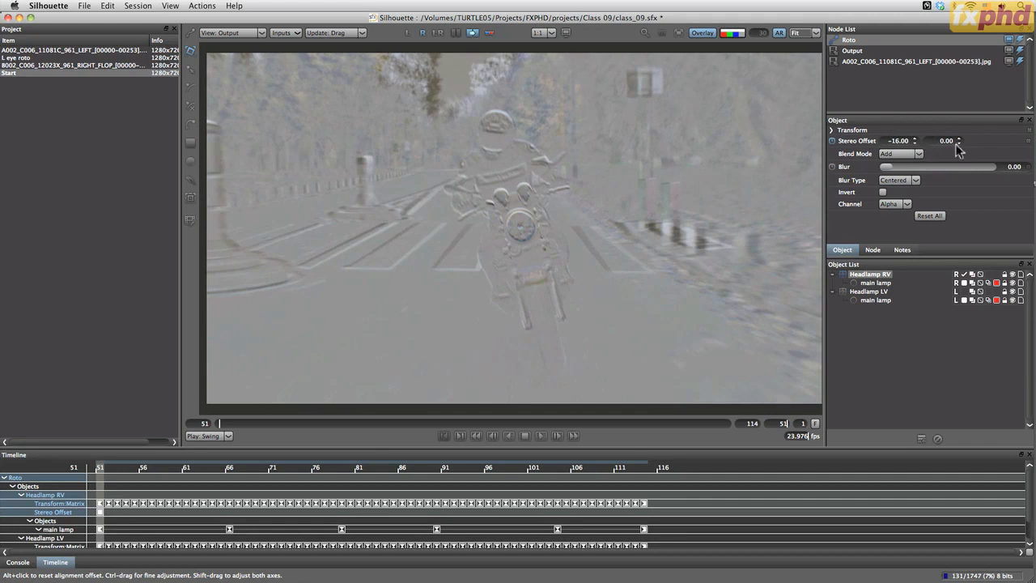
{"action": "left_click", "coordinate": [914, 139]}
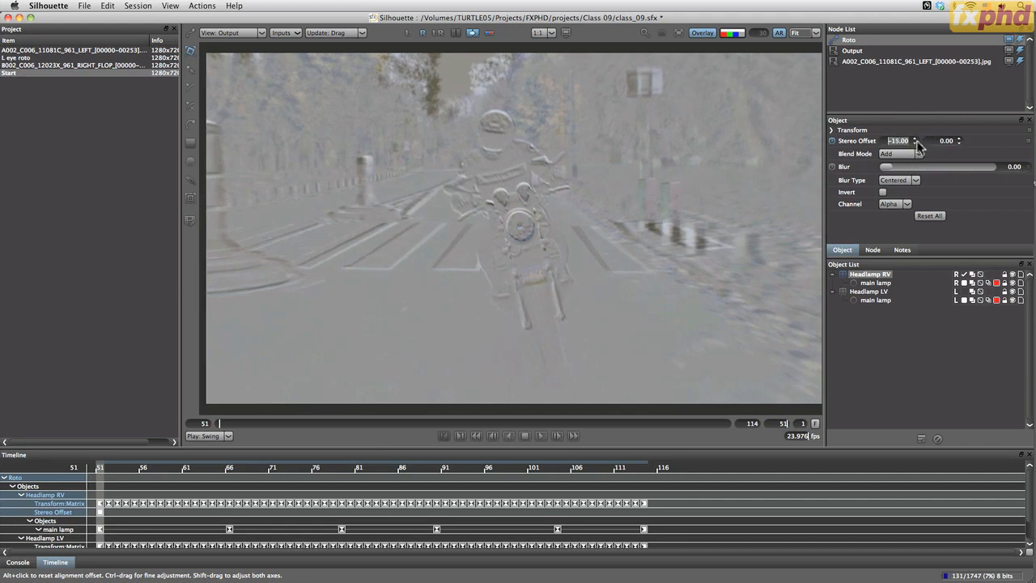
{"action": "left_click", "coordinate": [914, 143]}
{"action": "left_click", "coordinate": [915, 143]}
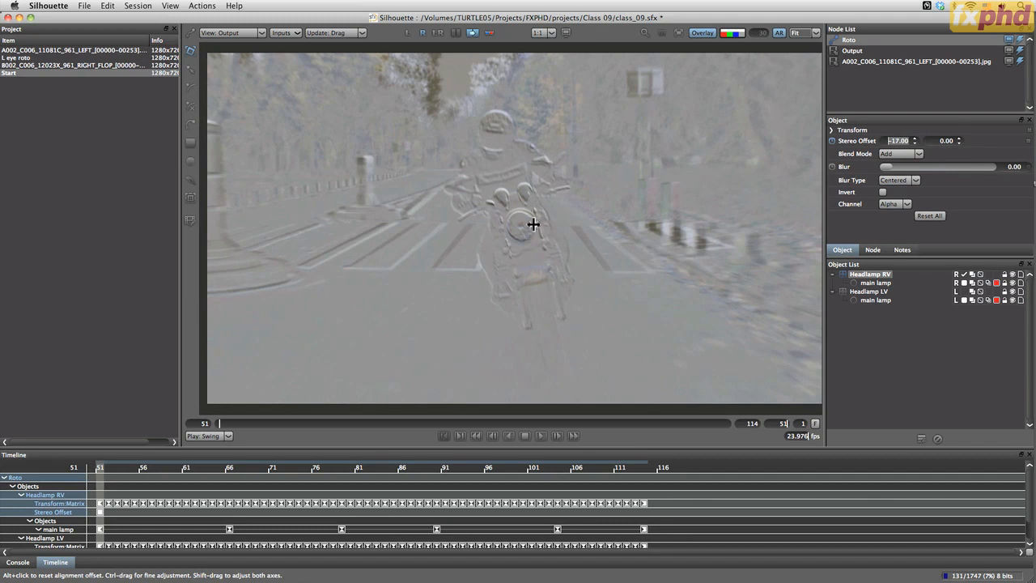
Try a horizontal stereo offset of -11 on Headlamp RV at frame 51
{"action": "left_click", "coordinate": [915, 138]}
{"action": "left_click", "coordinate": [914, 139]}
{"action": "left_click", "coordinate": [914, 139]}
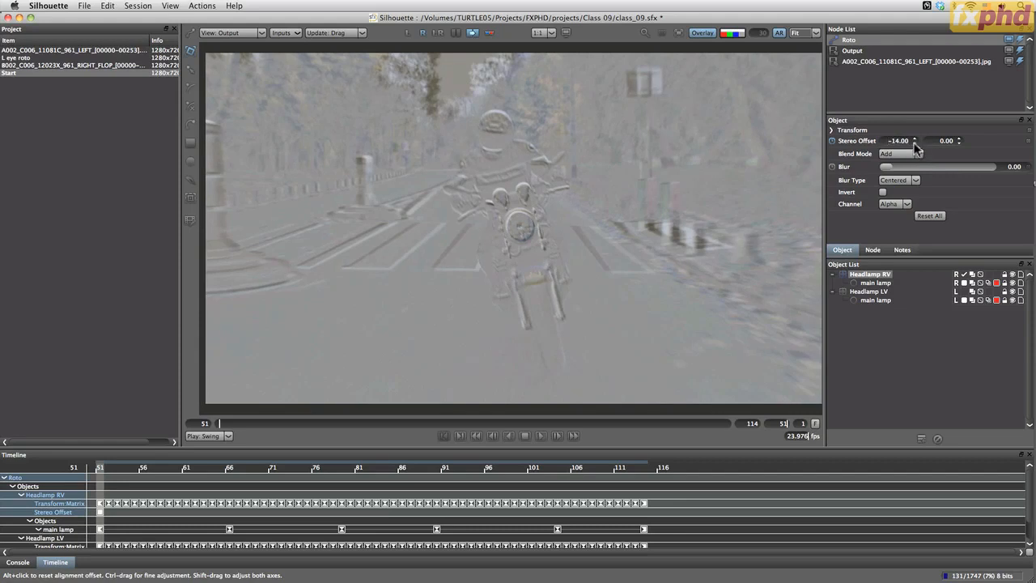
{"action": "left_click", "coordinate": [914, 139]}
{"action": "left_click", "coordinate": [914, 139]}
{"action": "left_click", "coordinate": [915, 138]}
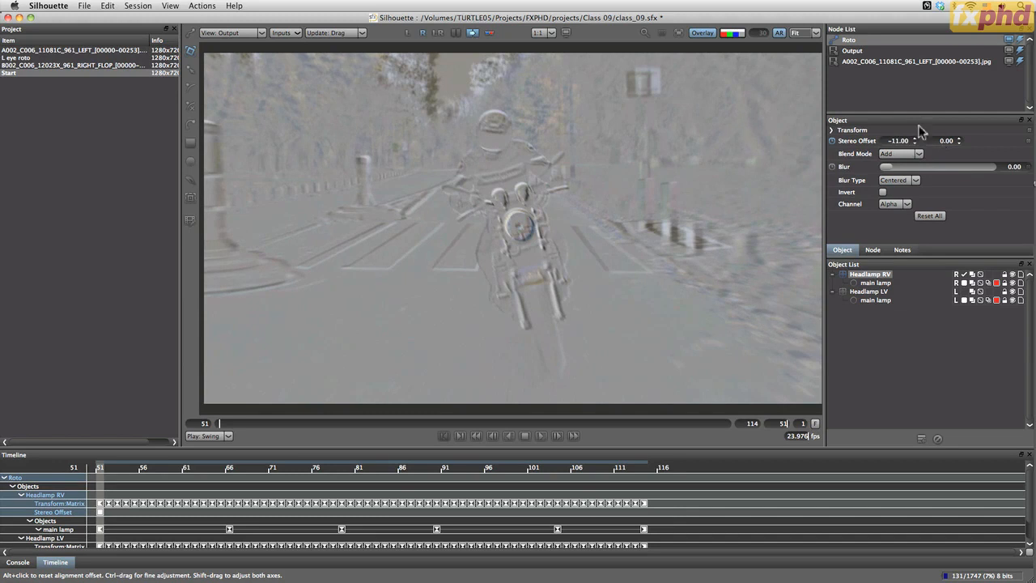
Set Headlamp RV's stereo offset to -17 horizontally and -4 vertically at frame 51, and turn off Stereoscopic Align
{"action": "left_click", "coordinate": [958, 143]}
{"action": "left_click", "coordinate": [959, 143]}
{"action": "left_click", "coordinate": [959, 143]}
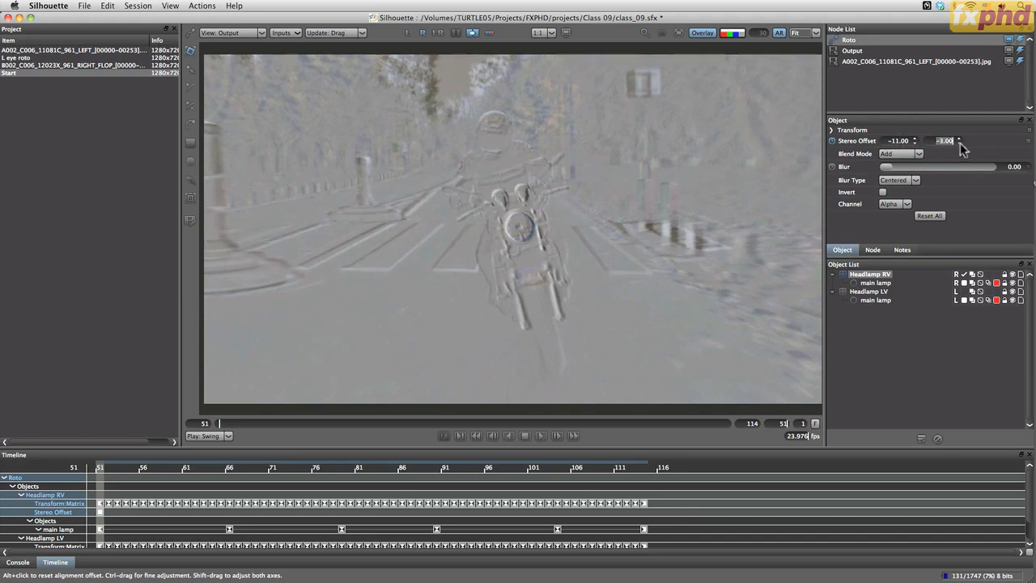
{"action": "left_click", "coordinate": [959, 143]}
{"action": "left_click", "coordinate": [916, 144]}
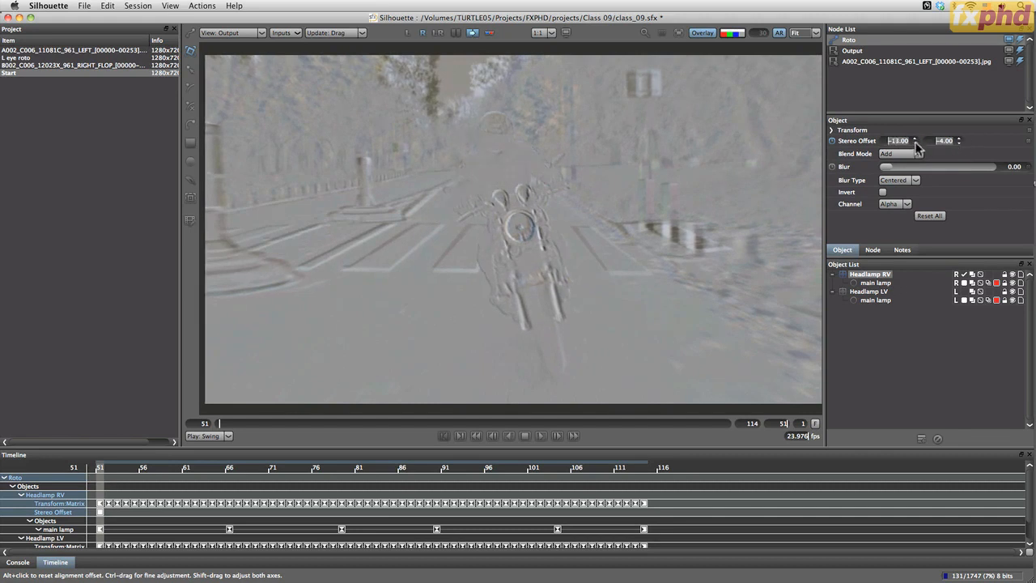
{"action": "left_click", "coordinate": [916, 143]}
{"action": "left_click", "coordinate": [916, 143]}
{"action": "left_click", "coordinate": [916, 143]}
{"action": "left_click", "coordinate": [916, 143]}
{"action": "left_click", "coordinate": [915, 143]}
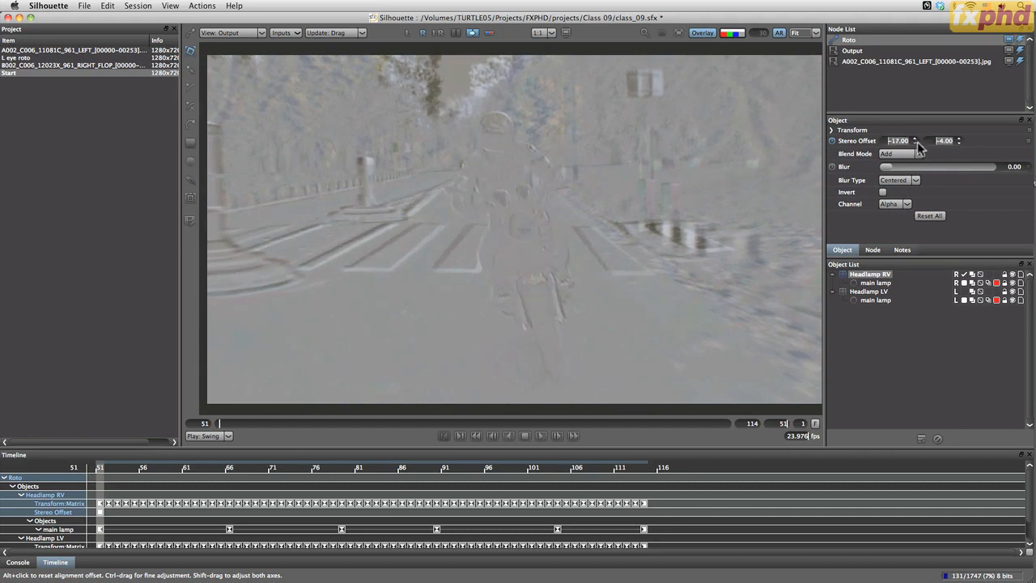
{"action": "left_click", "coordinate": [915, 138]}
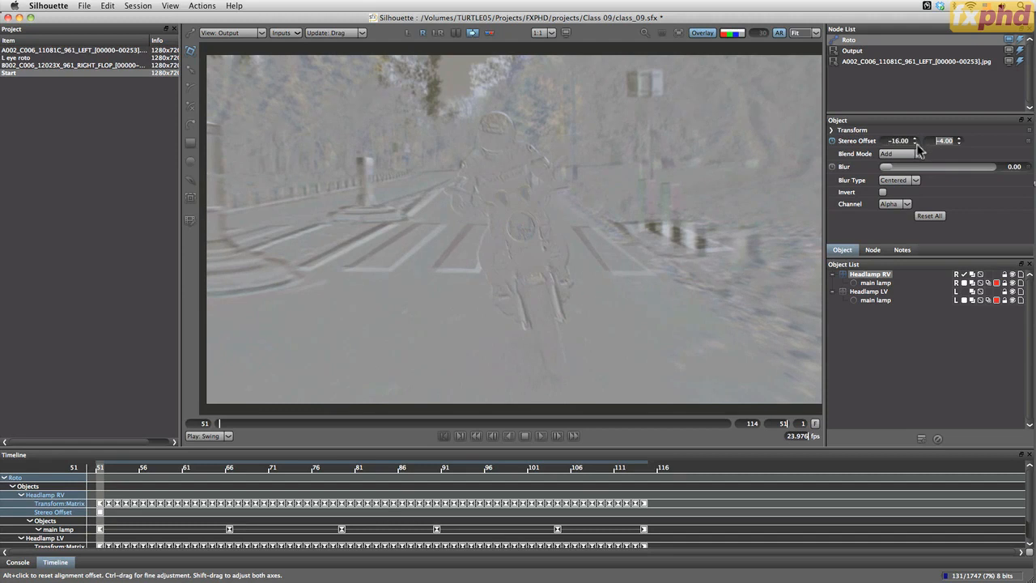
{"action": "left_click", "coordinate": [915, 143]}
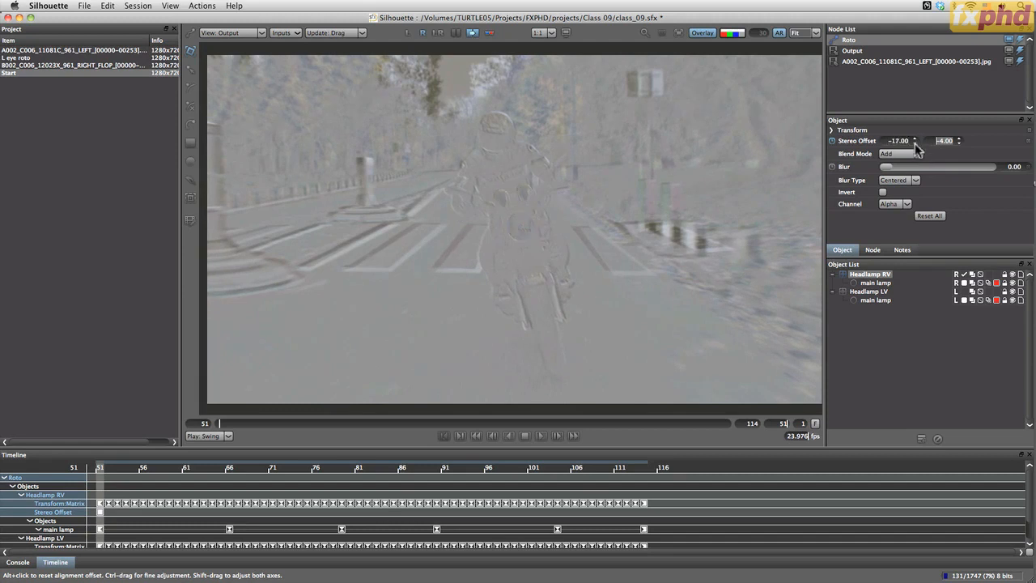
{"action": "left_click", "coordinate": [960, 144]}
{"action": "left_click", "coordinate": [959, 143]}
{"action": "left_click", "coordinate": [960, 138]}
{"action": "left_click", "coordinate": [960, 139]}
{"action": "left_click", "coordinate": [959, 143]}
{"action": "left_click", "coordinate": [960, 138]}
{"action": "left_click", "coordinate": [472, 32]}
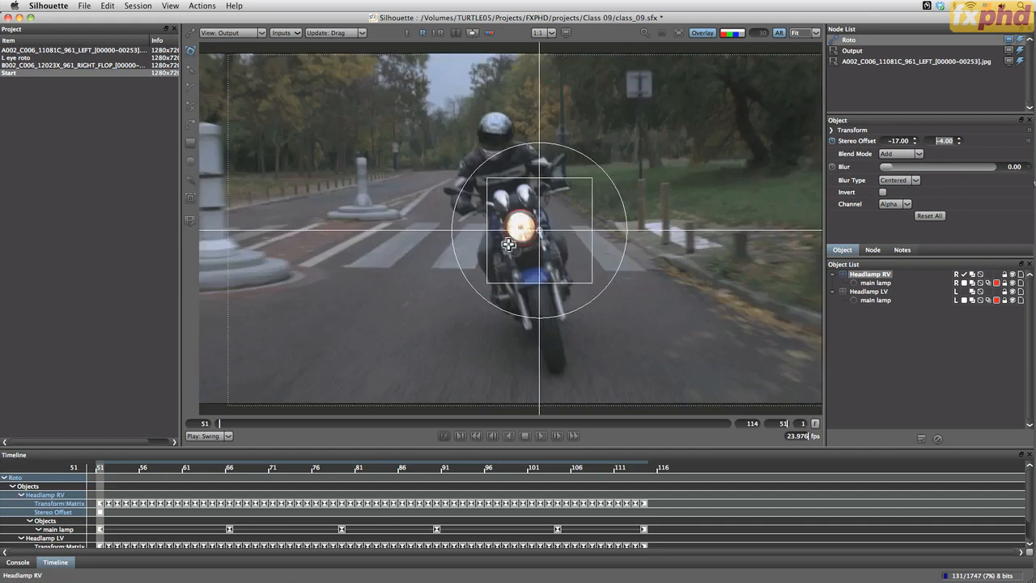
Play the shot to check how Headlamp RV follows the headlamp, and go to frame 66
{"action": "left_click", "coordinate": [541, 435]}
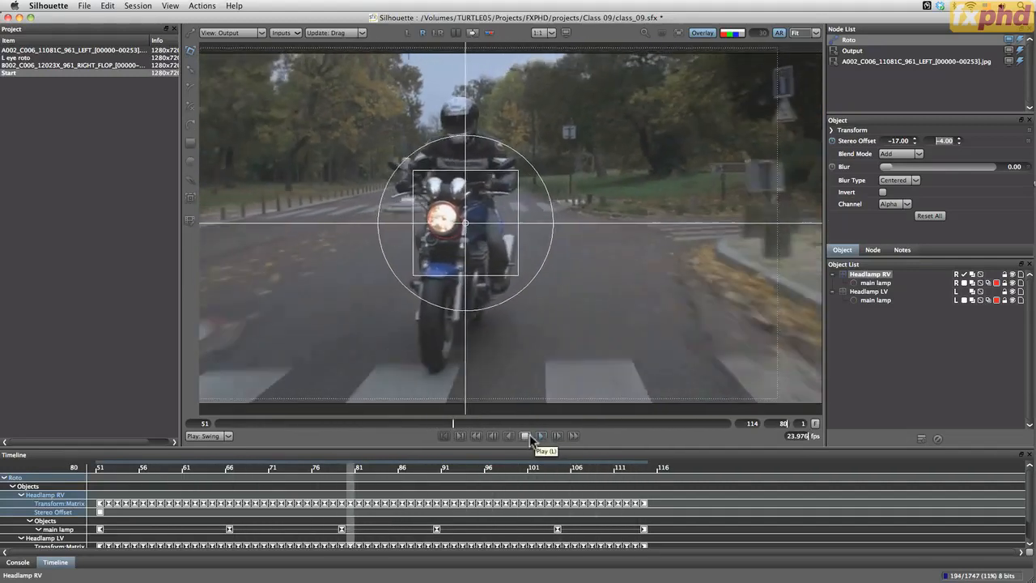
{"action": "left_click", "coordinate": [526, 436]}
{"action": "left_click_drag", "start_coordinate": [509, 423], "coordinate": [320, 447]}
{"action": "key", "text": "Right"}
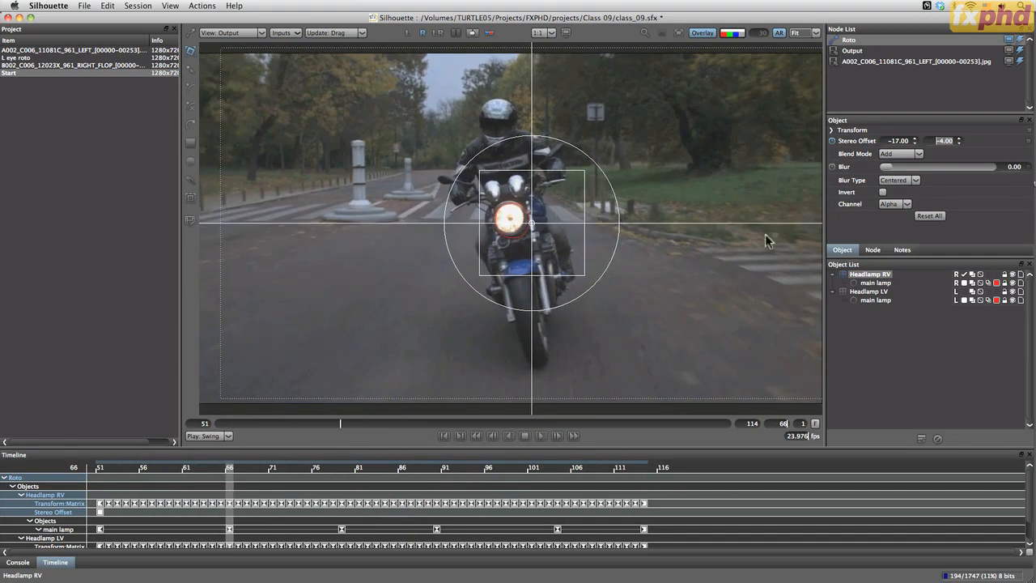
Select Headlamp RV's main lamp shape and nudge it left and up onto the headlamp at its frame 79 keyframe
{"action": "left_click", "coordinate": [877, 282]}
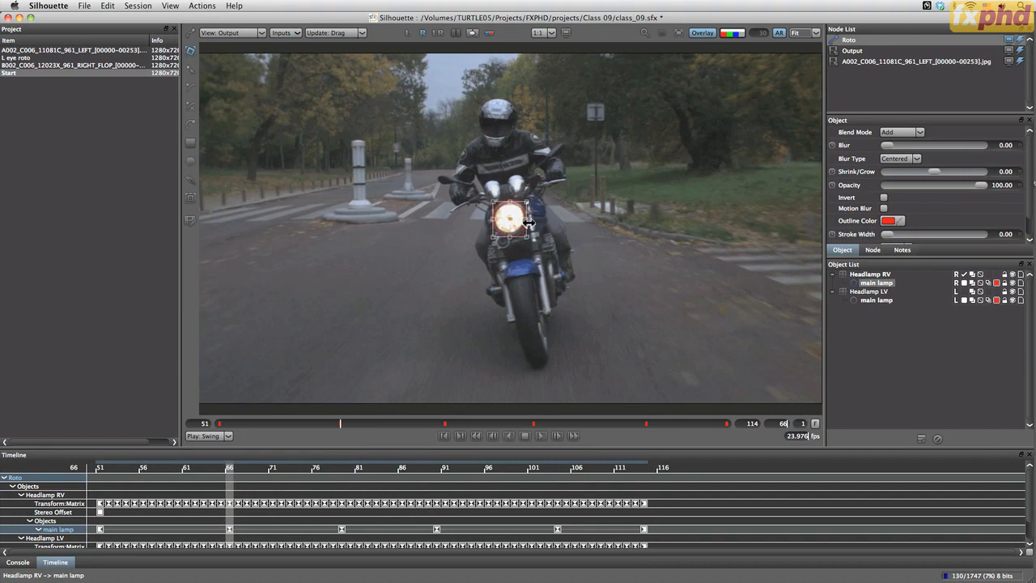
{"action": "scroll", "coordinate": [528, 253], "scroll_direction": "up", "scroll_amount": 3}
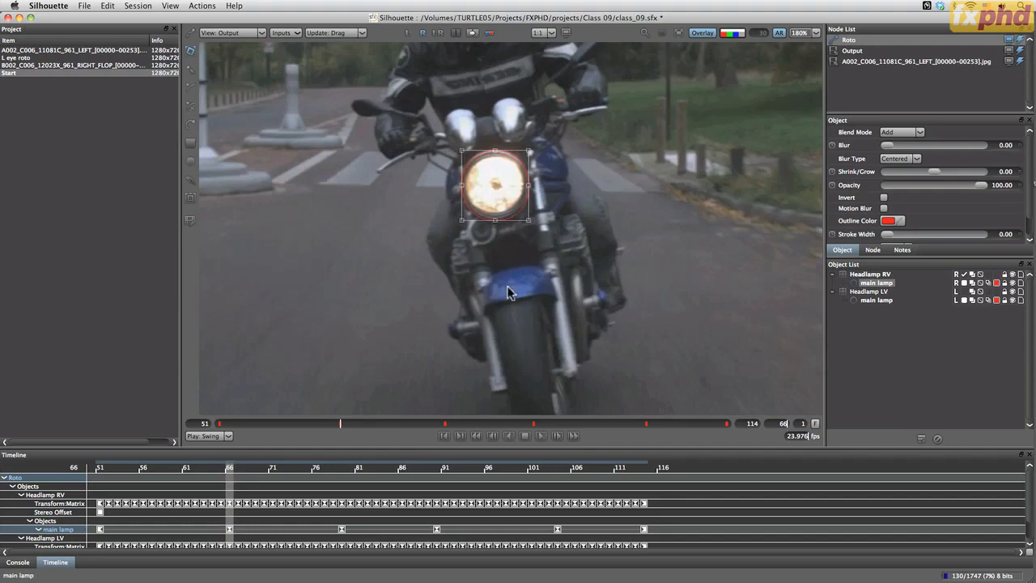
{"action": "left_click", "coordinate": [446, 423]}
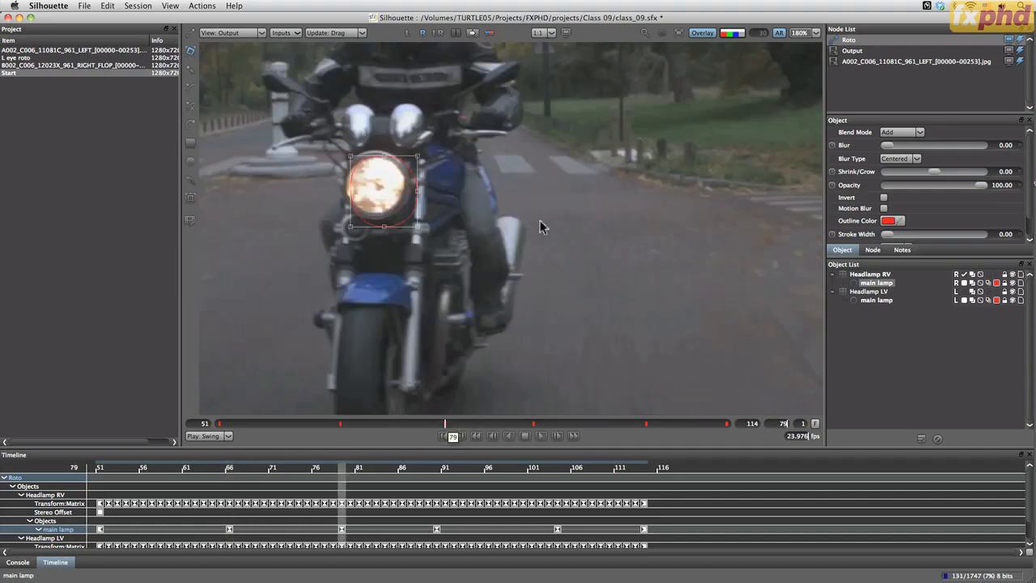
{"action": "key", "text": "Left"}
{"action": "key", "text": "Left"}
{"action": "key", "text": "Left"}
{"action": "key", "text": "Left"}
{"action": "key", "text": "Left"}
{"action": "key", "text": "Up"}
{"action": "key", "text": "Up"}
{"action": "key", "text": "Up"}
{"action": "key", "text": "Up"}
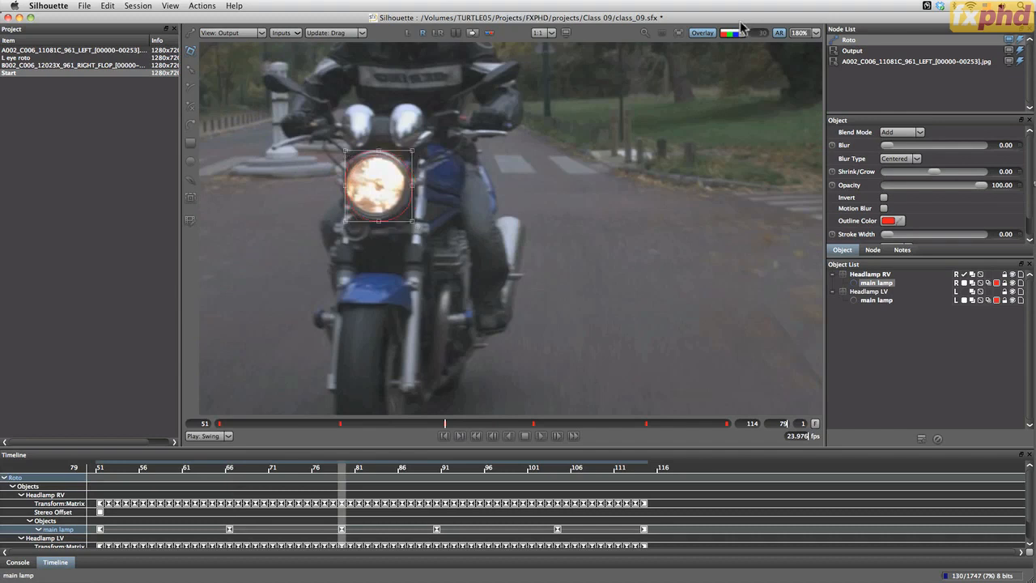
Fine-tune the main lamp shape's position at frame 79 and slightly reduce its height to match the headlamp's rim
{"action": "key", "text": "Left"}
{"action": "key", "text": "Left"}
{"action": "key", "text": "Up"}
{"action": "key", "text": "Left"}
{"action": "key", "text": "Left"}
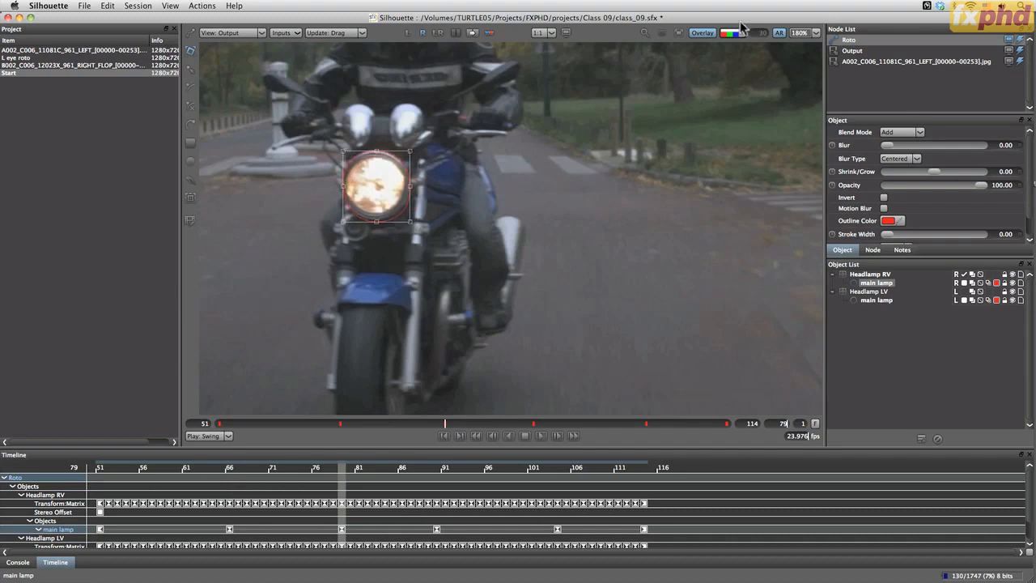
{"action": "key", "text": "Up"}
{"action": "key", "text": "Up"}
{"action": "key", "text": "Left"}
{"action": "key", "text": "Right"}
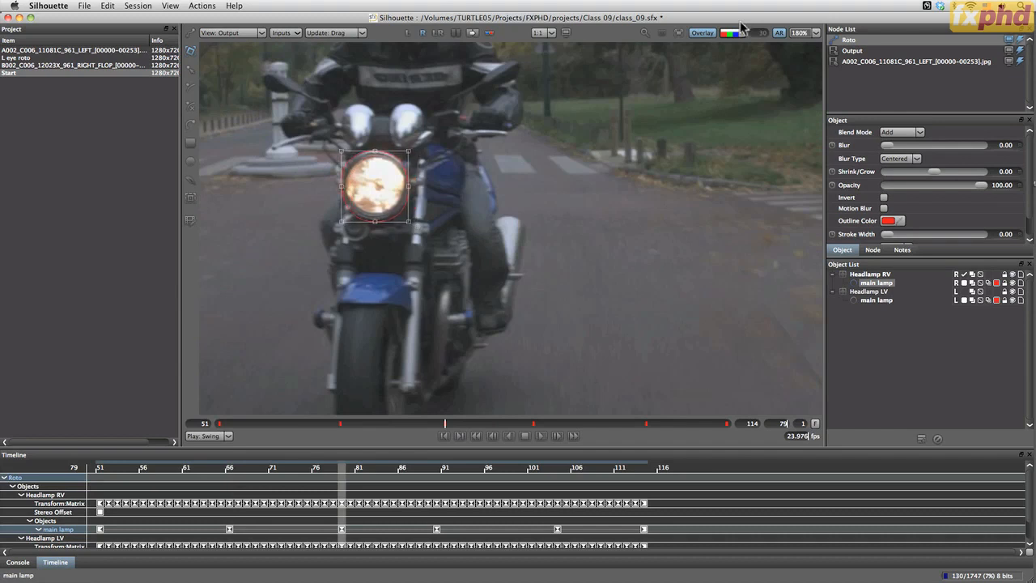
{"action": "key", "text": "Left"}
{"action": "key", "text": "Right"}
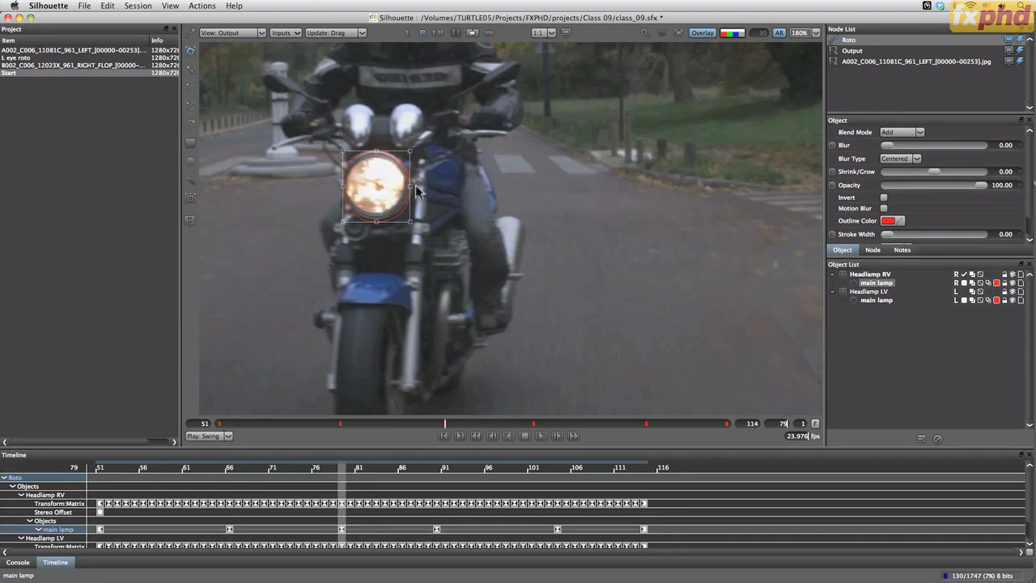
{"action": "left_click_drag", "start_coordinate": [410, 222], "coordinate": [411, 218]}
Go to the frame 90 keyframe, nudge the main lamp shape over the headlamp and shrink it slightly to fit
{"action": "left_click", "coordinate": [540, 435]}
{"action": "key", "text": "Up"}
{"action": "key", "text": "Up"}
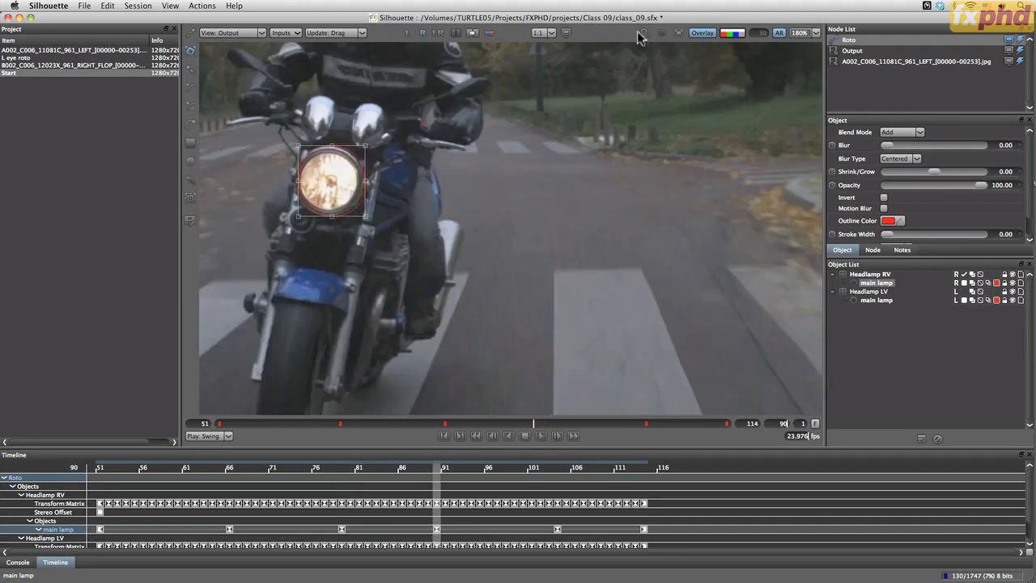
{"action": "key", "text": "Left"}
{"action": "key", "text": "Up"}
{"action": "key", "text": "Down"}
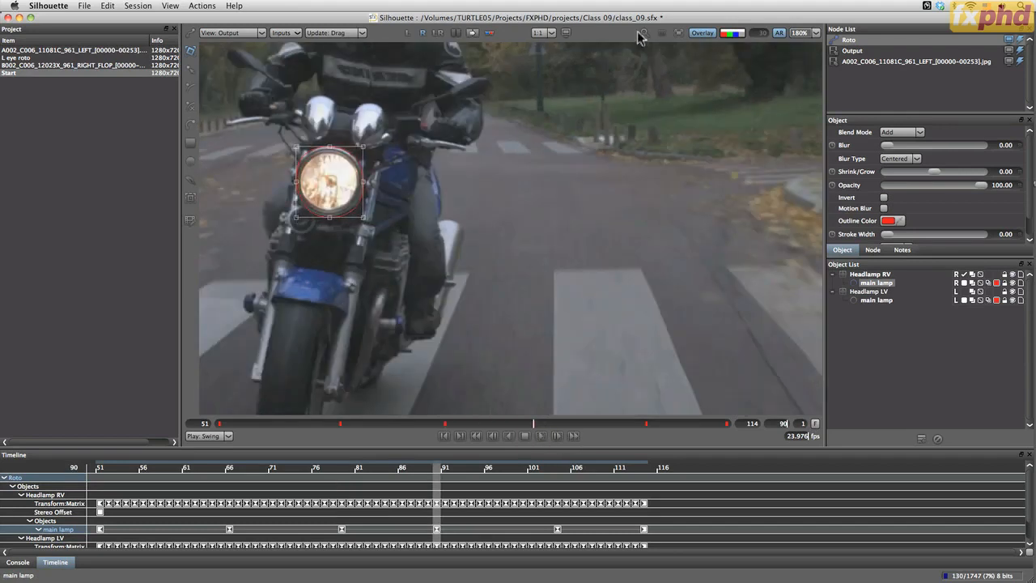
{"action": "key", "text": "Down"}
{"action": "key", "text": "Right"}
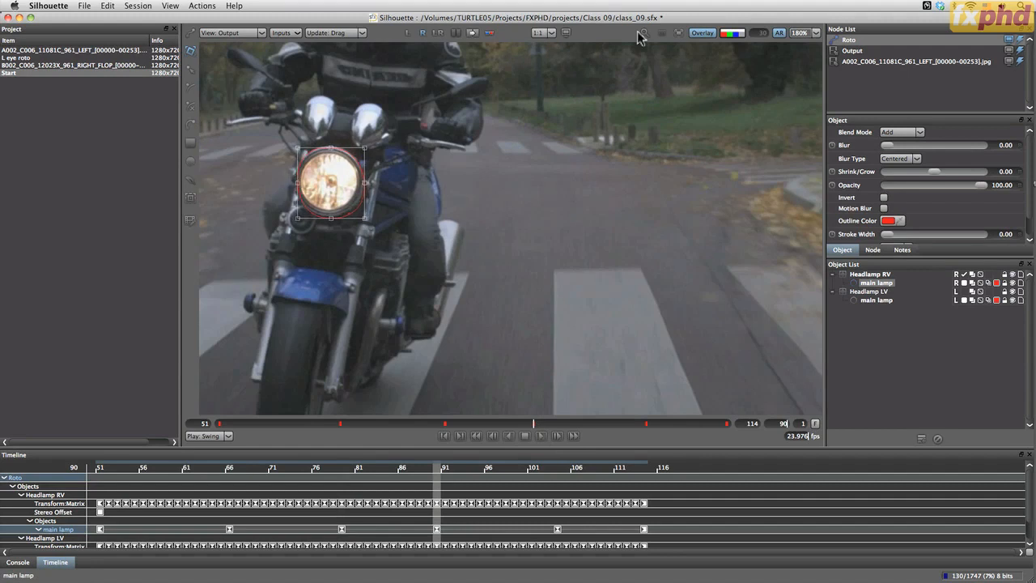
{"action": "left_click_drag", "start_coordinate": [365, 217], "coordinate": [363, 217]}
At the frame 104 keyframe, shift the main lamp shape up and right onto the headlamp and enlarge it slightly
{"action": "left_click", "coordinate": [648, 424]}
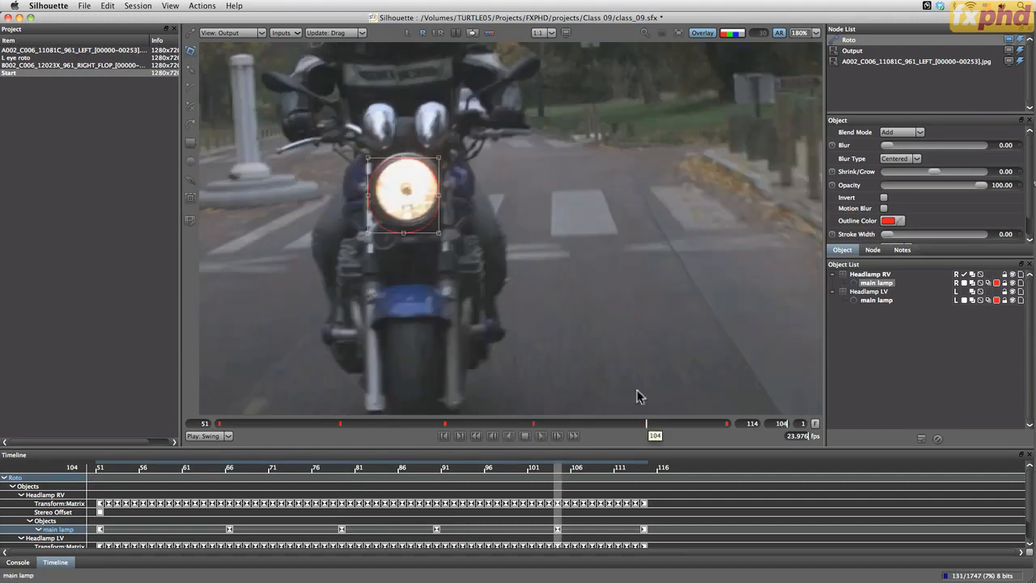
{"action": "key", "text": "Up"}
{"action": "key", "text": "Up"}
{"action": "key", "text": "Up"}
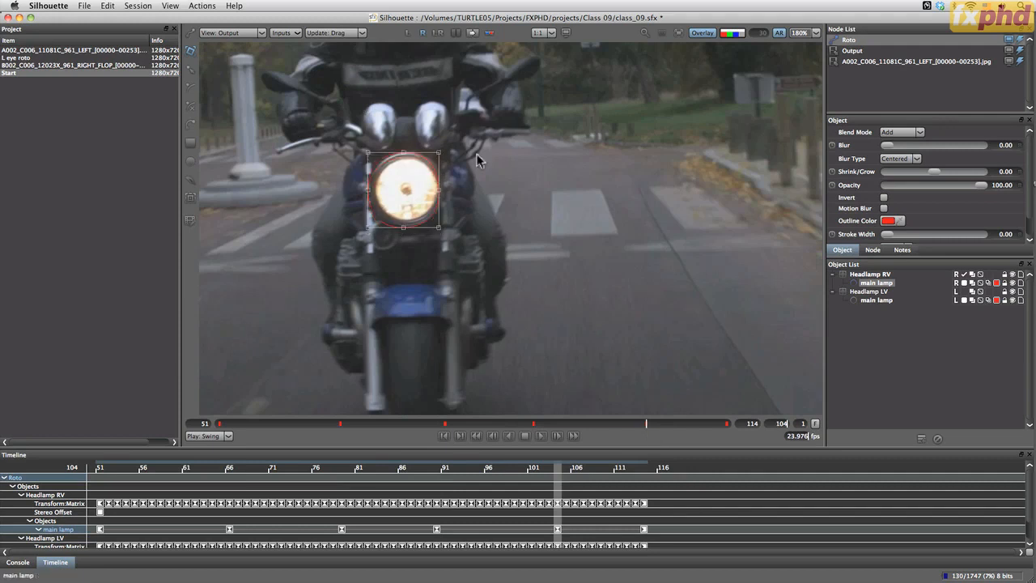
{"action": "key", "text": "Right"}
{"action": "key", "text": "Right"}
{"action": "key", "text": "Right"}
{"action": "key", "text": "Left"}
{"action": "key", "text": "Left"}
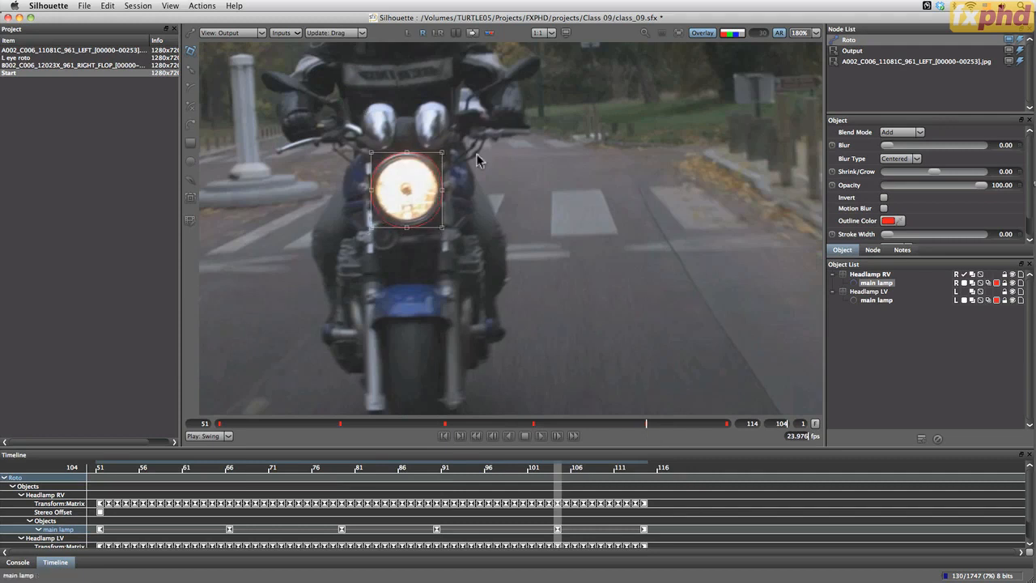
{"action": "key", "text": "Down"}
{"action": "key", "text": "Right"}
{"action": "key", "text": "Left"}
{"action": "key", "text": "Right"}
{"action": "left_click_drag", "start_coordinate": [442, 153], "coordinate": [442, 152]}
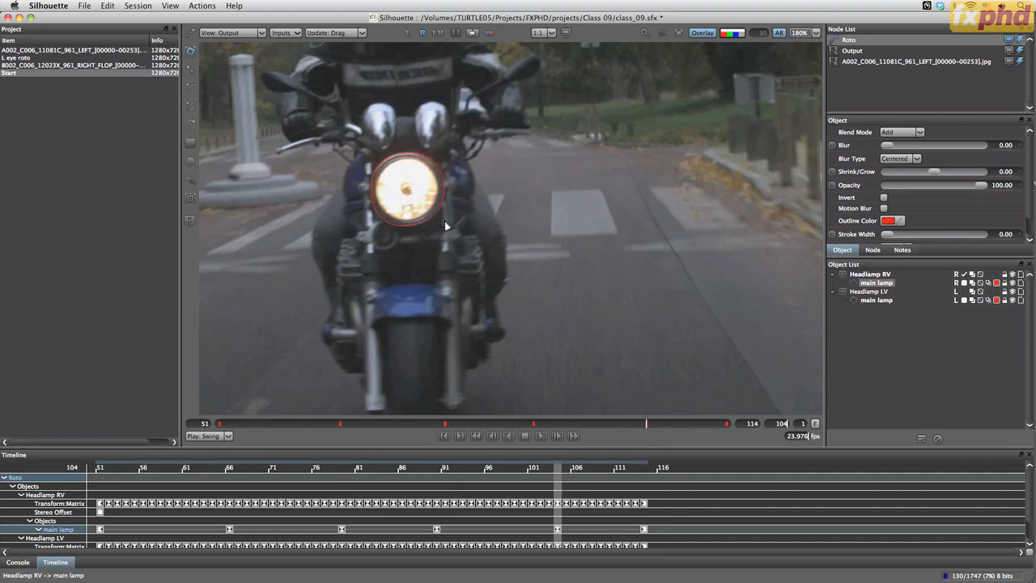
{"action": "left_click", "coordinate": [369, 233]}
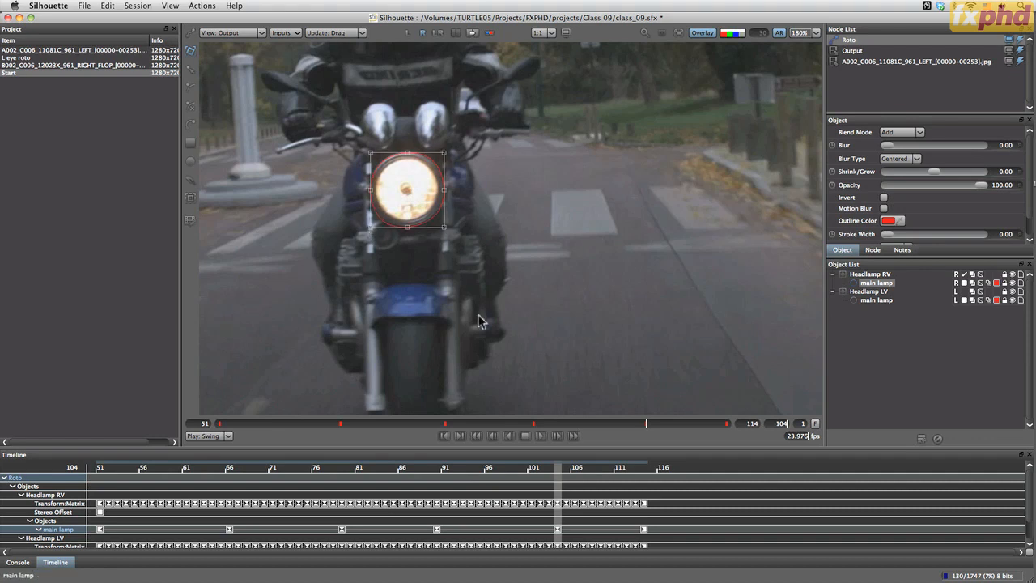
At the frame 114 keyframe, shift the main lamp shape right onto the headlamp and adjust its size to match the rim
{"action": "left_click", "coordinate": [727, 424]}
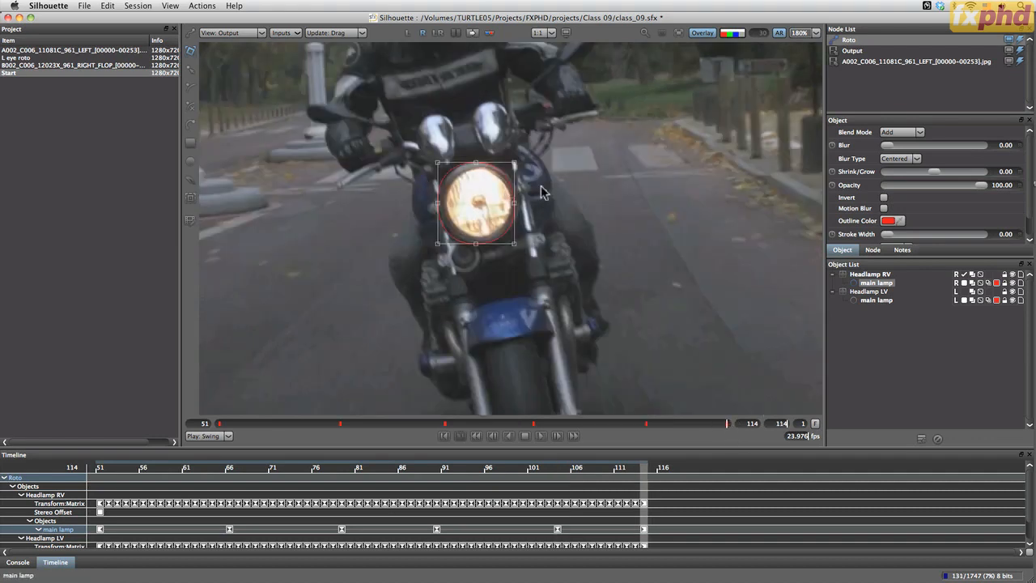
{"action": "key", "text": "Right"}
{"action": "key", "text": "Right"}
{"action": "key", "text": "Right"}
{"action": "key", "text": "Right"}
{"action": "key", "text": "Right"}
{"action": "key", "text": "Right"}
{"action": "key", "text": "Left"}
{"action": "key", "text": "Left"}
{"action": "key", "text": "Down"}
{"action": "key", "text": "Right"}
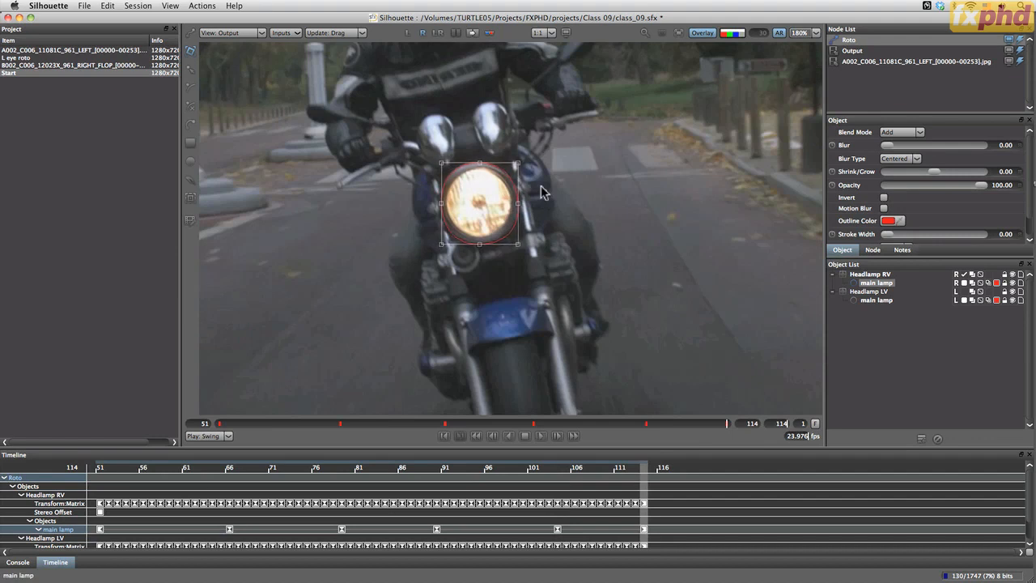
{"action": "key", "text": "Right"}
{"action": "key", "text": "Right"}
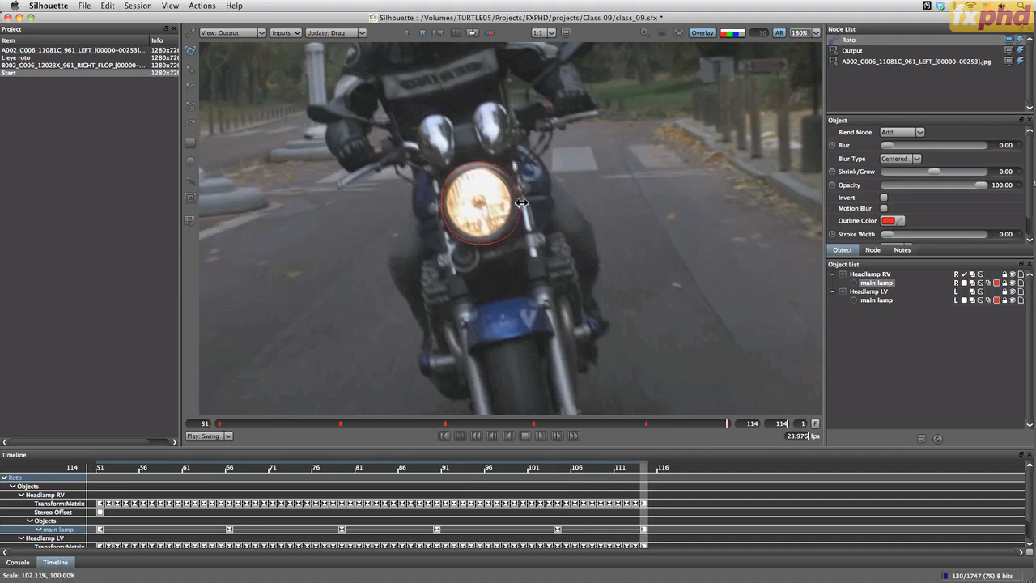
{"action": "left_click_drag", "start_coordinate": [520, 244], "coordinate": [519, 243]}
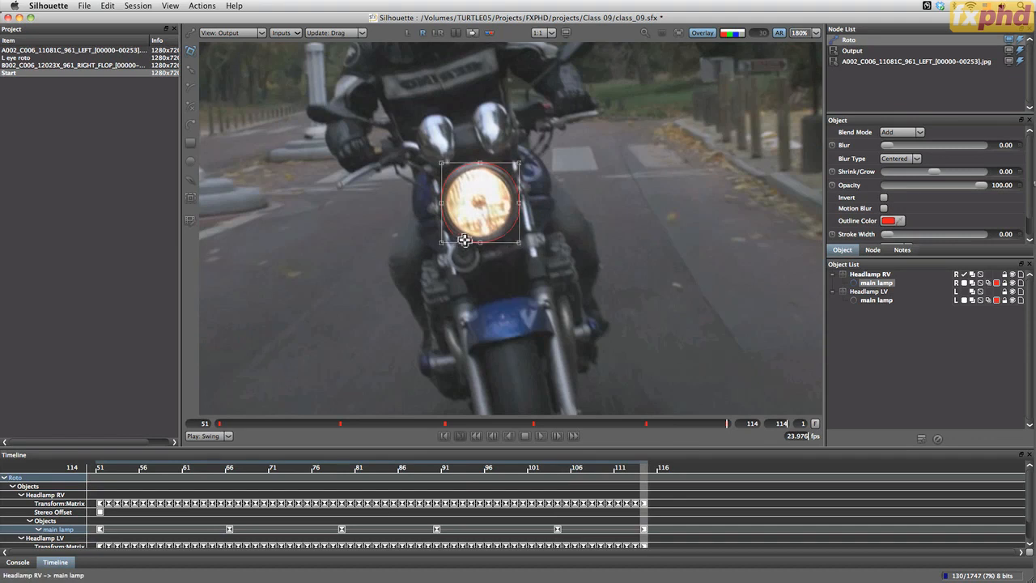
{"action": "left_click_drag", "start_coordinate": [442, 242], "coordinate": [444, 242]}
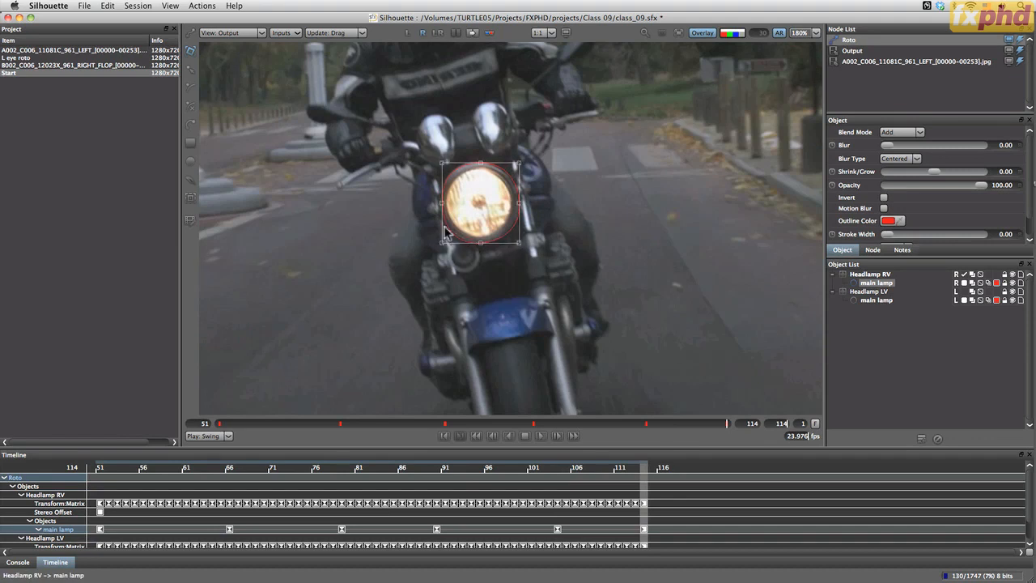
{"action": "left_click_drag", "start_coordinate": [443, 162], "coordinate": [442, 161]}
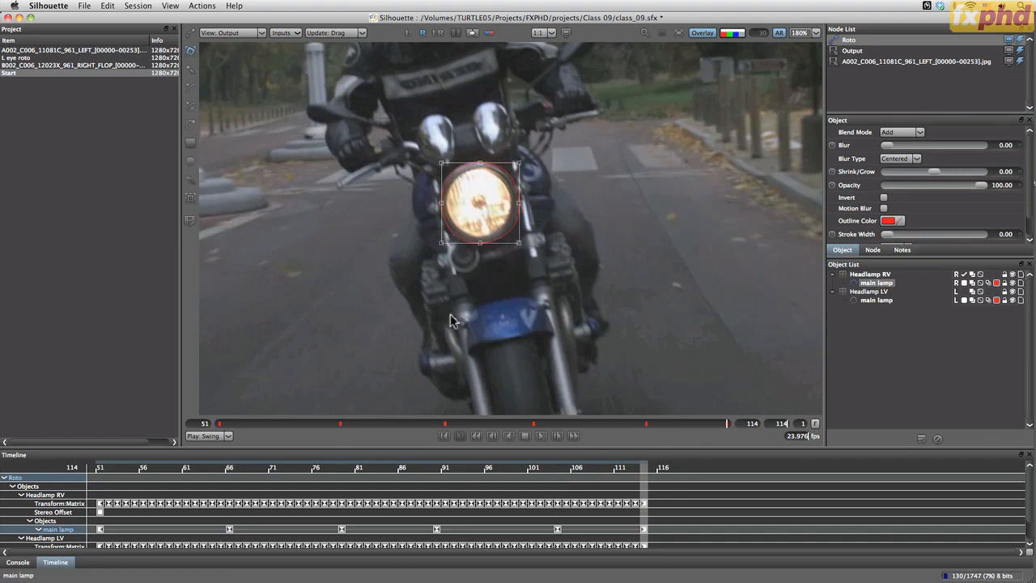
Play back the right-eye roto and, at frame 58, refit the main lamp shape by slightly reducing its height
{"action": "left_click", "coordinate": [541, 437]}
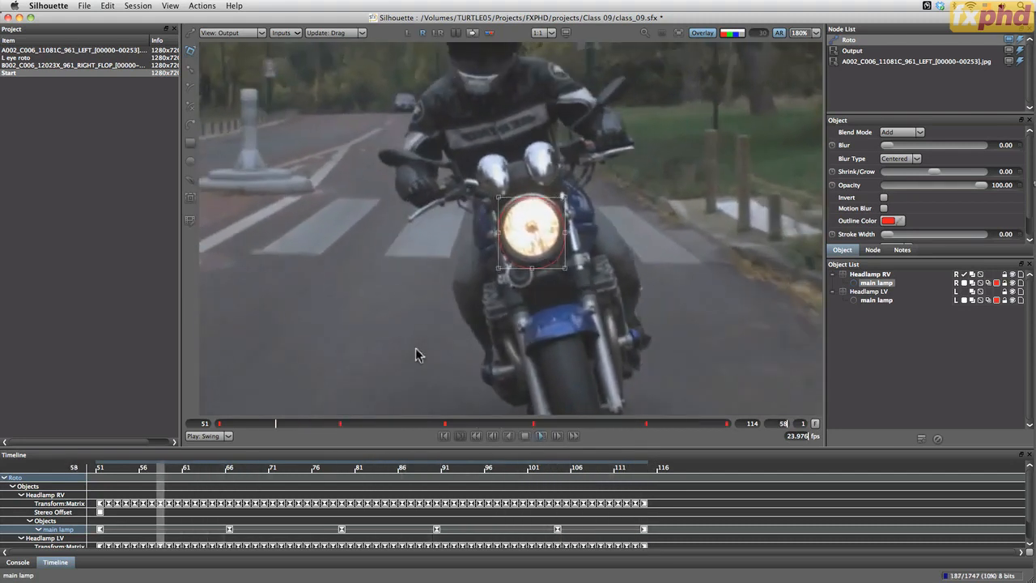
{"action": "key", "text": "space"}
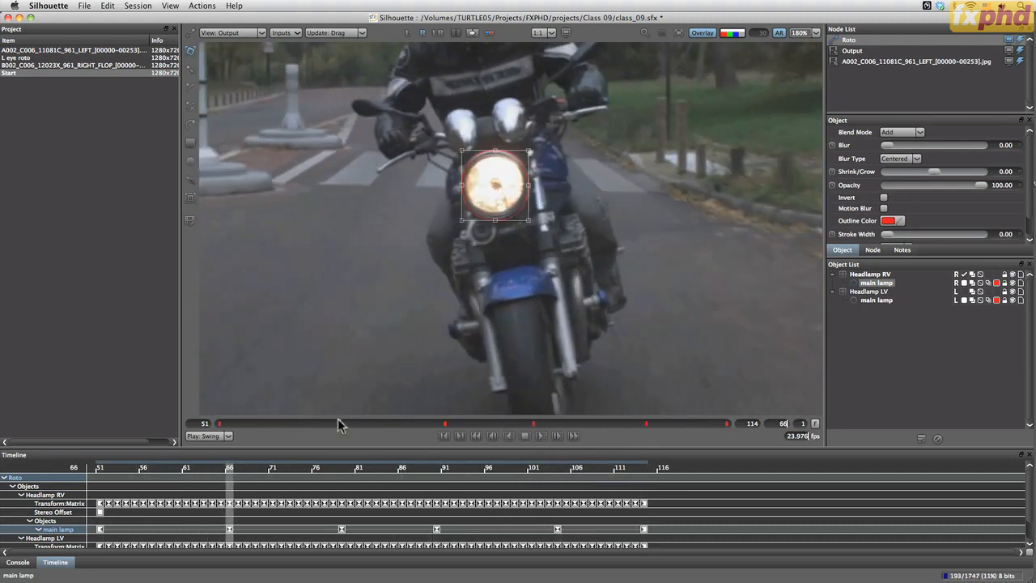
{"action": "left_click_drag", "start_coordinate": [338, 425], "coordinate": [276, 435]}
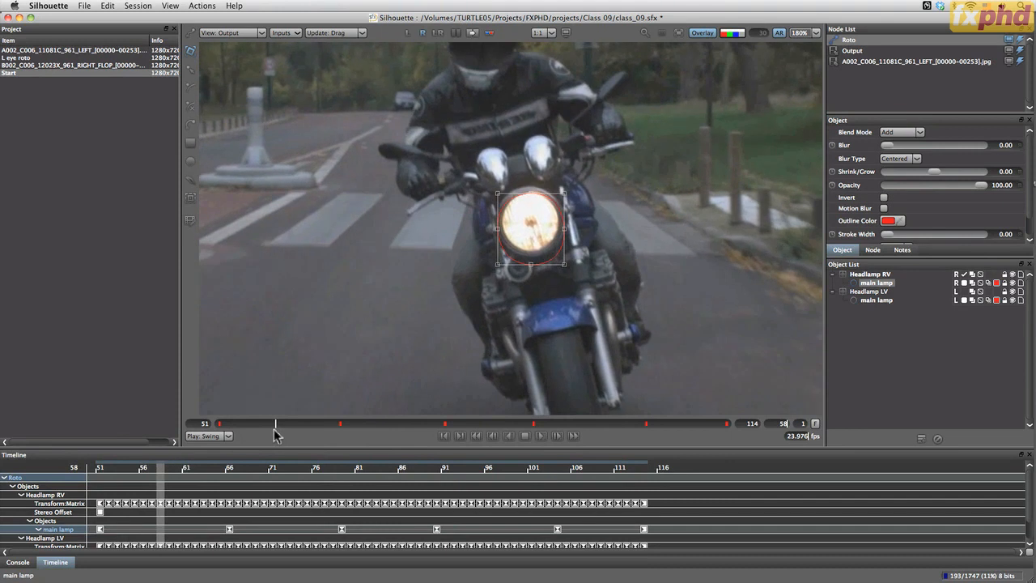
{"action": "left_click", "coordinate": [547, 192]}
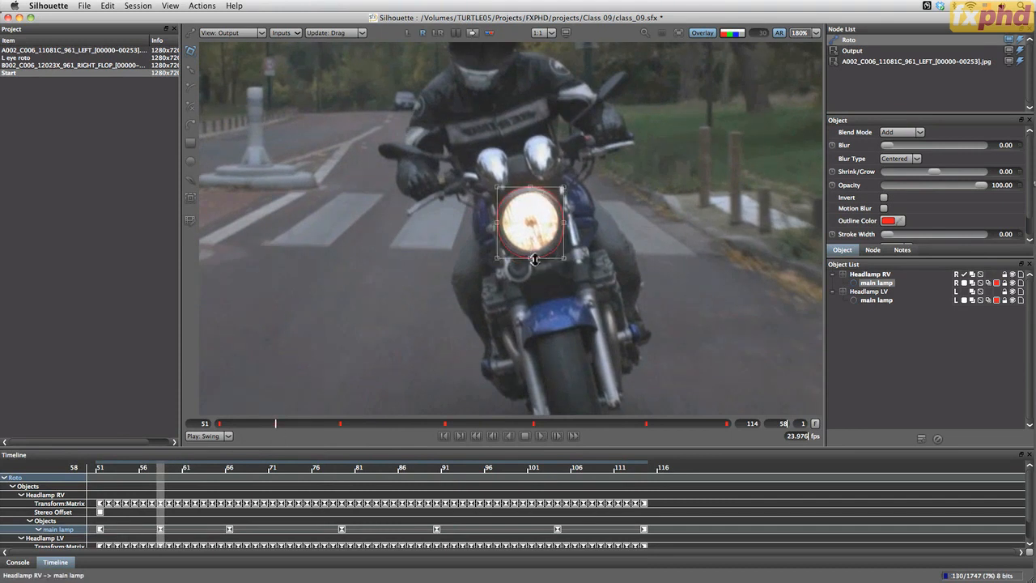
{"action": "left_click_drag", "start_coordinate": [533, 259], "coordinate": [532, 257]}
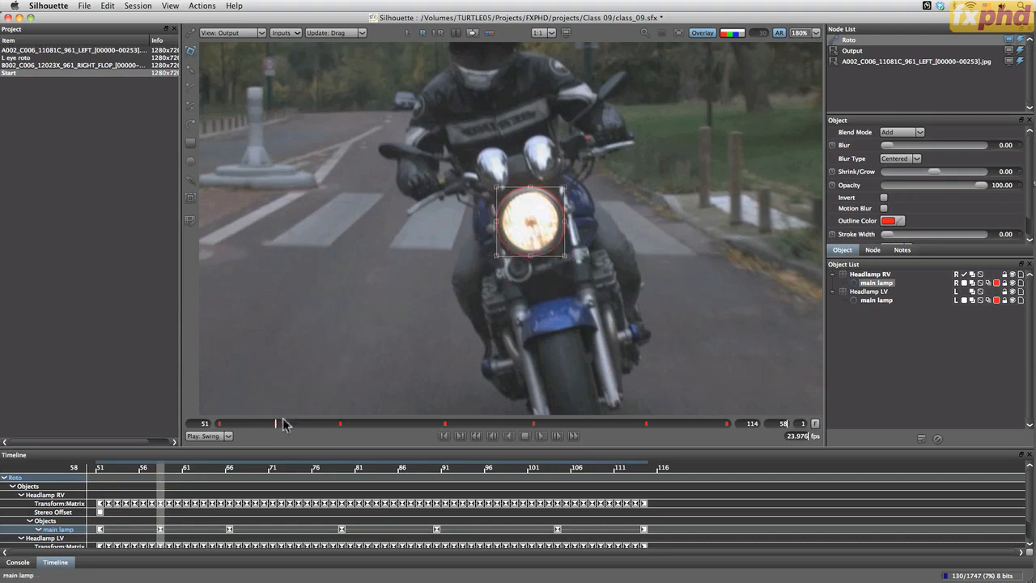
Refine the main lamp shape at frames 54 and 94 so it matches the headlamp's rim
{"action": "left_click_drag", "start_coordinate": [280, 424], "coordinate": [242, 428]}
{"action": "left_click_drag", "start_coordinate": [531, 192], "coordinate": [531, 195]}
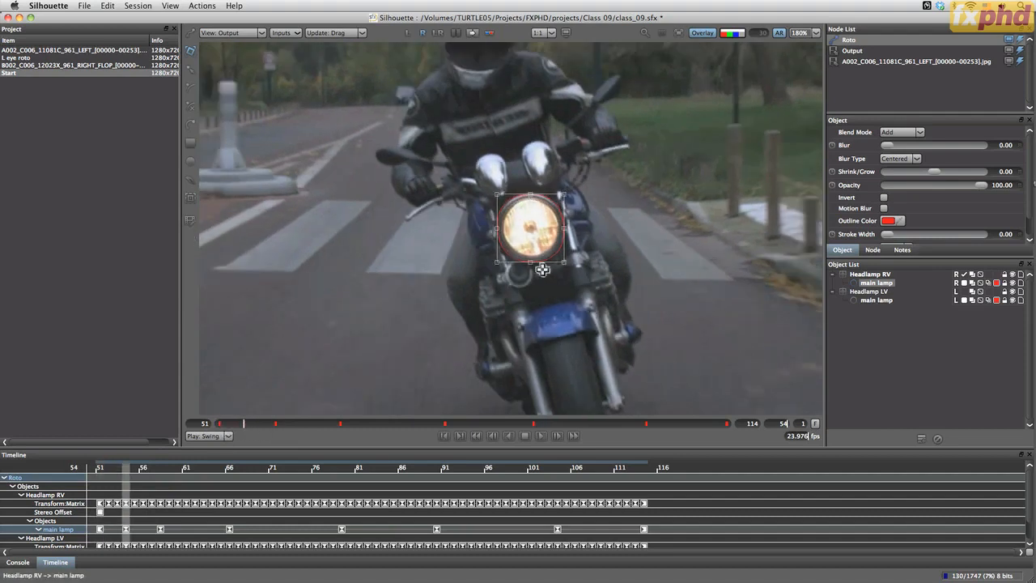
{"action": "left_click_drag", "start_coordinate": [242, 425], "coordinate": [566, 428]}
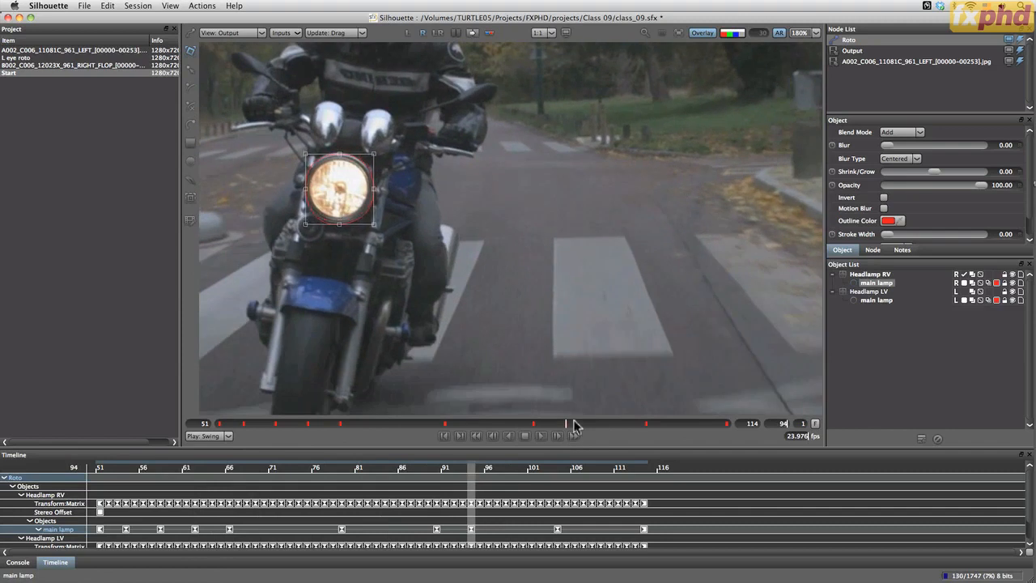
{"action": "left_click", "coordinate": [376, 227]}
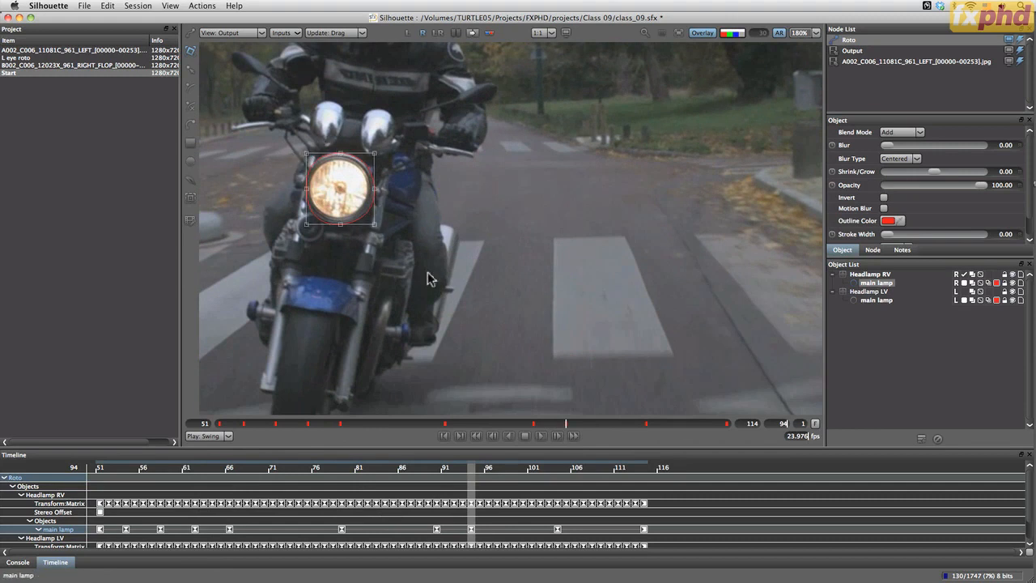
Play back both eye views together, fitted to the viewer, to check the headlamp roto
{"action": "left_click_drag", "start_coordinate": [573, 425], "coordinate": [293, 421]}
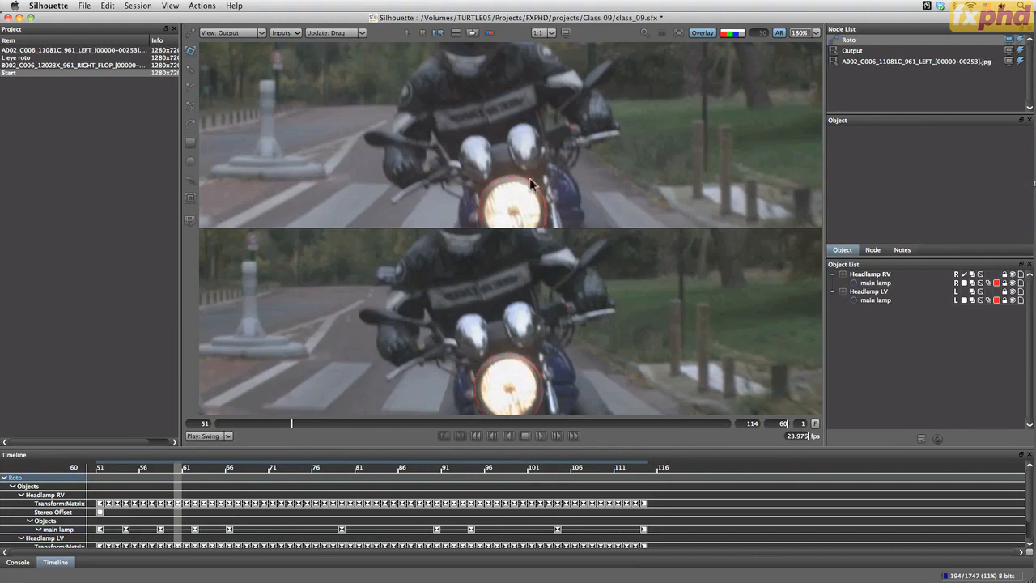
{"action": "key", "text": "f"}
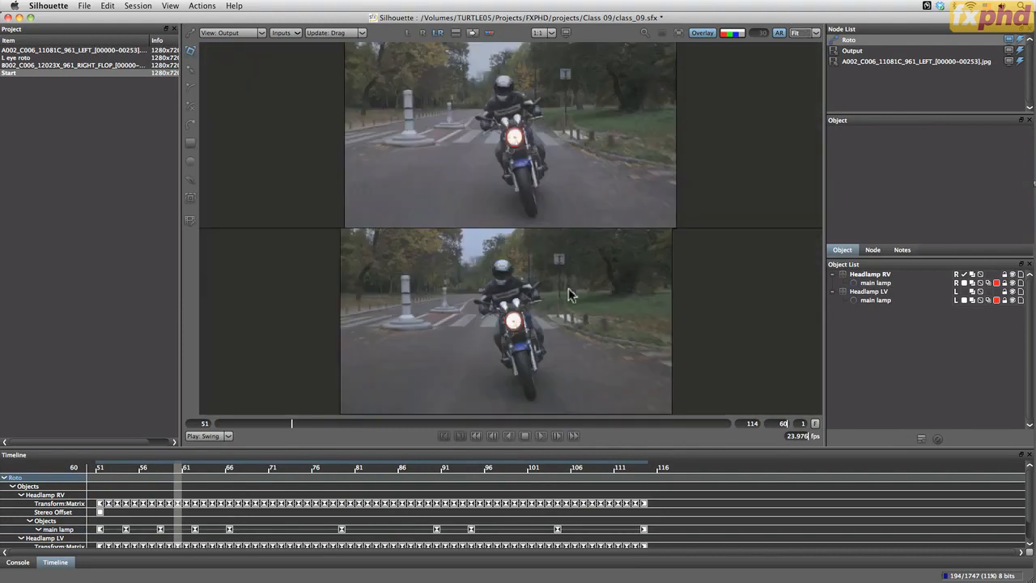
{"action": "left_click", "coordinate": [540, 435]}
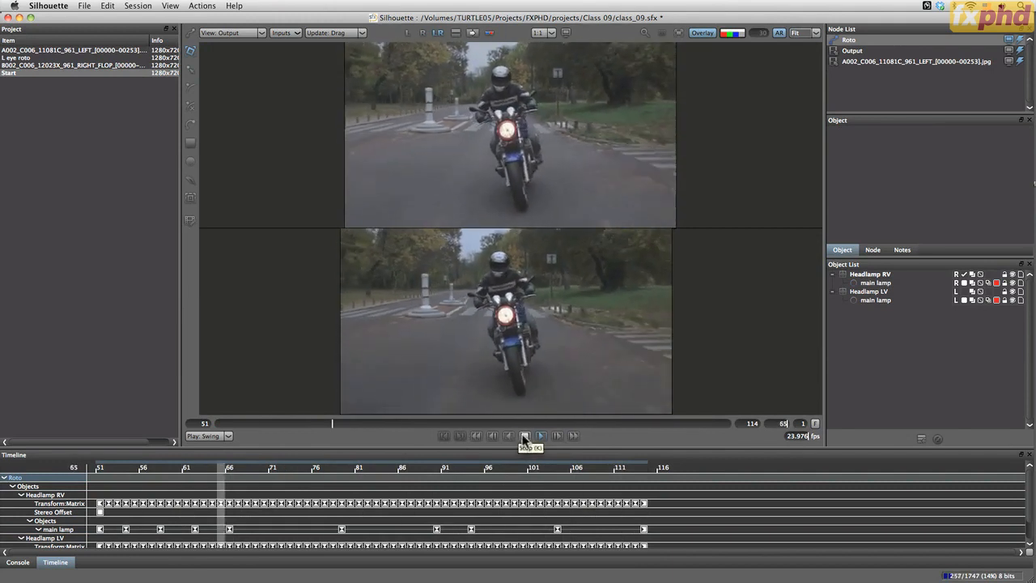
Show the left-eye view fitted to the viewer, turn on the anaglyph display and set the view to Composite
{"action": "left_click", "coordinate": [408, 32]}
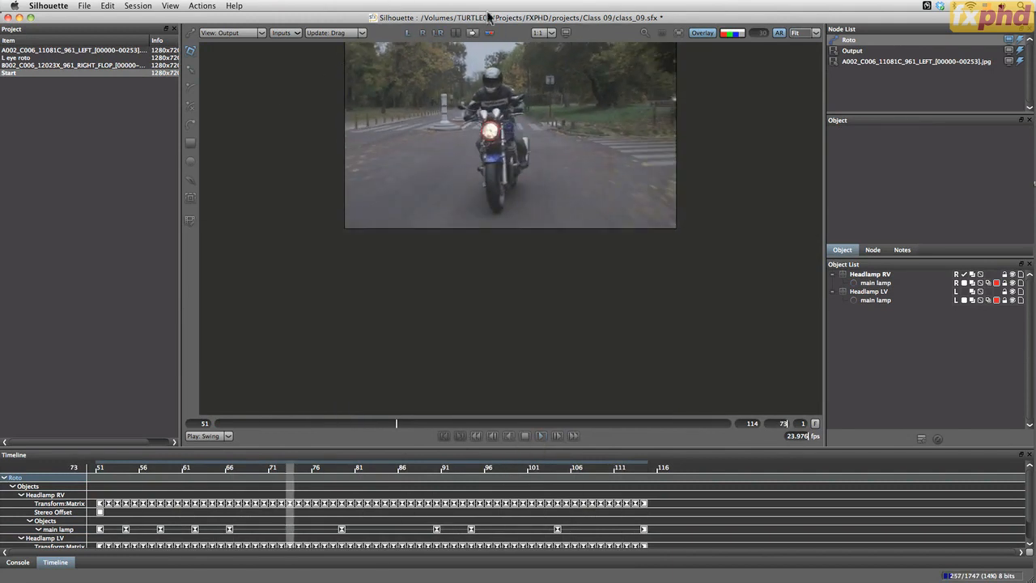
{"action": "key", "text": "f"}
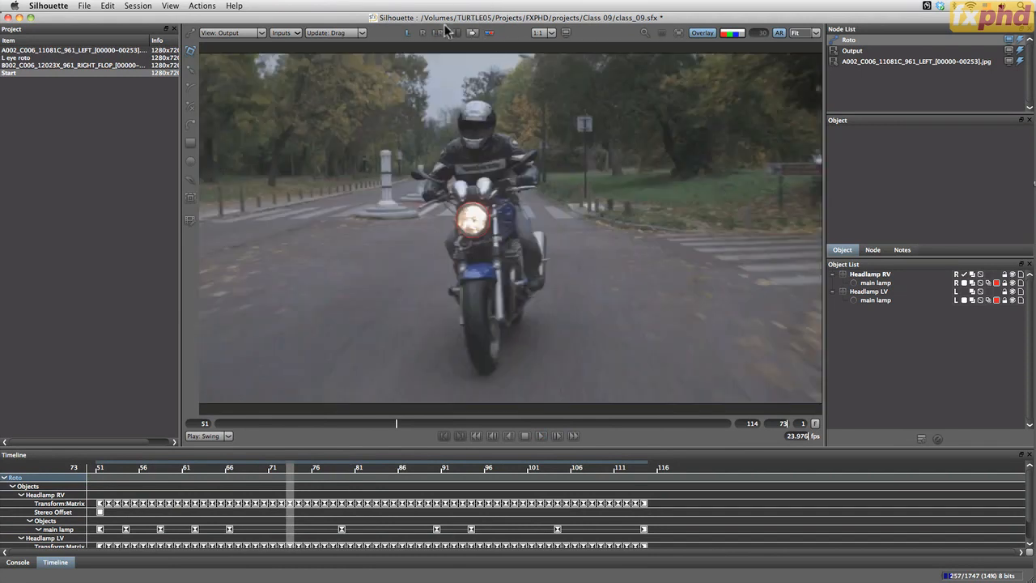
{"action": "left_click", "coordinate": [489, 34]}
{"action": "left_click", "coordinate": [243, 32]}
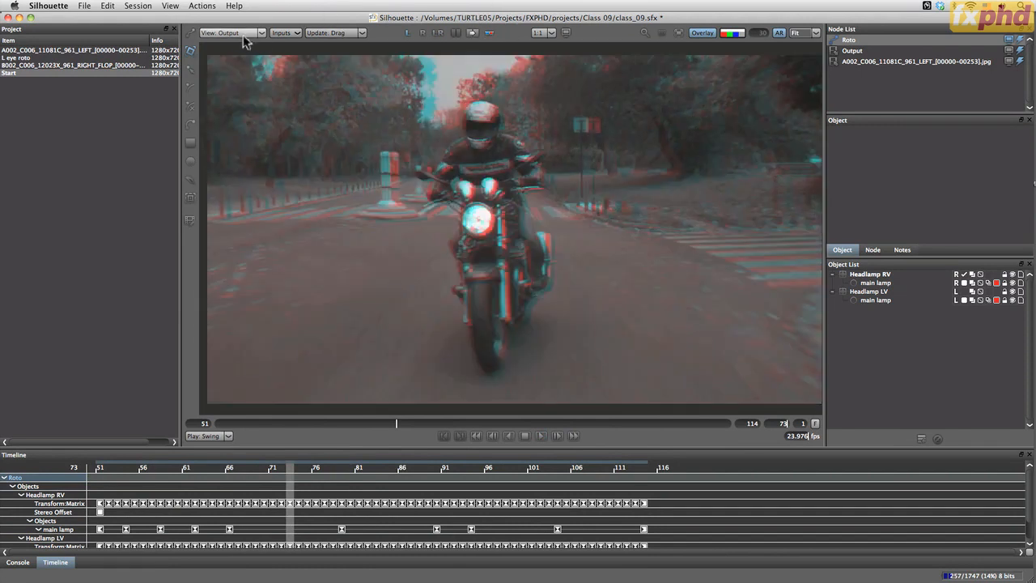
{"action": "left_click", "coordinate": [242, 66]}
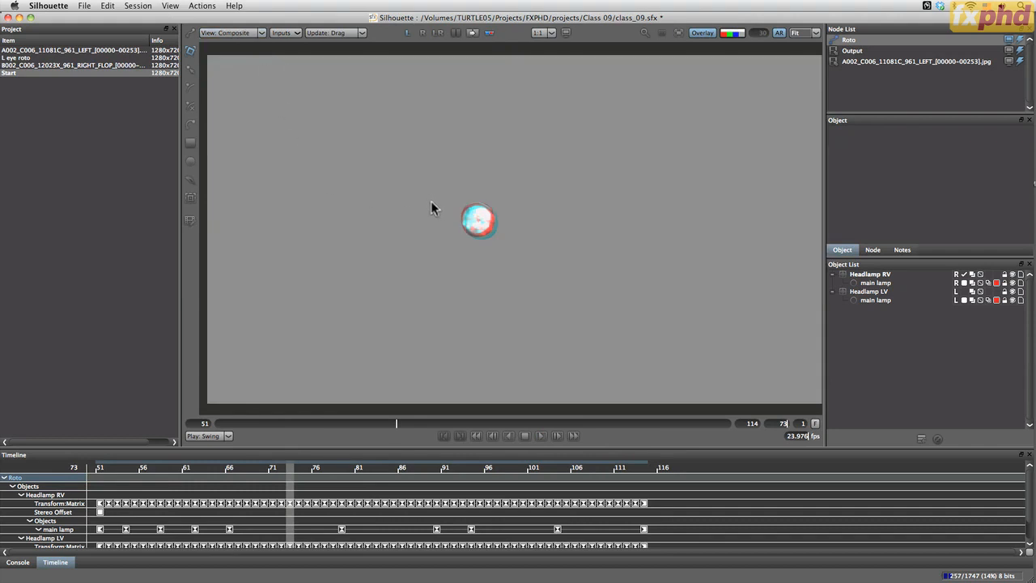
Play and scrub through the anaglyph composite to check the headlamp matte in stereo
{"action": "left_click", "coordinate": [541, 436]}
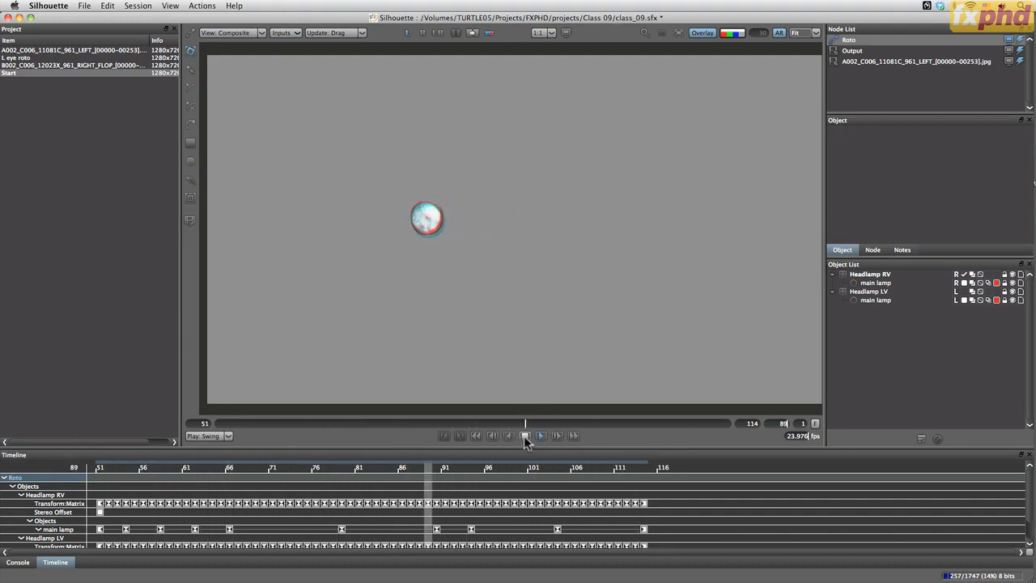
{"action": "left_click", "coordinate": [525, 436]}
{"action": "left_click_drag", "start_coordinate": [615, 424], "coordinate": [518, 428]}
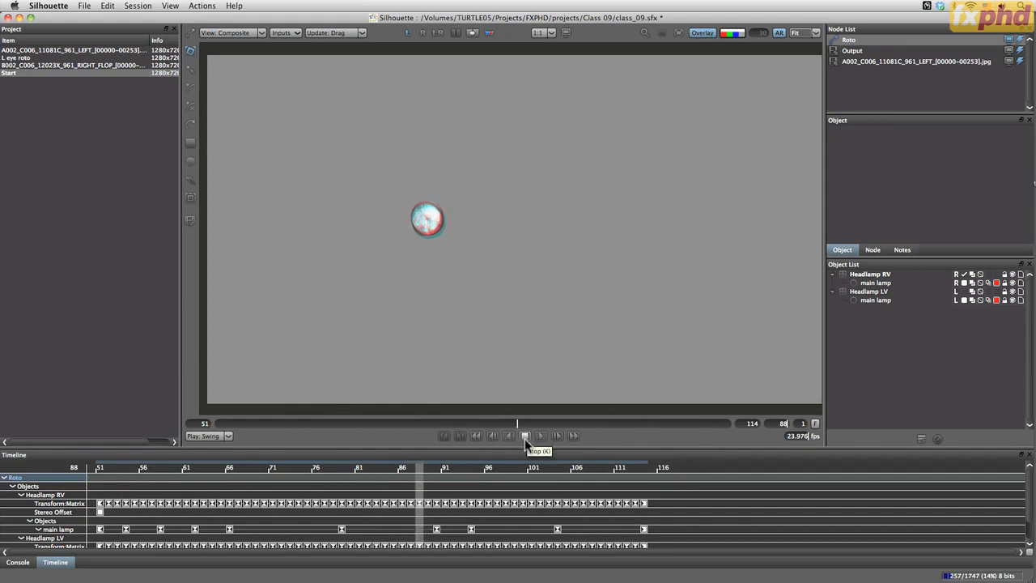
{"action": "left_click", "coordinate": [525, 423]}
{"action": "mouse_move", "coordinate": [525, 423]}
{"action": "left_mouse_down"}
{"action": "mouse_move", "coordinate": [486, 423]}
{"action": "mouse_move", "coordinate": [555, 423]}
{"action": "mouse_move", "coordinate": [578, 436]}
{"action": "mouse_move", "coordinate": [246, 443]}
{"action": "mouse_move", "coordinate": [522, 460]}
{"action": "left_mouse_up"}
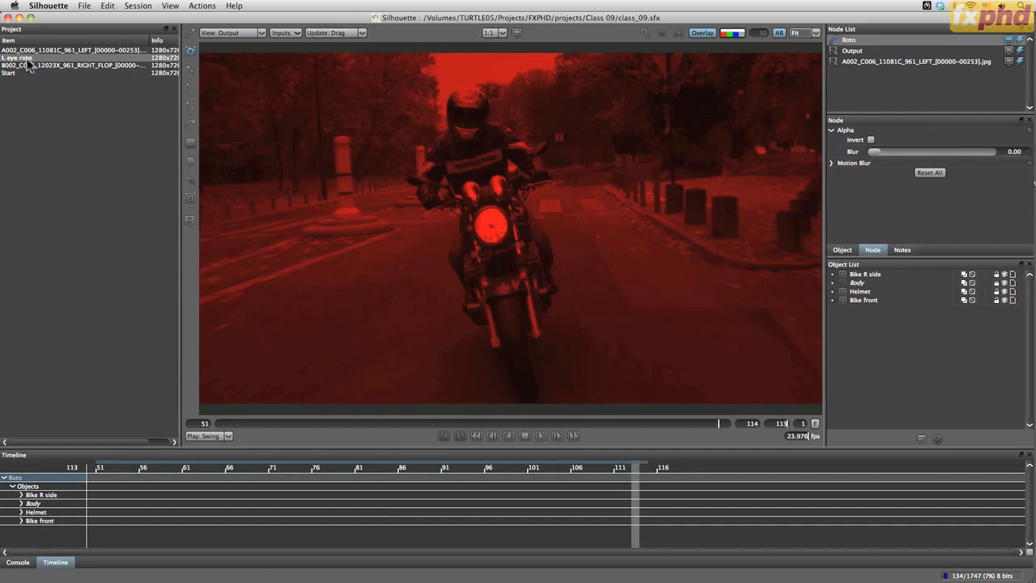
Open the L eye roto session and play back its roto shapes through the shot
{"action": "left_click", "coordinate": [861, 63]}
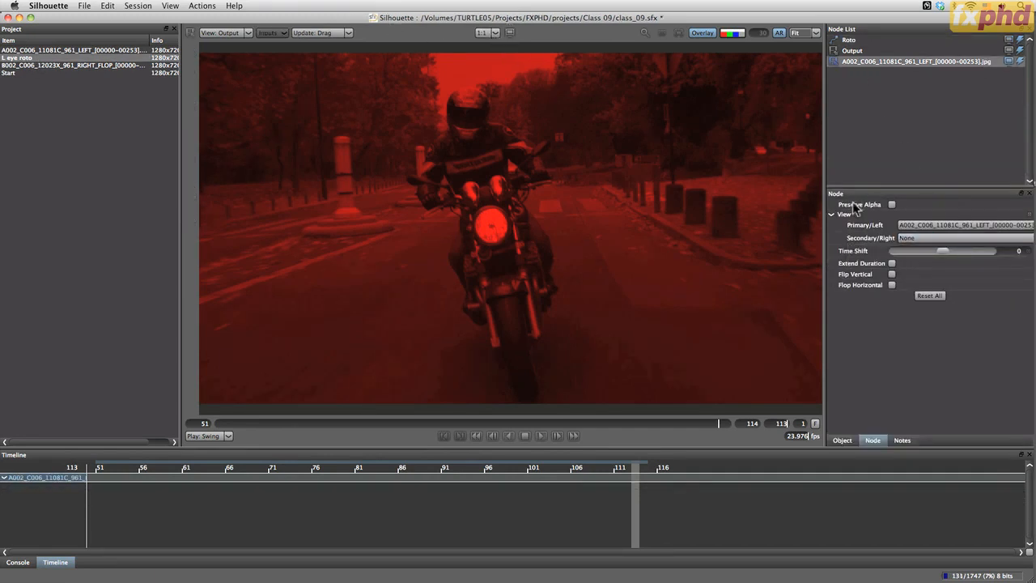
{"action": "double_click", "coordinate": [10, 74]}
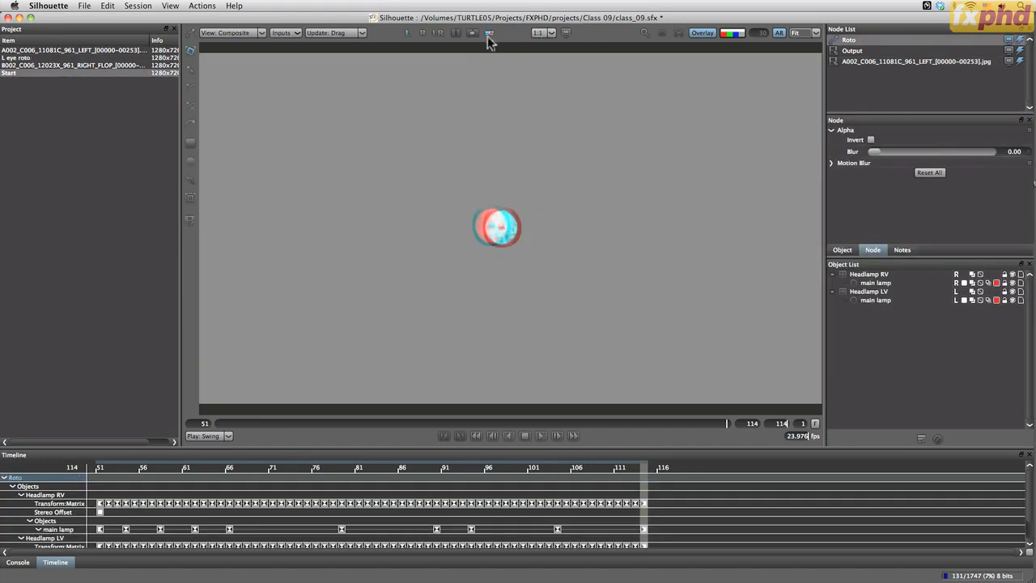
{"action": "double_click", "coordinate": [32, 59]}
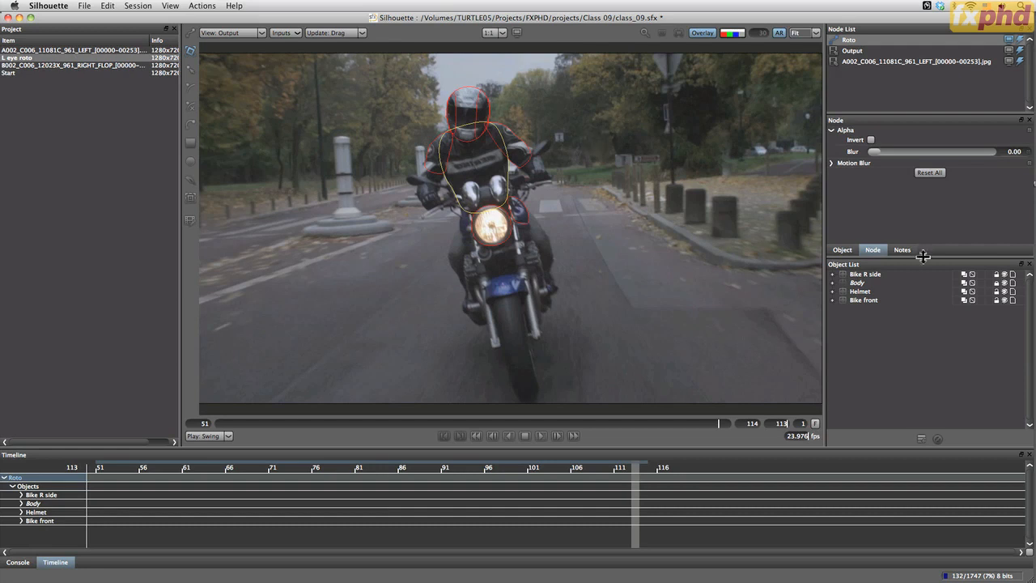
{"action": "left_click", "coordinate": [541, 436]}
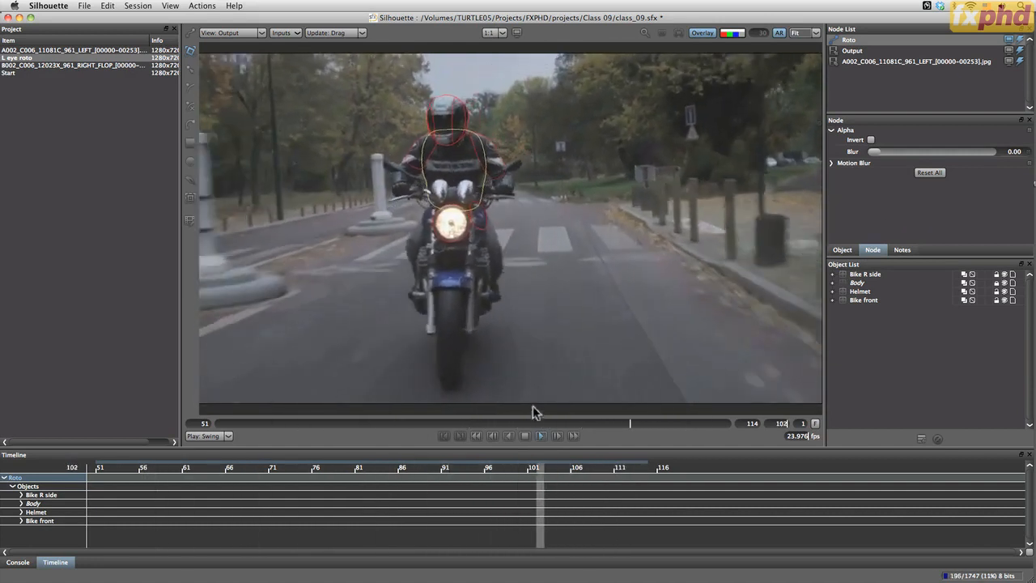
{"action": "left_click", "coordinate": [524, 437]}
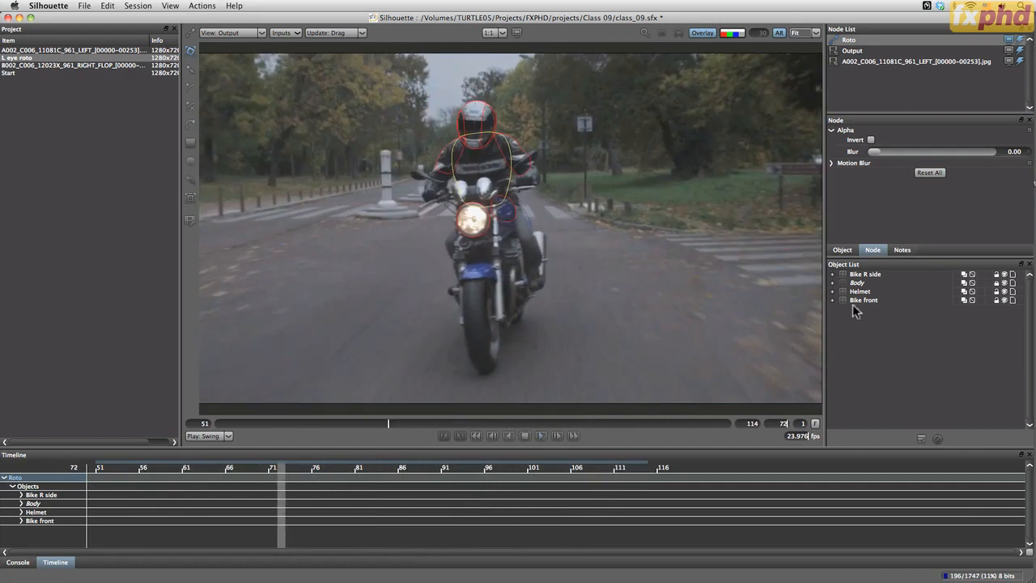
Unlock the Body layer and inspect the Bike front, Helmet and Bike R side layers up to frame 86
{"action": "left_click", "coordinate": [996, 283]}
{"action": "left_click", "coordinate": [971, 330]}
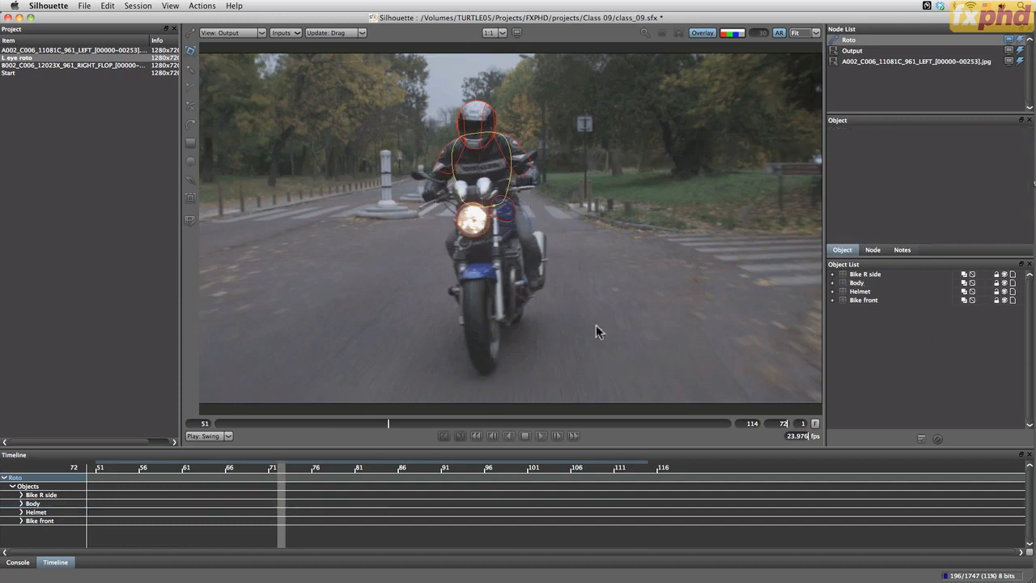
{"action": "left_click", "coordinate": [868, 300]}
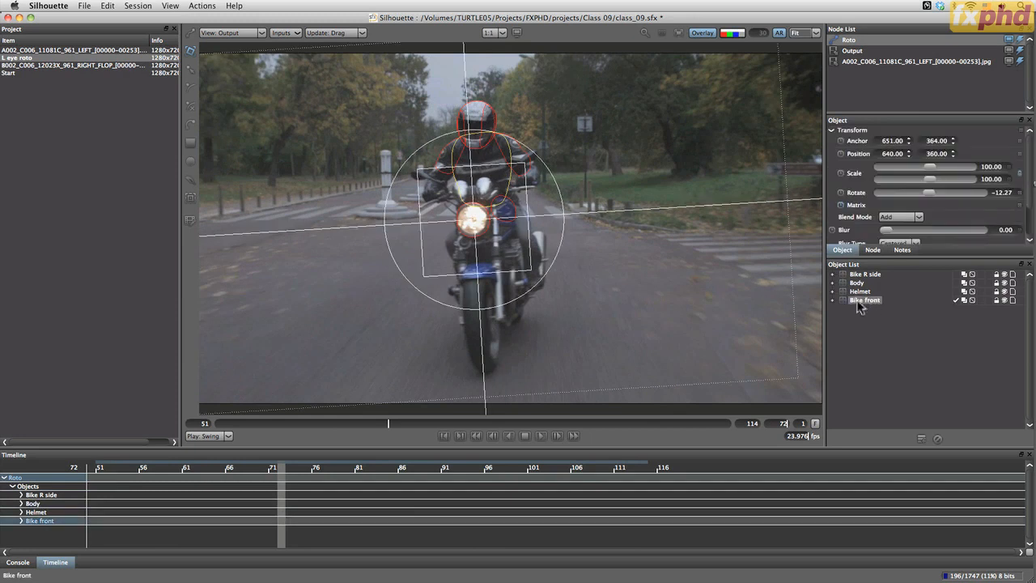
{"action": "left_click", "coordinate": [863, 292]}
{"action": "left_click", "coordinate": [866, 275]}
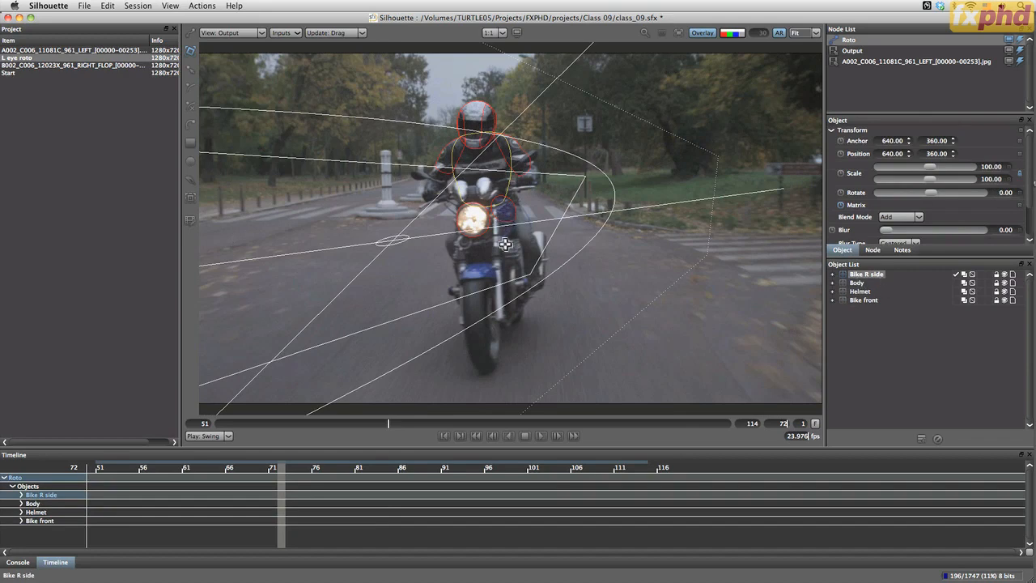
{"action": "left_click_drag", "start_coordinate": [388, 423], "coordinate": [487, 426]}
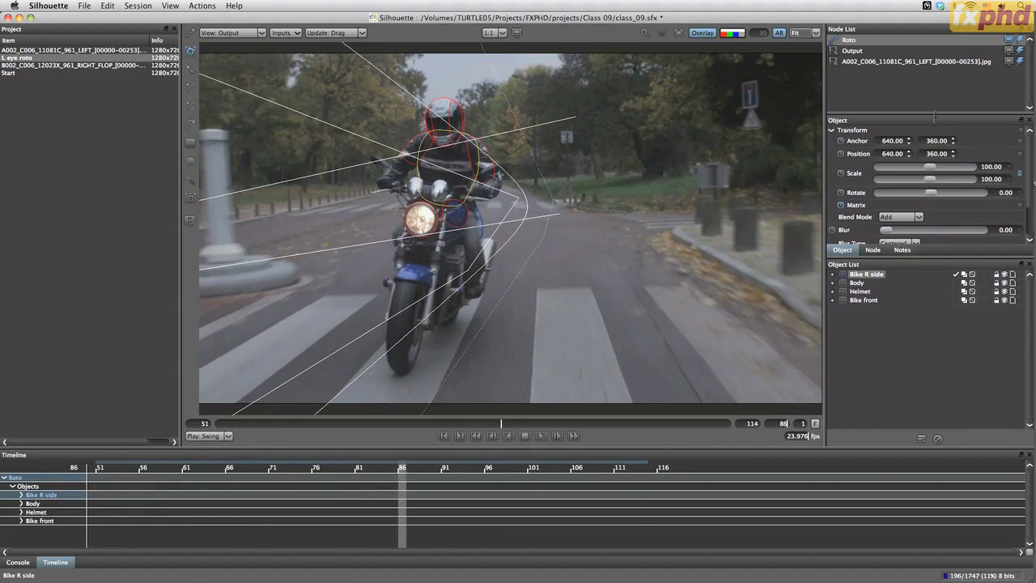
Set the source node's Secondary/Right view to the B002_C006_12023X_961_RIGHT_FLOP clip and return to the Roto node
{"action": "left_click", "coordinate": [870, 63]}
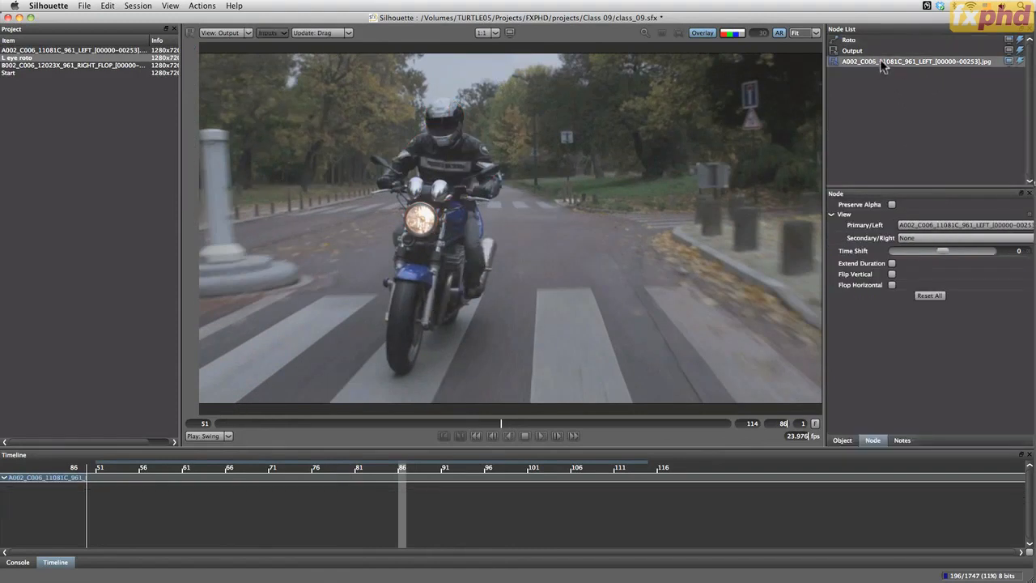
{"action": "left_click", "coordinate": [933, 239]}
{"action": "left_click", "coordinate": [935, 263]}
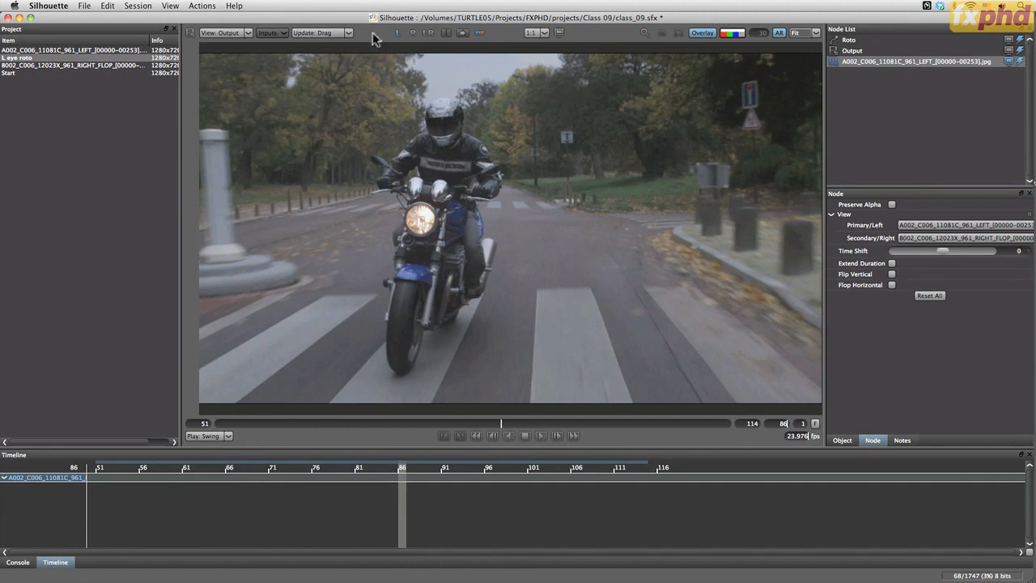
{"action": "left_click", "coordinate": [851, 40]}
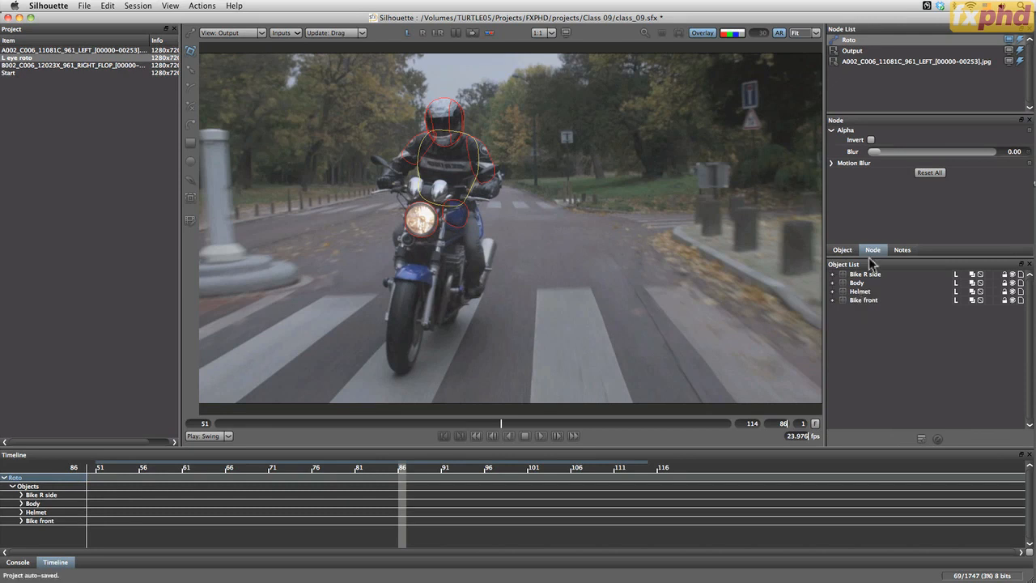
{"action": "left_click", "coordinate": [857, 283]}
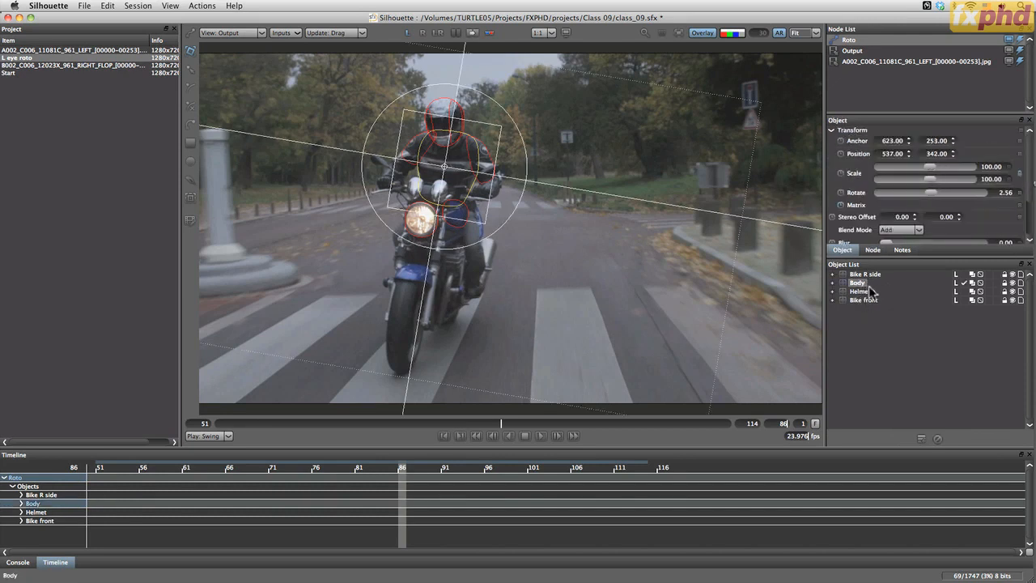
{"action": "right_click", "coordinate": [856, 282]}
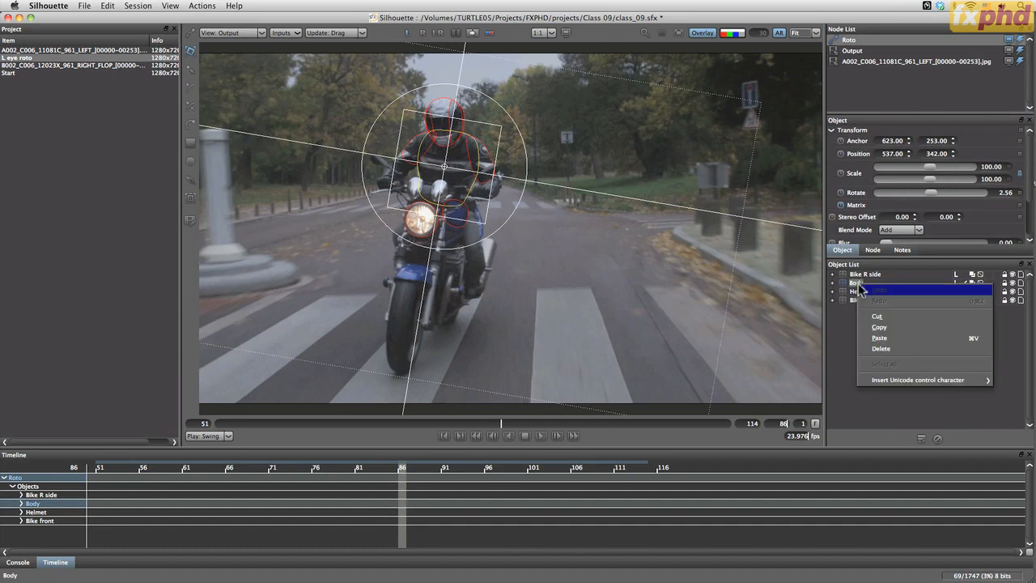
{"action": "left_click", "coordinate": [847, 346]}
{"action": "left_click", "coordinate": [866, 334]}
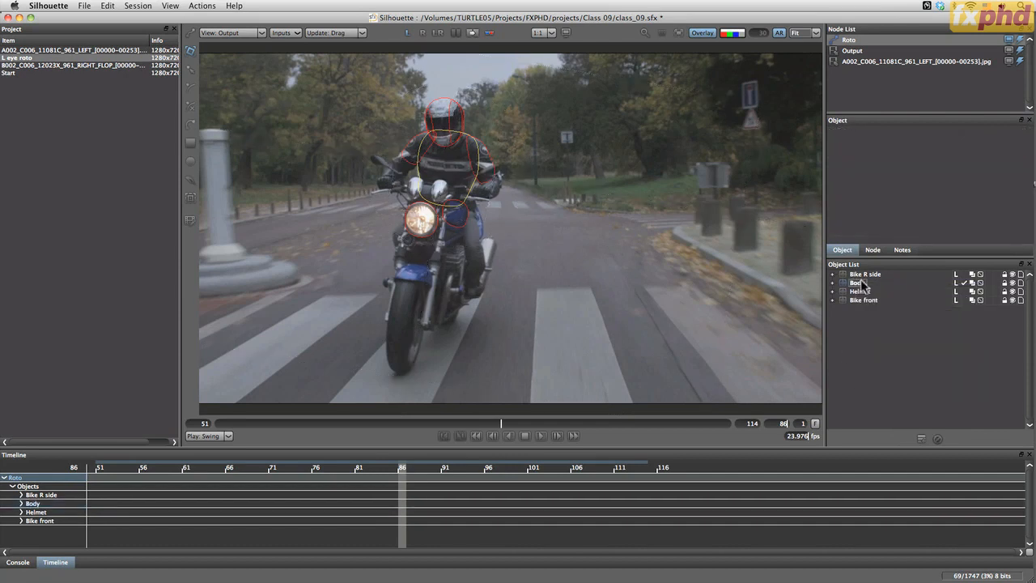
{"action": "right_click", "coordinate": [862, 282]}
{"action": "left_click", "coordinate": [852, 287]}
{"action": "right_click", "coordinate": [862, 282]}
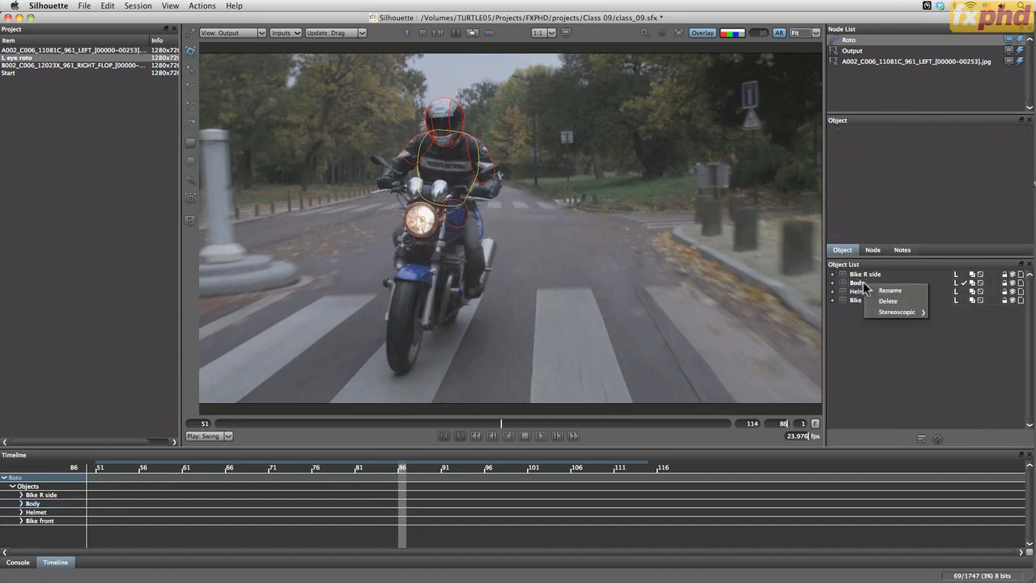
{"action": "left_click", "coordinate": [864, 285]}
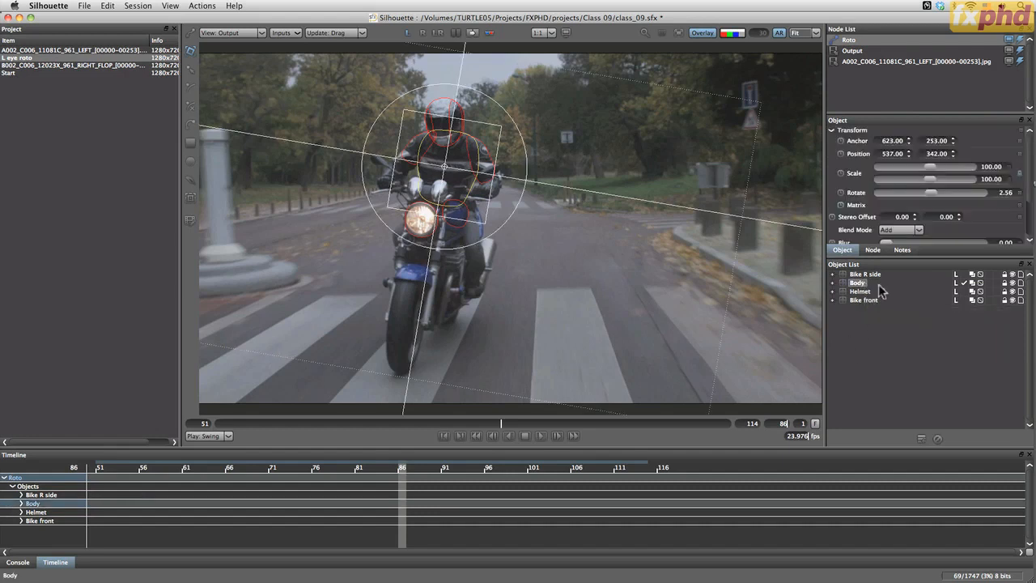
{"action": "left_click", "coordinate": [872, 328]}
{"action": "double_click", "coordinate": [856, 284]}
{"action": "left_click", "coordinate": [855, 342]}
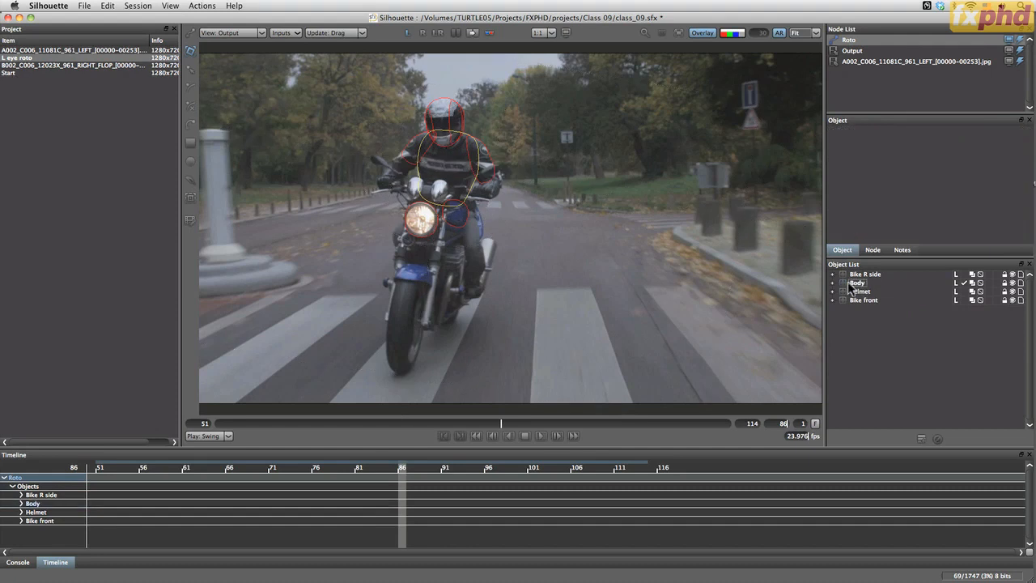
{"action": "left_click", "coordinate": [853, 284]}
{"action": "left_click", "coordinate": [862, 340]}
Make a stereoscopic right-view copy of the Body layer with its shapes and rename the copy Body RV
{"action": "left_click", "coordinate": [855, 285]}
{"action": "right_click", "coordinate": [846, 288]}
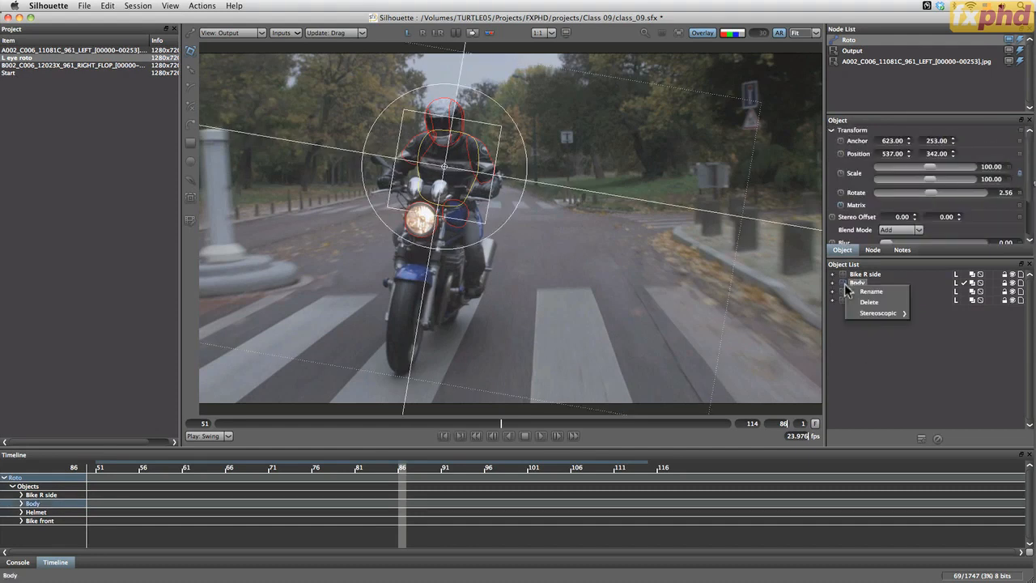
{"action": "mouse_move", "coordinate": [864, 314]}
{"action": "left_click", "coordinate": [938, 337]}
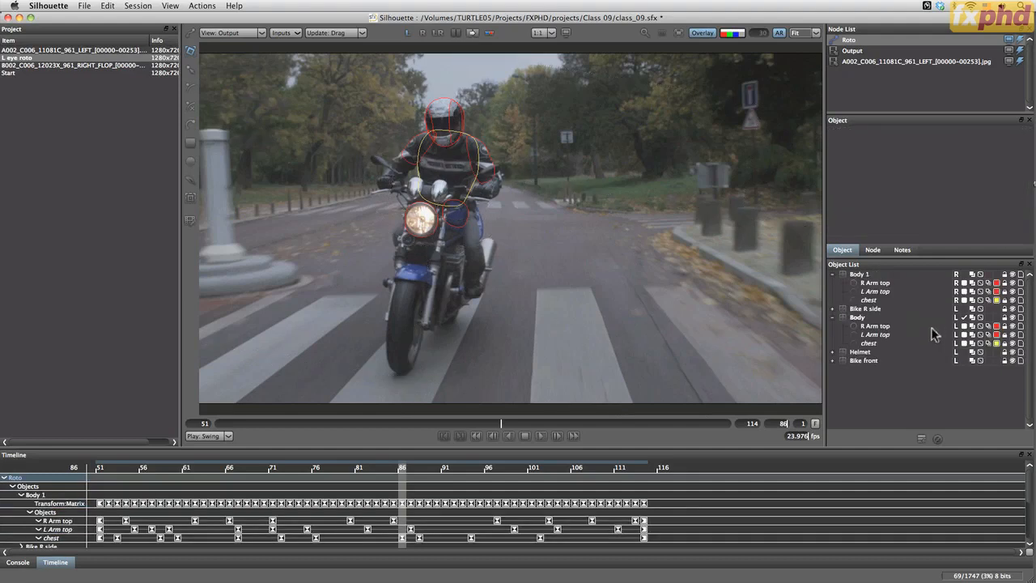
{"action": "double_click", "coordinate": [866, 275]}
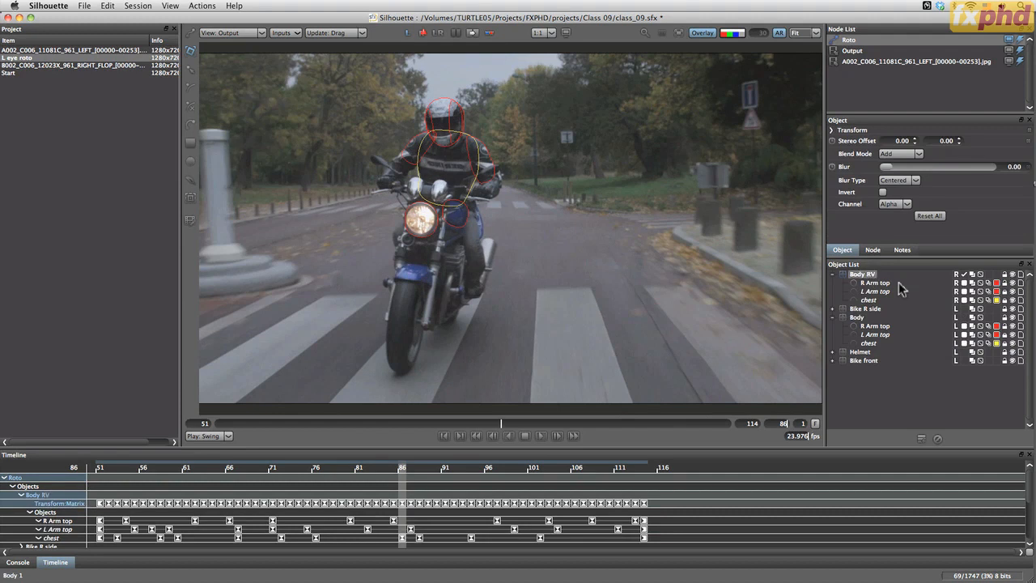
Rename the original left-view Body layer as Body LV and move it directly below Body RV
{"action": "left_click", "coordinate": [872, 319]}
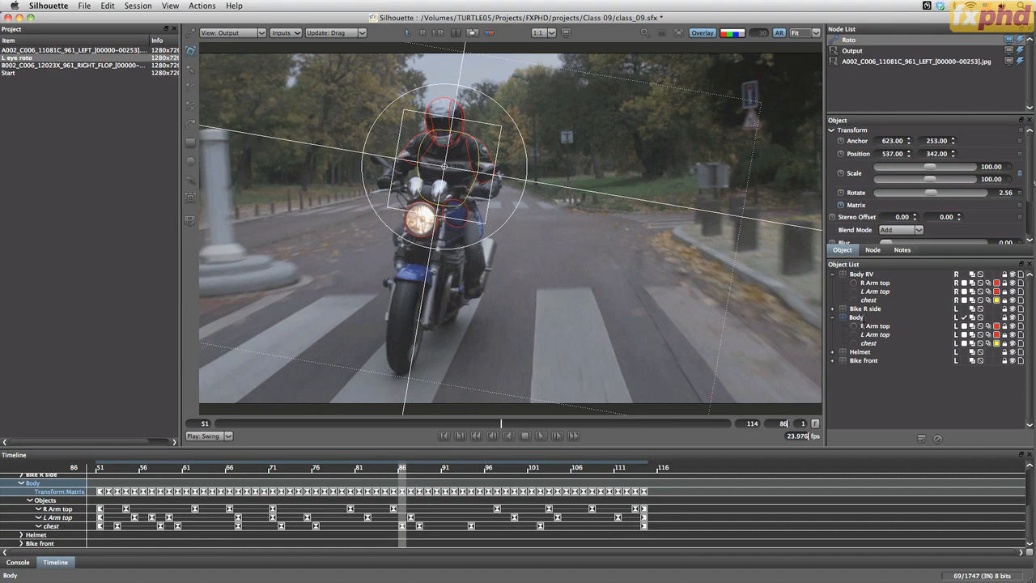
{"action": "key", "text": "Return"}
{"action": "mouse_move", "coordinate": [851, 315]}
{"action": "left_mouse_down"}
{"action": "mouse_move", "coordinate": [856, 281]}
{"action": "mouse_move", "coordinate": [846, 344]}
{"action": "mouse_move", "coordinate": [851, 324]}
{"action": "left_mouse_up"}
{"action": "key", "text": "super+z"}
{"action": "left_click", "coordinate": [832, 343]}
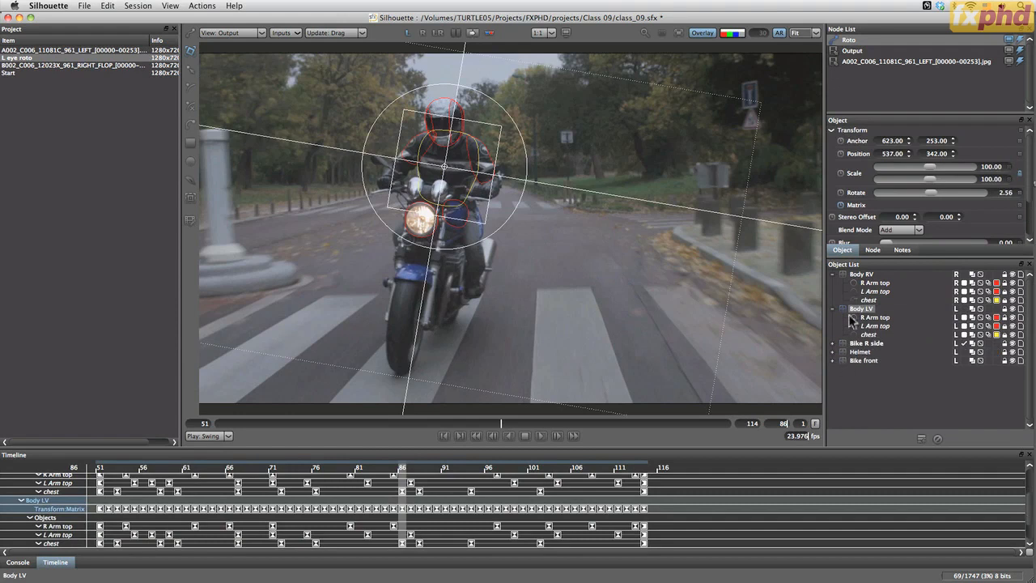
Hide the Bike R side, Helmet and Bike front layers
{"action": "left_click", "coordinate": [873, 393]}
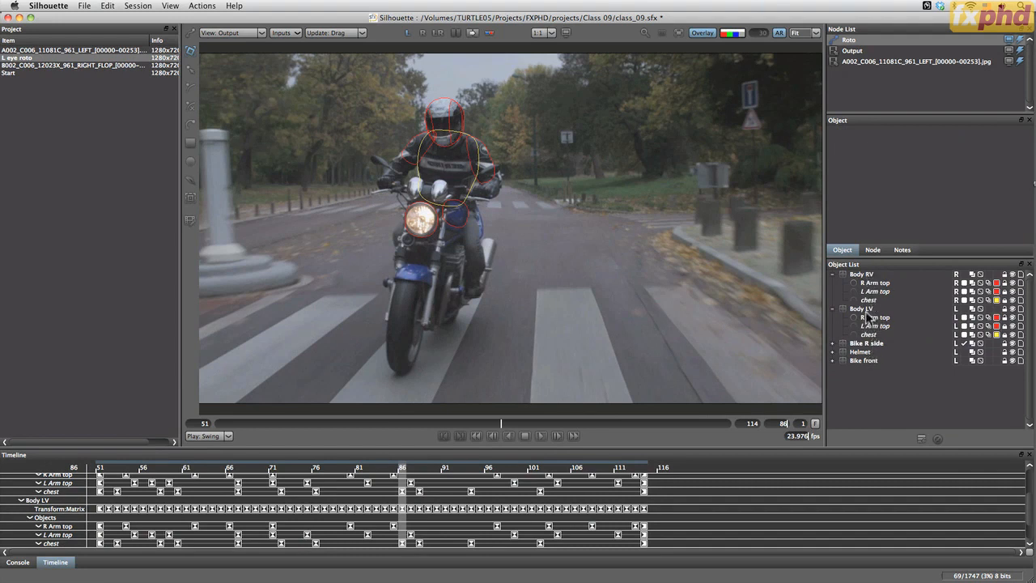
{"action": "left_click", "coordinate": [1012, 352]}
{"action": "left_click", "coordinate": [1012, 361]}
{"action": "left_click", "coordinate": [889, 378]}
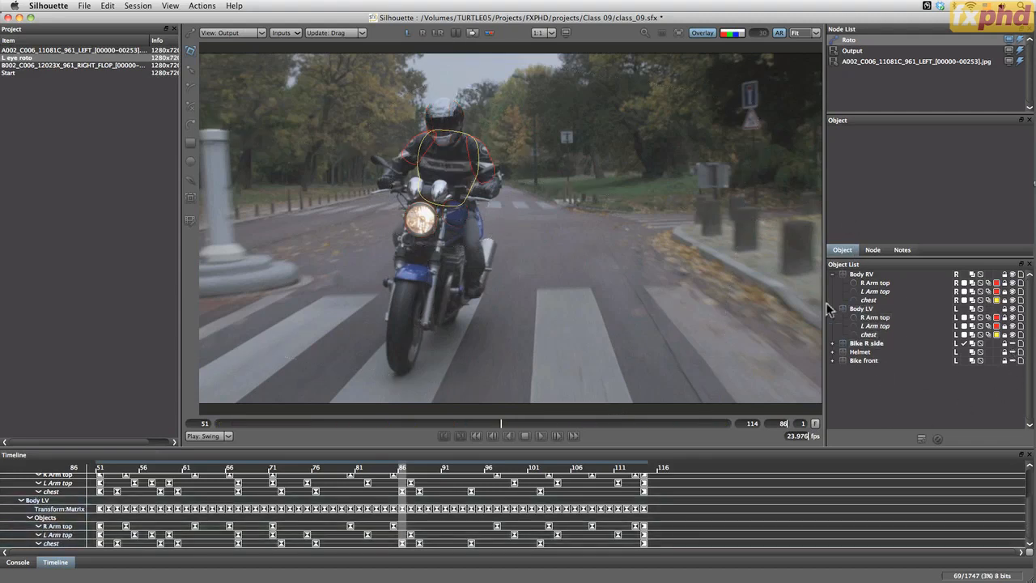
In Body RV, unlock the chest and L Arm top shapes and lock the R Arm top shape
{"action": "left_click", "coordinate": [1005, 300]}
{"action": "left_click", "coordinate": [1004, 292]}
{"action": "left_click", "coordinate": [1005, 283]}
{"action": "left_click", "coordinate": [870, 283]}
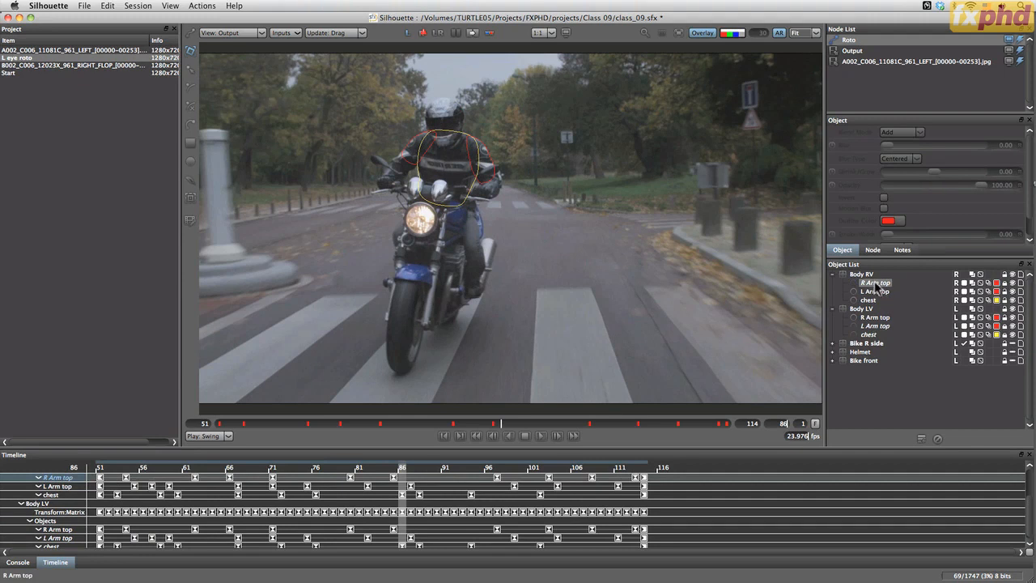
{"action": "right_click", "coordinate": [876, 285]}
{"action": "mouse_move", "coordinate": [889, 317]}
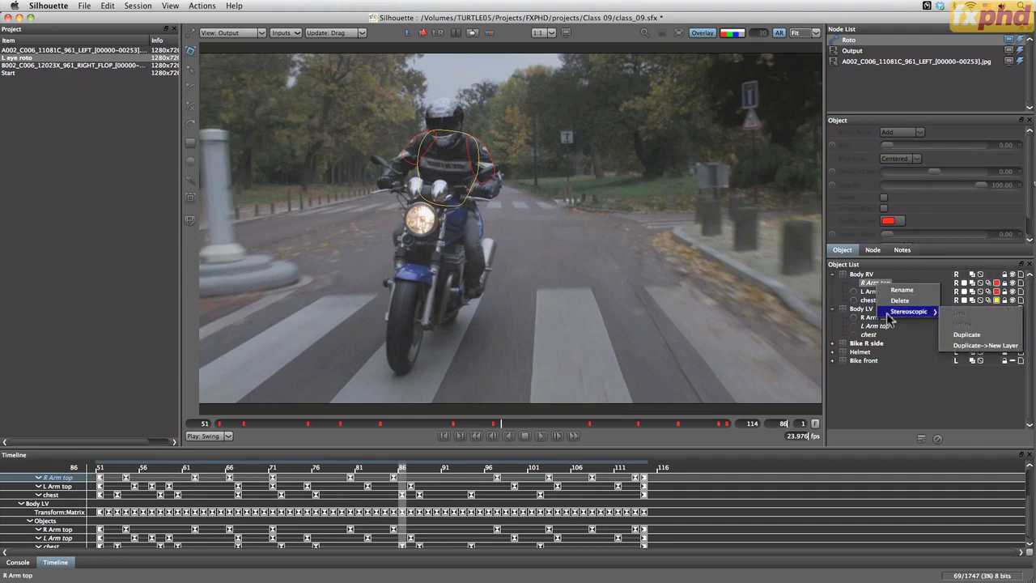
{"action": "left_click", "coordinate": [842, 281]}
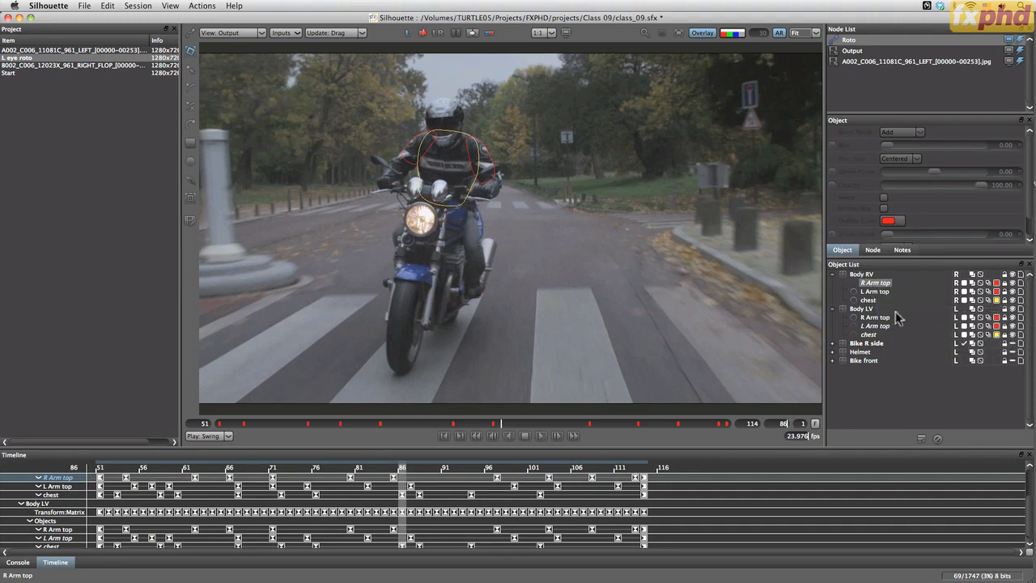
Switch the viewer to the right eye view and select the Body RV layer to show its stereo offset settings
{"action": "left_click", "coordinate": [422, 34]}
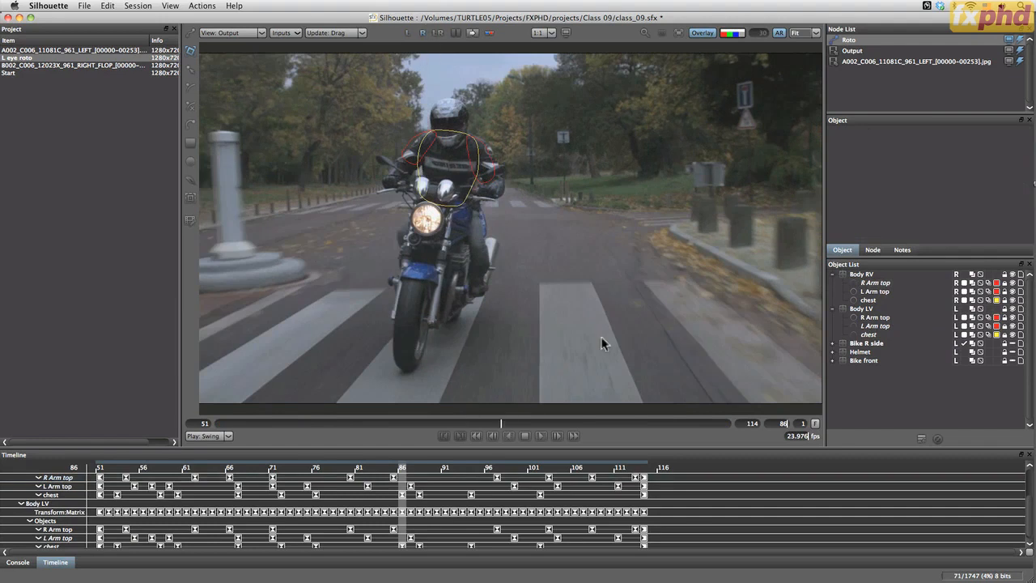
{"action": "left_click", "coordinate": [861, 275]}
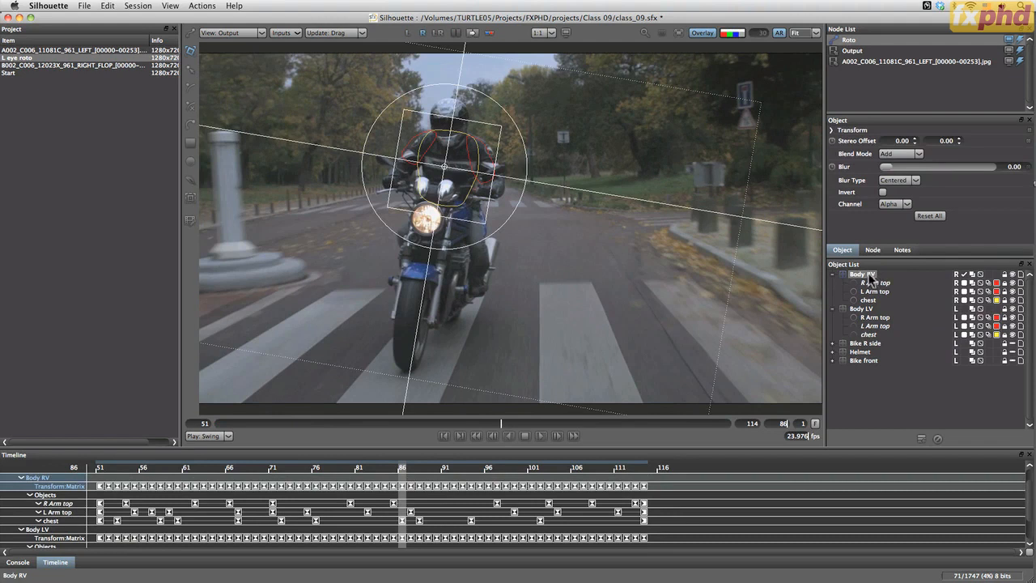
{"action": "left_click", "coordinate": [877, 283]}
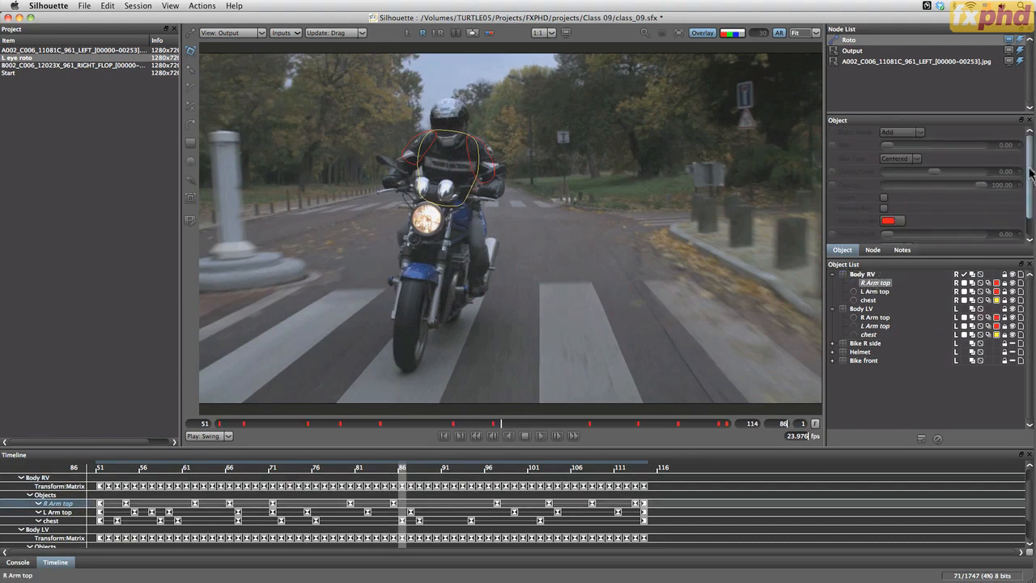
{"action": "left_click", "coordinate": [863, 274]}
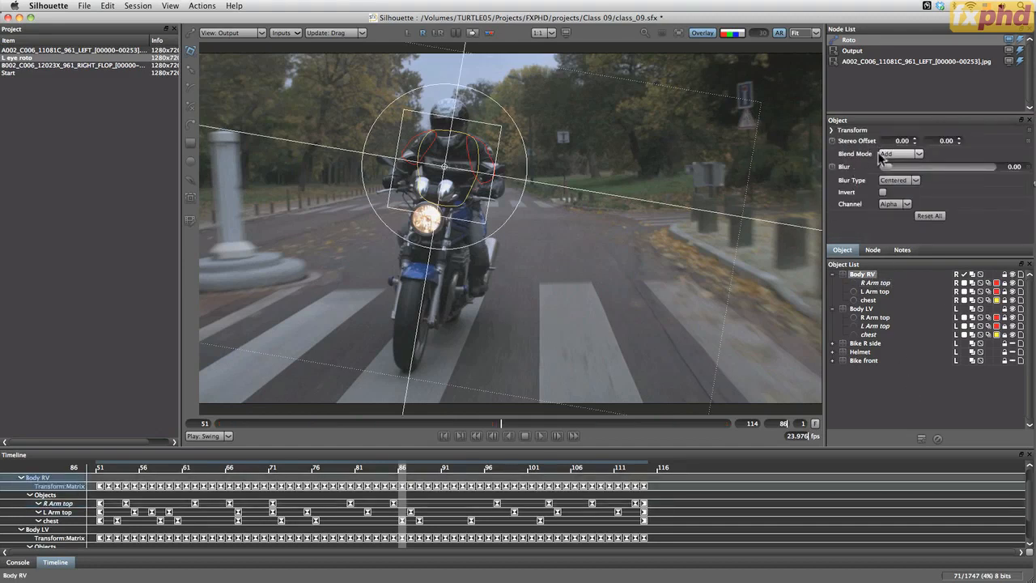
Turn on the stereo alignment preview and set Body RV's horizontal stereo offset to -10 at frame 86
{"action": "left_click", "coordinate": [473, 33]}
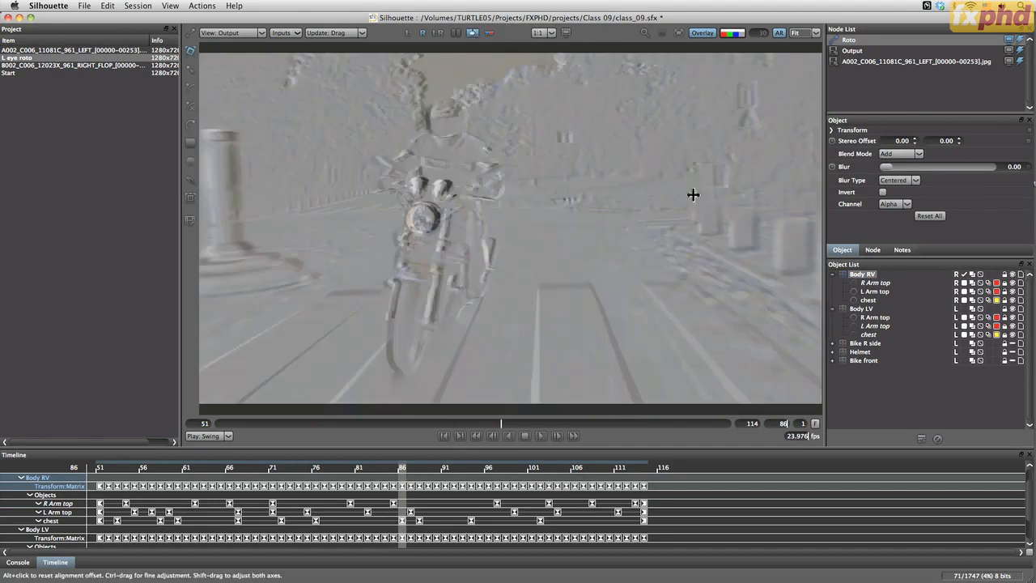
{"action": "left_click", "coordinate": [917, 143]}
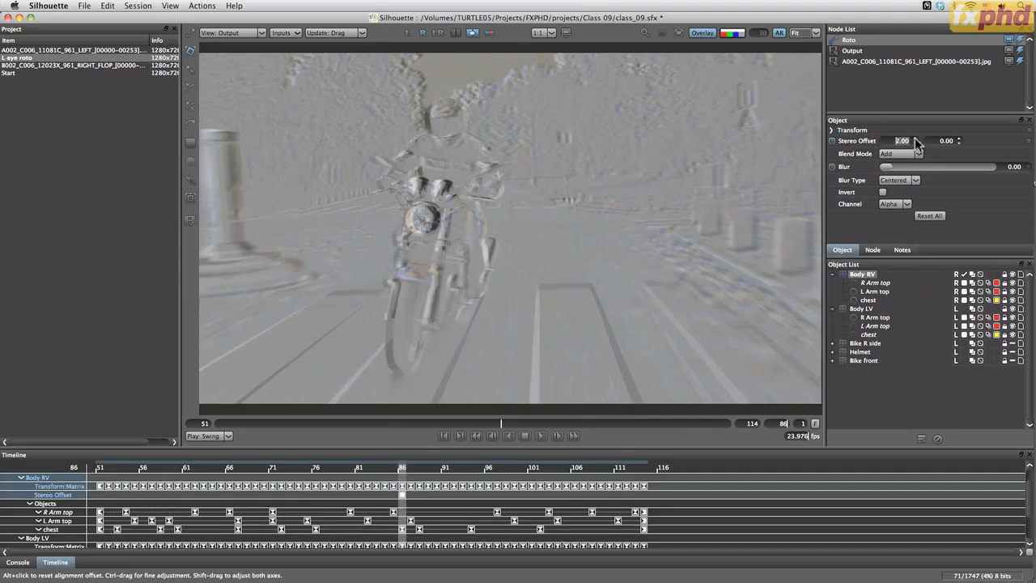
{"action": "left_click", "coordinate": [915, 144]}
{"action": "left_click", "coordinate": [915, 144]}
{"action": "left_click", "coordinate": [915, 144]}
{"action": "left_click", "coordinate": [916, 144]}
{"action": "left_click", "coordinate": [916, 143]}
{"action": "left_click", "coordinate": [915, 143]}
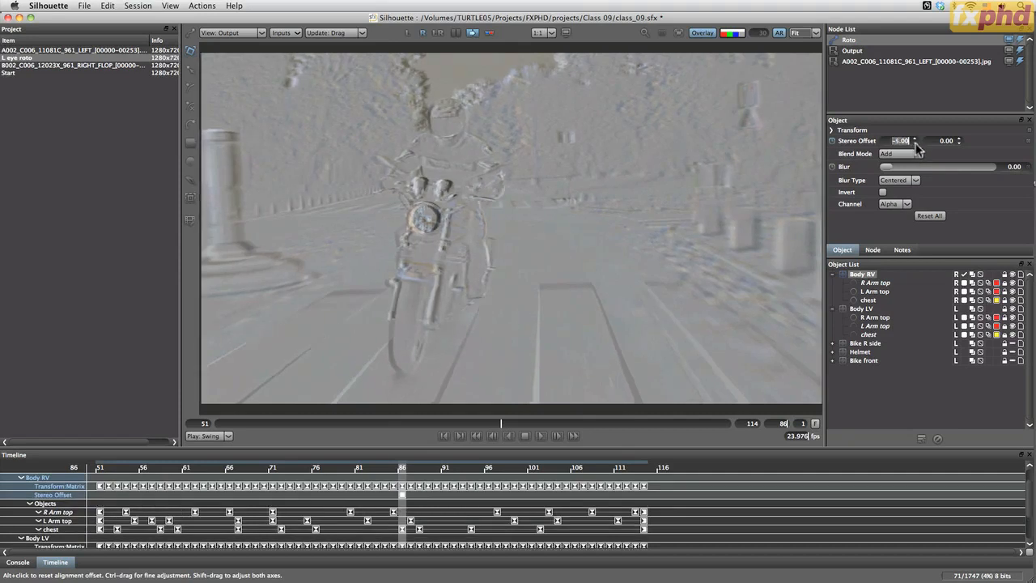
{"action": "left_click", "coordinate": [916, 144]}
{"action": "left_click", "coordinate": [916, 143]}
{"action": "left_click", "coordinate": [915, 144]}
{"action": "left_click", "coordinate": [915, 144]}
{"action": "left_click", "coordinate": [915, 144]}
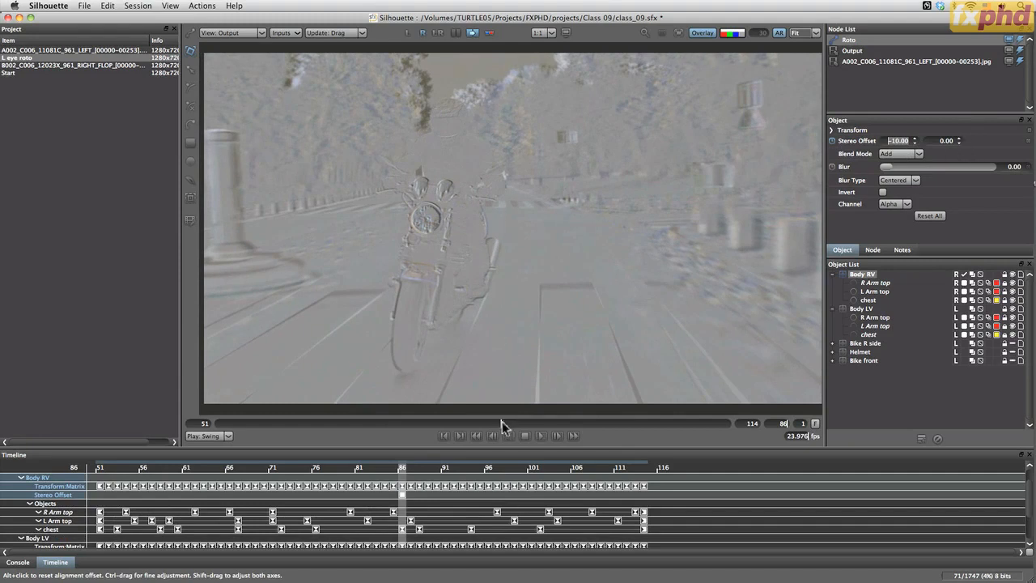
Try vertical stereo offsets between 1 and -1 for the Body RV layer at frame 85
{"action": "left_click_drag", "start_coordinate": [502, 423], "coordinate": [493, 423]}
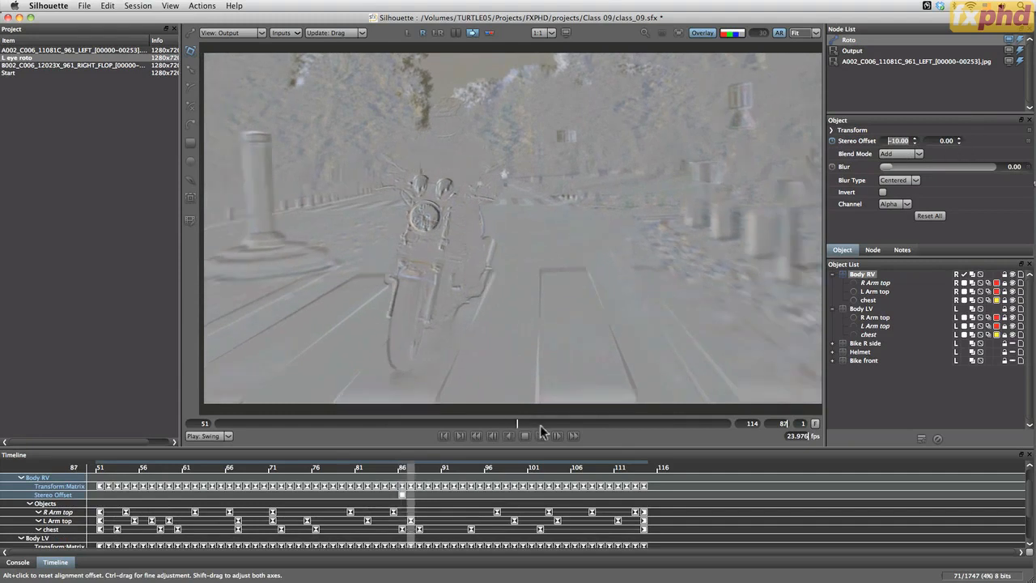
{"action": "left_click", "coordinate": [958, 140]}
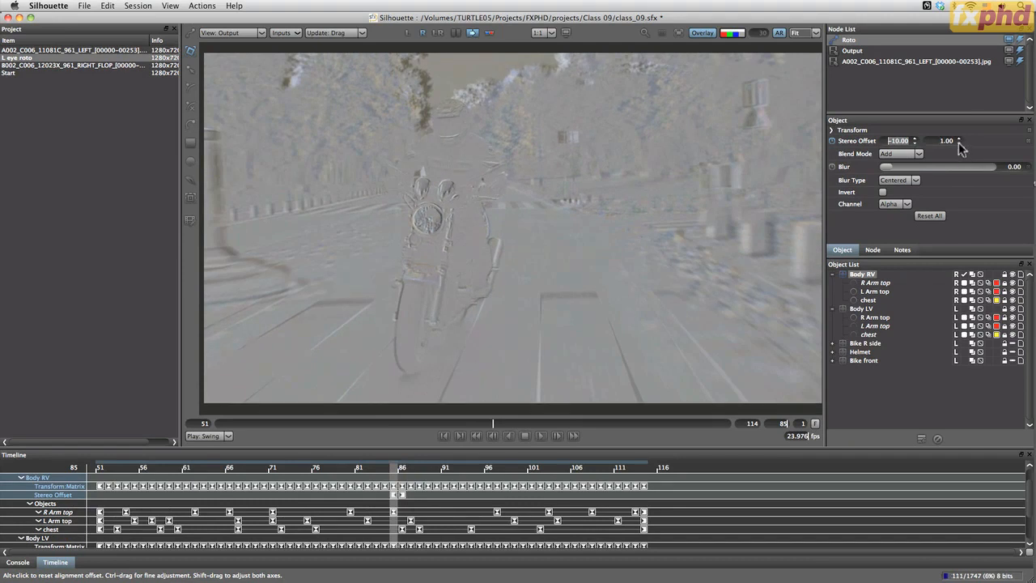
{"action": "left_click", "coordinate": [958, 143]}
{"action": "left_click", "coordinate": [959, 144]}
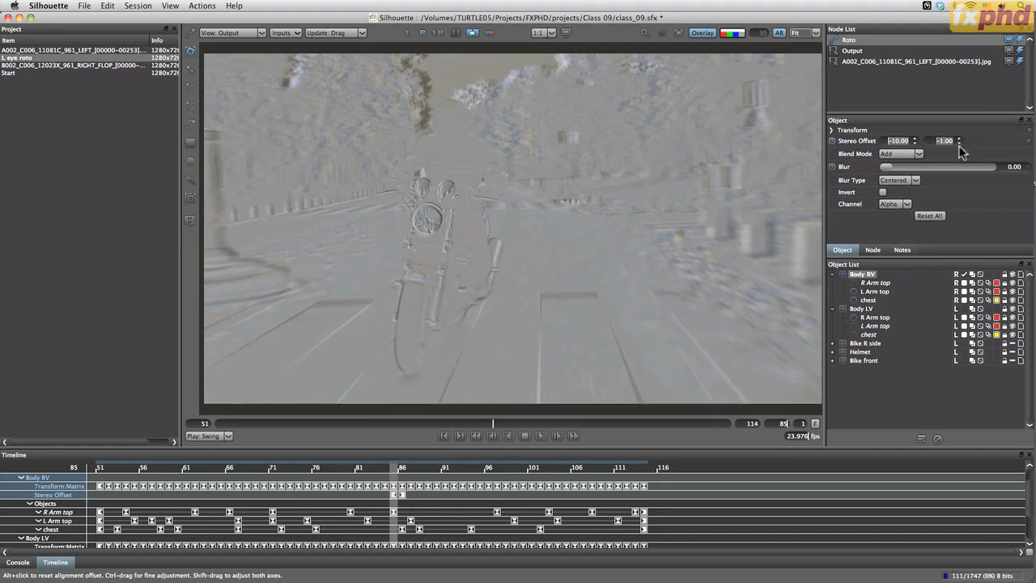
{"action": "left_click", "coordinate": [959, 144]}
{"action": "left_click", "coordinate": [959, 144]}
{"action": "left_click", "coordinate": [959, 139]}
{"action": "left_click", "coordinate": [959, 139]}
{"action": "left_click", "coordinate": [959, 139]}
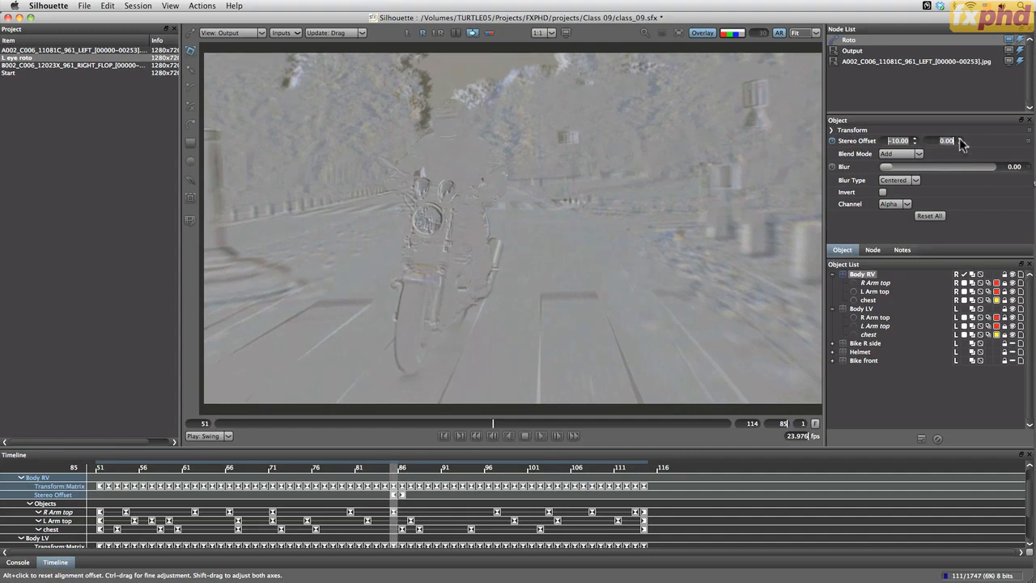
{"action": "left_click", "coordinate": [959, 144]}
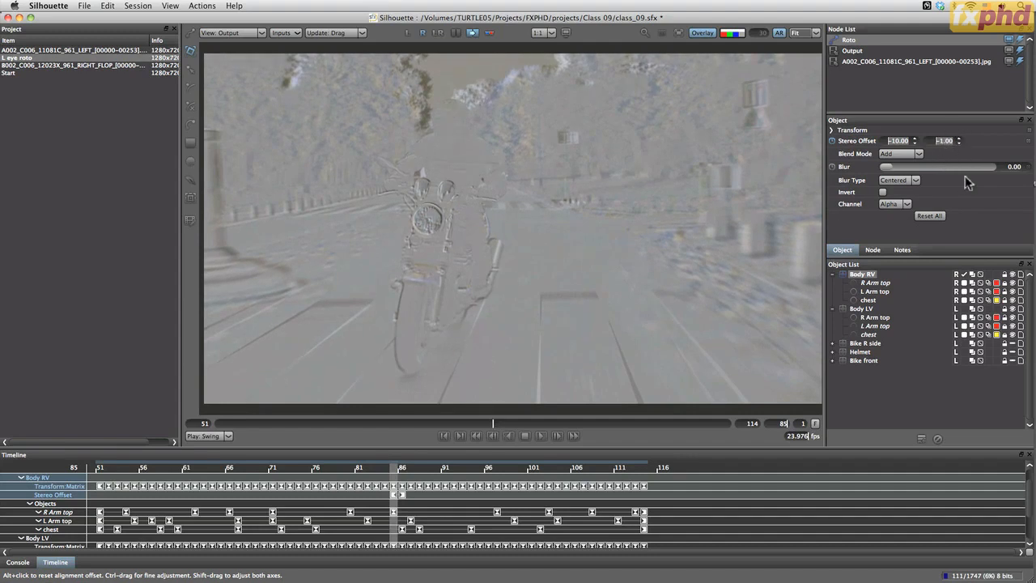
Return Body RV's vertical stereo offset to 0 and turn off the alignment preview at frame 82
{"action": "left_click_drag", "start_coordinate": [493, 424], "coordinate": [470, 426]}
{"action": "left_click", "coordinate": [958, 142], "text": "alt"}
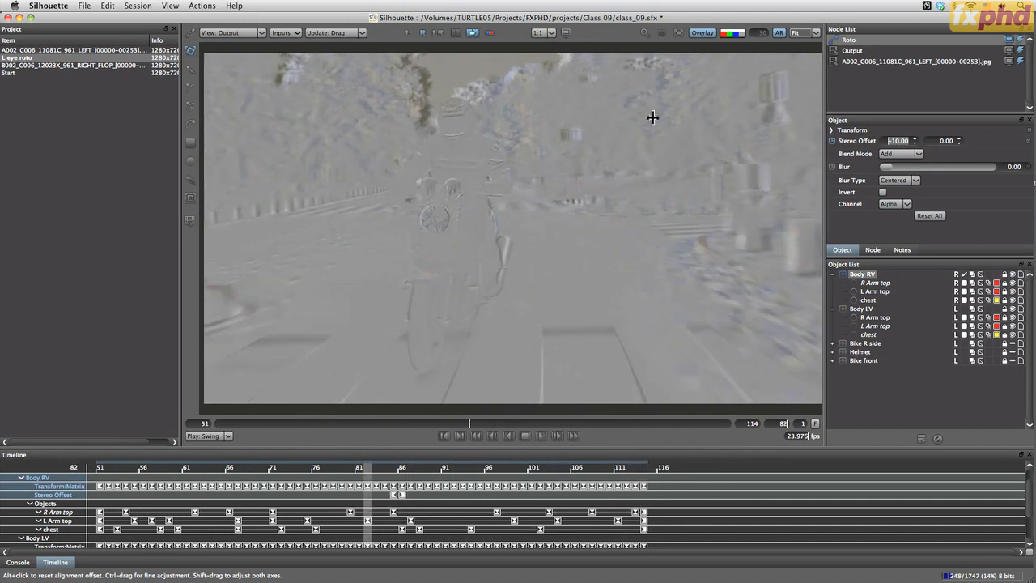
{"action": "left_click", "coordinate": [471, 32]}
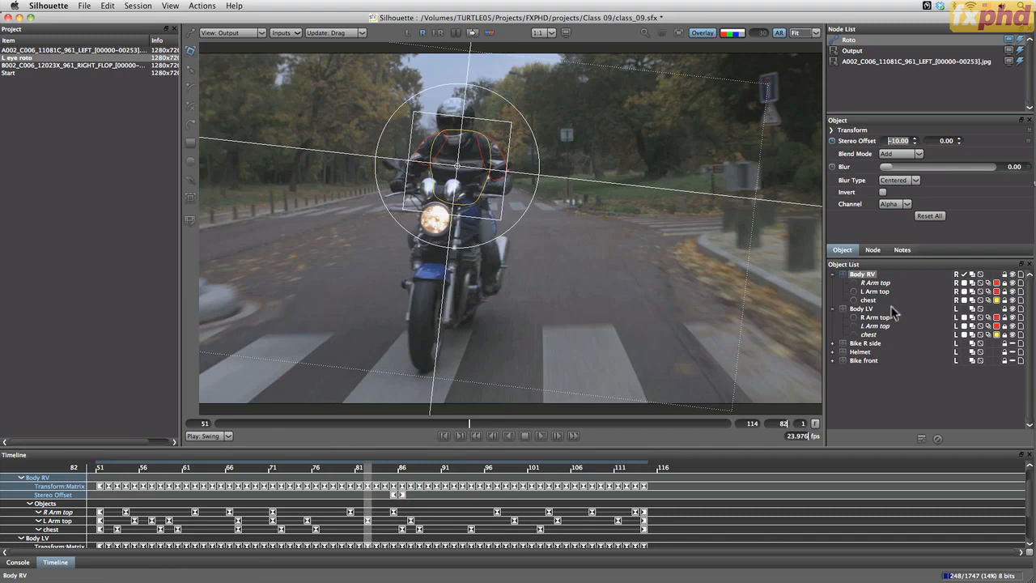
Hide the L Arm top and R Arm top shapes in Body RV and display both eye views together at frame 114
{"action": "left_click", "coordinate": [1012, 315]}
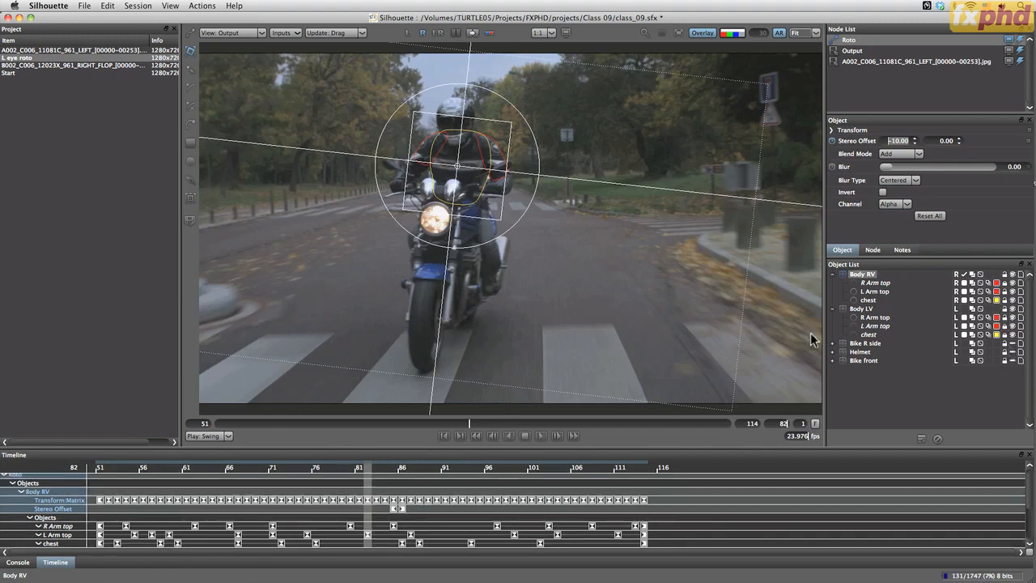
{"action": "left_click", "coordinate": [1012, 293]}
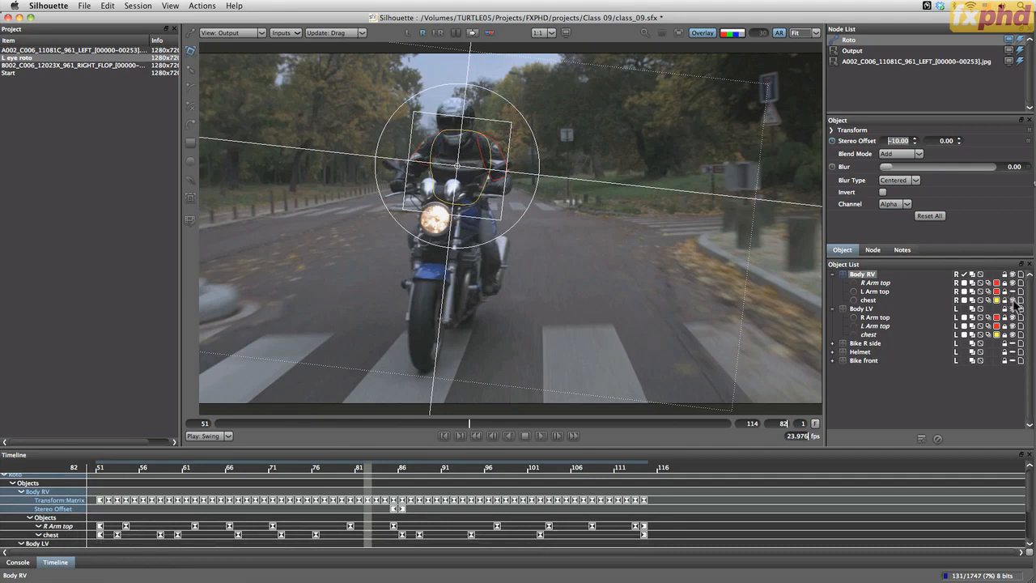
{"action": "left_click", "coordinate": [1012, 283]}
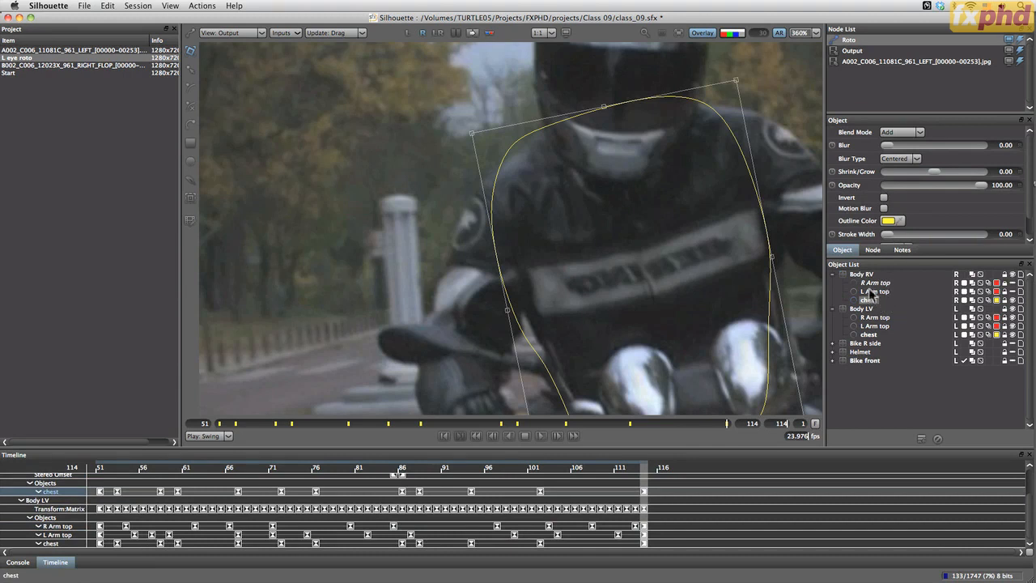
{"action": "left_click", "coordinate": [437, 33]}
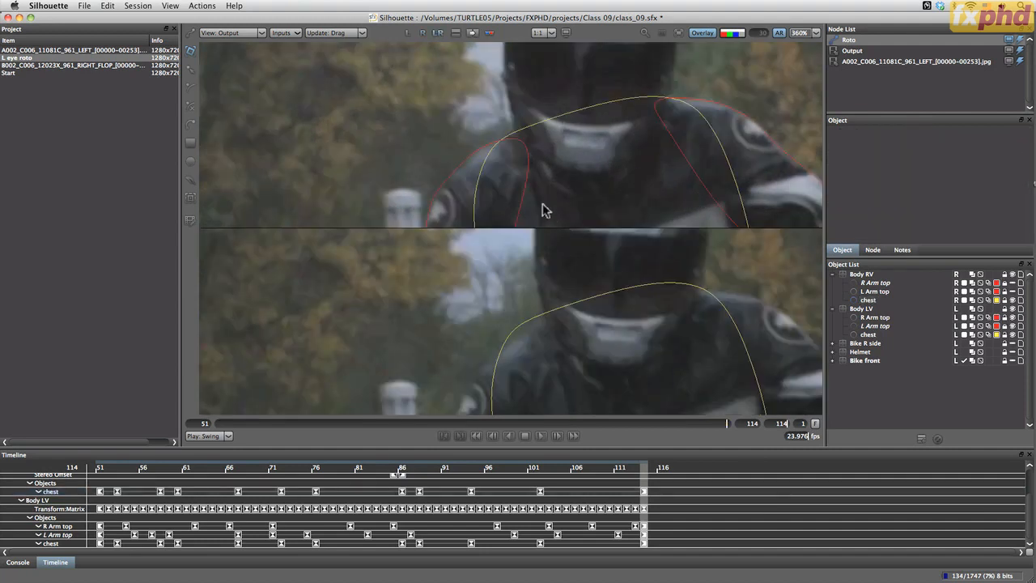
Try scaling the chest shapes of Body RV and Body LV together in the two-eye display, and undo the changes
{"action": "key", "text": "f"}
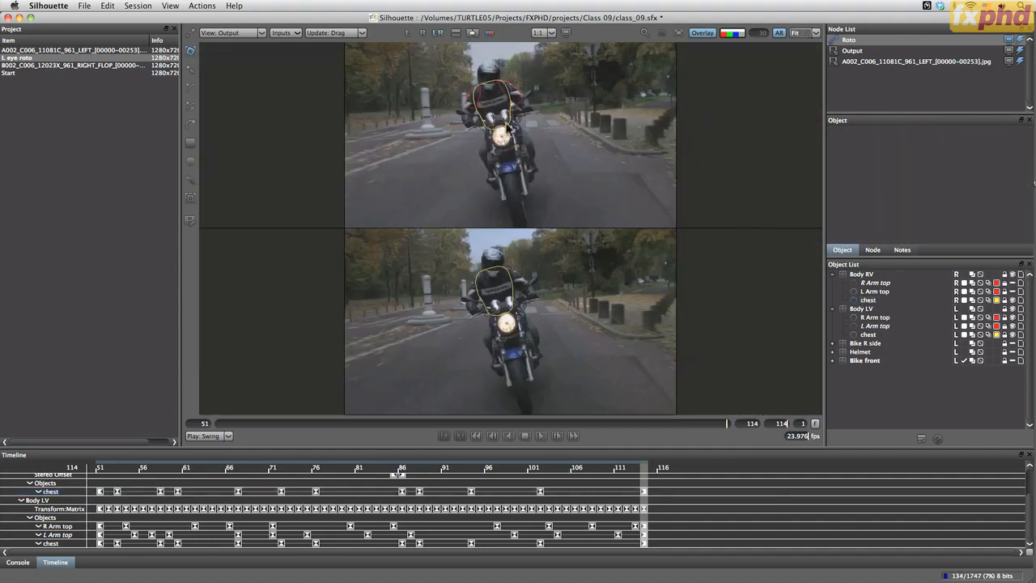
{"action": "left_click", "coordinate": [510, 279]}
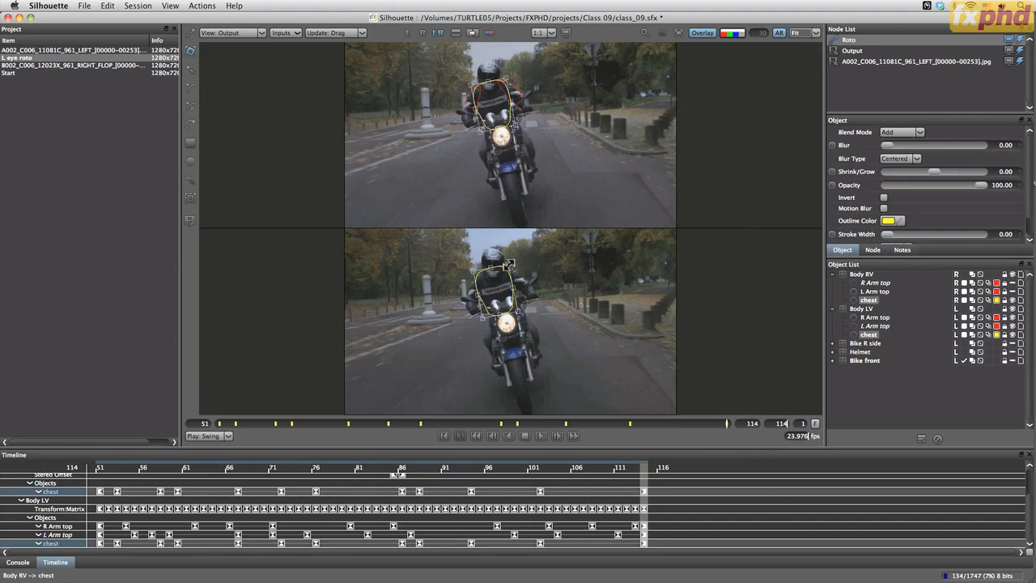
{"action": "left_click_drag", "start_coordinate": [508, 264], "coordinate": [531, 246]}
{"action": "key", "text": "super+z"}
{"action": "key", "text": "super+z"}
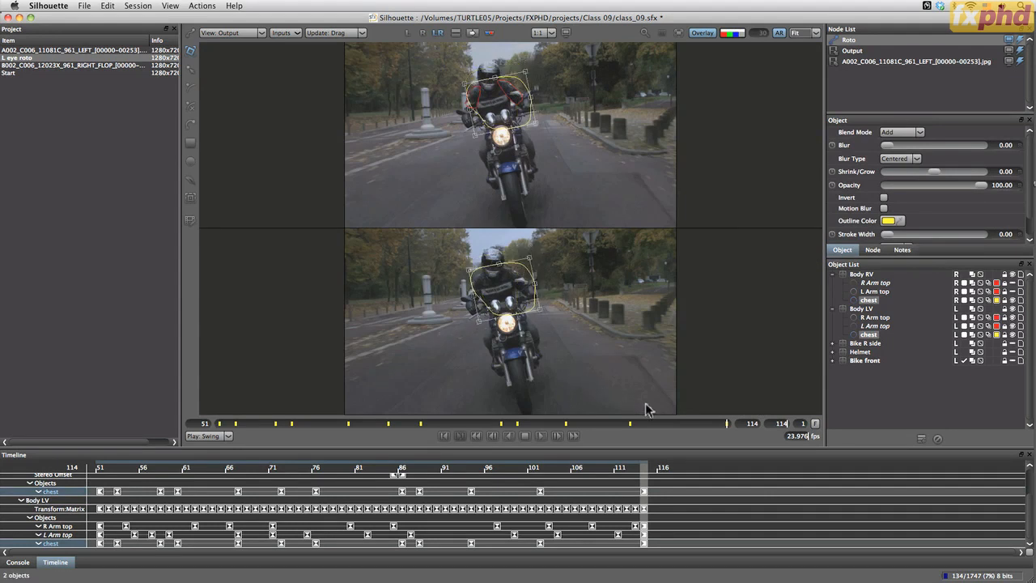
Display only the right eye view and frame the rider's chest closely
{"action": "left_click", "coordinate": [421, 33]}
{"action": "key", "text": "f"}
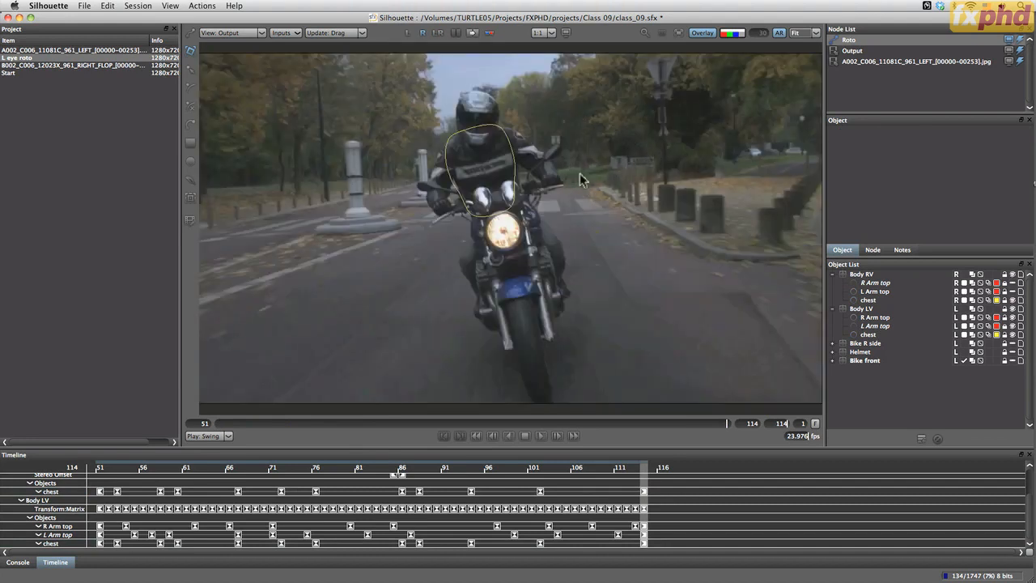
{"action": "key", "text": "i"}
{"action": "left_click_drag", "start_coordinate": [531, 189], "coordinate": [657, 265]}
{"action": "key", "text": "i"}
{"action": "left_click_drag", "start_coordinate": [594, 239], "coordinate": [650, 204]}
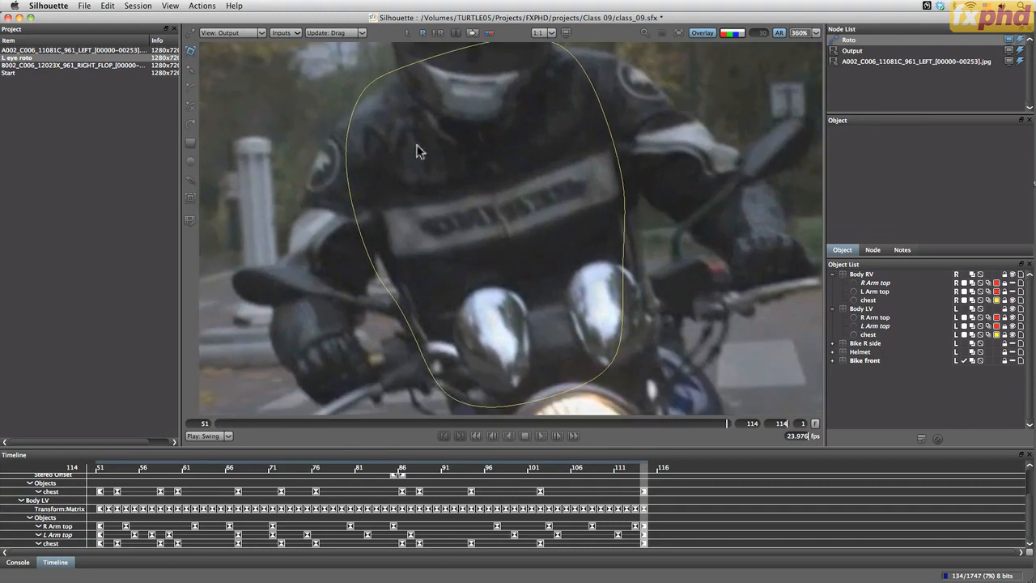
Try an exaggerated corner distortion of Body RV's chest shape and compare the left and right eye views
{"action": "left_click", "coordinate": [349, 173]}
{"action": "left_click_drag", "start_coordinate": [335, 88], "coordinate": [303, 28]}
{"action": "left_click", "coordinate": [404, 34]}
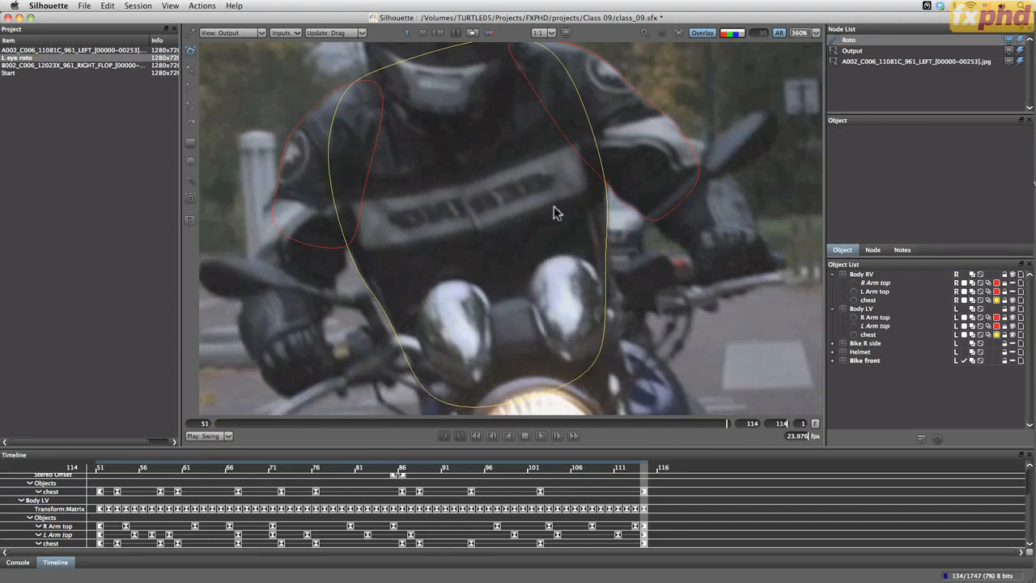
{"action": "left_click", "coordinate": [422, 35]}
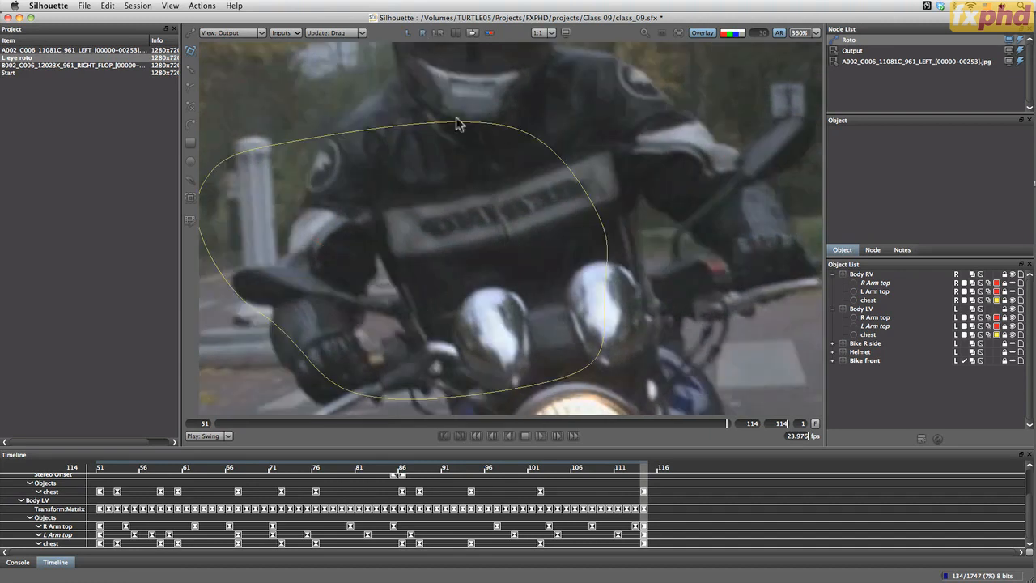
Adjust the corners of Body RV's chest shape to fit the rider's torso at frame 114 and display both eyes together
{"action": "left_click", "coordinate": [520, 117]}
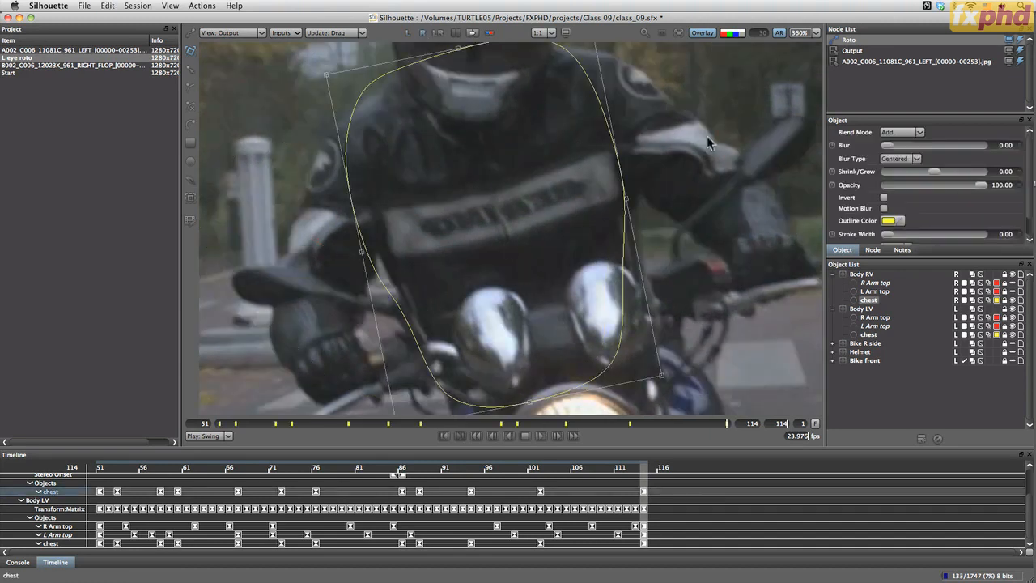
{"action": "left_click_drag", "start_coordinate": [583, 130], "coordinate": [597, 167]}
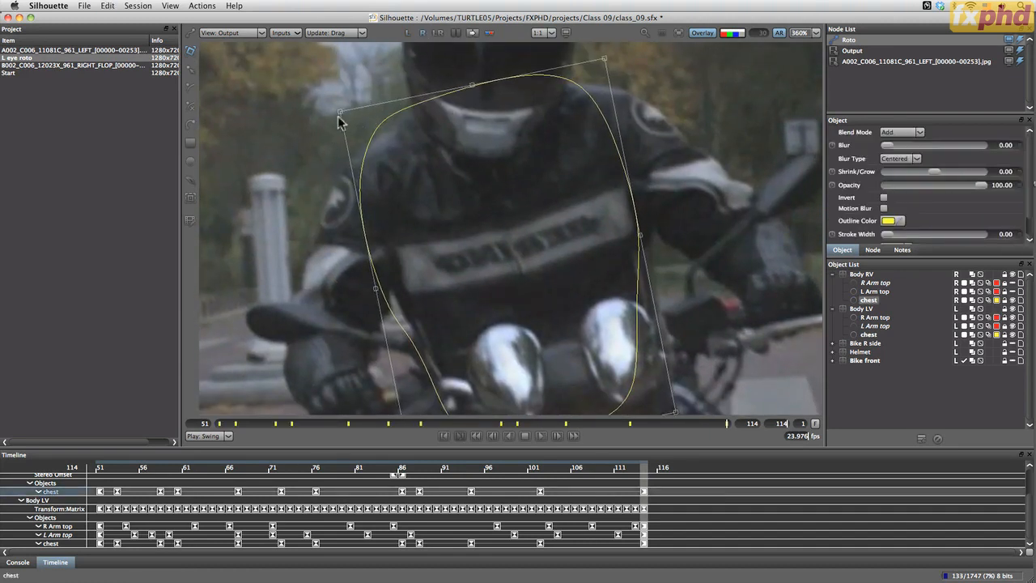
{"action": "left_click_drag", "start_coordinate": [340, 112], "coordinate": [371, 117]}
{"action": "left_click_drag", "start_coordinate": [613, 60], "coordinate": [615, 67]}
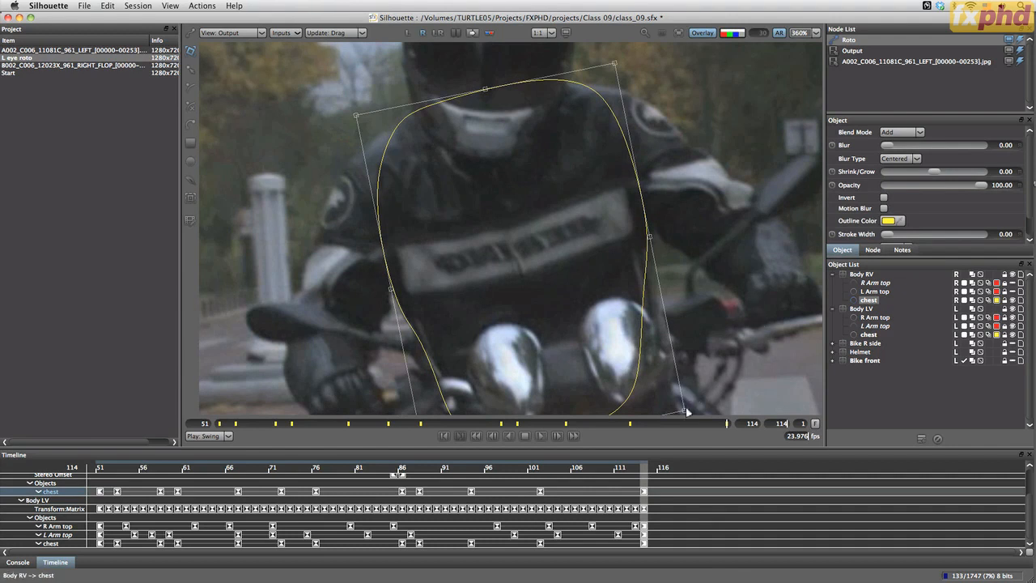
{"action": "mouse_move", "coordinate": [684, 410]}
{"action": "left_mouse_down"}
{"action": "mouse_move", "coordinate": [696, 415]}
{"action": "mouse_move", "coordinate": [689, 409]}
{"action": "left_mouse_up"}
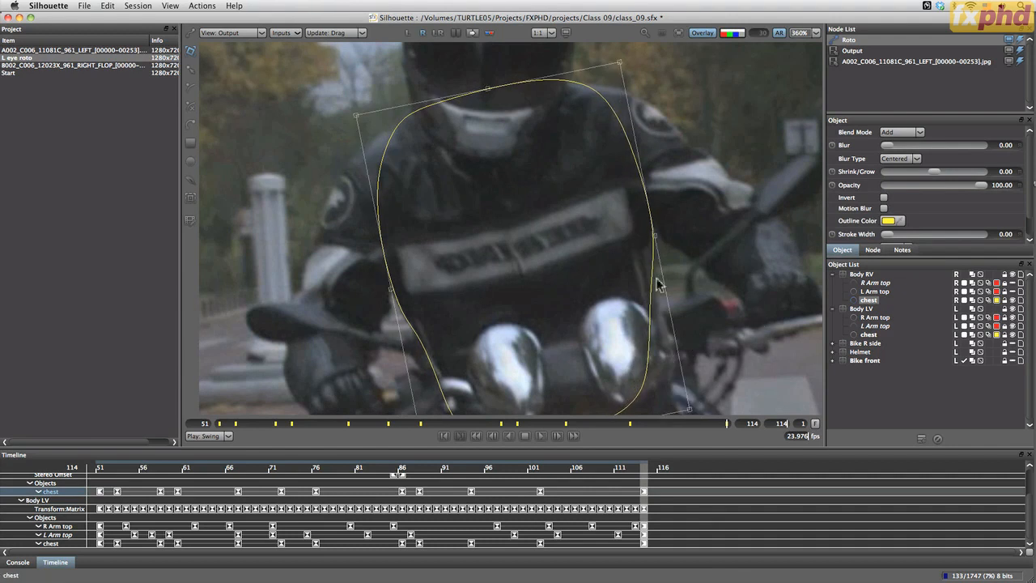
{"action": "left_click", "coordinate": [438, 32]}
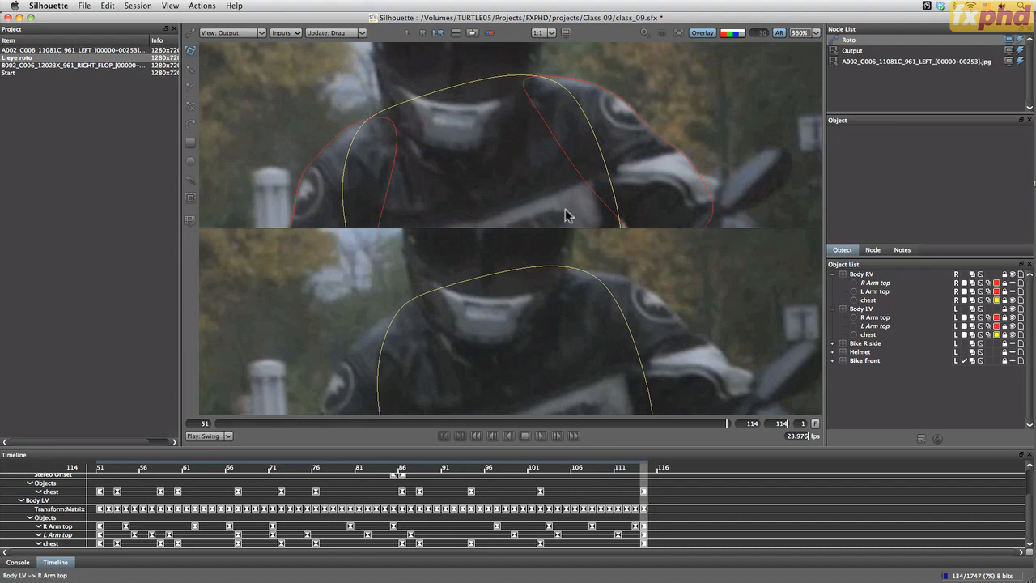
Compare the lower chest shapes in both eyes at frame 114, and select Body RV's chest shape in the right-eye view
{"action": "scroll", "coordinate": [562, 280], "scroll_direction": "down", "scroll_amount": 10}
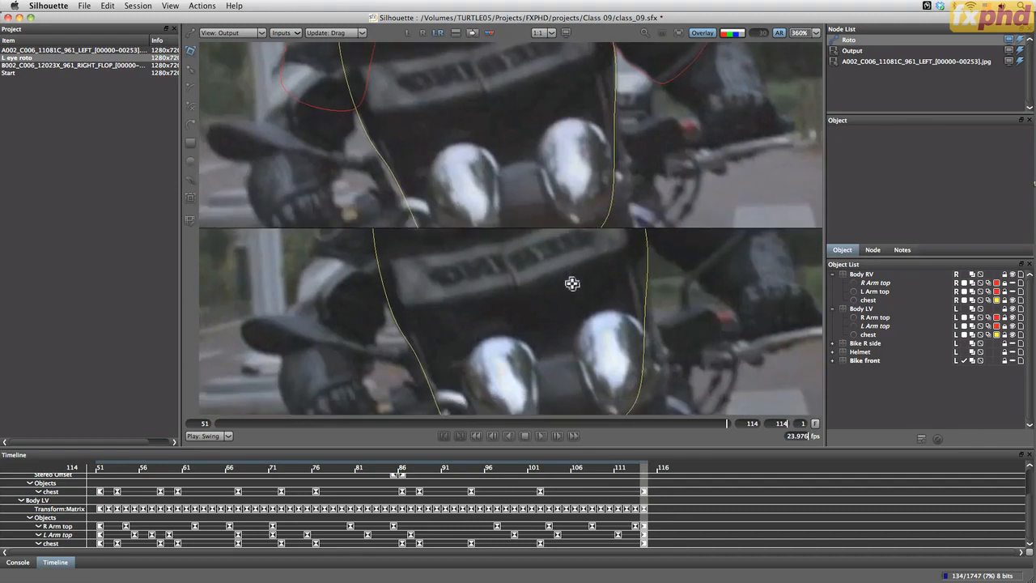
{"action": "left_click_drag", "start_coordinate": [572, 284], "coordinate": [539, 318]}
{"action": "left_click_drag", "start_coordinate": [576, 359], "coordinate": [511, 310]}
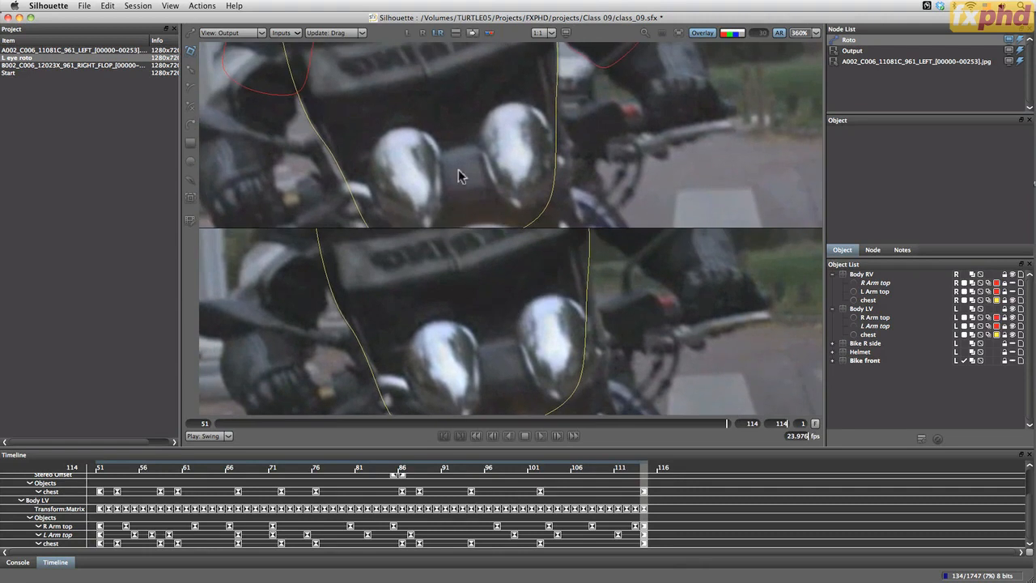
{"action": "left_click", "coordinate": [422, 32]}
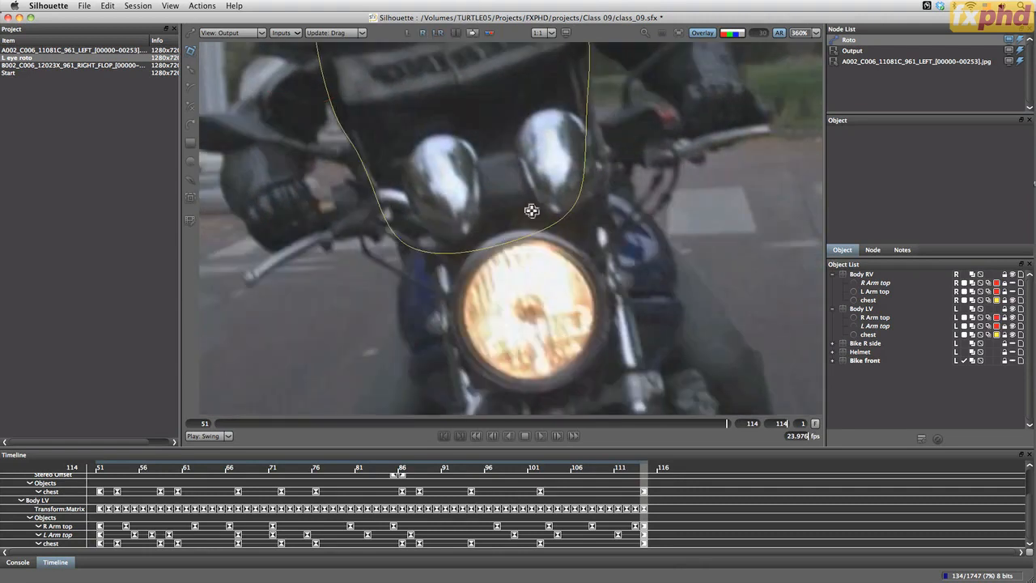
{"action": "left_click_drag", "start_coordinate": [531, 210], "coordinate": [591, 320]}
{"action": "left_click", "coordinate": [547, 320]}
{"action": "left_click_drag", "start_coordinate": [492, 213], "coordinate": [536, 331]}
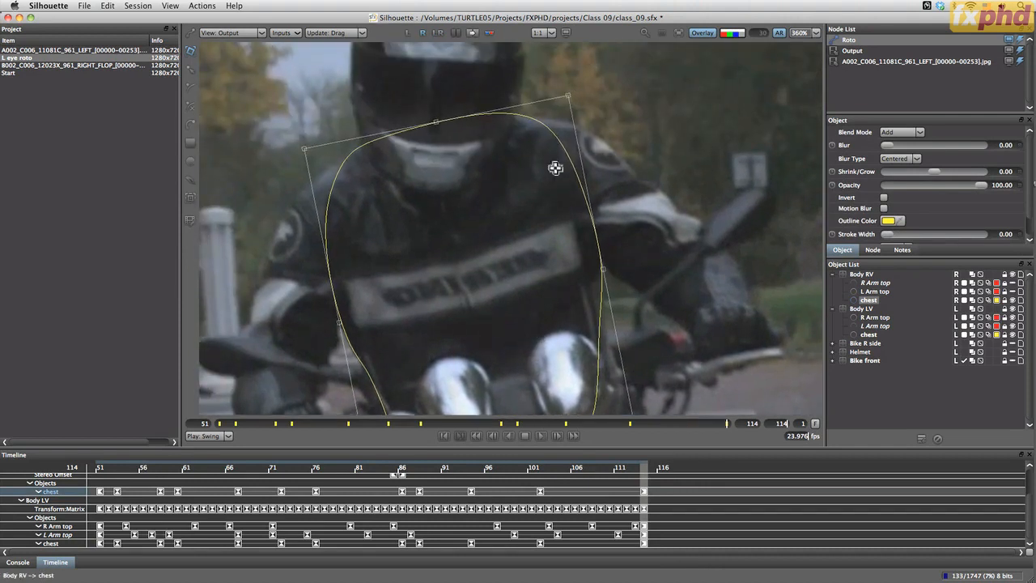
Adjust the upper and lower corners of Body RV's chest shape to fit the rider's torso at keyframe 102
{"action": "left_click", "coordinate": [630, 422]}
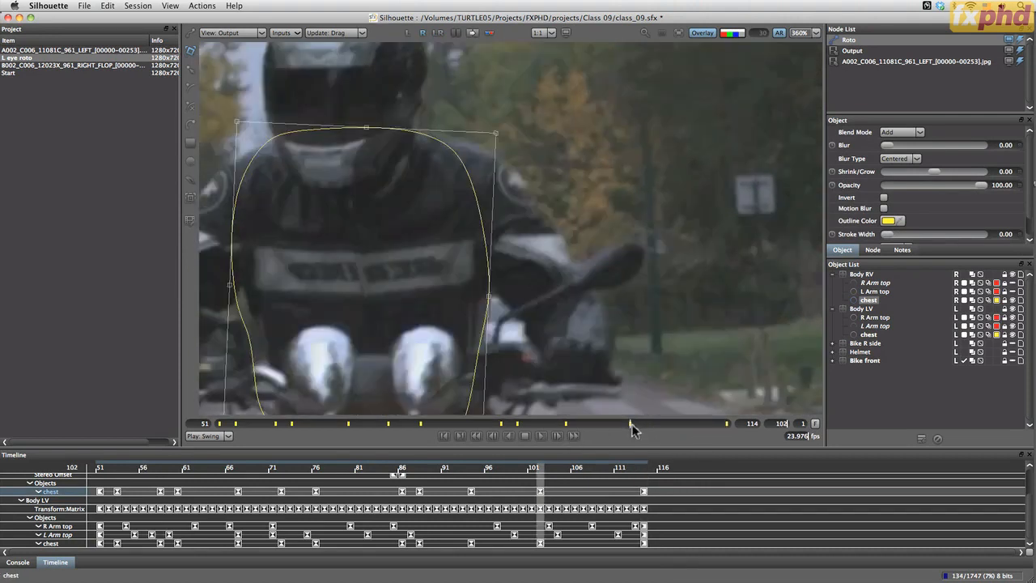
{"action": "left_click_drag", "start_coordinate": [463, 320], "coordinate": [613, 335]}
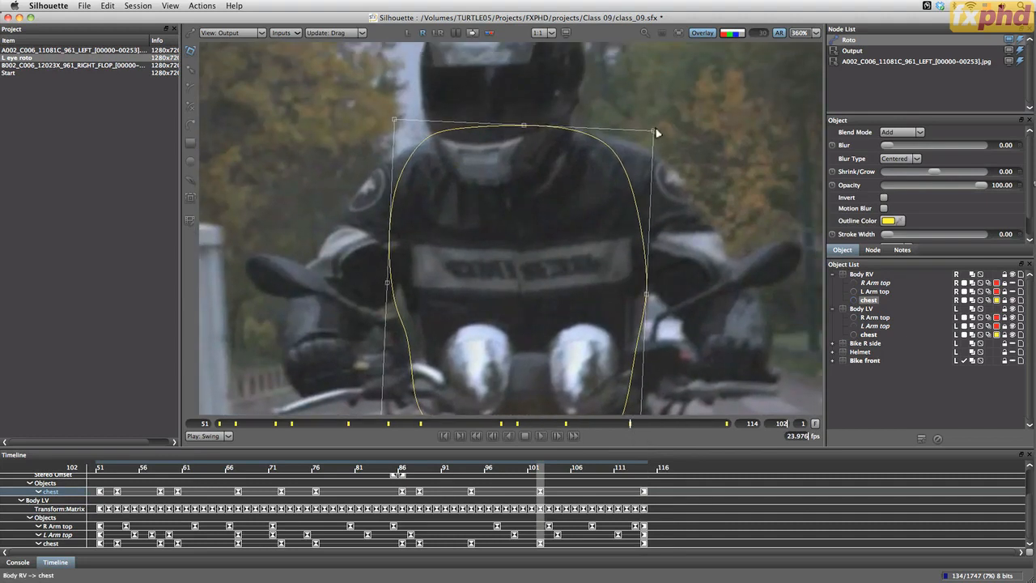
{"action": "left_click_drag", "start_coordinate": [654, 130], "coordinate": [657, 129]}
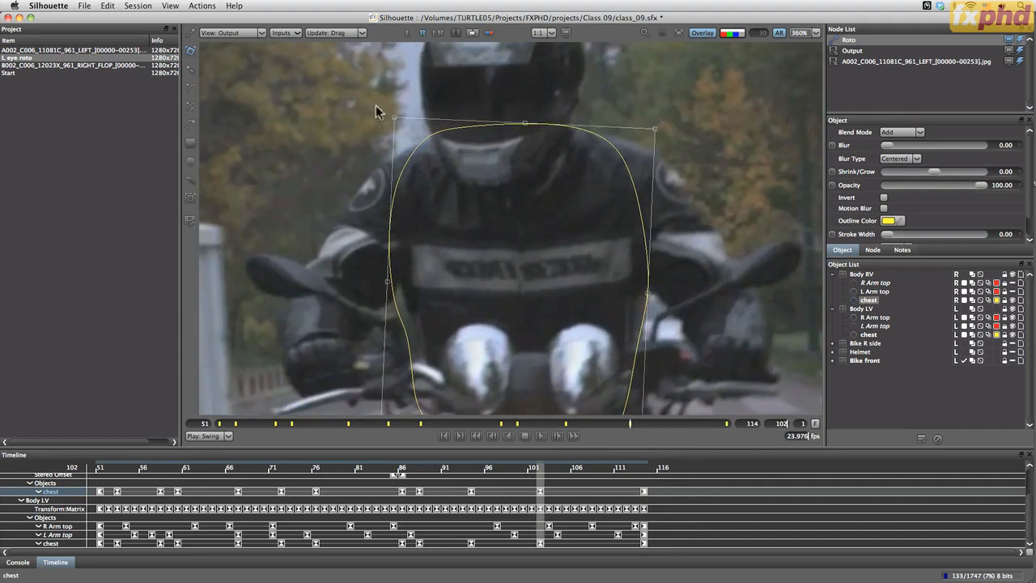
{"action": "left_click_drag", "start_coordinate": [568, 334], "coordinate": [531, 203]}
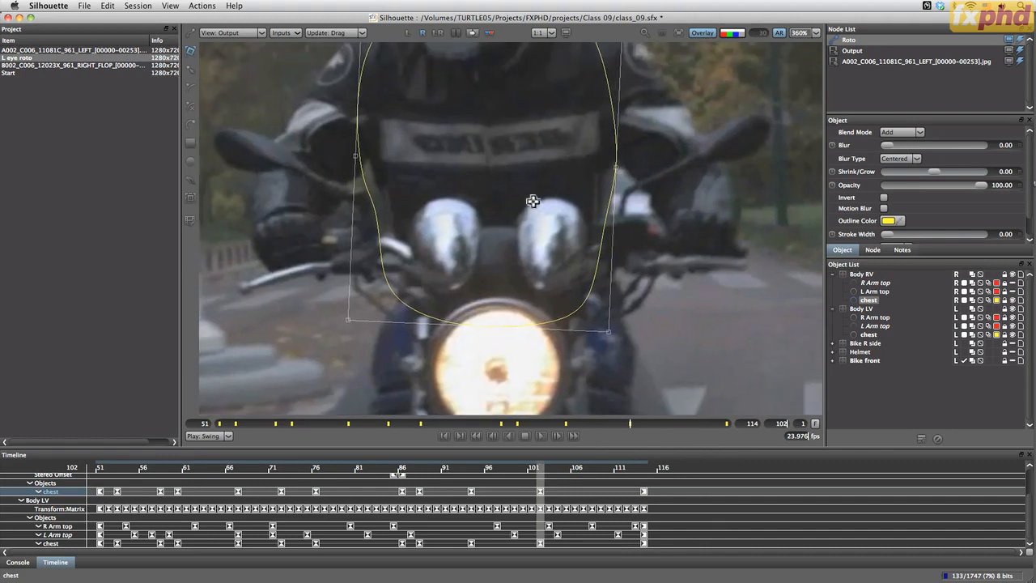
{"action": "left_click_drag", "start_coordinate": [610, 333], "coordinate": [611, 334]}
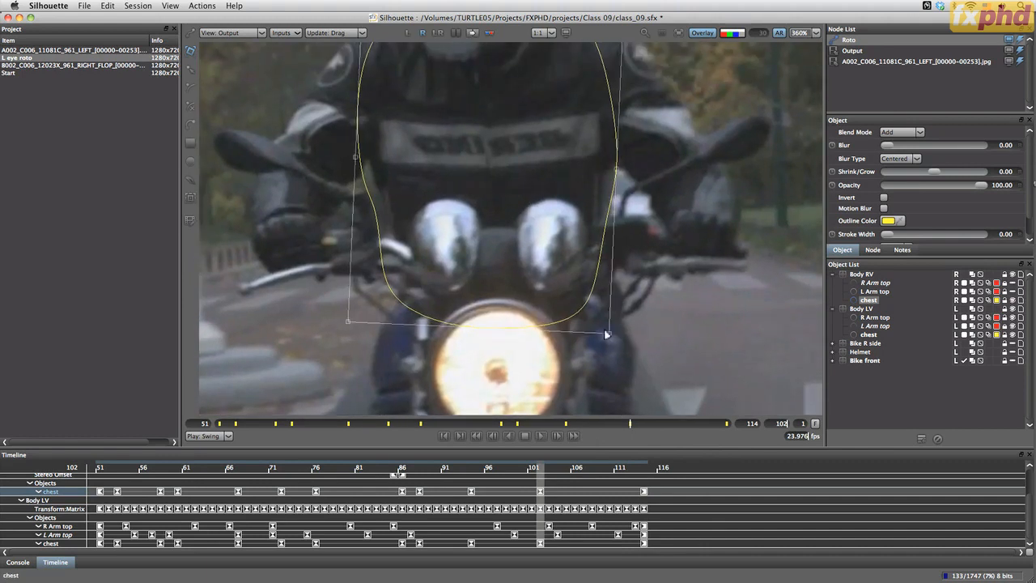
{"action": "left_click_drag", "start_coordinate": [359, 320], "coordinate": [368, 328]}
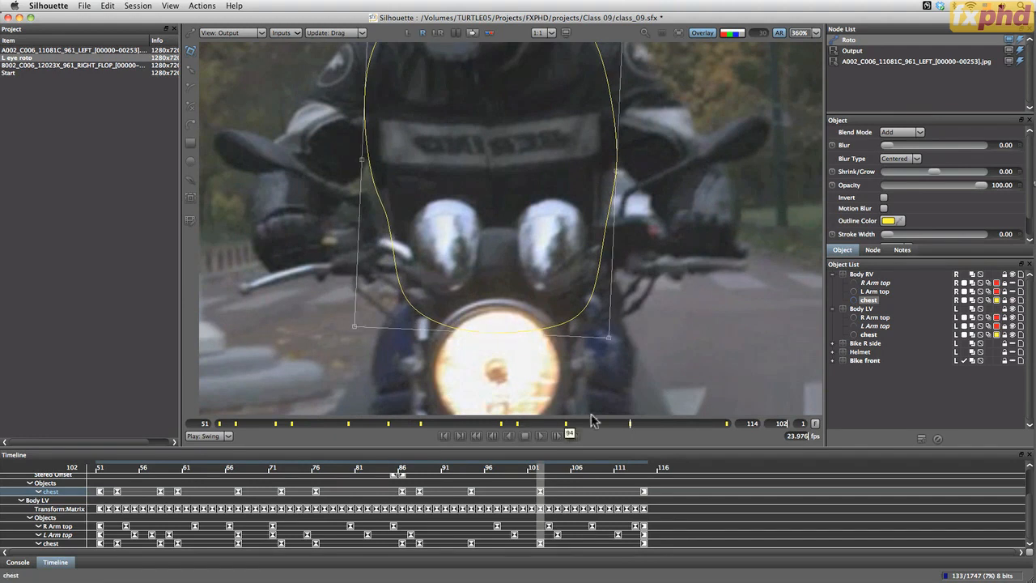
Adjust the lower corners of Body RV's chest shape at keyframe 94, and undo a trial move of its upper corner
{"action": "left_click", "coordinate": [567, 424]}
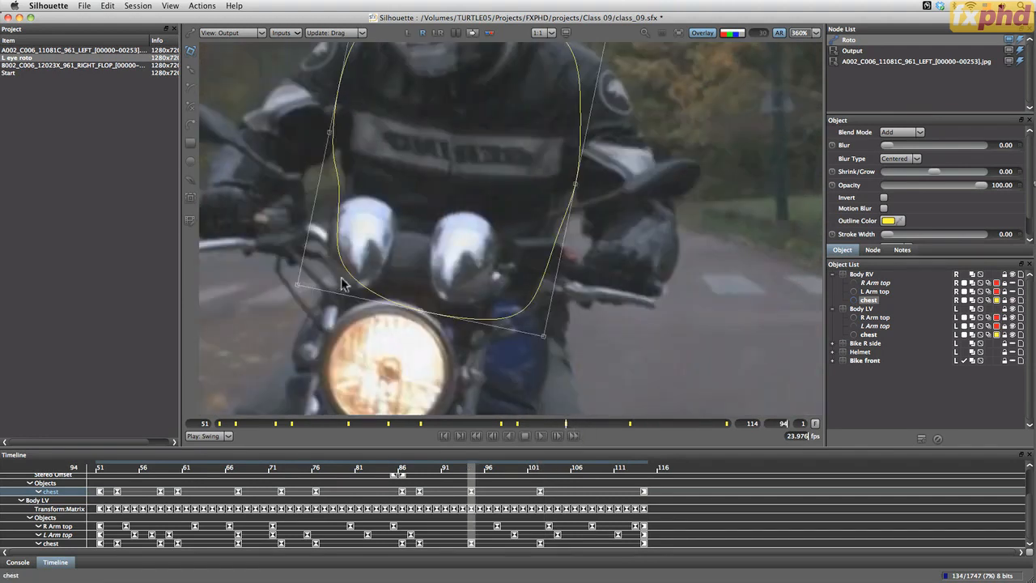
{"action": "left_click_drag", "start_coordinate": [309, 294], "coordinate": [342, 293]}
{"action": "left_click", "coordinate": [550, 346]}
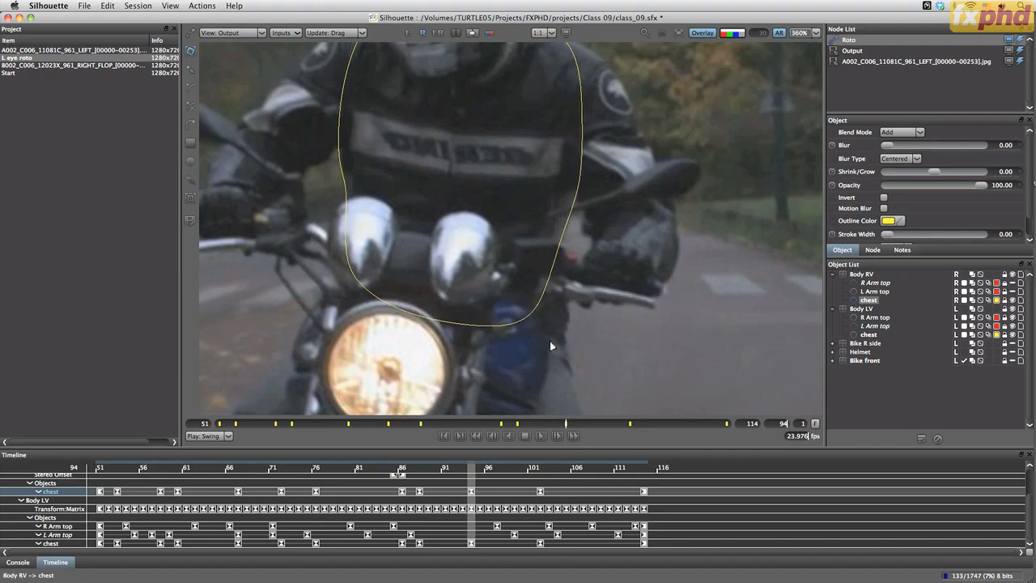
{"action": "left_click_drag", "start_coordinate": [495, 183], "coordinate": [489, 336]}
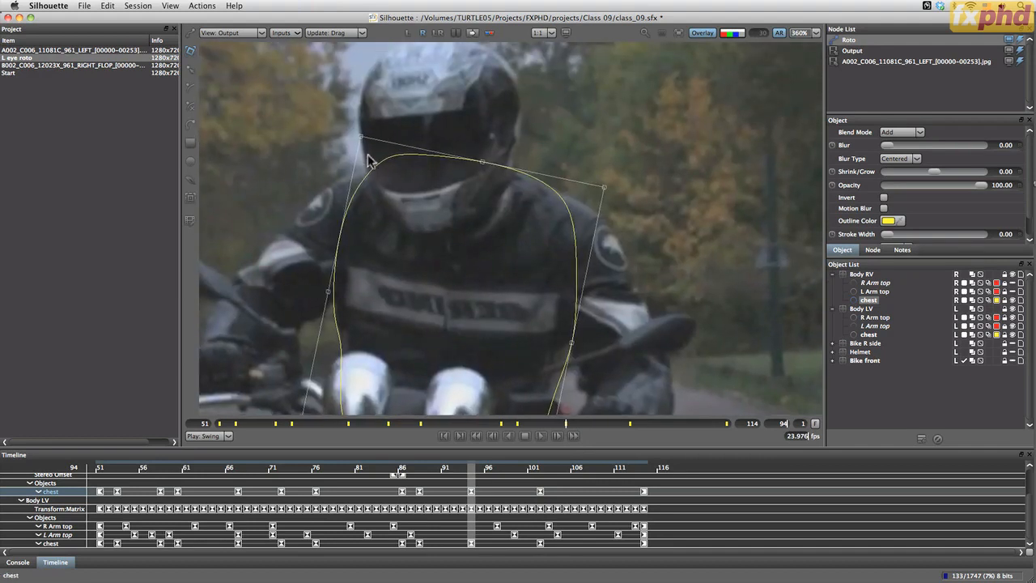
{"action": "mouse_move", "coordinate": [359, 141]}
{"action": "left_mouse_down"}
{"action": "mouse_move", "coordinate": [355, 153]}
{"action": "mouse_move", "coordinate": [362, 141]}
{"action": "left_mouse_up"}
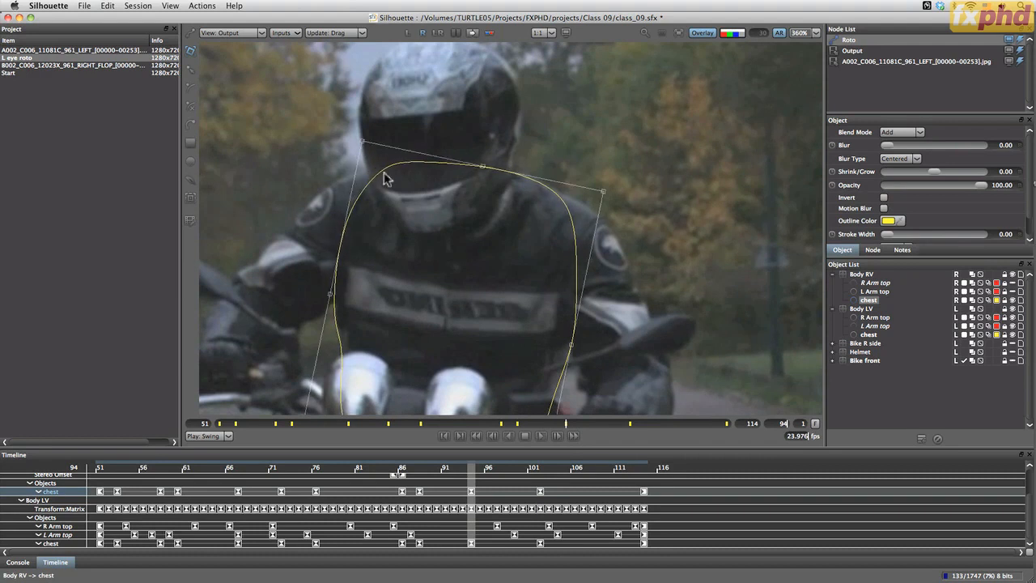
{"action": "key", "text": "super+z"}
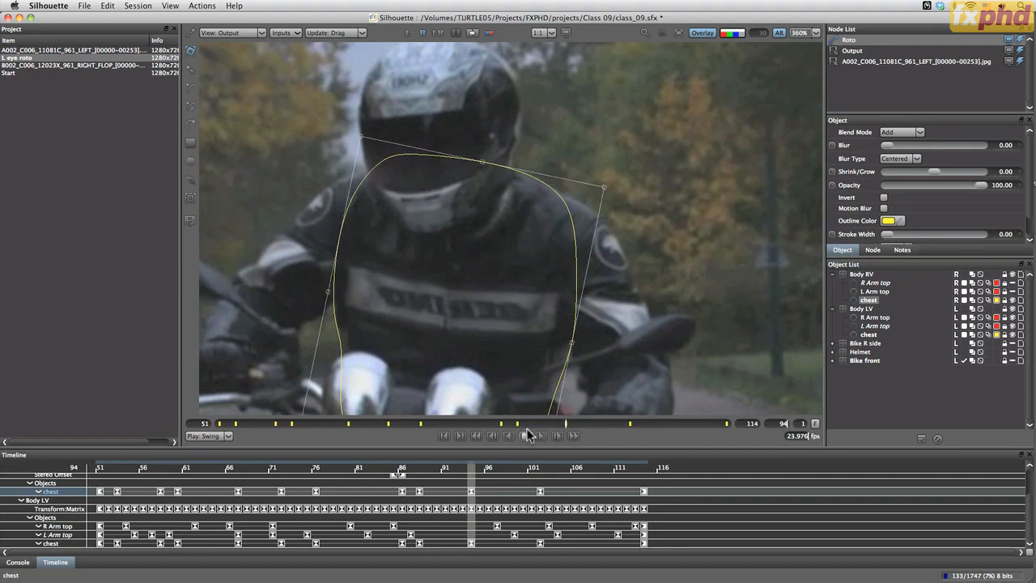
Adjust the corners of Body RV's chest shape to fit the rider's torso at keyframe 88
{"action": "left_click", "coordinate": [517, 423]}
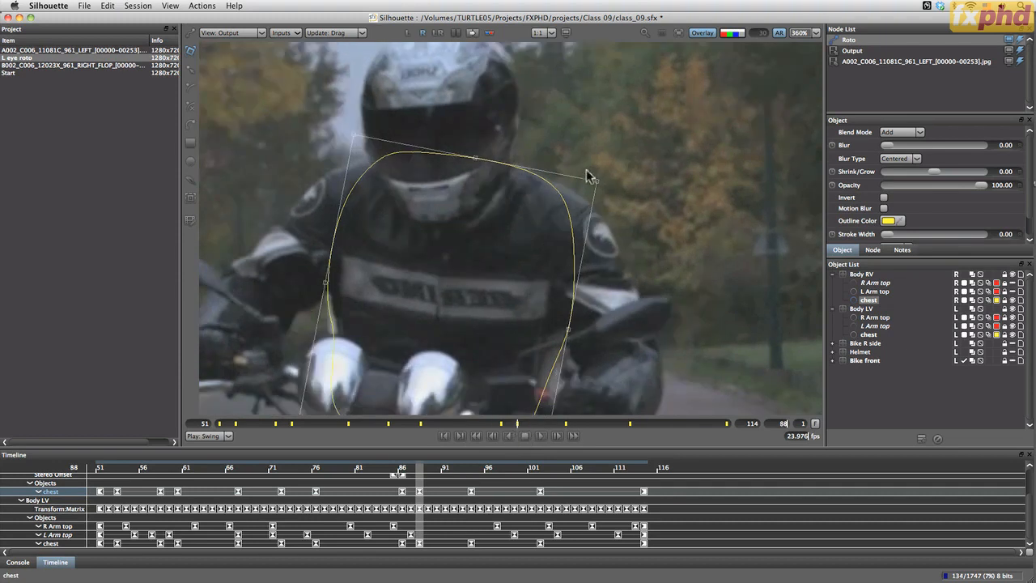
{"action": "left_click_drag", "start_coordinate": [599, 185], "coordinate": [597, 179]}
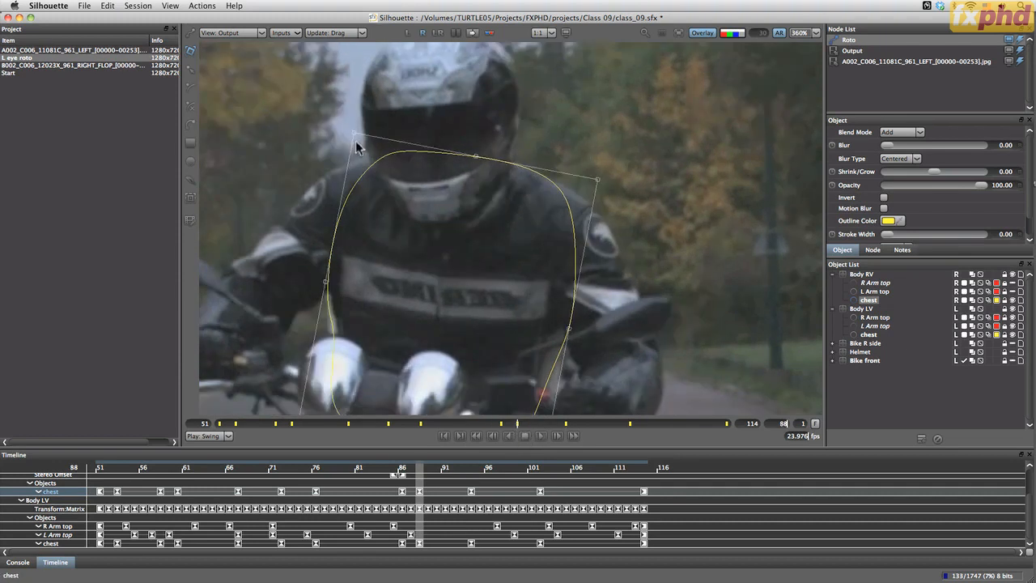
{"action": "left_click_drag", "start_coordinate": [417, 367], "coordinate": [419, 229]}
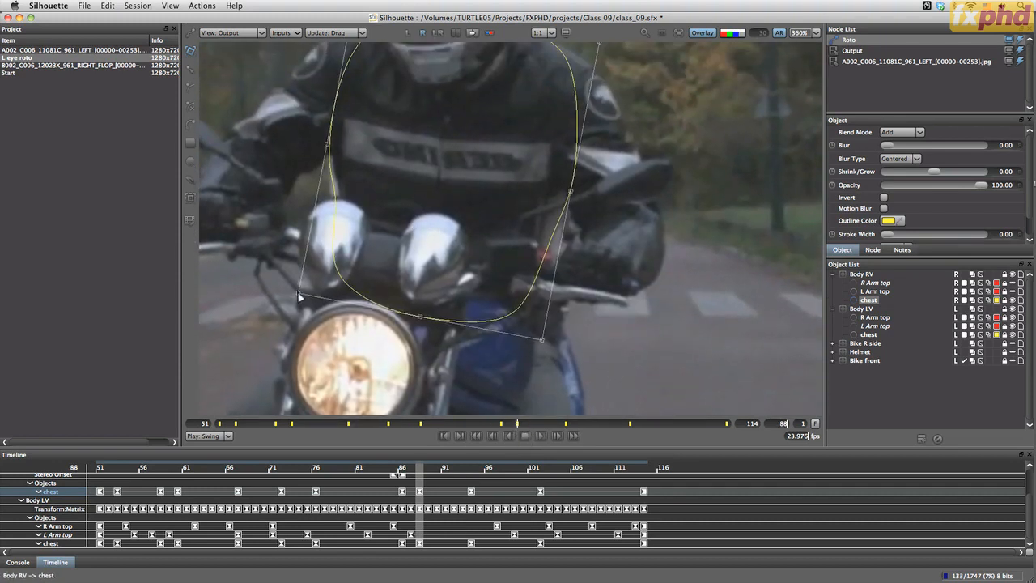
{"action": "left_click_drag", "start_coordinate": [300, 297], "coordinate": [308, 297]}
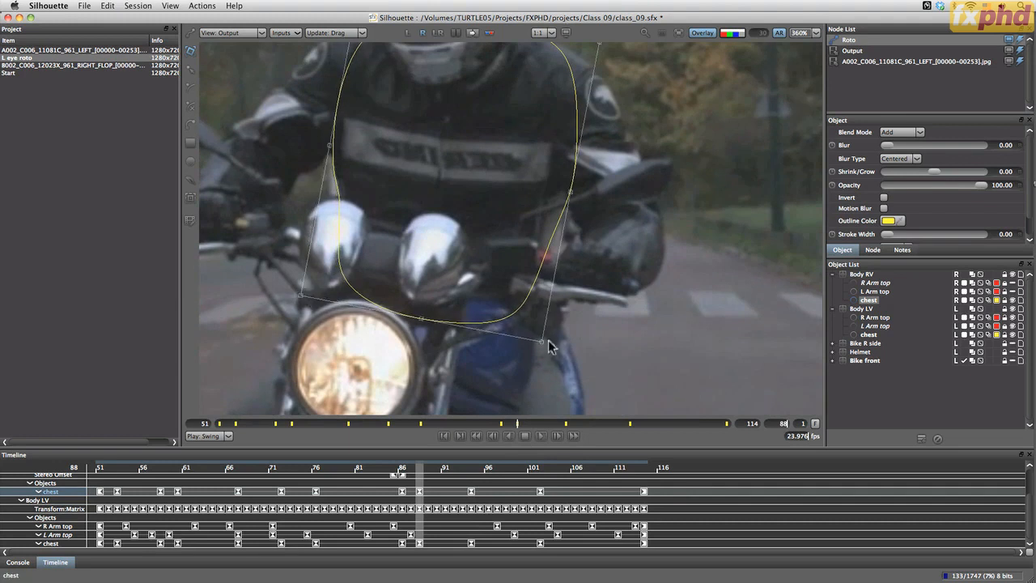
{"action": "left_click_drag", "start_coordinate": [542, 344], "coordinate": [522, 327]}
Compare both eyes at frame 88, and refine the lower corner of Body RV's chest shape in the right-eye view
{"action": "left_click", "coordinate": [439, 35]}
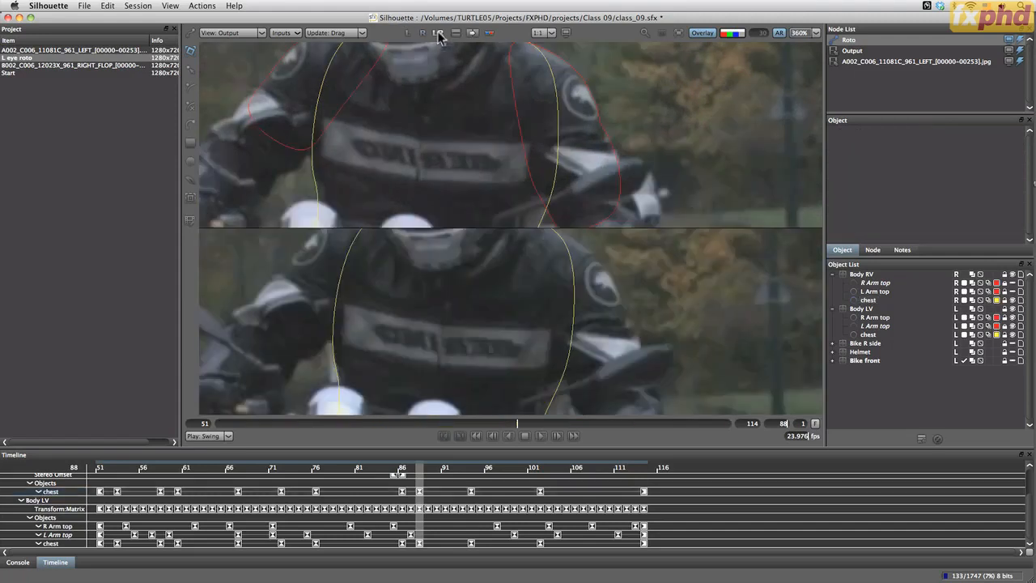
{"action": "left_click_drag", "start_coordinate": [534, 364], "coordinate": [534, 328]}
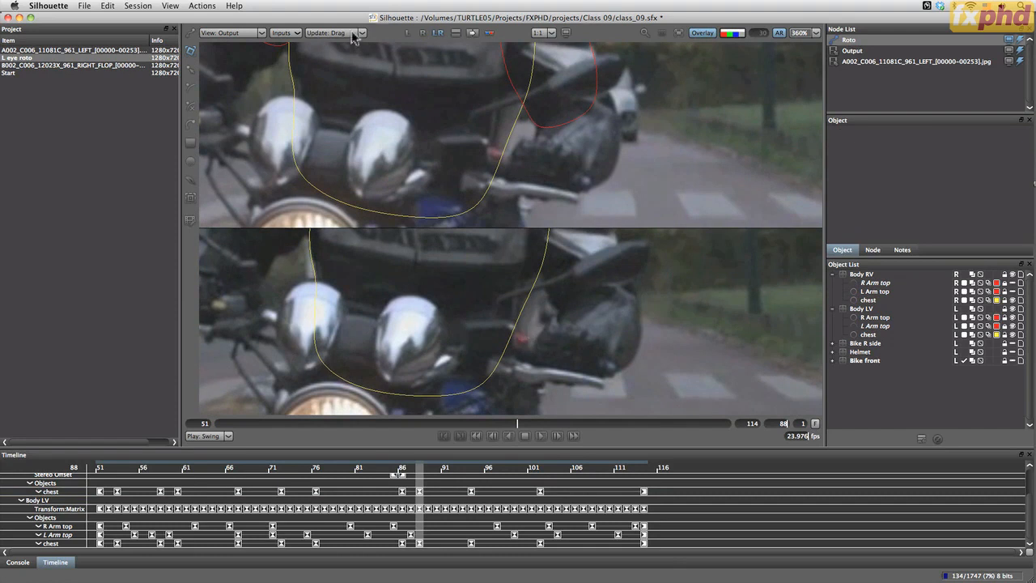
{"action": "left_click", "coordinate": [422, 33]}
{"action": "left_click", "coordinate": [488, 200]}
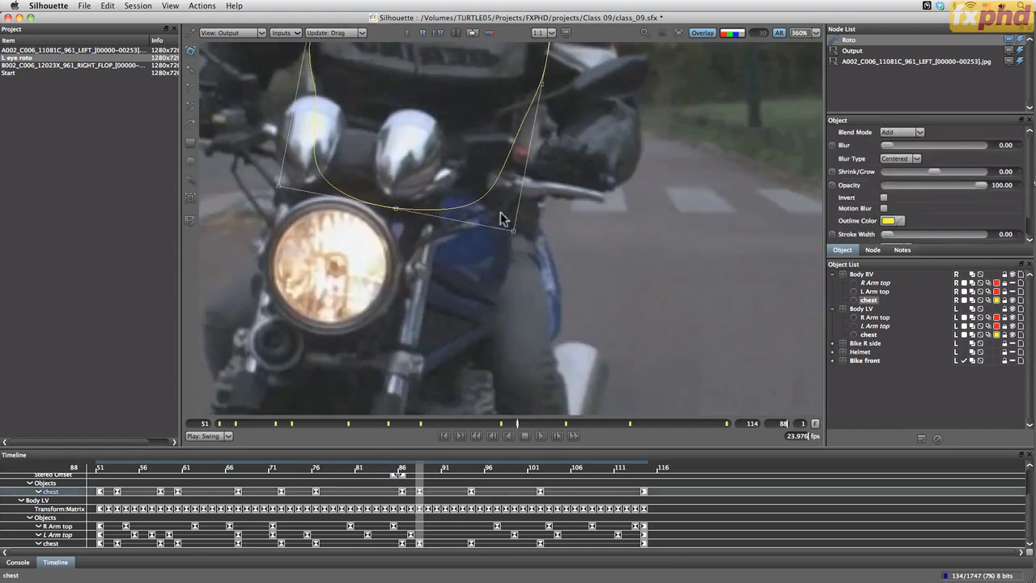
{"action": "left_click_drag", "start_coordinate": [513, 233], "coordinate": [522, 236]}
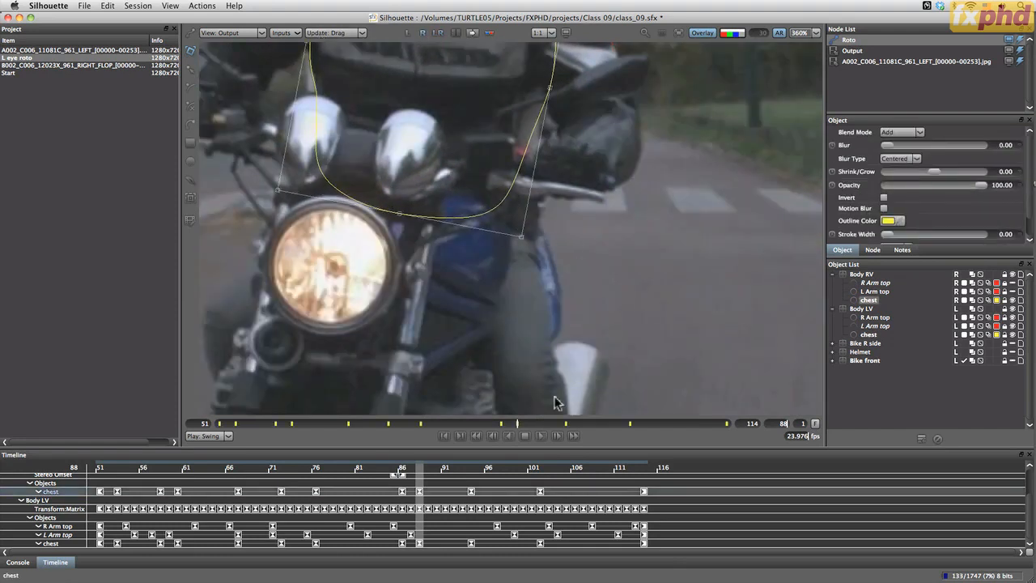
Nudge the lower corners of Body RV's chest shape to match the rider's torso at keyframe 86
{"action": "left_click", "coordinate": [502, 424]}
{"action": "left_click_drag", "start_coordinate": [510, 191], "coordinate": [515, 294]}
{"action": "left_click_drag", "start_coordinate": [534, 335], "coordinate": [535, 334]}
{"action": "left_click_drag", "start_coordinate": [563, 52], "coordinate": [573, 148]}
{"action": "left_click_drag", "start_coordinate": [373, 339], "coordinate": [423, 199]}
{"action": "left_click_drag", "start_coordinate": [350, 288], "coordinate": [348, 287]}
Fine-tune both lower corners of Body RV's chest shape at keyframe 76
{"action": "left_click", "coordinate": [423, 423]}
{"action": "left_click_drag", "start_coordinate": [573, 266], "coordinate": [534, 297]}
{"action": "left_click_drag", "start_coordinate": [421, 344], "coordinate": [419, 344]}
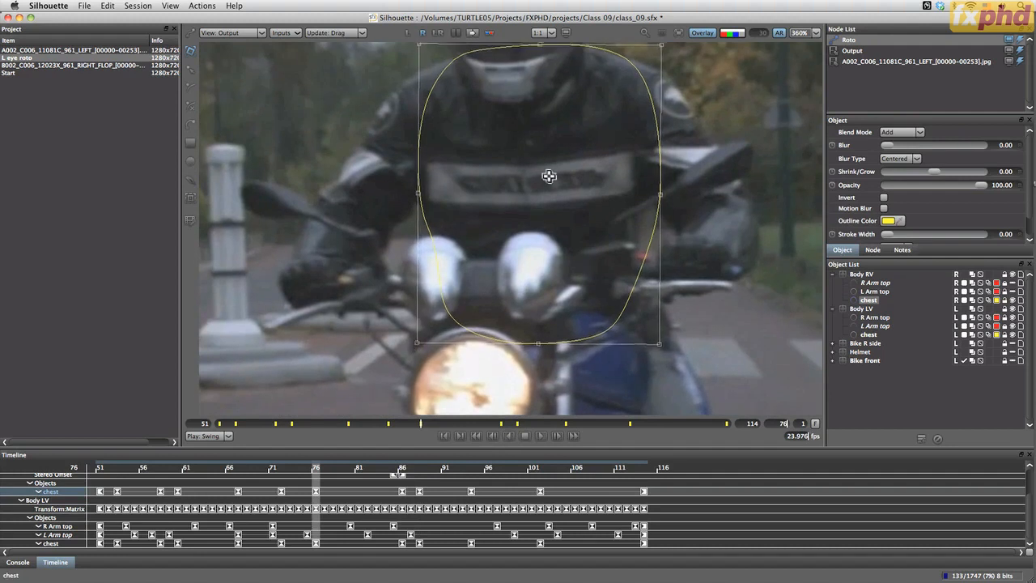
{"action": "left_click_drag", "start_coordinate": [548, 173], "coordinate": [455, 169]}
{"action": "left_click_drag", "start_coordinate": [568, 338], "coordinate": [568, 340]}
Adjust both lower corners of Body RV's chest shape above the headlight at keyframe 72
{"action": "left_click", "coordinate": [389, 423]}
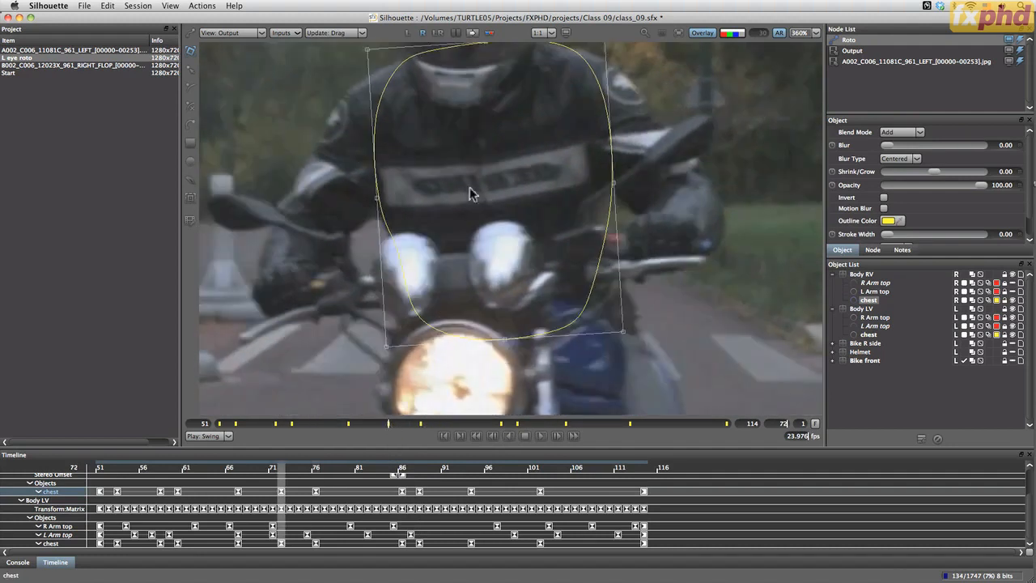
{"action": "left_click_drag", "start_coordinate": [469, 190], "coordinate": [445, 259]}
{"action": "left_click_drag", "start_coordinate": [441, 318], "coordinate": [455, 214]}
{"action": "left_click_drag", "start_coordinate": [373, 308], "coordinate": [369, 310]}
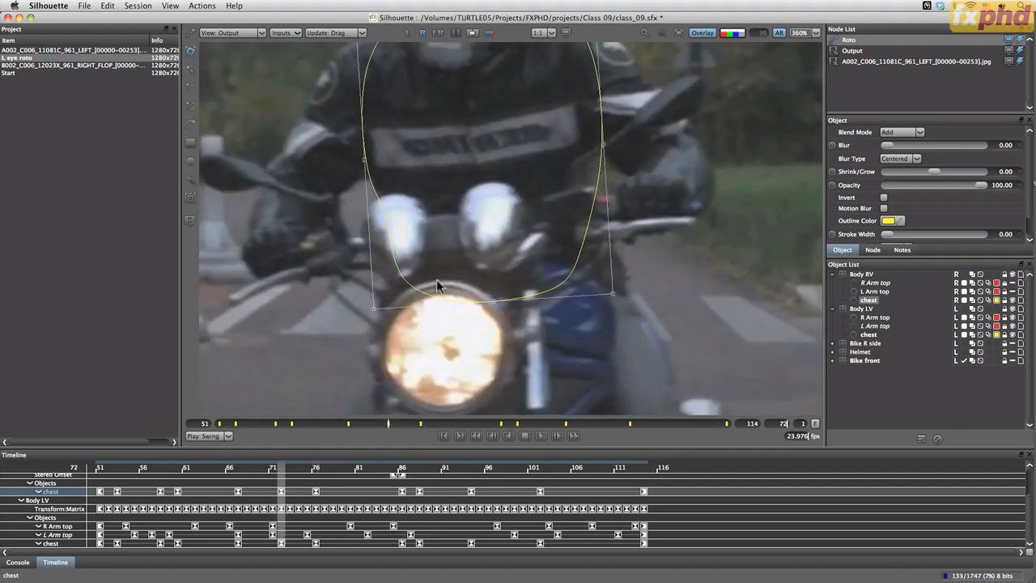
{"action": "left_click_drag", "start_coordinate": [613, 293], "coordinate": [603, 295]}
Adjust the lower and upper corners of Body RV's chest shape to fit the torso at keyframe 67
{"action": "left_click", "coordinate": [349, 423]}
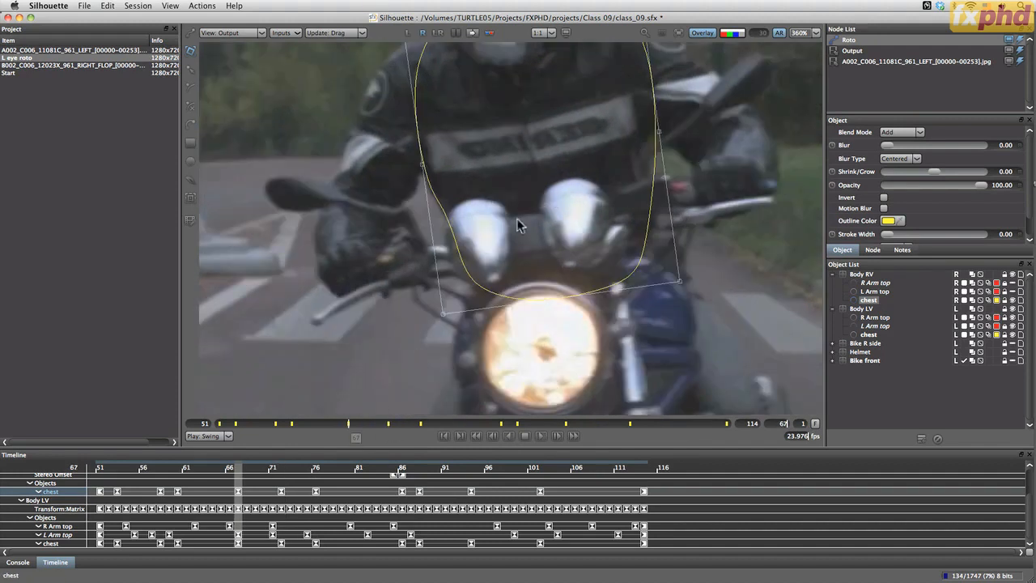
{"action": "left_click_drag", "start_coordinate": [443, 314], "coordinate": [442, 315]}
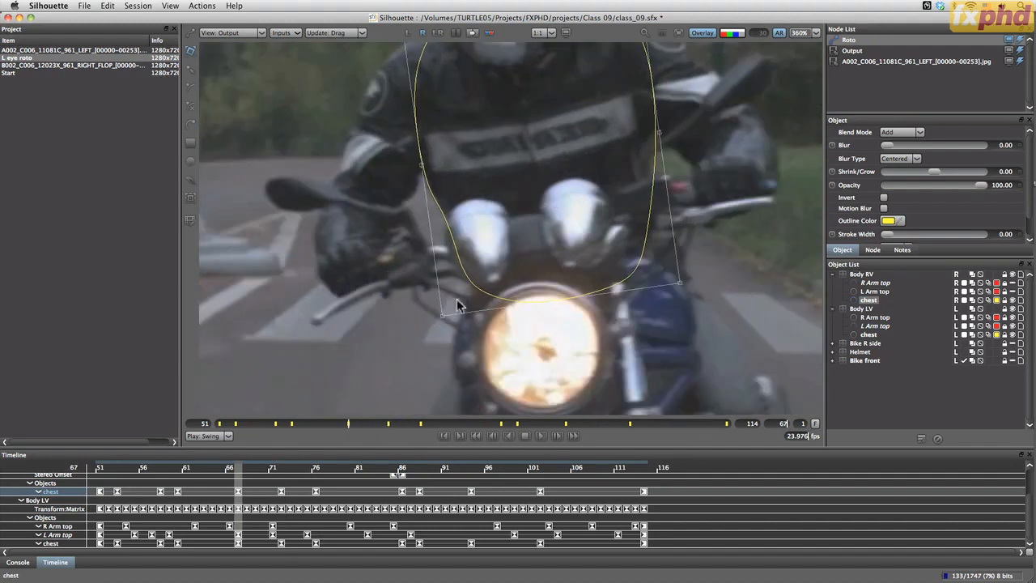
{"action": "left_click_drag", "start_coordinate": [680, 281], "coordinate": [678, 283]}
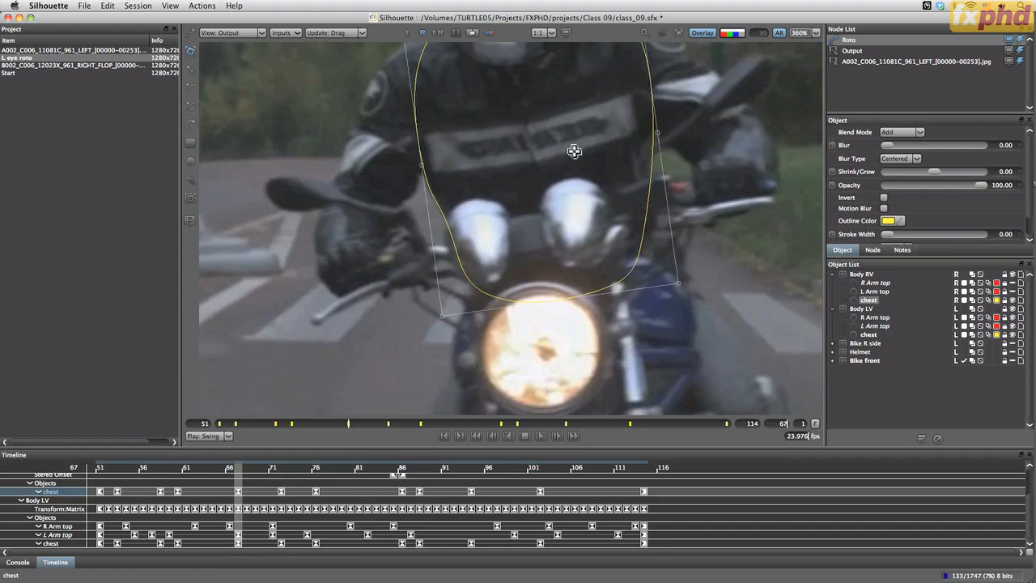
{"action": "left_click_drag", "start_coordinate": [572, 126], "coordinate": [538, 238]}
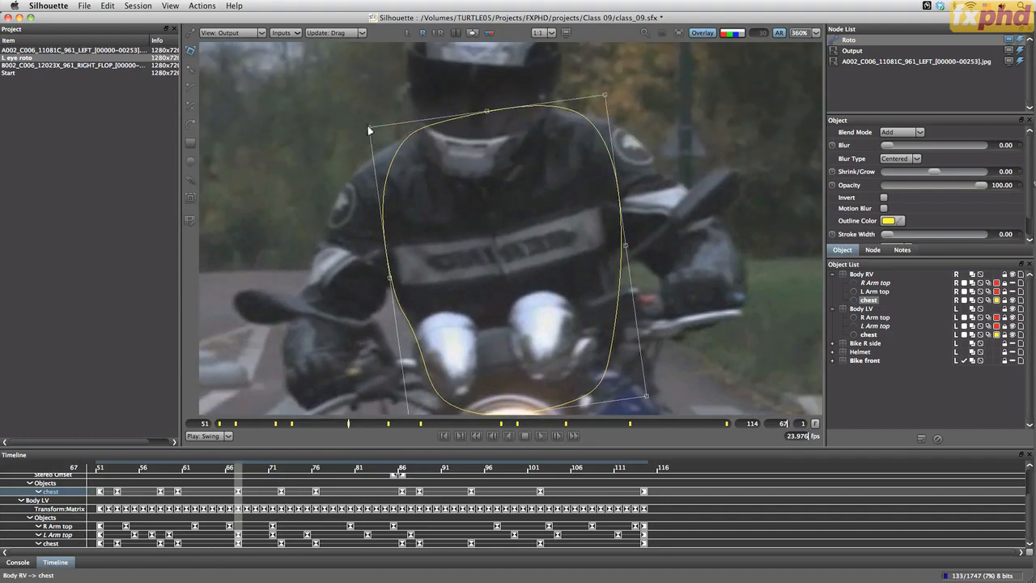
{"action": "left_click_drag", "start_coordinate": [369, 129], "coordinate": [368, 126]}
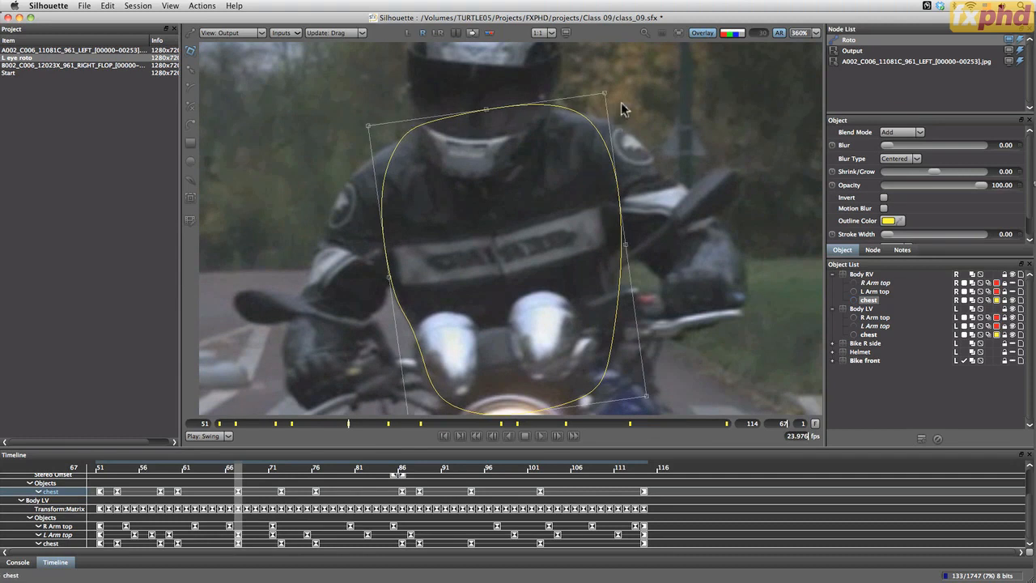
{"action": "left_click_drag", "start_coordinate": [602, 93], "coordinate": [599, 92]}
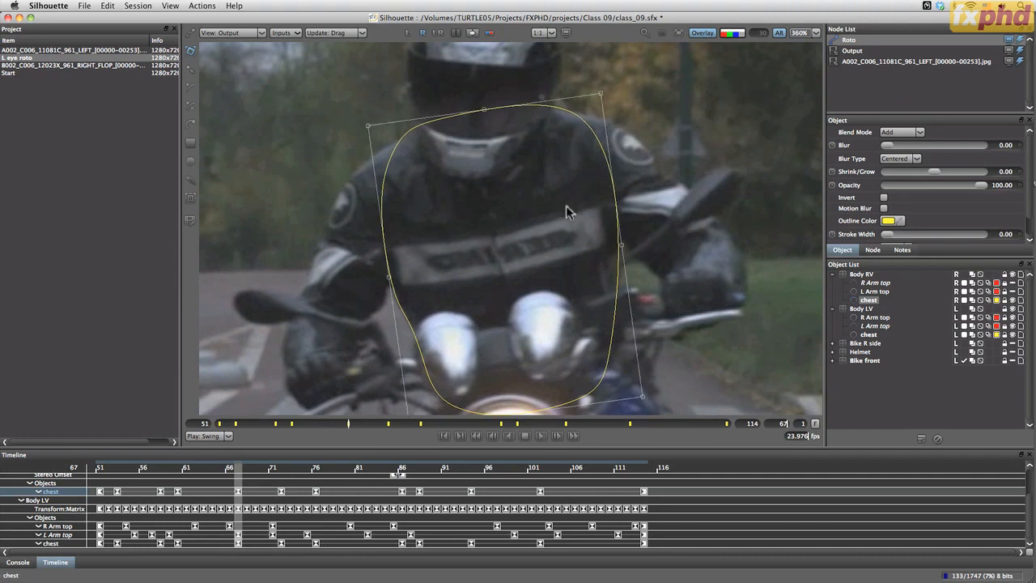
Nudge the lower corners and the upper-left corner of Body RV's chest shape to fit the torso at keyframe 60
{"action": "left_click_drag", "start_coordinate": [519, 357], "coordinate": [516, 269]}
{"action": "left_click", "coordinate": [292, 423]}
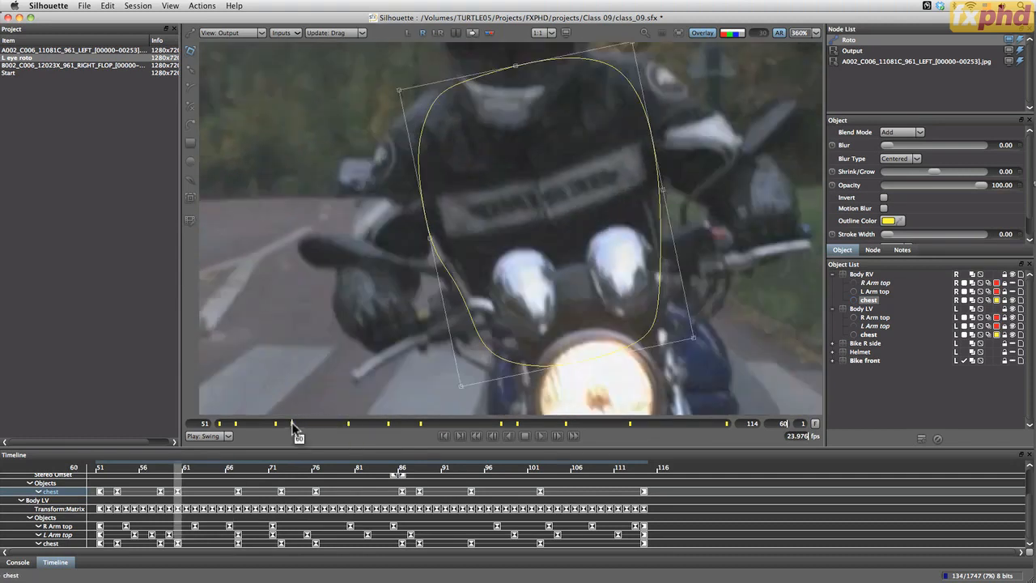
{"action": "left_click", "coordinate": [468, 386]}
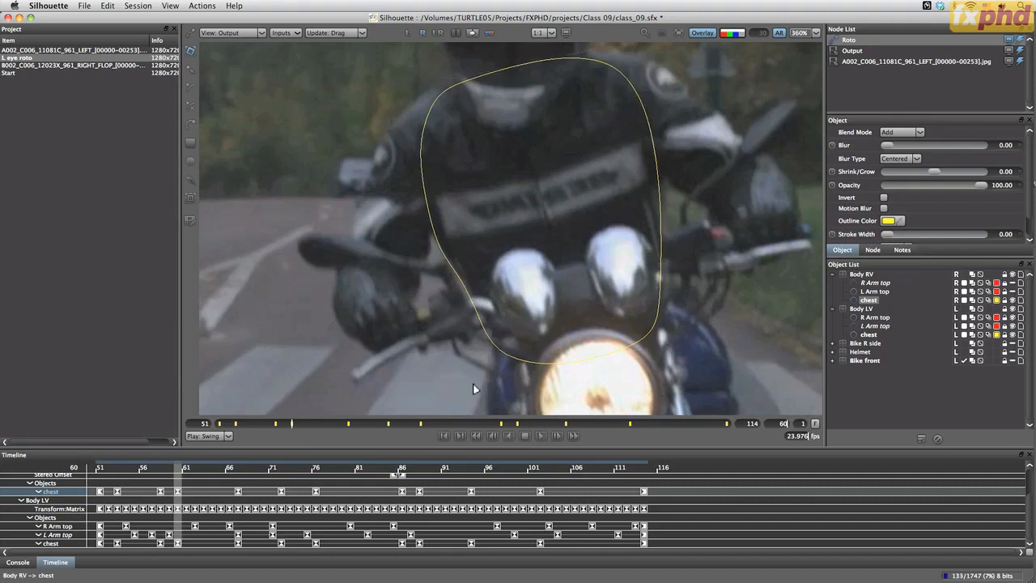
{"action": "left_click", "coordinate": [659, 267]}
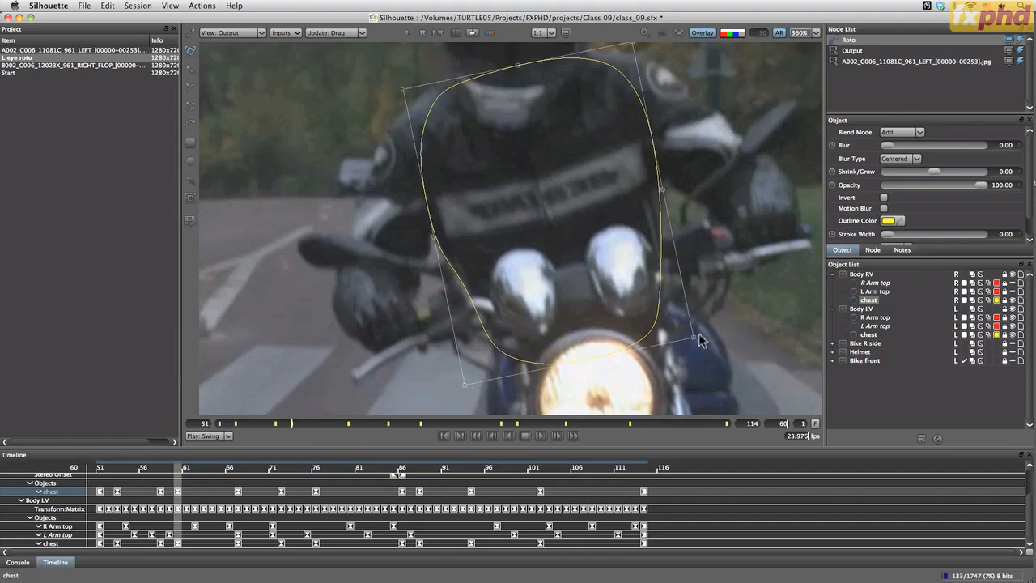
{"action": "left_click_drag", "start_coordinate": [698, 335], "coordinate": [704, 334]}
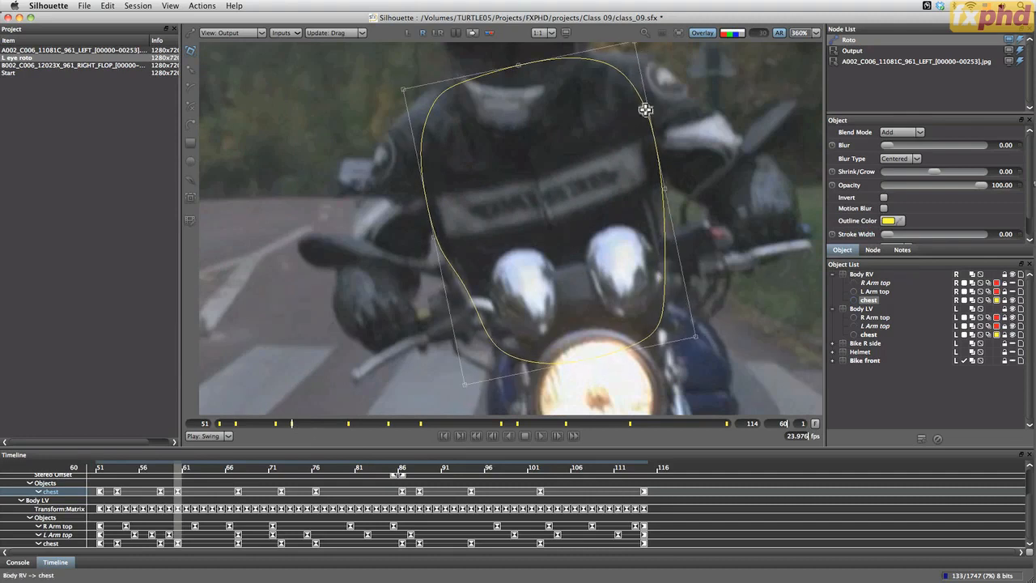
{"action": "left_click_drag", "start_coordinate": [598, 169], "coordinate": [632, 150]}
{"action": "left_click_drag", "start_coordinate": [388, 200], "coordinate": [381, 196]}
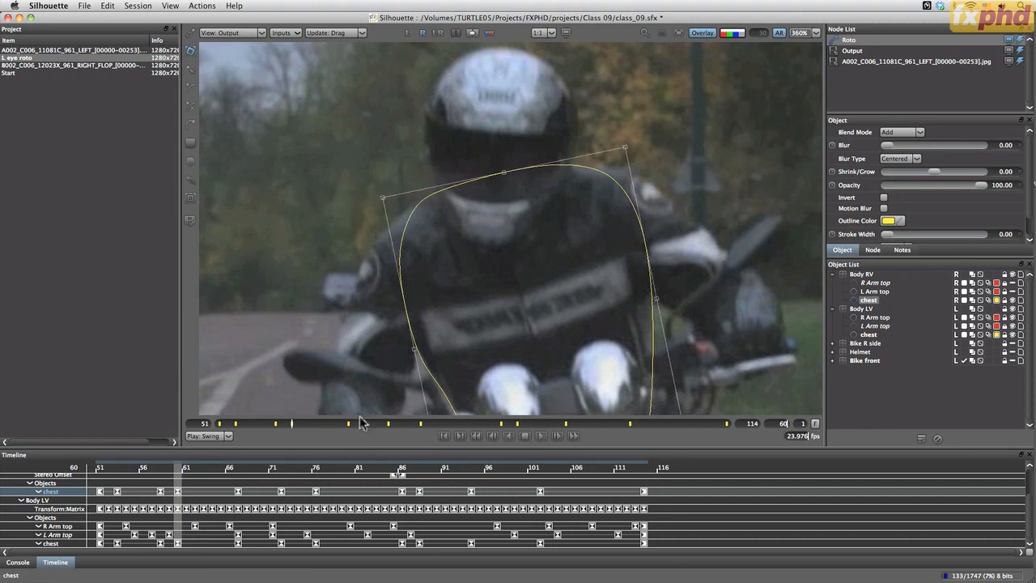
Adjust the upper and lower corners of Body RV's chest shape to match the rider's torso at keyframe 58
{"action": "left_click", "coordinate": [275, 424]}
{"action": "left_click_drag", "start_coordinate": [390, 238], "coordinate": [384, 229]}
{"action": "left_click_drag", "start_coordinate": [623, 185], "coordinate": [620, 186]}
{"action": "left_click", "coordinate": [536, 351]}
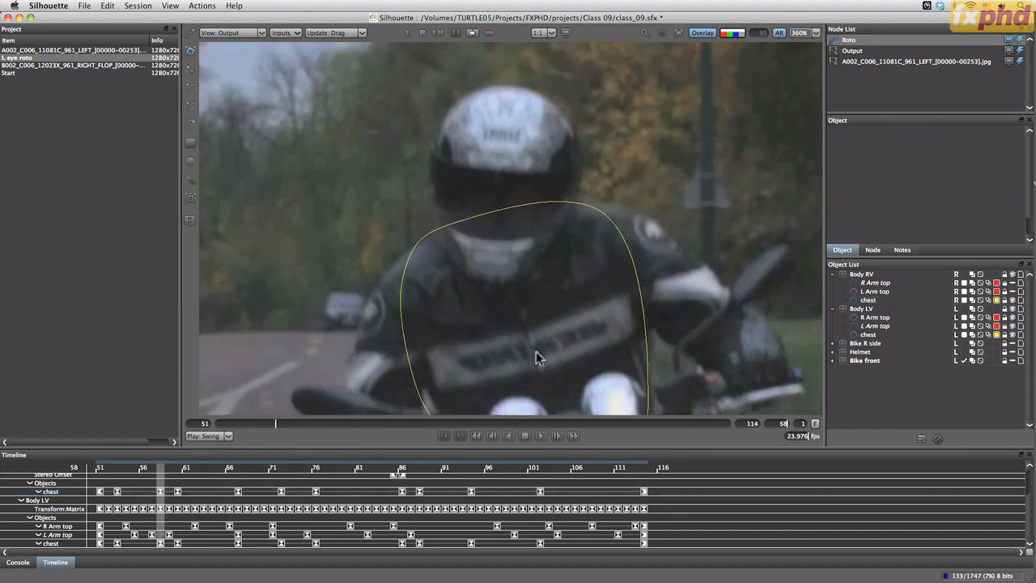
{"action": "left_click_drag", "start_coordinate": [547, 362], "coordinate": [508, 206]}
{"action": "left_click", "coordinate": [605, 312]}
{"action": "left_click_drag", "start_coordinate": [638, 331], "coordinate": [645, 329]}
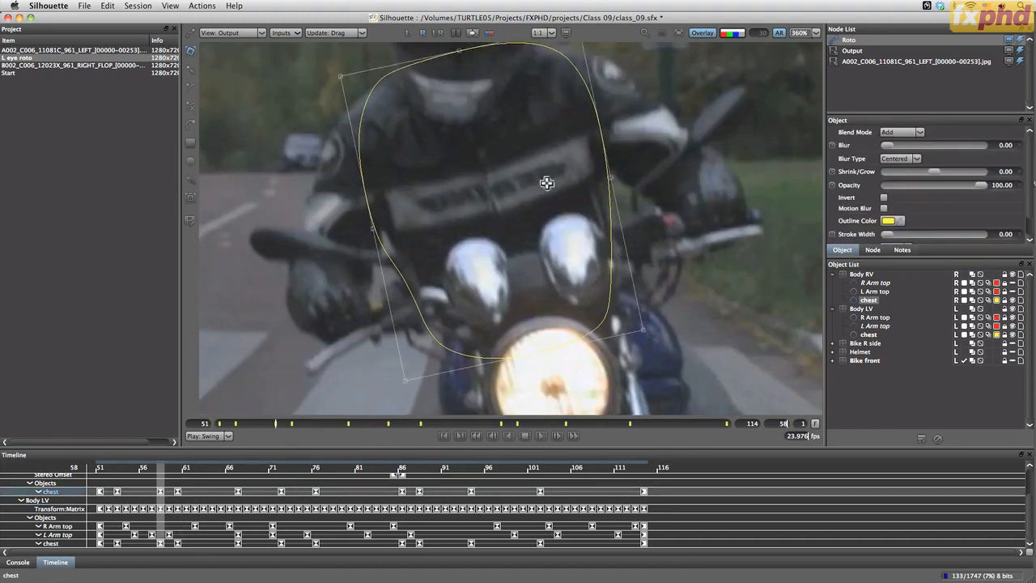
{"action": "left_click_drag", "start_coordinate": [547, 183], "coordinate": [538, 224]}
{"action": "left_click_drag", "start_coordinate": [567, 64], "coordinate": [576, 63]}
{"action": "left_click_drag", "start_coordinate": [488, 321], "coordinate": [495, 253]}
{"action": "left_click_drag", "start_coordinate": [403, 351], "coordinate": [414, 352]}
Fine-tune the lower-right and both upper corners of Body RV's chest shape at keyframe 53
{"action": "left_click", "coordinate": [235, 423]}
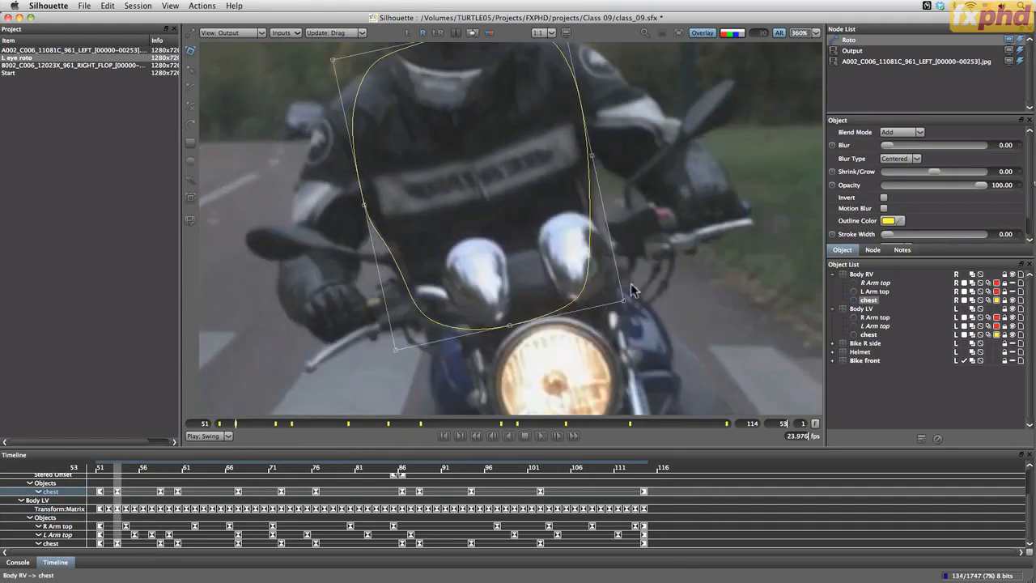
{"action": "left_click_drag", "start_coordinate": [624, 300], "coordinate": [628, 300]}
{"action": "left_click_drag", "start_coordinate": [502, 189], "coordinate": [512, 291]}
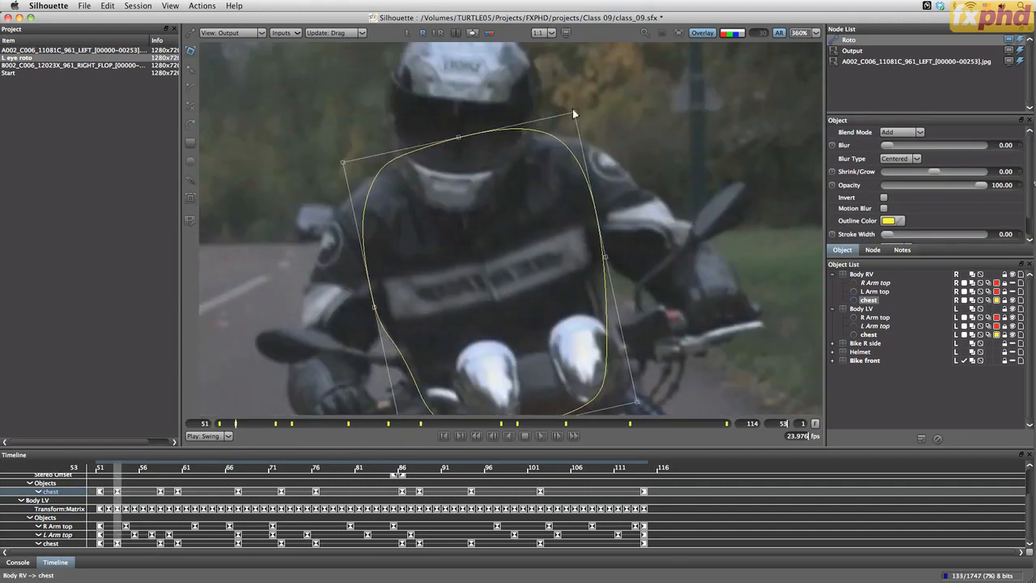
{"action": "left_click_drag", "start_coordinate": [573, 114], "coordinate": [577, 114]}
{"action": "left_click_drag", "start_coordinate": [344, 163], "coordinate": [341, 162]}
{"action": "left_click_drag", "start_coordinate": [514, 367], "coordinate": [480, 227]}
Reposition the corners of Body RV's chest shape around the shoulders and lower torso at the first frame, 51
{"action": "left_click", "coordinate": [218, 423]}
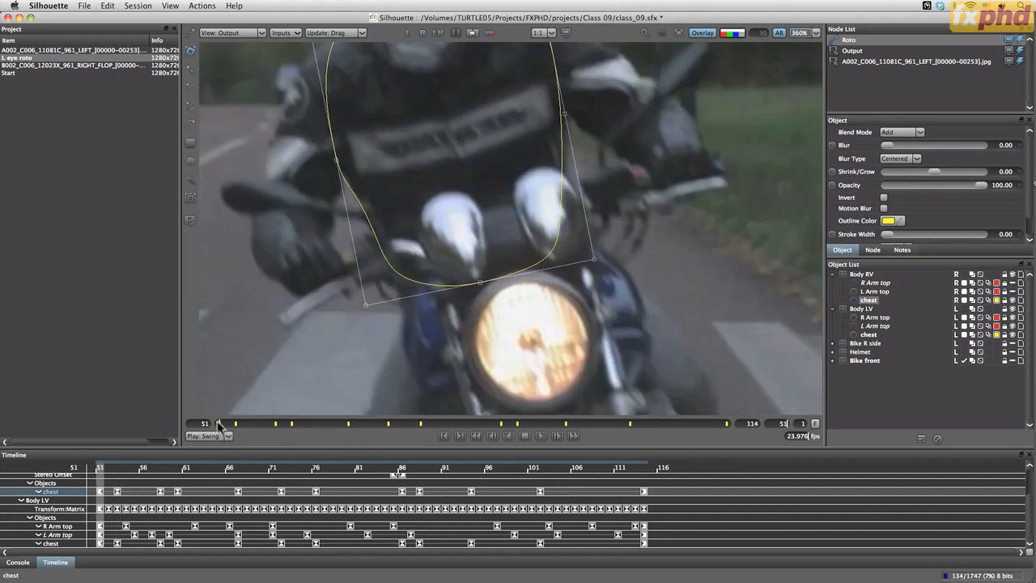
{"action": "left_click_drag", "start_coordinate": [560, 236], "coordinate": [540, 272]}
{"action": "left_click_drag", "start_coordinate": [573, 294], "coordinate": [580, 295]}
{"action": "left_click_drag", "start_coordinate": [534, 154], "coordinate": [530, 278]}
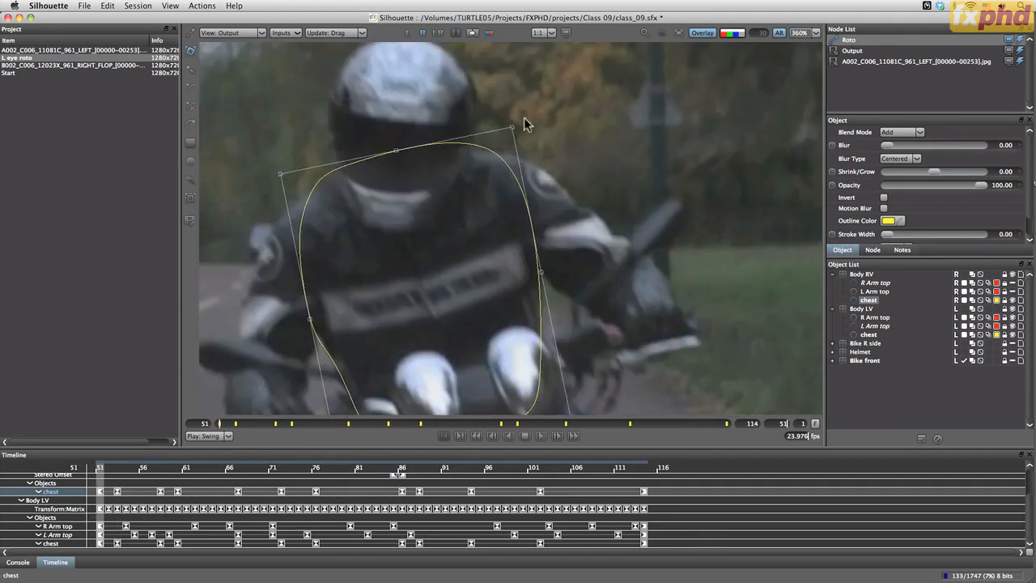
{"action": "mouse_move", "coordinate": [524, 121]}
{"action": "left_mouse_down"}
{"action": "mouse_move", "coordinate": [522, 140]}
{"action": "mouse_move", "coordinate": [517, 133]}
{"action": "left_mouse_up"}
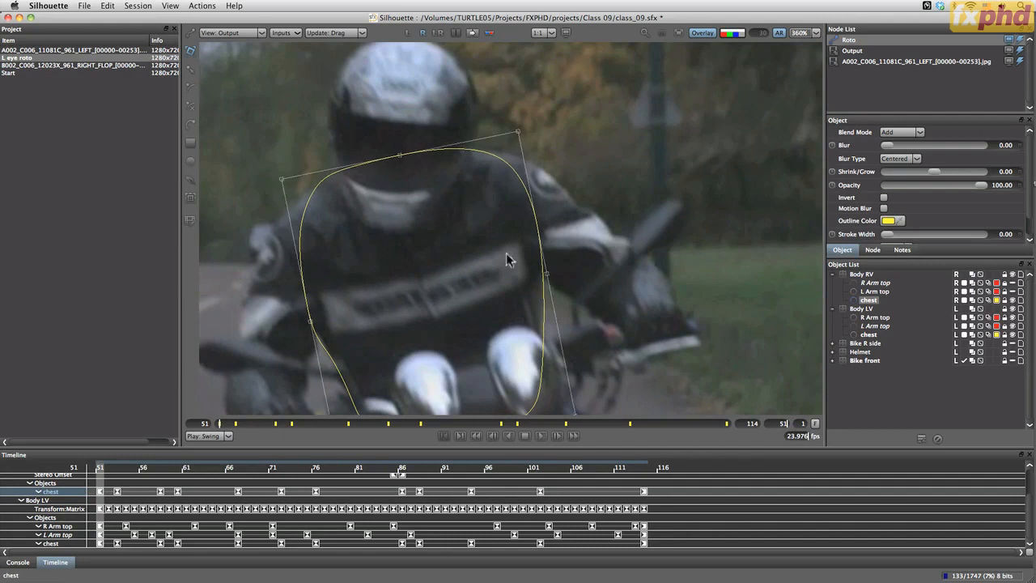
{"action": "left_click_drag", "start_coordinate": [507, 255], "coordinate": [492, 195]}
{"action": "left_click_drag", "start_coordinate": [560, 356], "coordinate": [560, 357]}
{"action": "mouse_move", "coordinate": [266, 119]}
{"action": "left_mouse_down"}
{"action": "mouse_move", "coordinate": [276, 140]}
{"action": "mouse_move", "coordinate": [265, 119]}
{"action": "left_mouse_up"}
{"action": "left_click_drag", "start_coordinate": [323, 405], "coordinate": [323, 405]}
{"action": "left_click_drag", "start_coordinate": [266, 120], "coordinate": [267, 119]}
Play back the shot to check how Body RV's chest shape follows the rider
{"action": "left_click", "coordinate": [542, 435]}
{"action": "left_click_drag", "start_coordinate": [440, 313], "coordinate": [504, 335]}
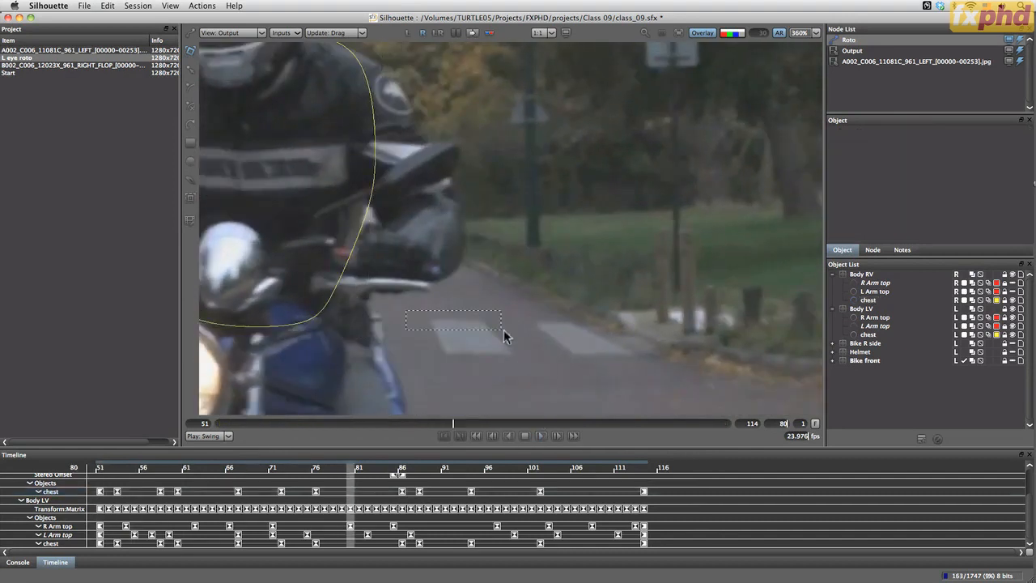
{"action": "left_click_drag", "start_coordinate": [203, 280], "coordinate": [475, 340]}
Add a correcting keyframe to Body RV's chest shape at frame 56 by adjusting its upper edge below the helmet
{"action": "left_click_drag", "start_coordinate": [219, 426], "coordinate": [257, 429]}
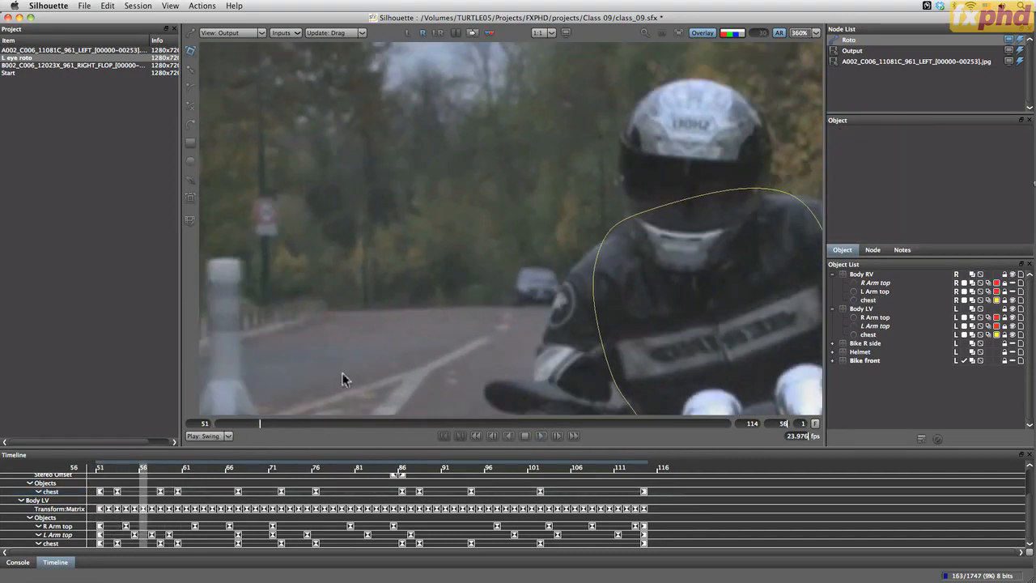
{"action": "left_click_drag", "start_coordinate": [772, 313], "coordinate": [492, 241]}
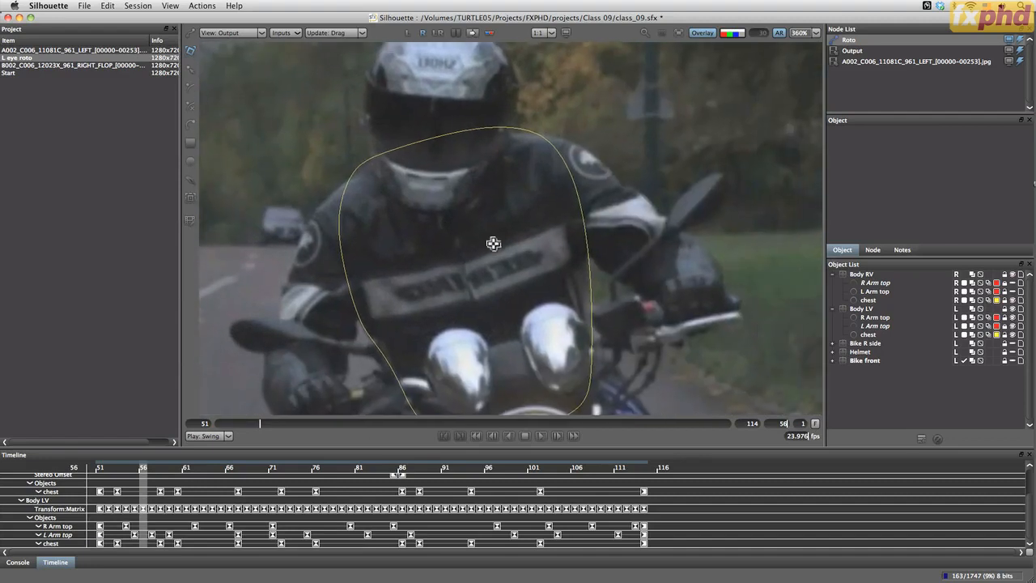
{"action": "left_click", "coordinate": [871, 283]}
{"action": "left_click", "coordinate": [869, 300]}
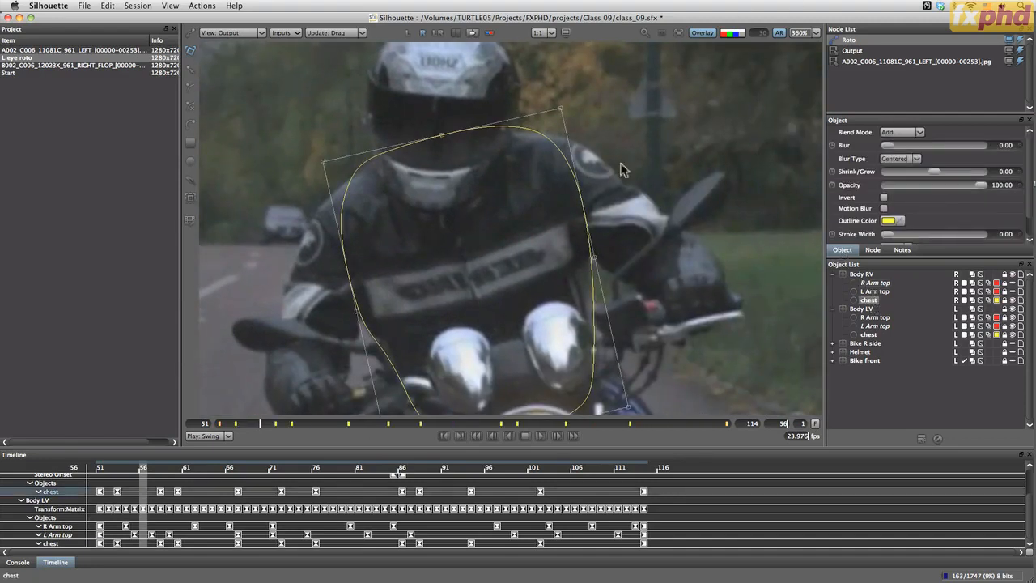
{"action": "left_click_drag", "start_coordinate": [444, 134], "coordinate": [443, 139]}
{"action": "left_click_drag", "start_coordinate": [502, 295], "coordinate": [467, 293]}
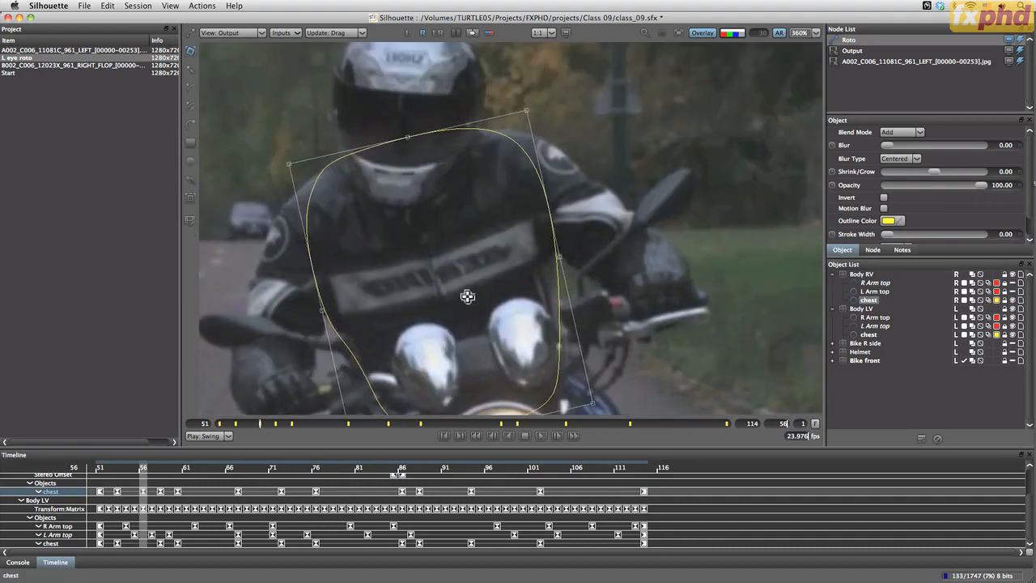
{"action": "left_click_drag", "start_coordinate": [404, 136], "coordinate": [404, 136]}
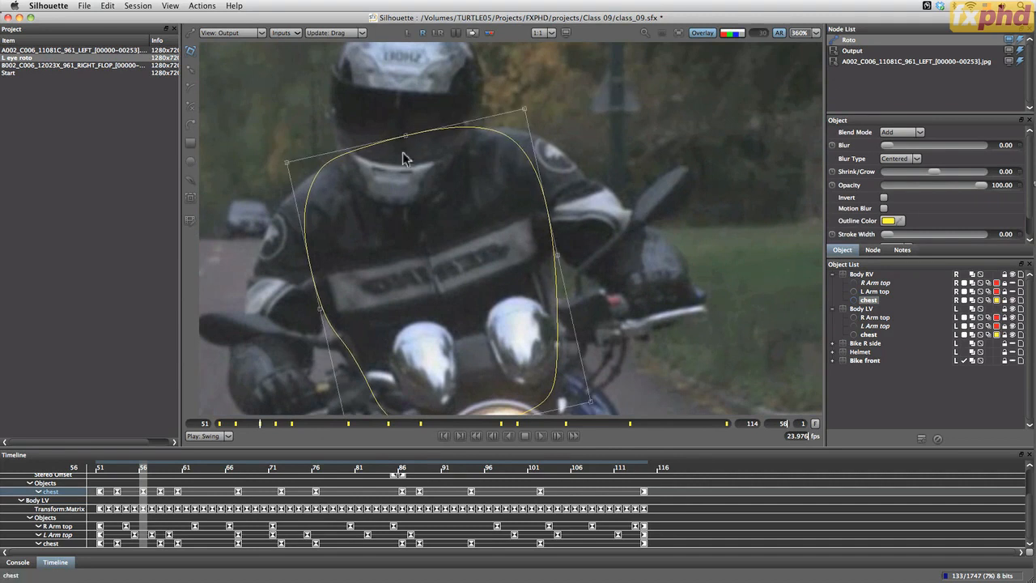
Lower the upper edge of Body RV's chest shape slightly at frame 65 to add a keyframe there
{"action": "left_click", "coordinate": [273, 424]}
{"action": "left_click_drag", "start_coordinate": [275, 424], "coordinate": [301, 424]}
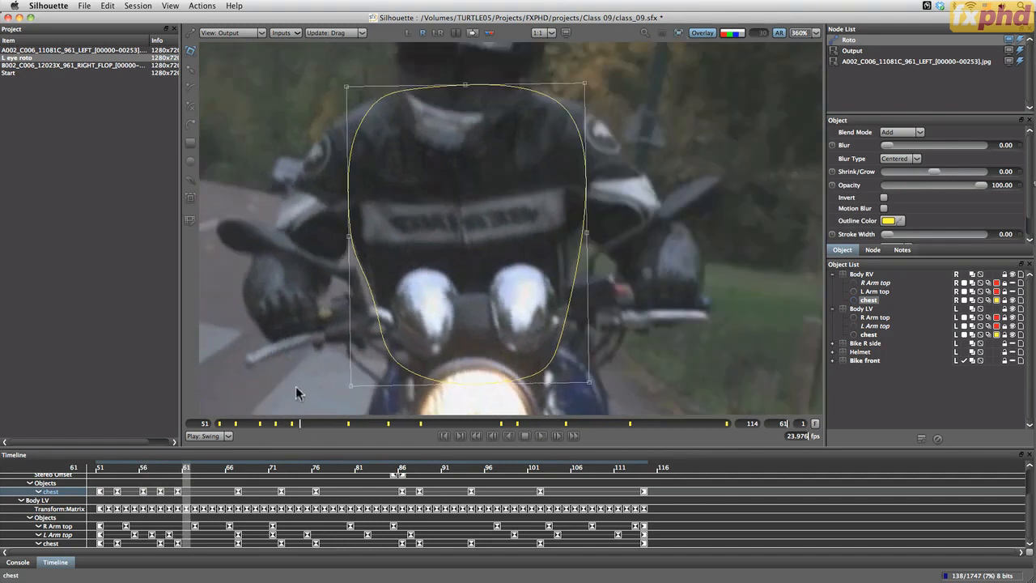
{"action": "left_click_drag", "start_coordinate": [297, 429], "coordinate": [334, 433]}
{"action": "left_click_drag", "start_coordinate": [481, 86], "coordinate": [481, 89]}
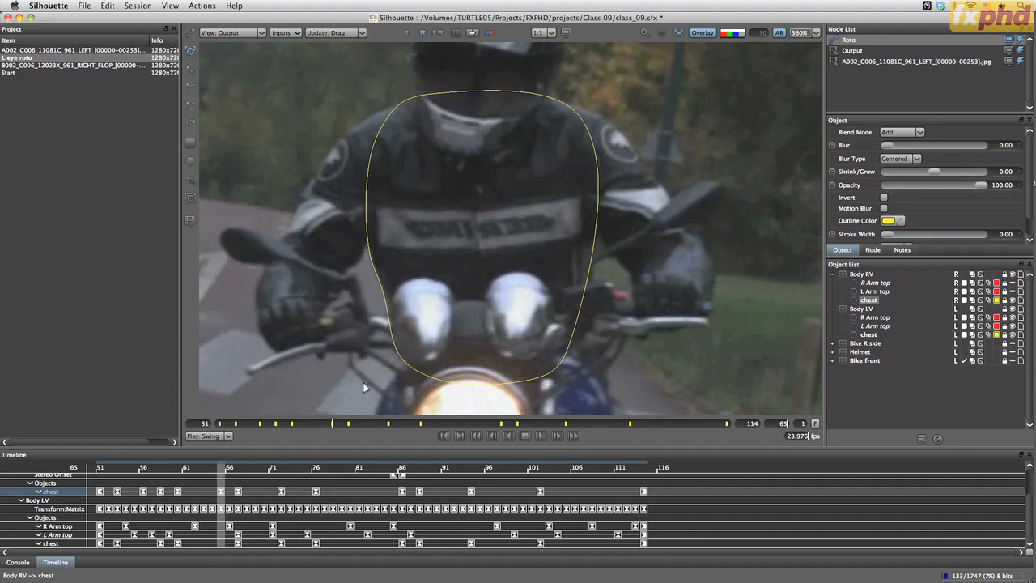
Bring both lower corners of Body RV's chest shape slightly inward at frame 79
{"action": "mouse_move", "coordinate": [332, 425]}
{"action": "left_mouse_down"}
{"action": "mouse_move", "coordinate": [383, 439]}
{"action": "mouse_move", "coordinate": [368, 433]}
{"action": "mouse_move", "coordinate": [445, 432]}
{"action": "left_mouse_up"}
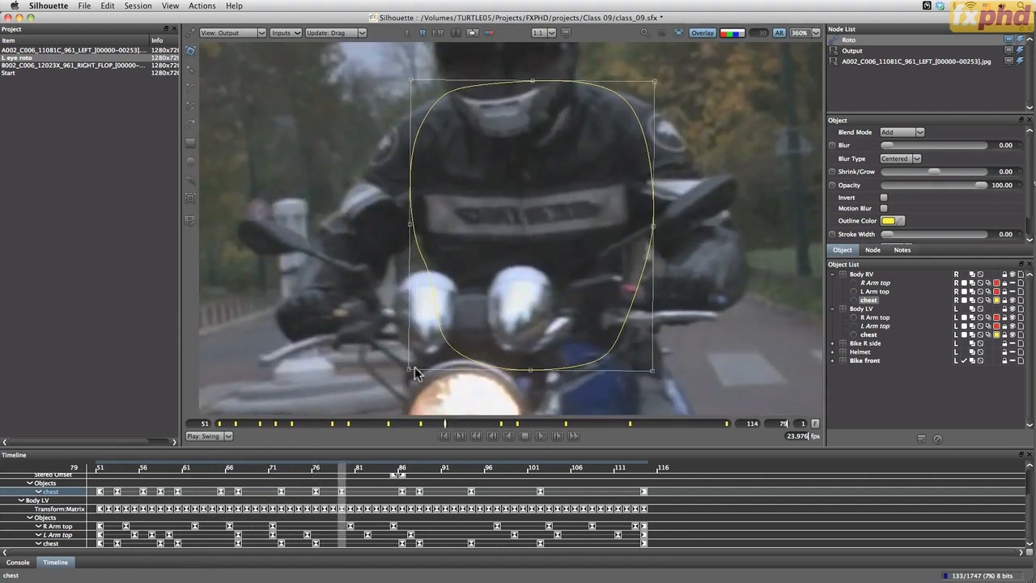
{"action": "left_click_drag", "start_coordinate": [409, 370], "coordinate": [411, 371]}
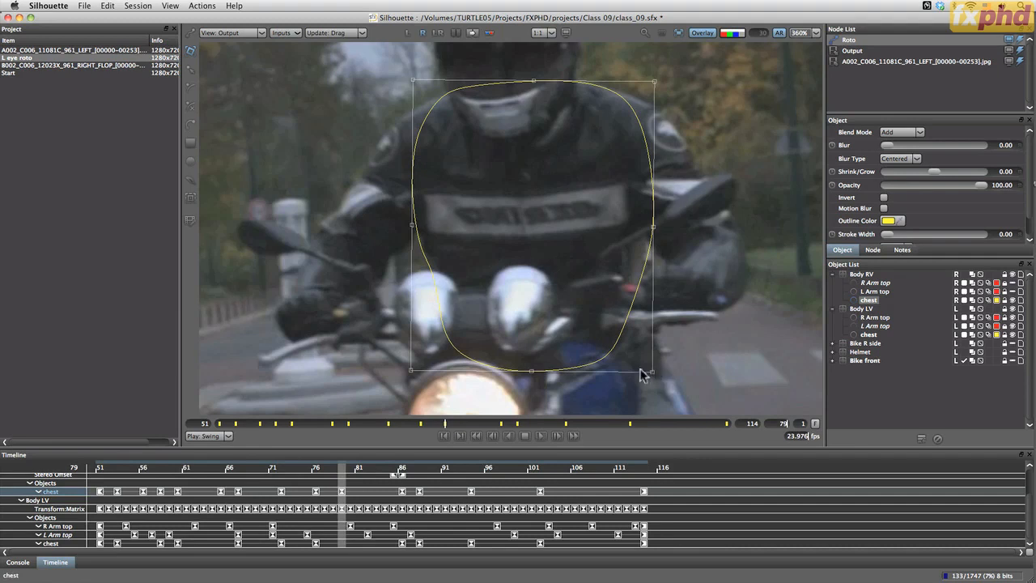
{"action": "left_click_drag", "start_coordinate": [653, 370], "coordinate": [650, 372]}
Adjust the upper-left and lower-left corners of Body RV's chest shape at the last frame, 114
{"action": "left_click_drag", "start_coordinate": [450, 422], "coordinate": [790, 435]}
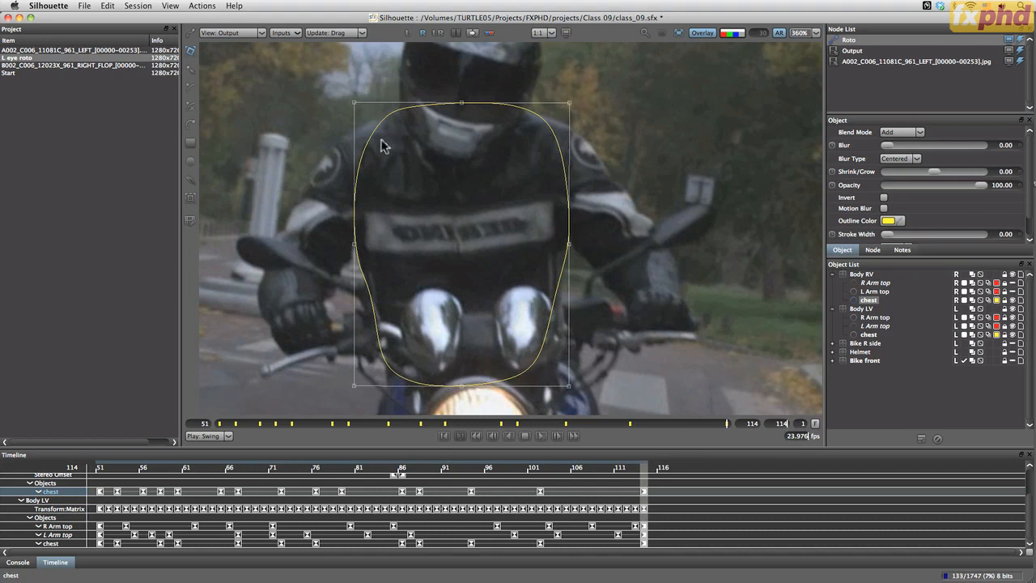
{"action": "left_click_drag", "start_coordinate": [354, 103], "coordinate": [351, 102]}
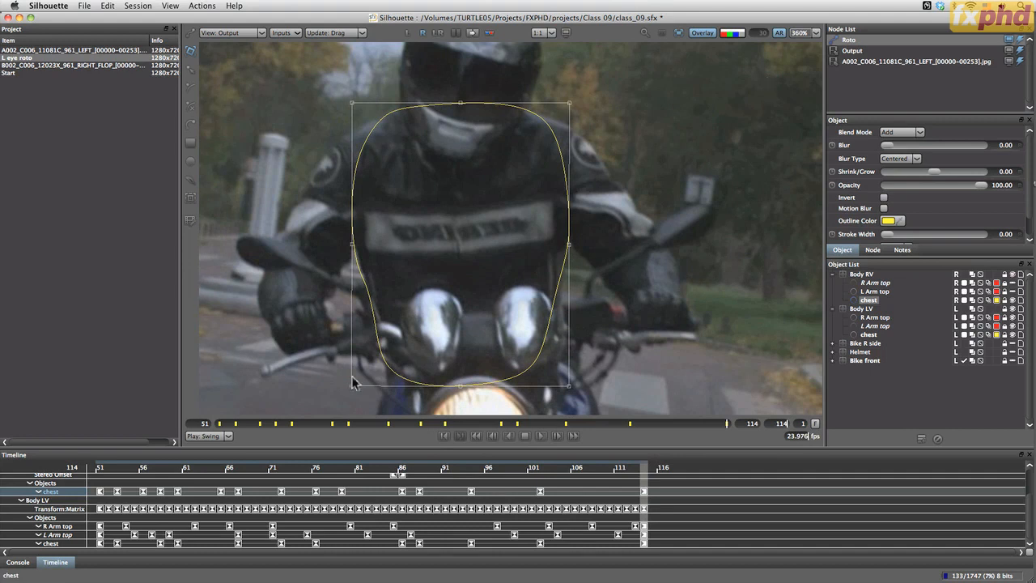
{"action": "left_click_drag", "start_coordinate": [351, 386], "coordinate": [352, 384]}
Play back the chest roto and view both eyes as a full-frame anaglyph at frame 51
{"action": "key", "text": "space"}
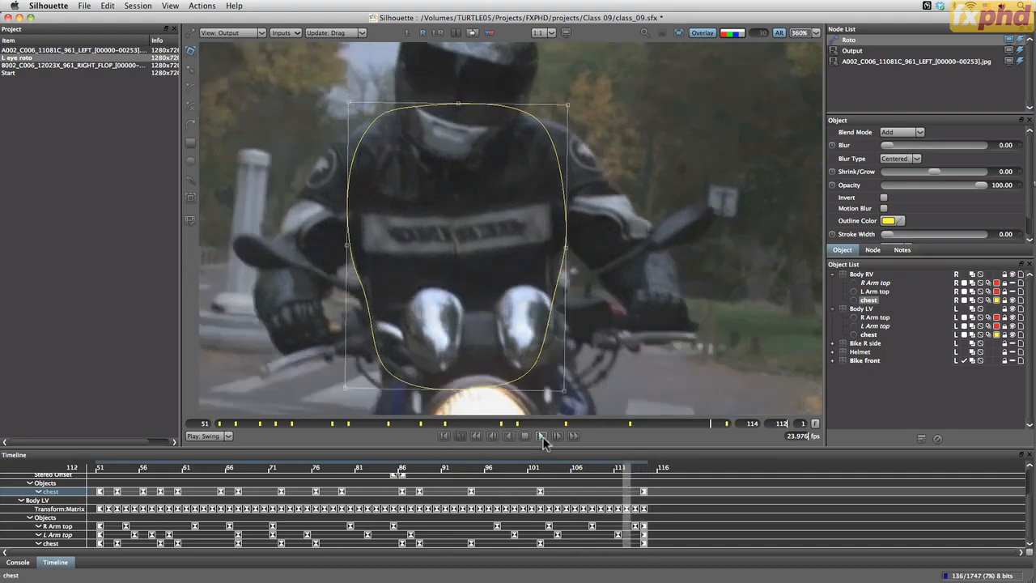
{"action": "left_click", "coordinate": [419, 34]}
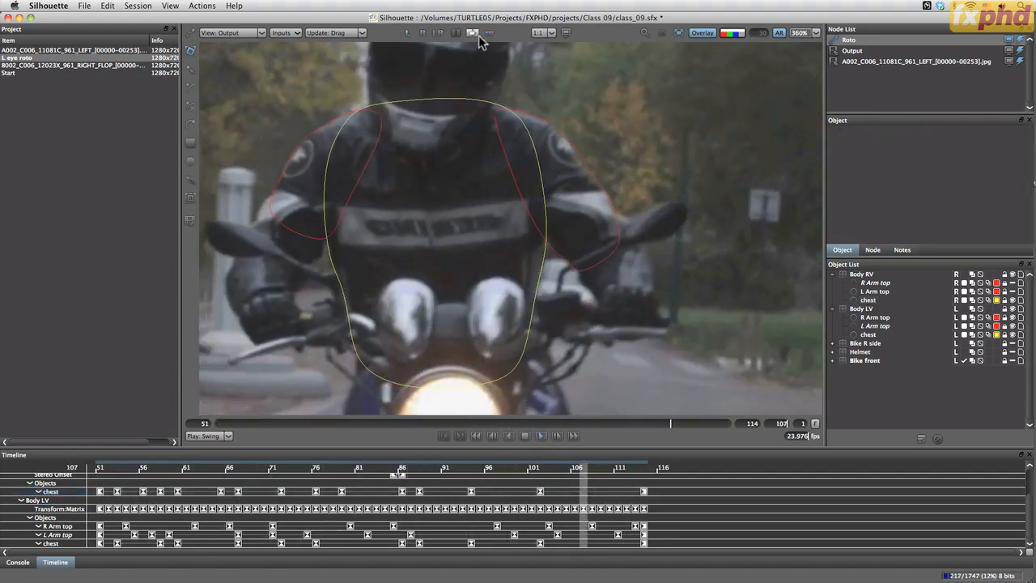
{"action": "left_click", "coordinate": [489, 33]}
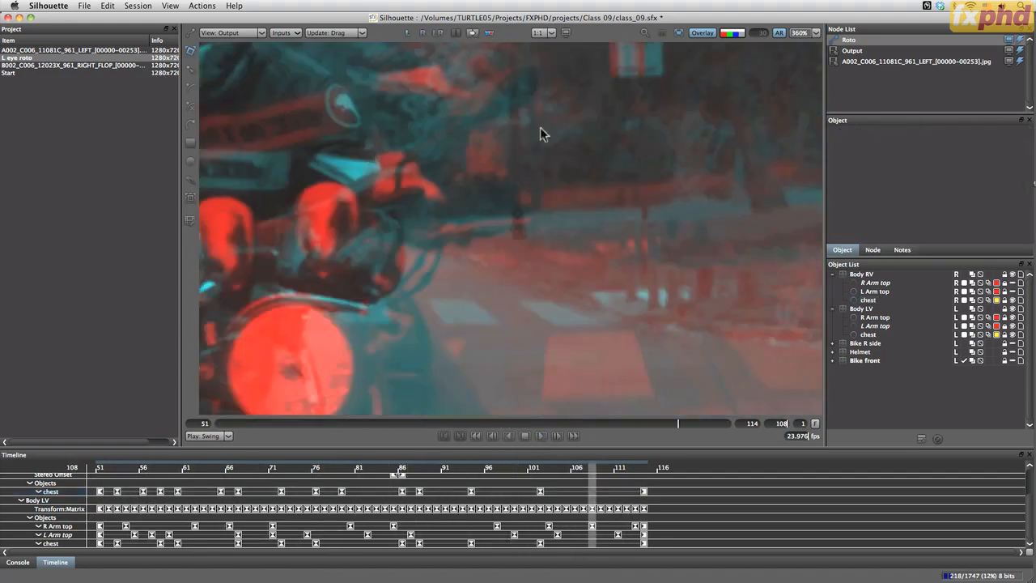
{"action": "key", "text": "f"}
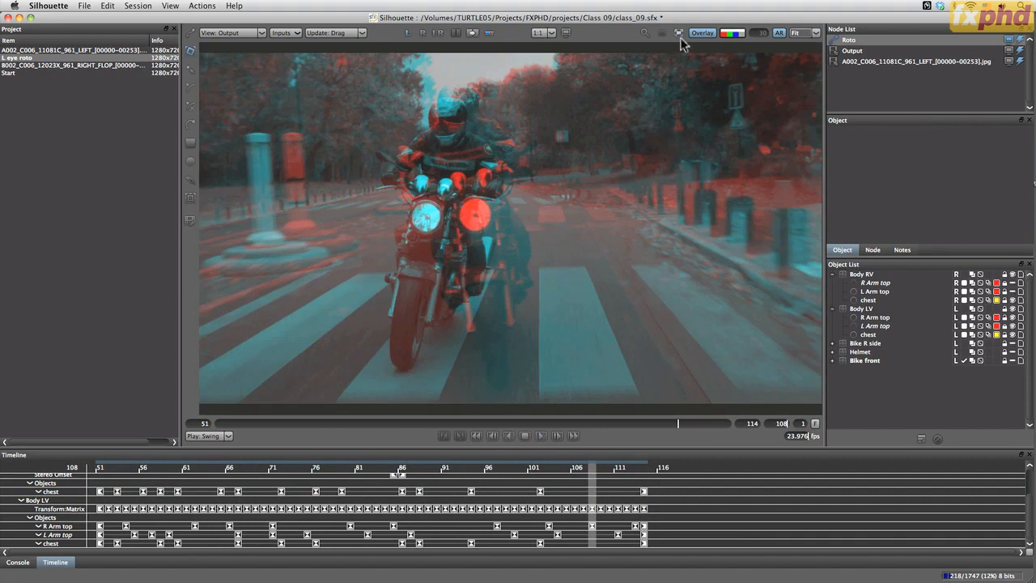
{"action": "left_click_drag", "start_coordinate": [283, 424], "coordinate": [188, 411]}
Display the composite in the viewer and hide the R Arm top and L Arm top shapes of Body LV
{"action": "left_click", "coordinate": [231, 32]}
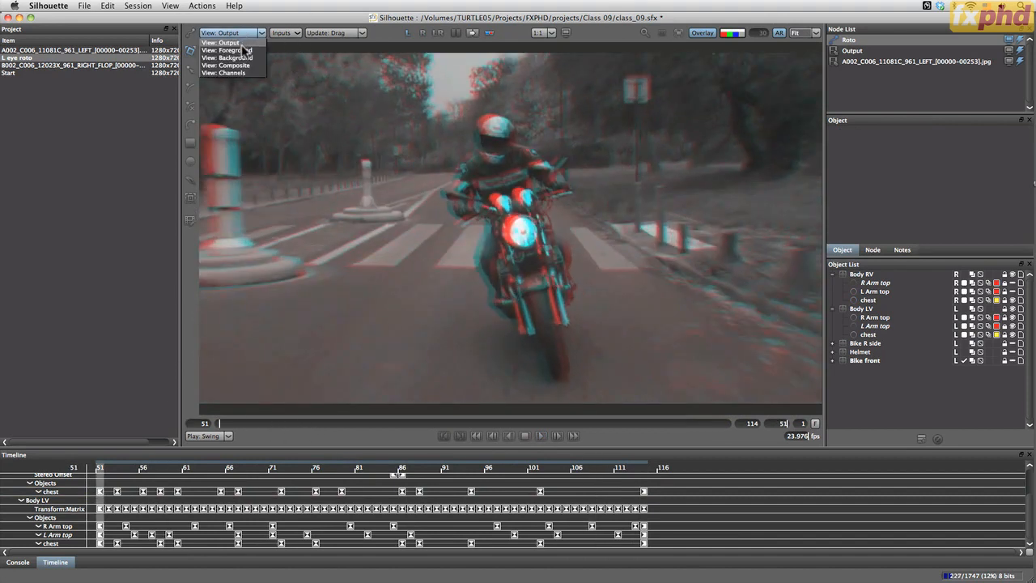
{"action": "left_click", "coordinate": [247, 77]}
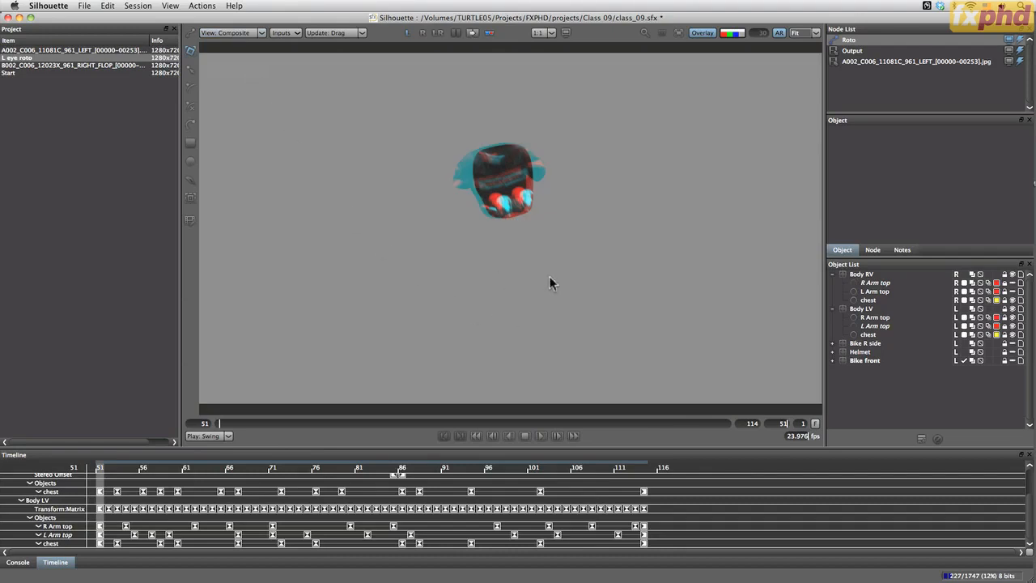
{"action": "left_click", "coordinate": [1015, 326]}
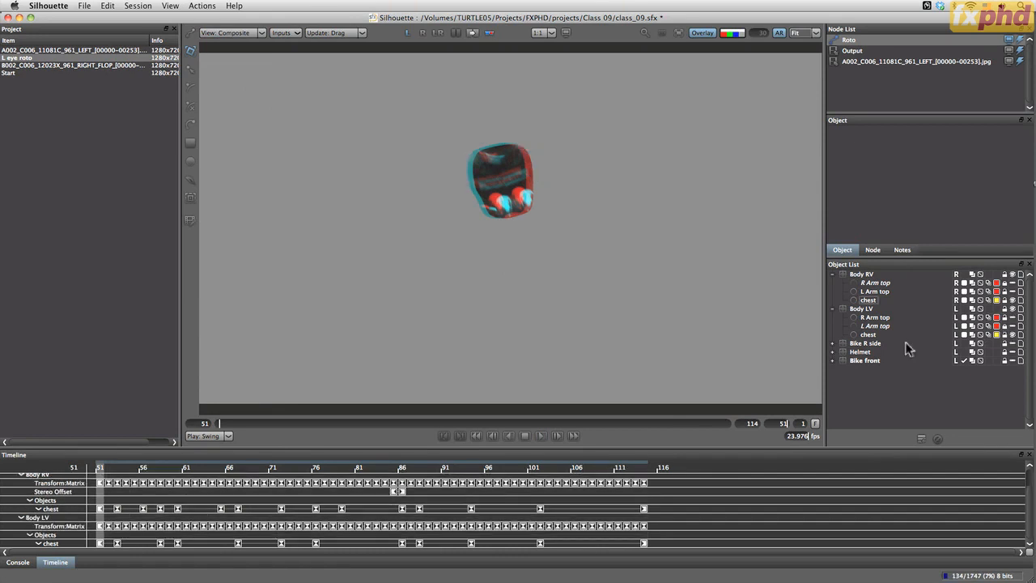
Play and scrub the anaglyph composite to compare the left and right chest shapes up to frame 90
{"action": "left_click", "coordinate": [538, 436]}
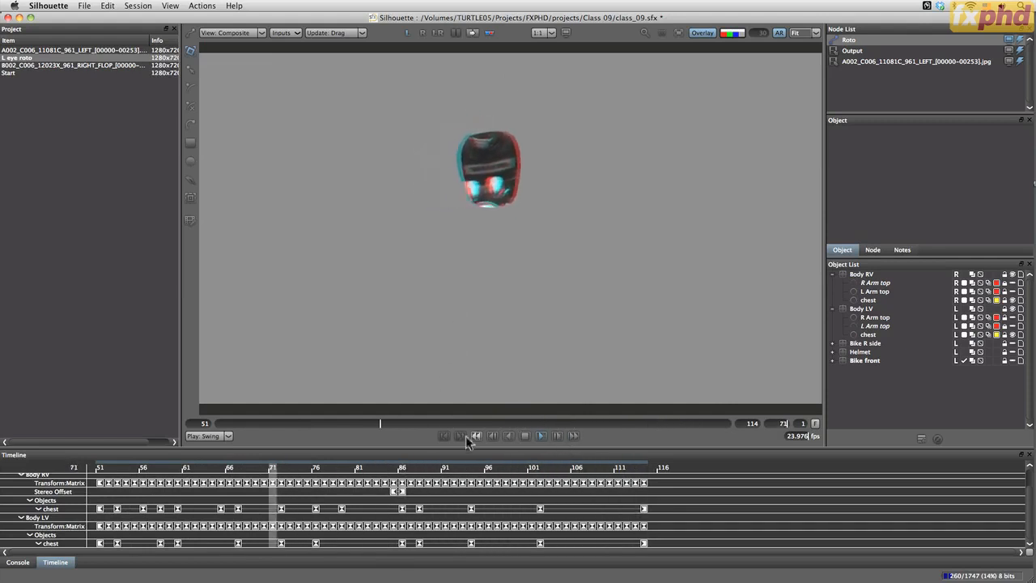
{"action": "left_click", "coordinate": [524, 436]}
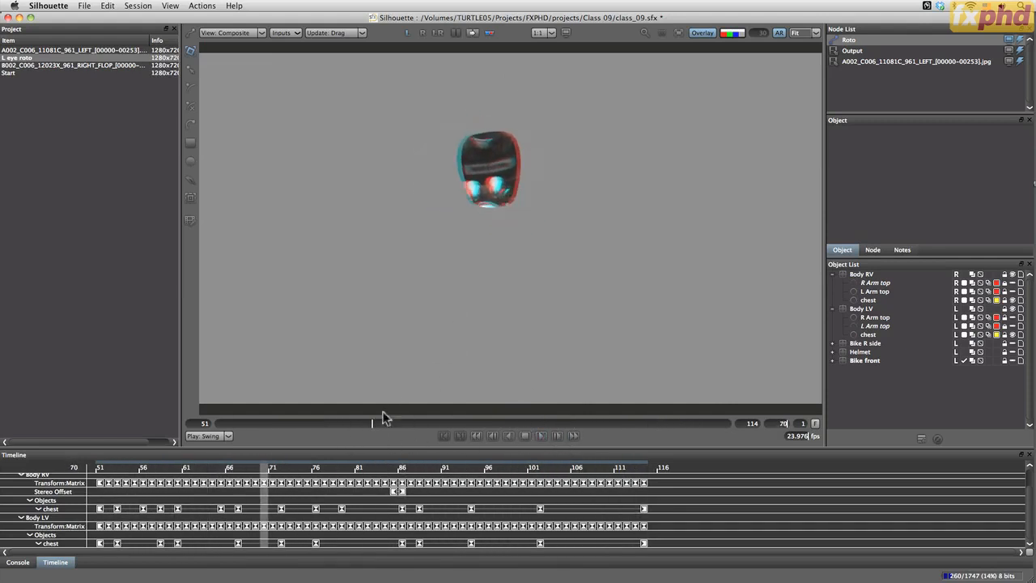
{"action": "mouse_move", "coordinate": [375, 421]}
{"action": "left_mouse_down"}
{"action": "mouse_move", "coordinate": [742, 427]}
{"action": "mouse_move", "coordinate": [527, 430]}
{"action": "mouse_move", "coordinate": [294, 453]}
{"action": "mouse_move", "coordinate": [242, 447]}
{"action": "mouse_move", "coordinate": [534, 444]}
{"action": "left_mouse_up"}
Turn off the anaglyph display and save the project
{"action": "left_click", "coordinate": [492, 35]}
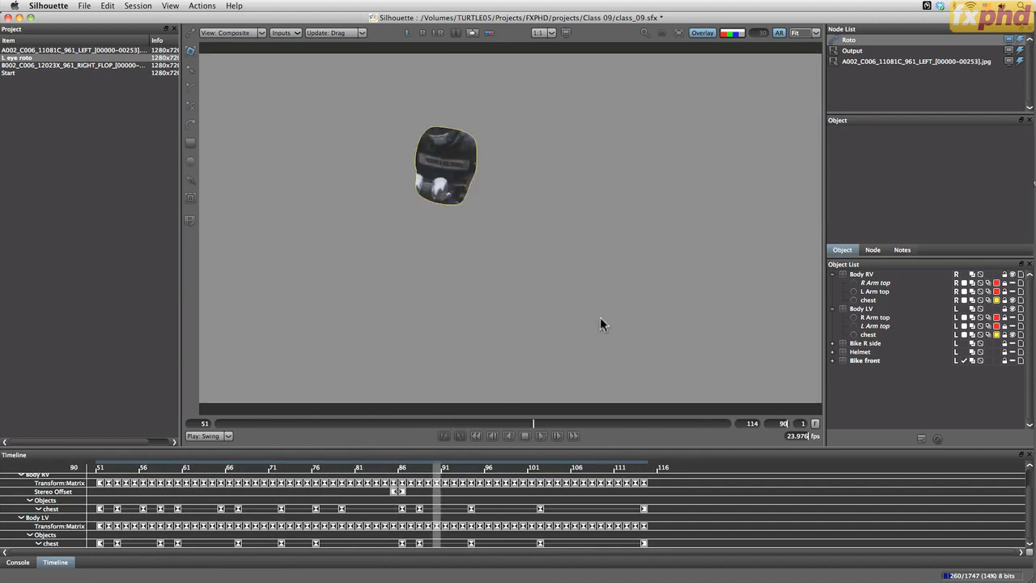
{"action": "key", "text": "super+s"}
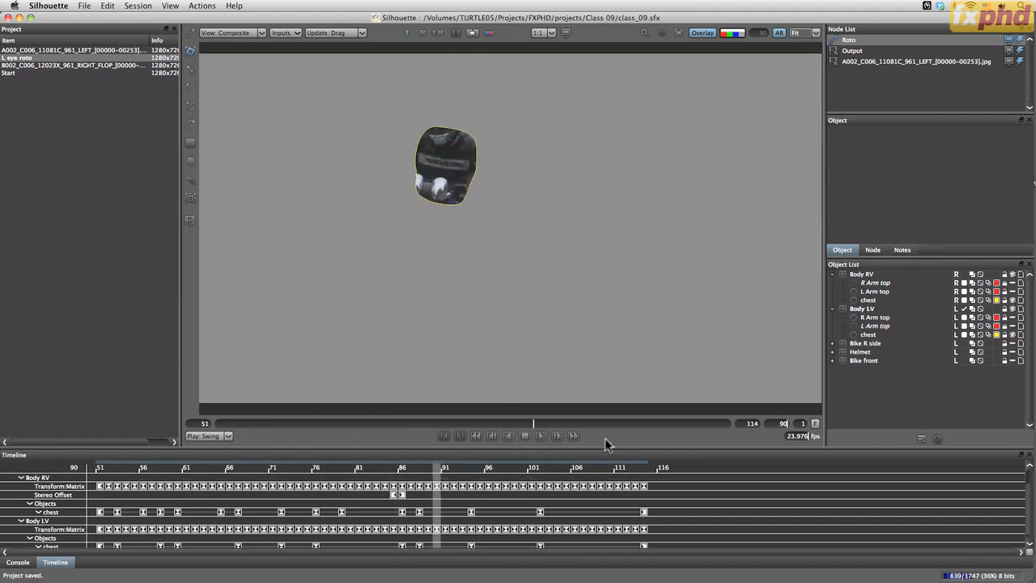
Show the R Arm top and L Arm top shapes of Body RV and Body LV and display the foreground in the viewer
{"action": "left_click", "coordinate": [873, 275]}
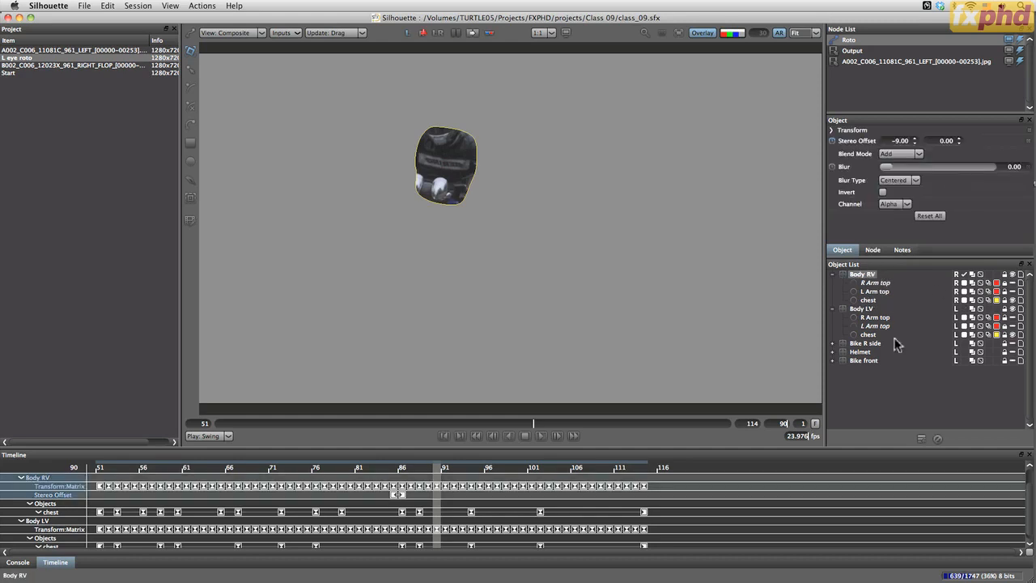
{"action": "left_click", "coordinate": [891, 378]}
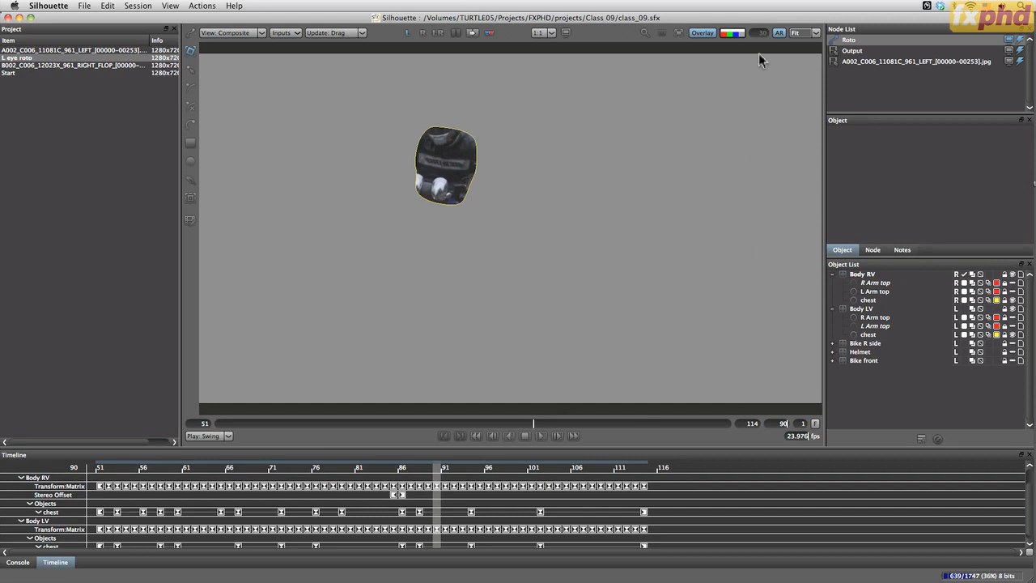
{"action": "left_click", "coordinate": [858, 290]}
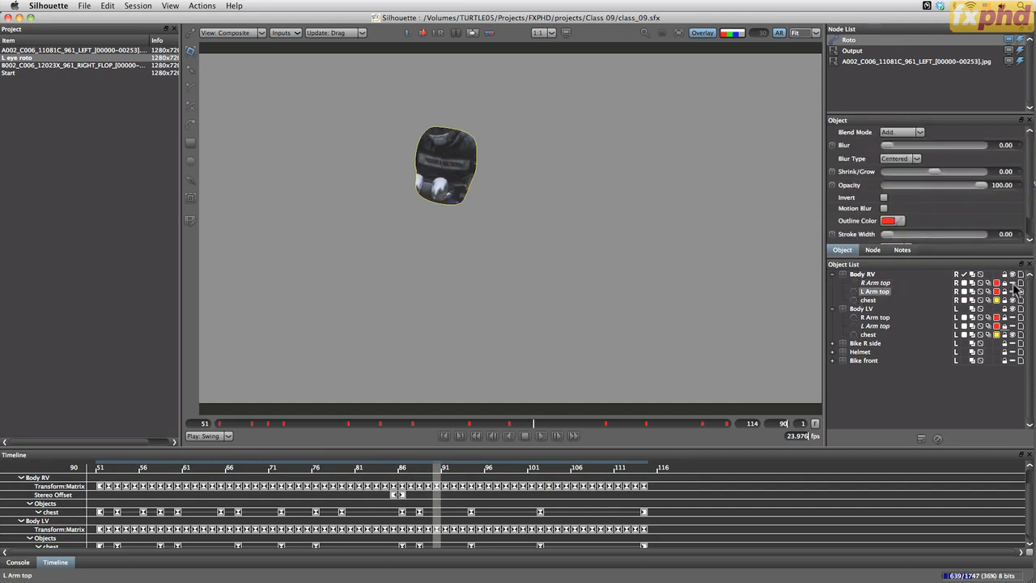
{"action": "left_click_drag", "start_coordinate": [1013, 284], "coordinate": [1013, 326]}
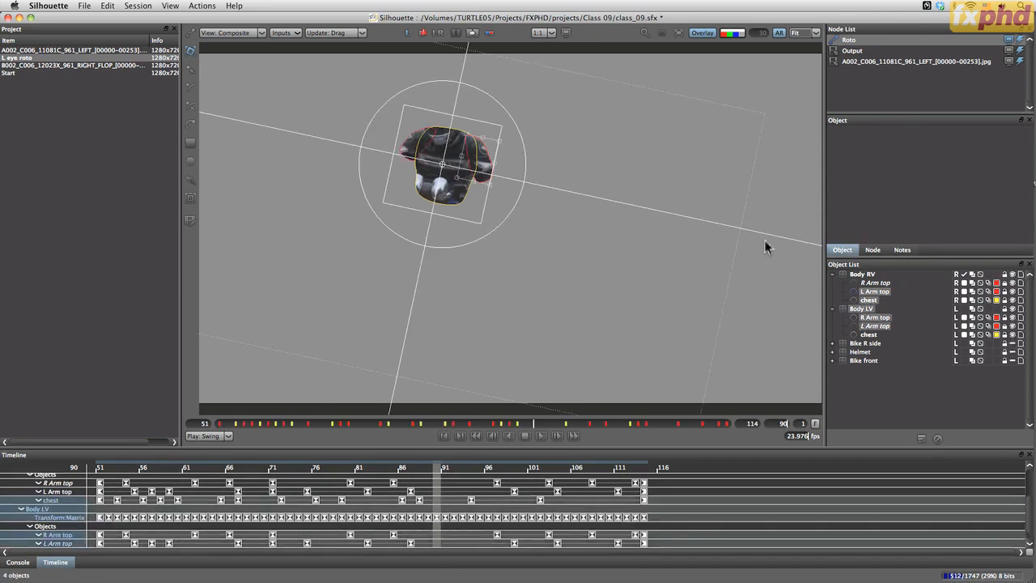
{"action": "left_click", "coordinate": [873, 387]}
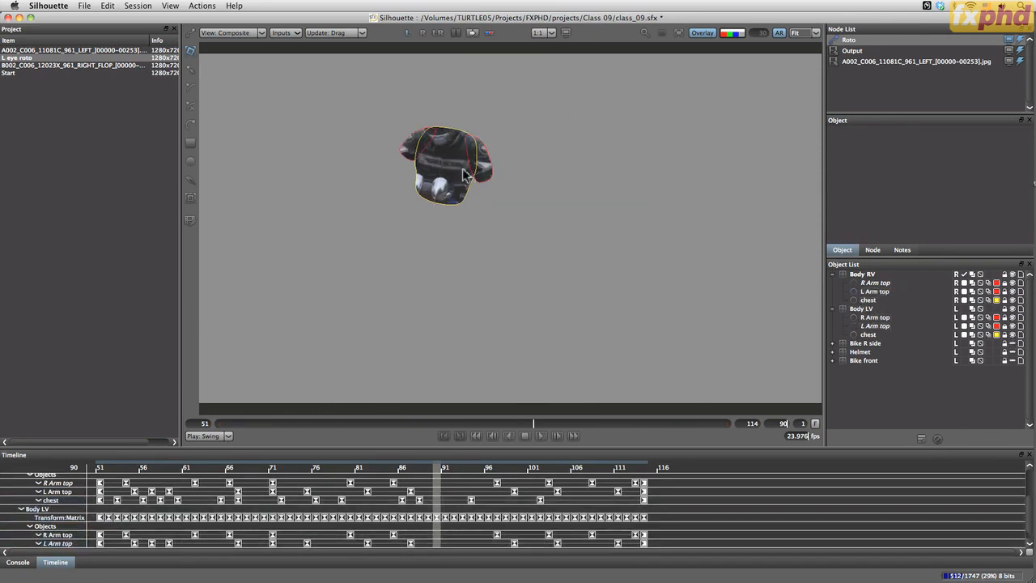
{"action": "left_click", "coordinate": [246, 33]}
{"action": "left_click", "coordinate": [236, 51]}
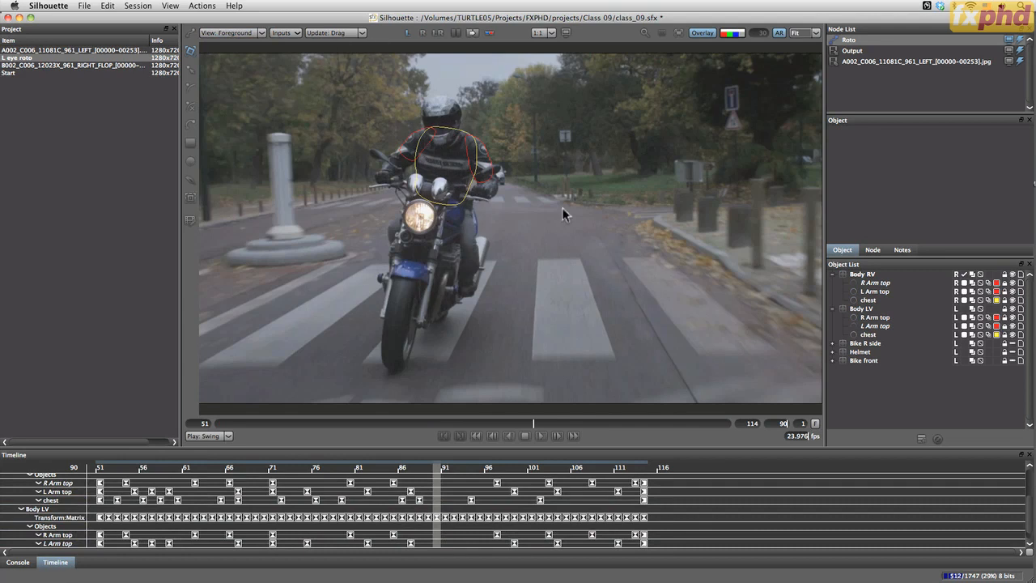
Open the render options for the active node and turn off Slap-comp
{"action": "left_click", "coordinate": [202, 6]}
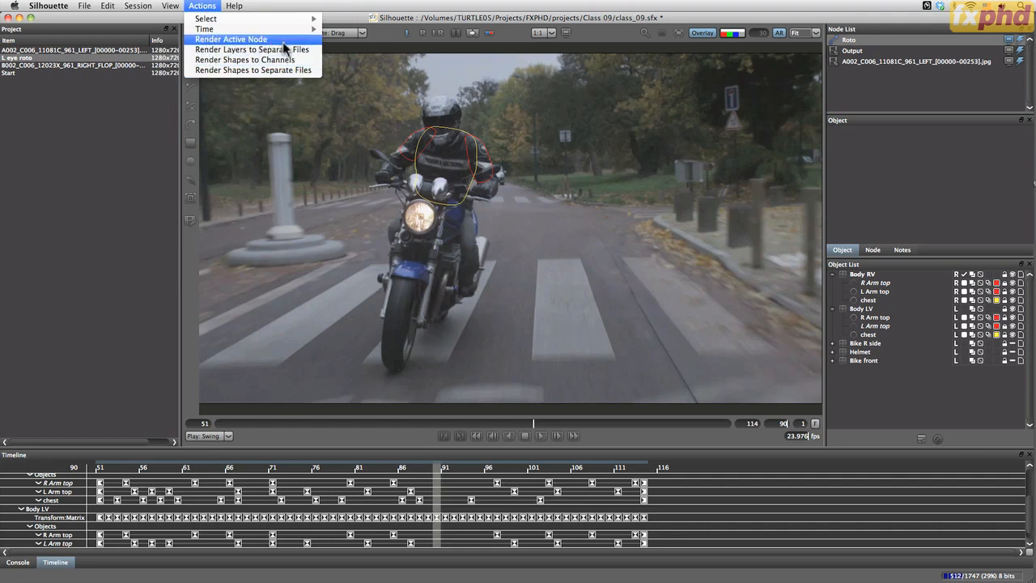
{"action": "left_click", "coordinate": [285, 41]}
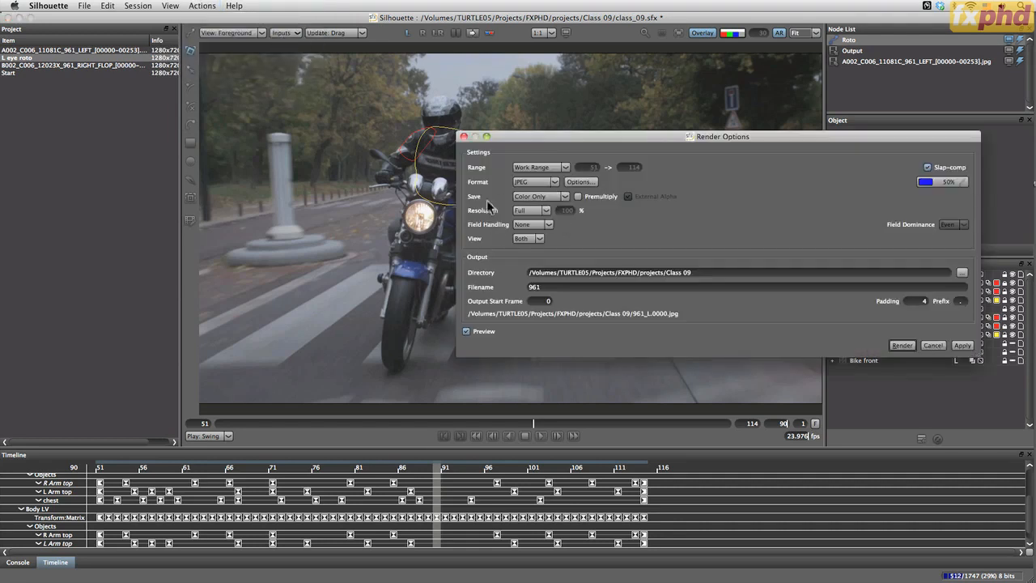
{"action": "left_click", "coordinate": [926, 168]}
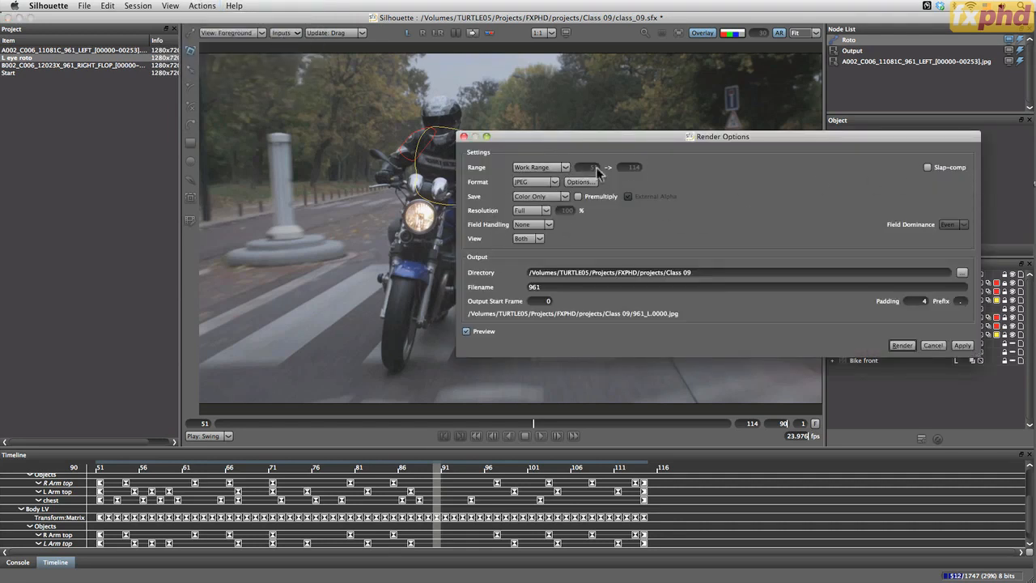
Set the render format to OpenEXR with both views combined and Left as the dominant view
{"action": "left_click", "coordinate": [548, 185]}
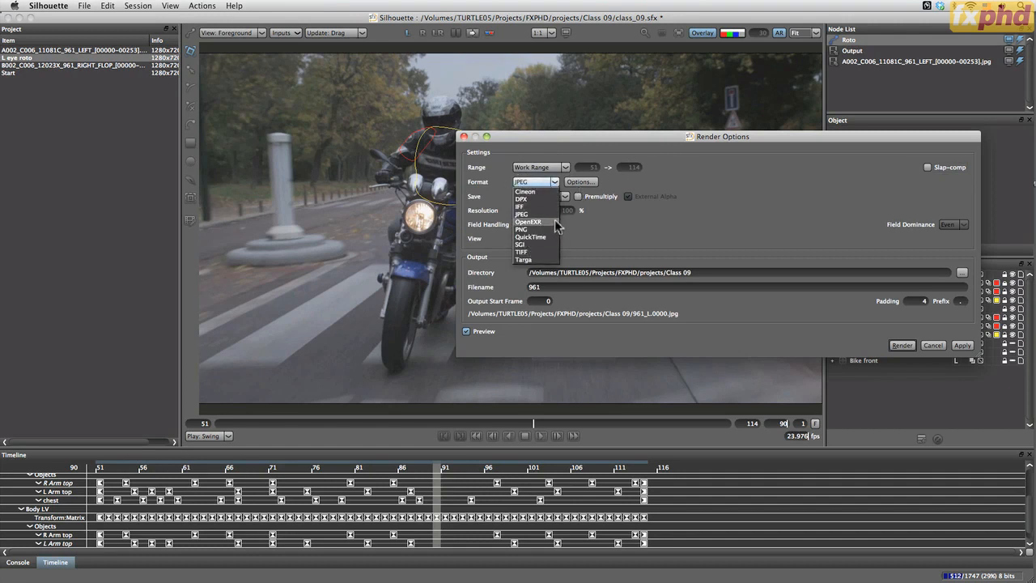
{"action": "left_click", "coordinate": [552, 222]}
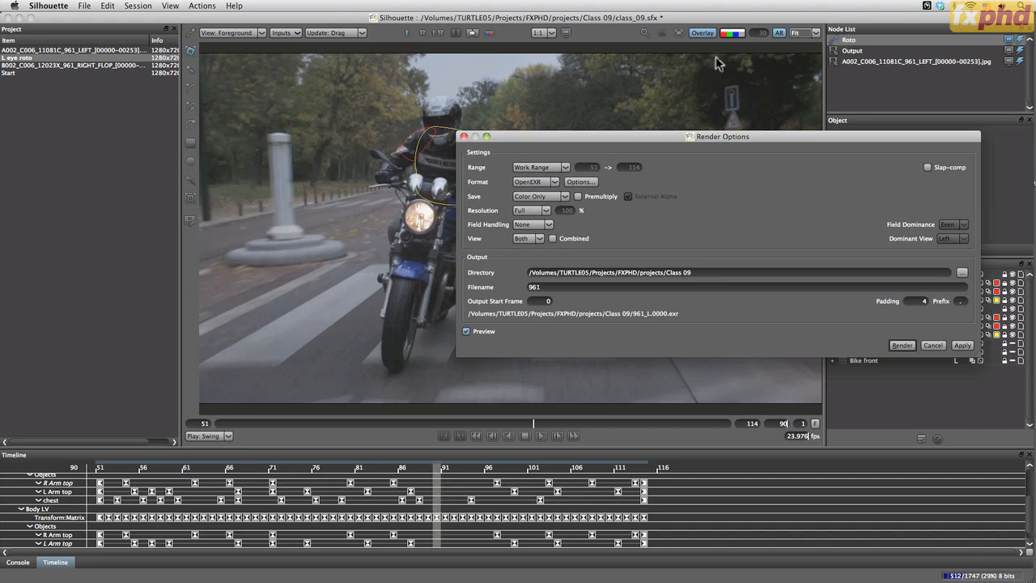
{"action": "left_click", "coordinate": [552, 238]}
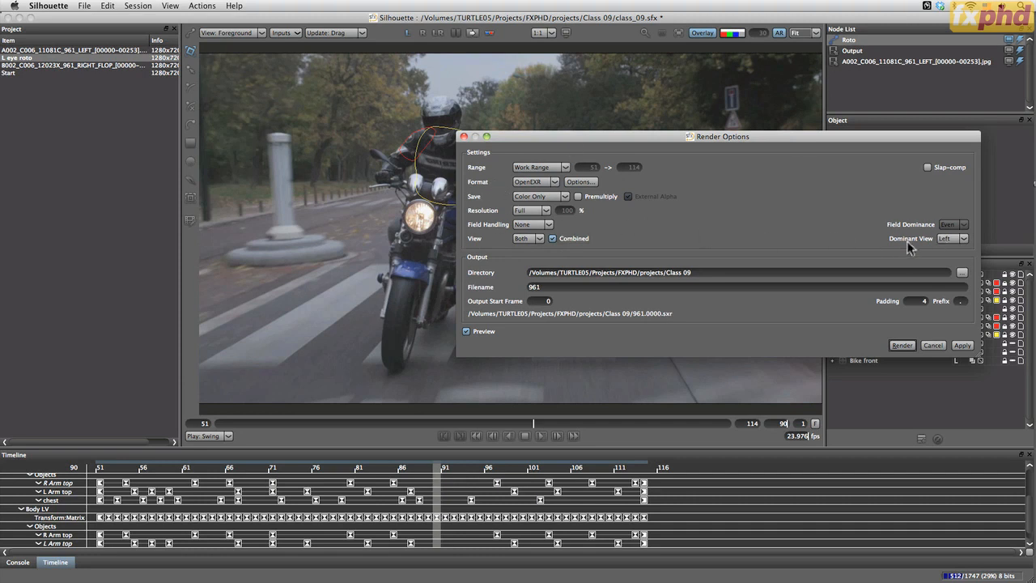
{"action": "left_click", "coordinate": [961, 239]}
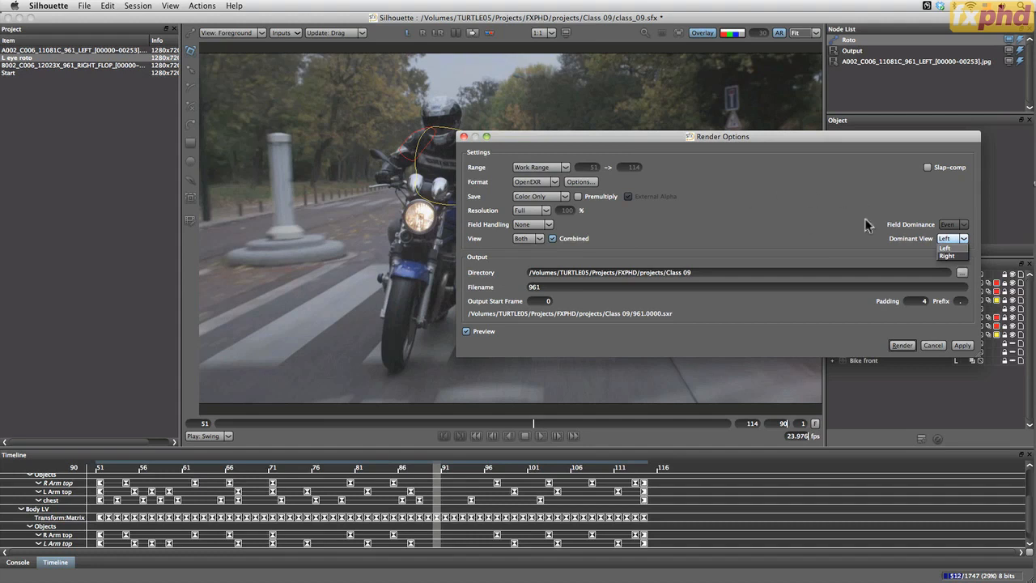
{"action": "left_click", "coordinate": [945, 247]}
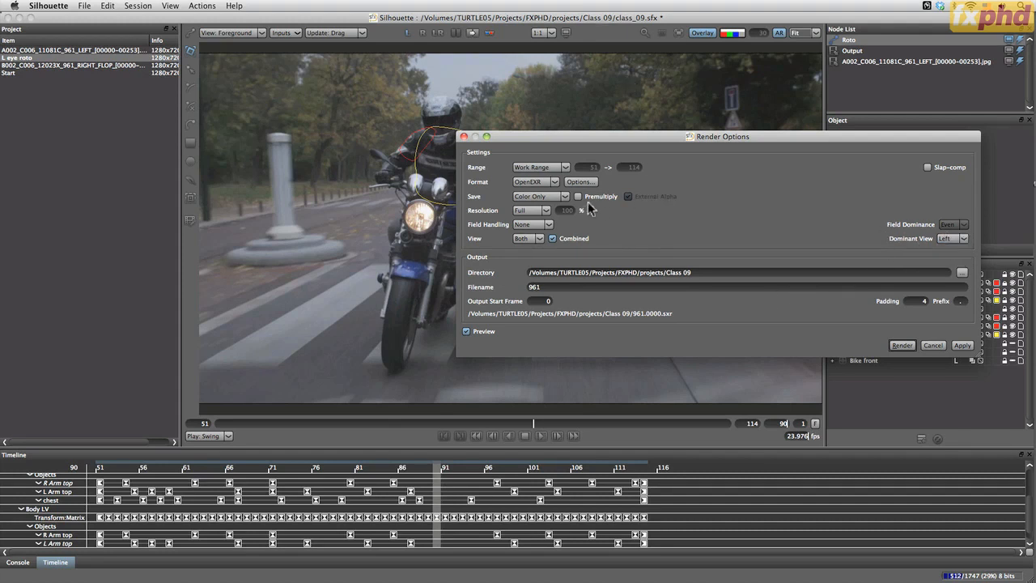
Turn off combined views, keep the view on Both, and return the render format to JPEG
{"action": "left_click", "coordinate": [553, 238]}
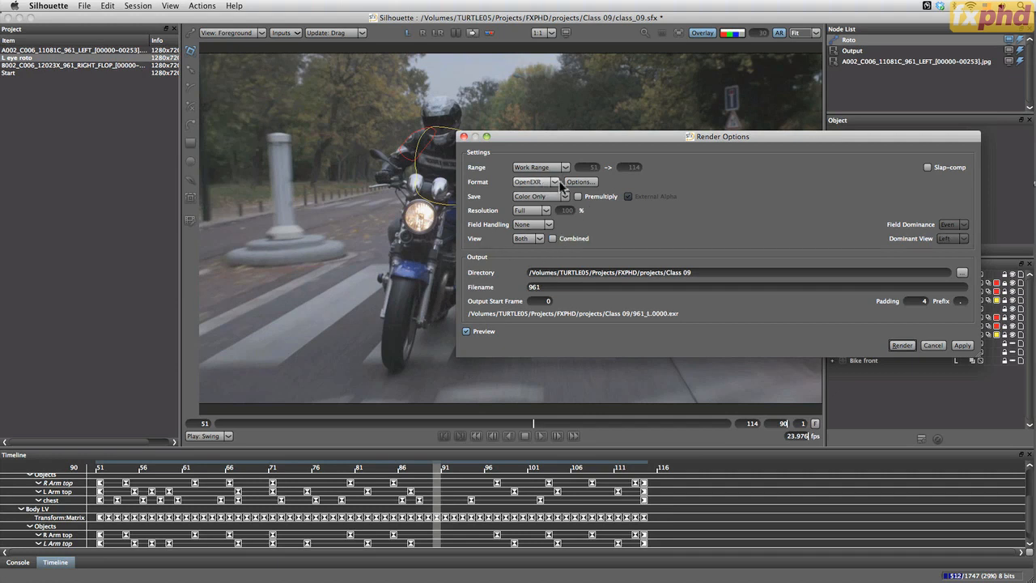
{"action": "left_click", "coordinate": [536, 239]}
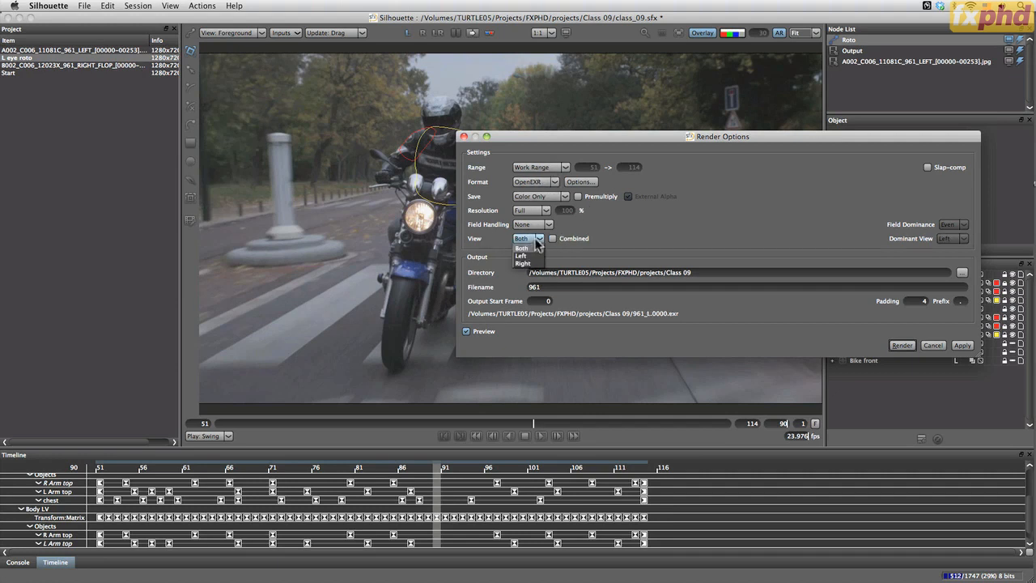
{"action": "left_click", "coordinate": [534, 255]}
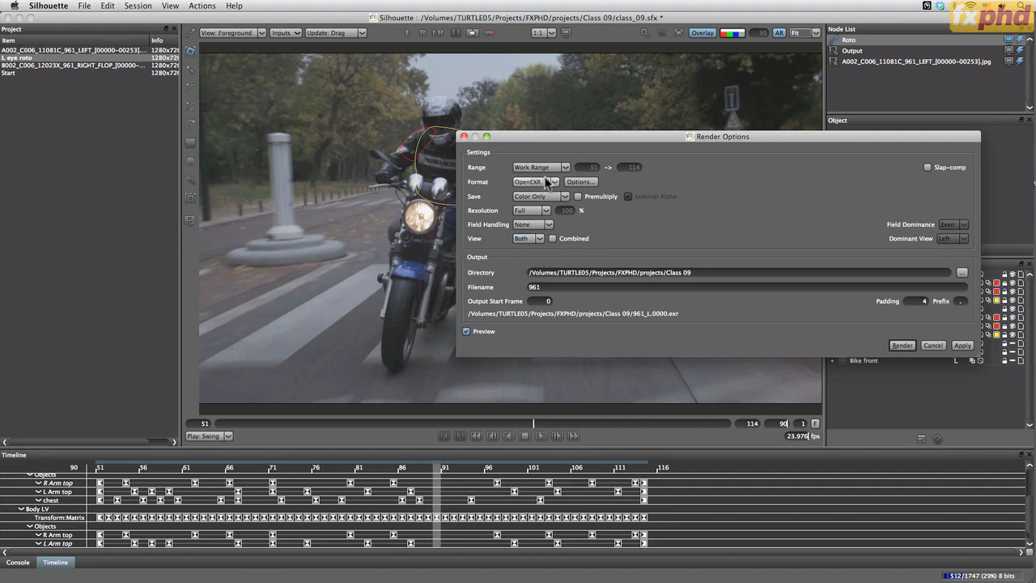
{"action": "left_click", "coordinate": [542, 182]}
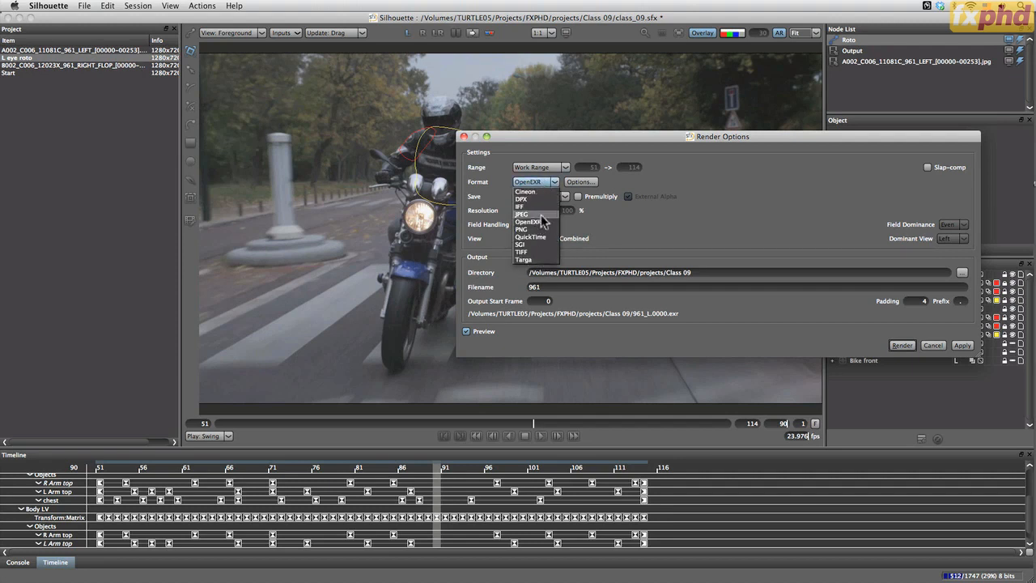
{"action": "left_click", "coordinate": [539, 215]}
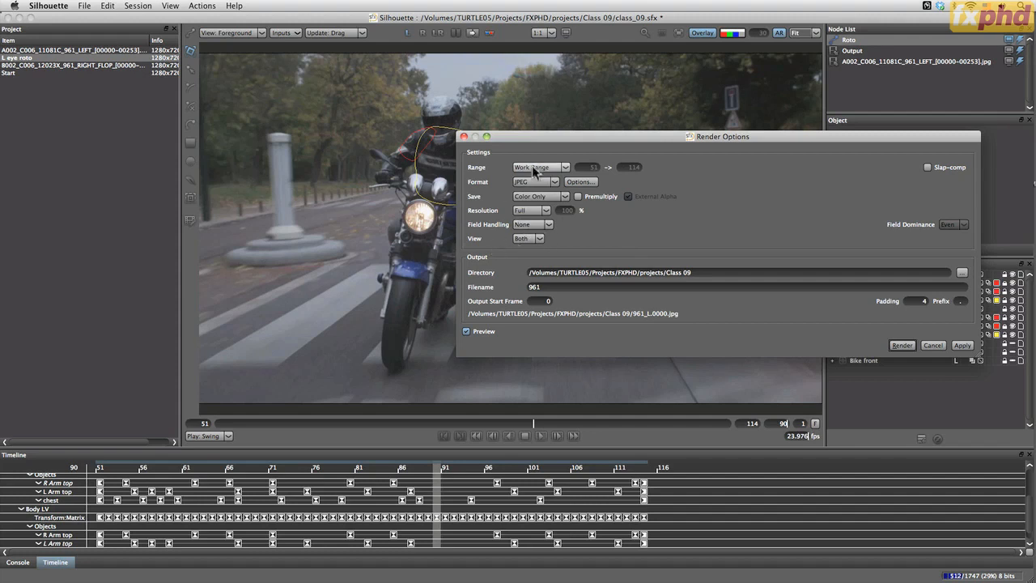
Render the active node as Alpha Only with the filename ALL_961
{"action": "left_click", "coordinate": [565, 198]}
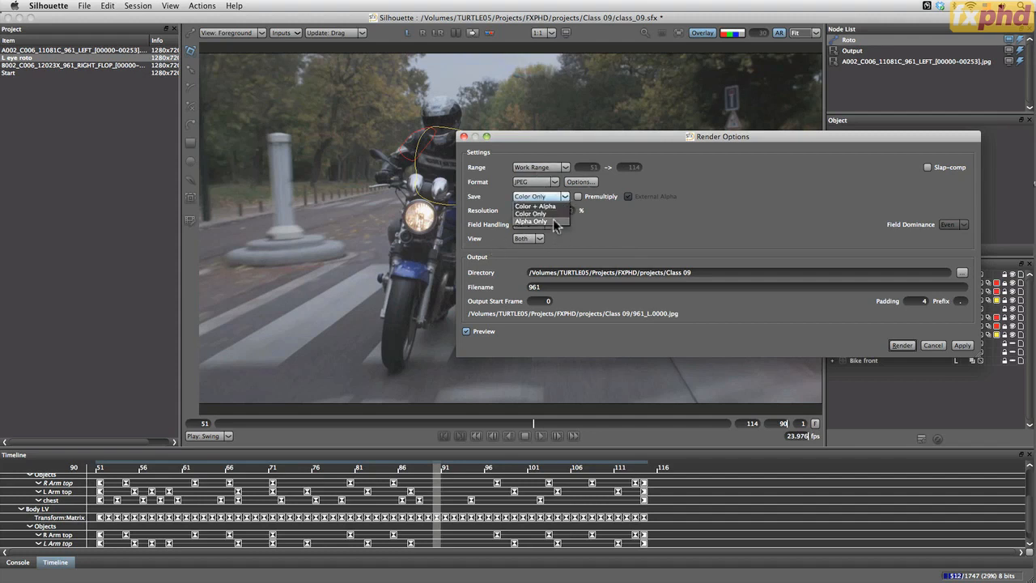
{"action": "left_click", "coordinate": [556, 222]}
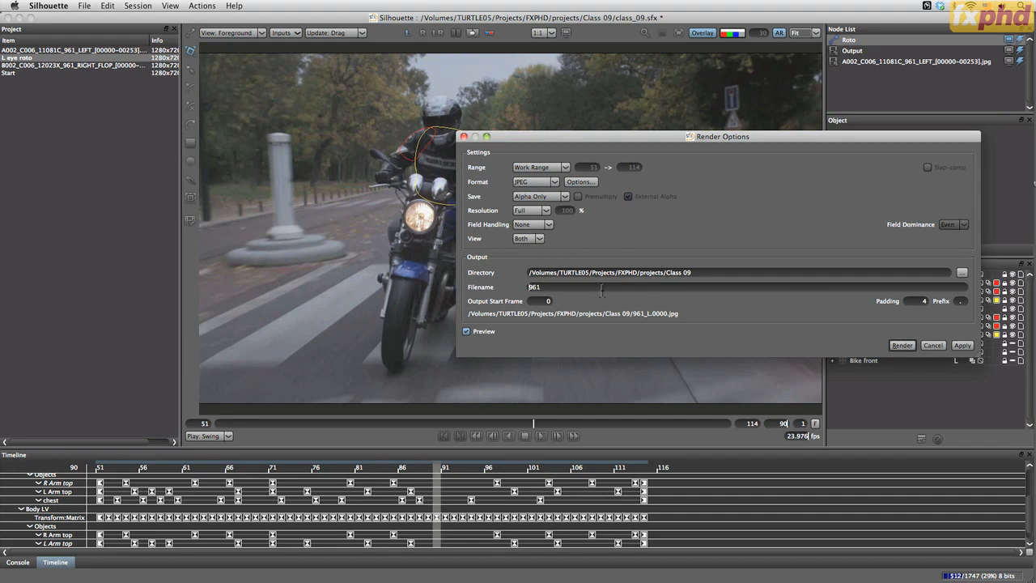
{"action": "type", "text": "ALL_"}
{"action": "left_click", "coordinate": [901, 345]}
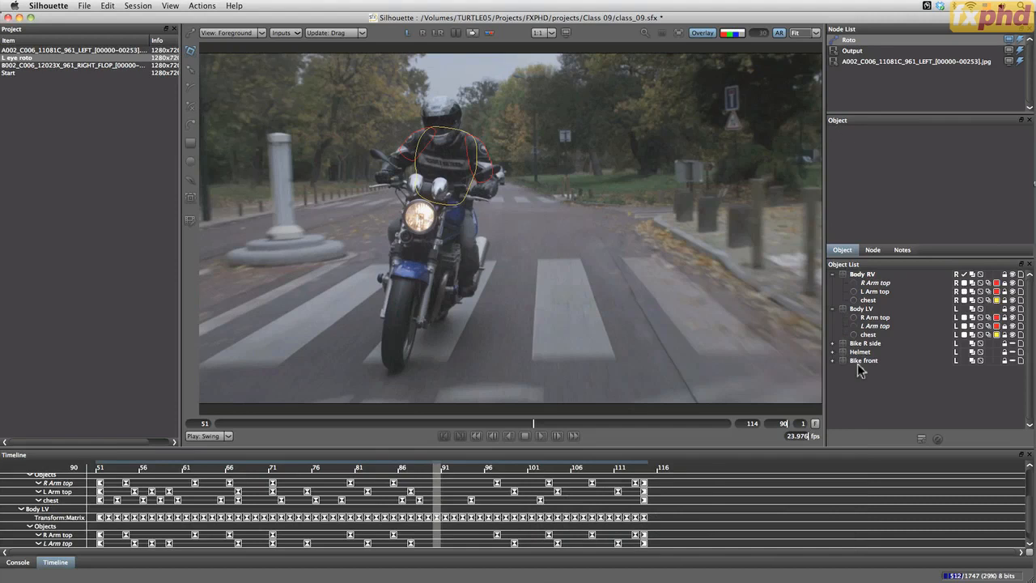
Switch to Finder and preview the rendered ALL_961 left- and right-view mattes in the Class 09 folder
{"action": "key", "text": "super+Tab"}
{"action": "left_click", "coordinate": [308, 107]}
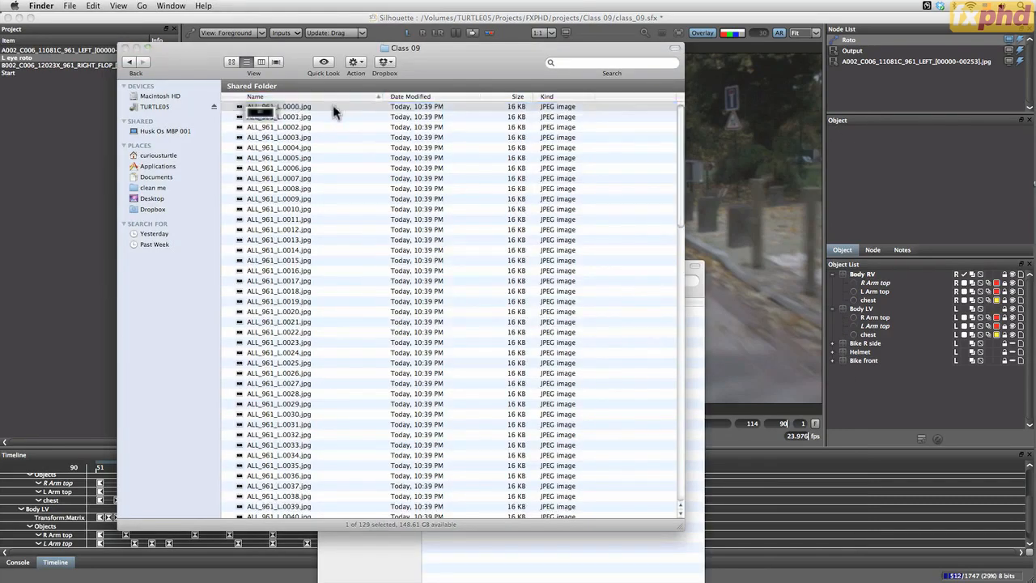
{"action": "key", "text": "space"}
{"action": "key", "text": "Down"}
{"action": "key", "text": "Down"}
{"action": "key", "text": "Down"}
{"action": "key", "text": "Down"}
{"action": "key", "text": "Down"}
{"action": "key", "text": "Down"}
{"action": "key", "text": "Down"}
{"action": "key", "text": "Down"}
{"action": "key", "text": "Down"}
{"action": "key", "text": "Down"}
{"action": "key", "text": "Down"}
{"action": "key", "text": "Down"}
{"action": "key", "text": "Down"}
{"action": "key", "text": "Down"}
{"action": "key", "text": "Down"}
{"action": "key", "text": "Down"}
{"action": "key", "text": "Down"}
{"action": "key", "text": "Down"}
{"action": "key", "text": "Down"}
{"action": "key", "text": "Down"}
{"action": "key", "text": "Down"}
{"action": "key", "text": "Down"}
{"action": "key", "text": "Down"}
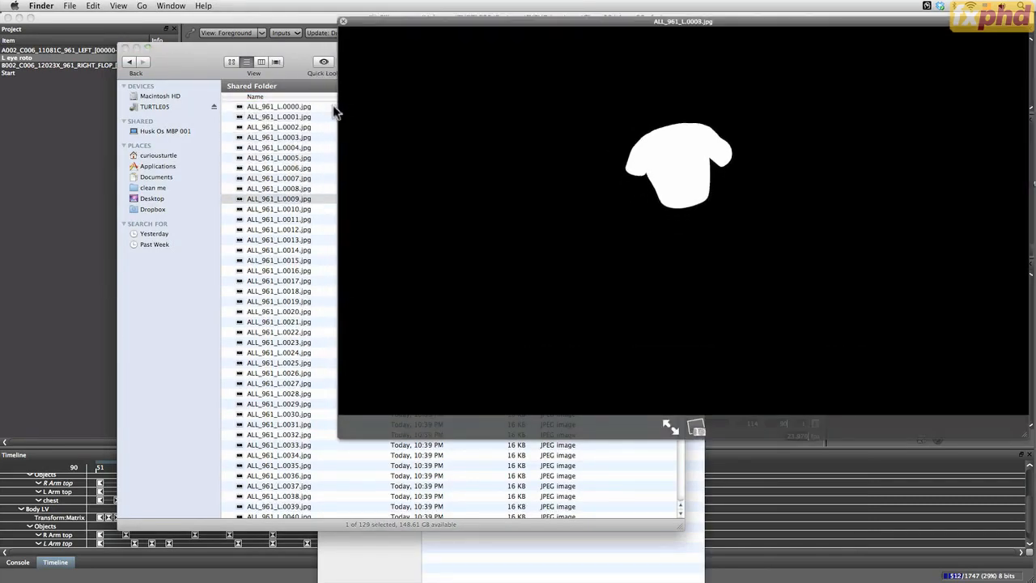
{"action": "key", "text": "Down"}
{"action": "key", "text": "Down"}
{"action": "key", "text": "Down"}
{"action": "key", "text": "Down"}
{"action": "key", "text": "Down"}
{"action": "key", "text": "Down"}
{"action": "key", "text": "Down"}
{"action": "key", "text": "Down"}
{"action": "key", "text": "Down"}
{"action": "key", "text": "Down"}
{"action": "key", "text": "Down"}
{"action": "key", "text": "Down"}
{"action": "key", "text": "Down"}
{"action": "key", "text": "Down"}
{"action": "key", "text": "Down"}
{"action": "key", "text": "Down"}
{"action": "key", "text": "Down"}
{"action": "key", "text": "Down"}
{"action": "key", "text": "Down"}
{"action": "key", "text": "Down"}
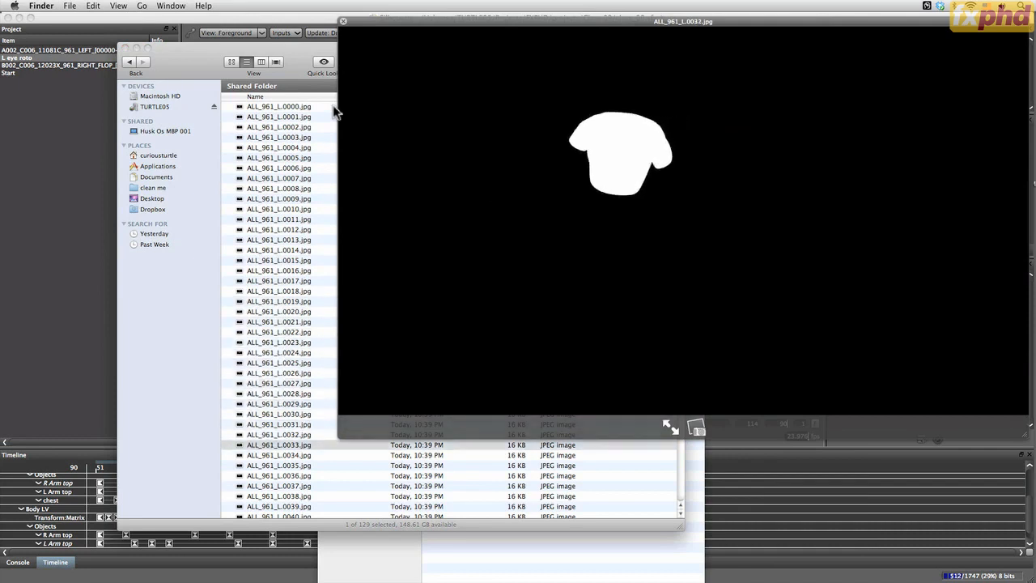
{"action": "key", "text": "Down"}
{"action": "key", "text": "Down"}
{"action": "key", "text": "Down"}
{"action": "key", "text": "Down"}
{"action": "key", "text": "Down"}
{"action": "key", "text": "Down"}
{"action": "key", "text": "Down"}
{"action": "key", "text": "Down"}
{"action": "key", "text": "Down"}
{"action": "key", "text": "Down"}
{"action": "key", "text": "Down"}
{"action": "key", "text": "Down"}
{"action": "key", "text": "Down"}
{"action": "key", "text": "Down"}
{"action": "key", "text": "Down"}
{"action": "key", "text": "Down"}
{"action": "key", "text": "Down"}
{"action": "key", "text": "Down"}
{"action": "key", "text": "Down"}
{"action": "key", "text": "Down"}
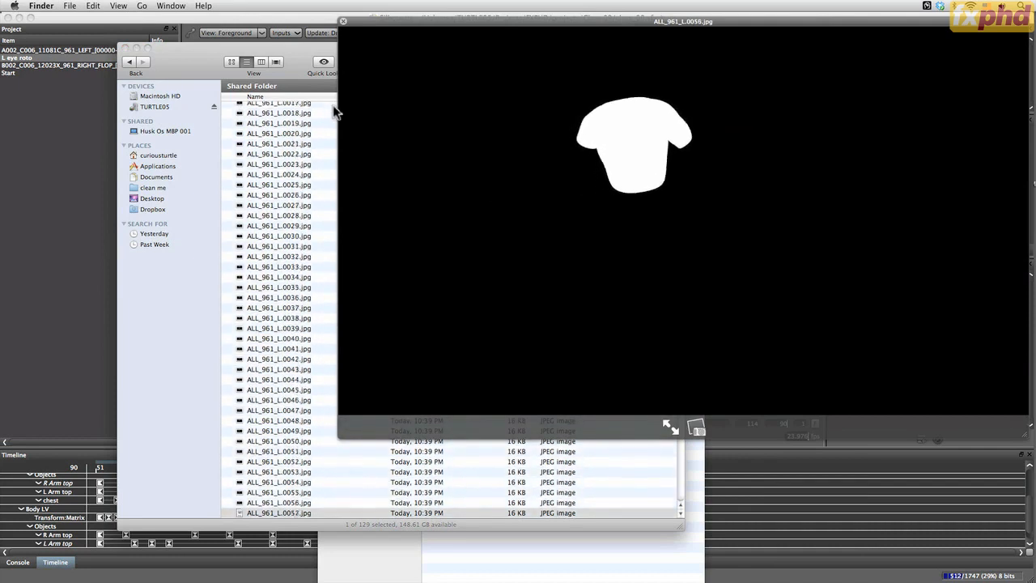
{"action": "key", "text": "Down"}
{"action": "key", "text": "Down"}
{"action": "key", "text": "Down"}
{"action": "key", "text": "Down"}
{"action": "key", "text": "Down"}
{"action": "key", "text": "Down"}
{"action": "key", "text": "Down"}
{"action": "key", "text": "Down"}
{"action": "key", "text": "Down"}
{"action": "key", "text": "Down"}
{"action": "key", "text": "Down"}
{"action": "key", "text": "Down"}
{"action": "key", "text": "Down"}
{"action": "key", "text": "Down"}
{"action": "key", "text": "Down"}
{"action": "key", "text": "Down"}
{"action": "key", "text": "Down"}
{"action": "key", "text": "Down"}
{"action": "key", "text": "Down"}
{"action": "key", "text": "Down"}
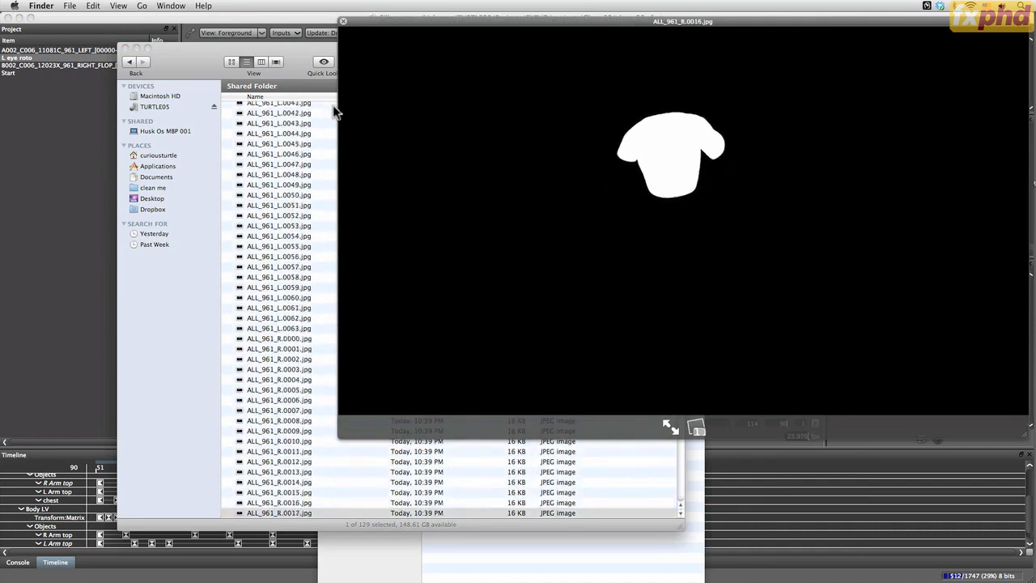
{"action": "key", "text": "Down"}
{"action": "key", "text": "Down"}
{"action": "key", "text": "Down"}
{"action": "key", "text": "Down"}
{"action": "key", "text": "Down"}
{"action": "key", "text": "Down"}
{"action": "key", "text": "Down"}
{"action": "key", "text": "Down"}
{"action": "key", "text": "Down"}
{"action": "key", "text": "Down"}
{"action": "key", "text": "Down"}
{"action": "key", "text": "Down"}
{"action": "key", "text": "Down"}
{"action": "key", "text": "Down"}
{"action": "key", "text": "Down"}
{"action": "key", "text": "Down"}
{"action": "key", "text": "Down"}
{"action": "key", "text": "Down"}
{"action": "key", "text": "Down"}
{"action": "key", "text": "Down"}
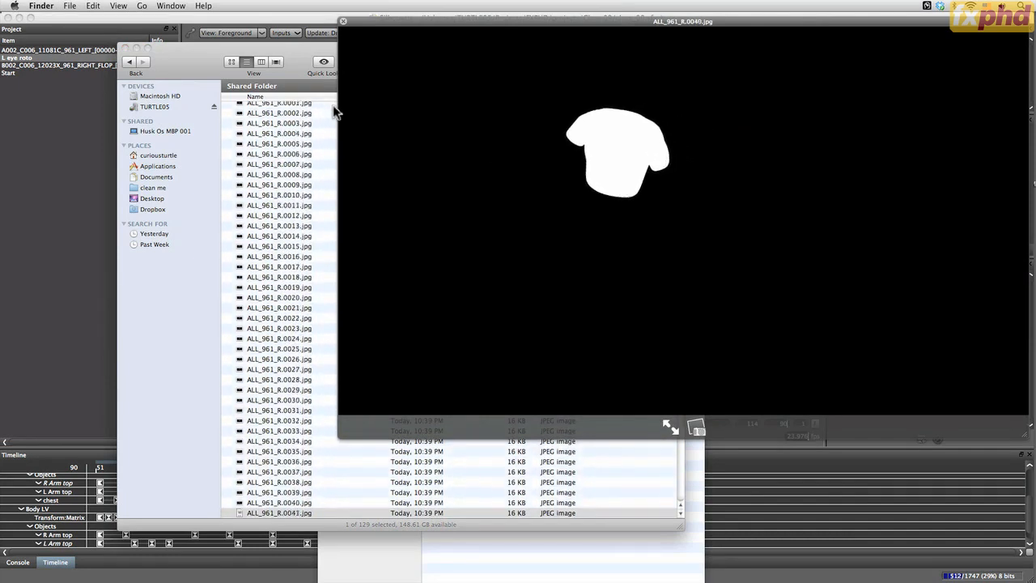
{"action": "key", "text": "space"}
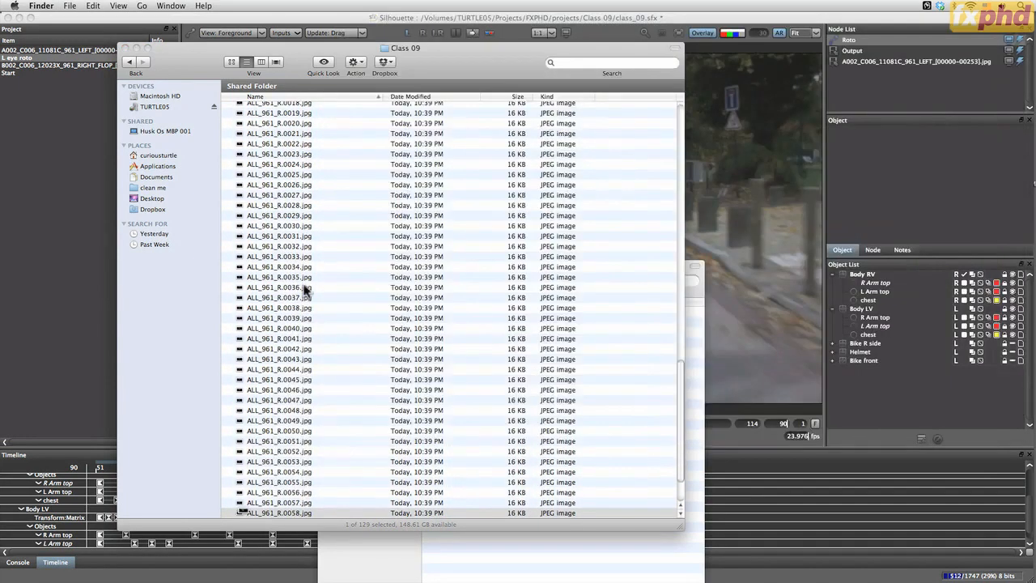
{"action": "left_click_drag", "start_coordinate": [680, 393], "coordinate": [666, 153]}
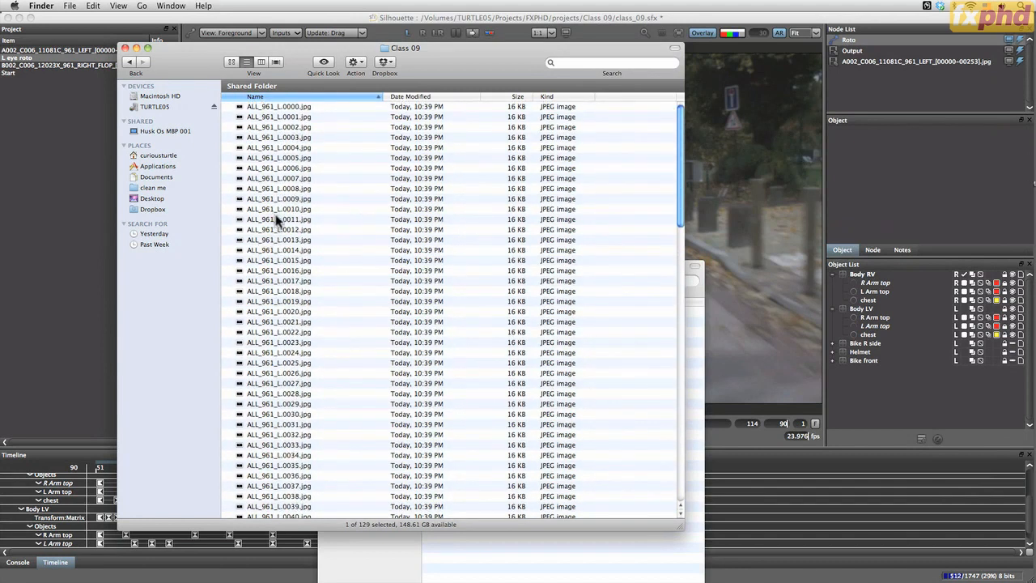
{"action": "left_click", "coordinate": [303, 209]}
Return to Silhouette, collapse the Body RV and Body LV layers in the object list, and select both
{"action": "key", "text": "super+Tab"}
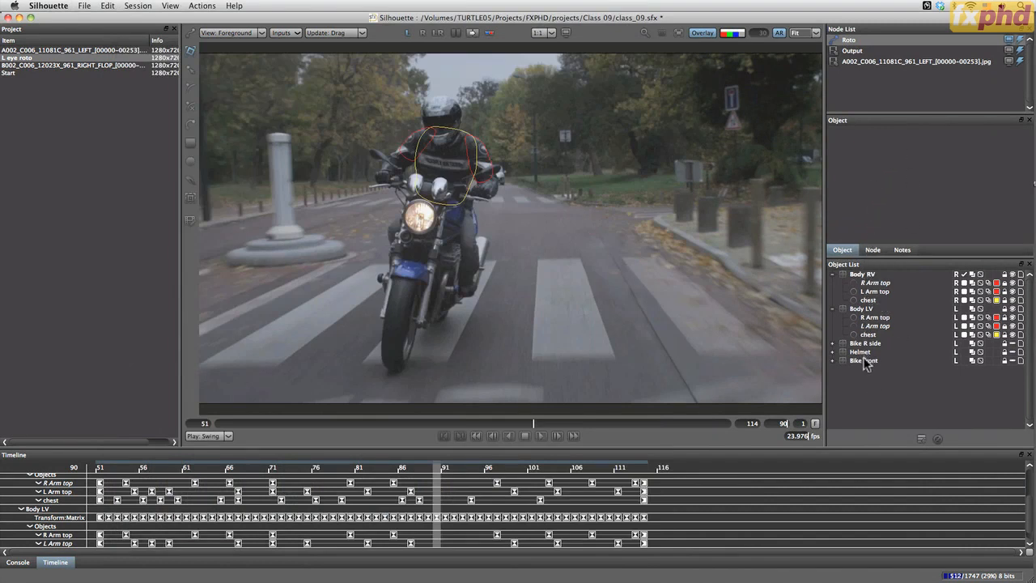
{"action": "left_click", "coordinate": [832, 309]}
{"action": "left_click", "coordinate": [832, 273]}
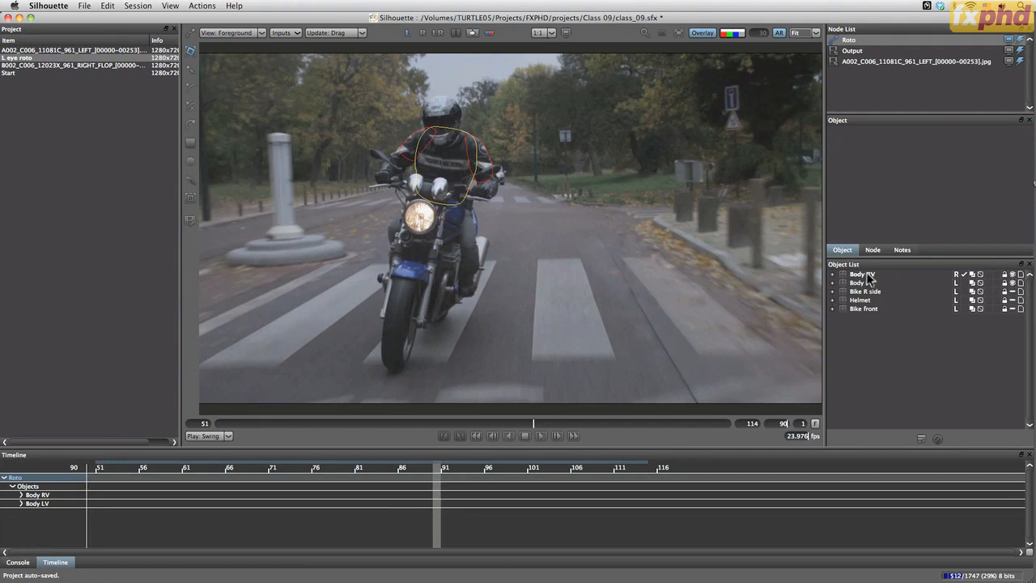
{"action": "left_click", "coordinate": [867, 274]}
{"action": "left_click", "coordinate": [868, 284], "text": "shift"}
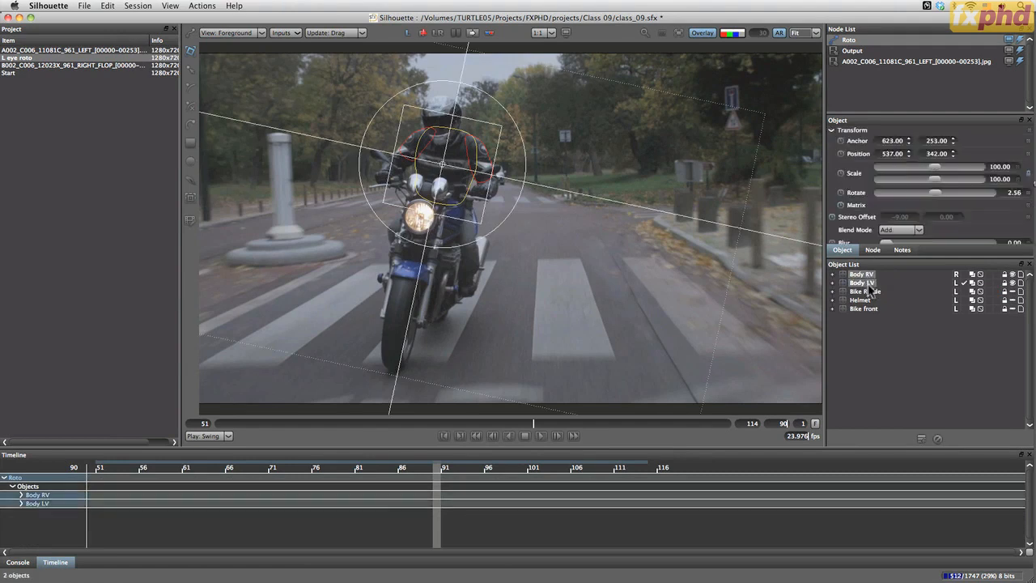
Render the selected layers to separate files with the filename LAYERS_961, keeping JPEG, Alpha Only and both views
{"action": "left_click", "coordinate": [202, 6]}
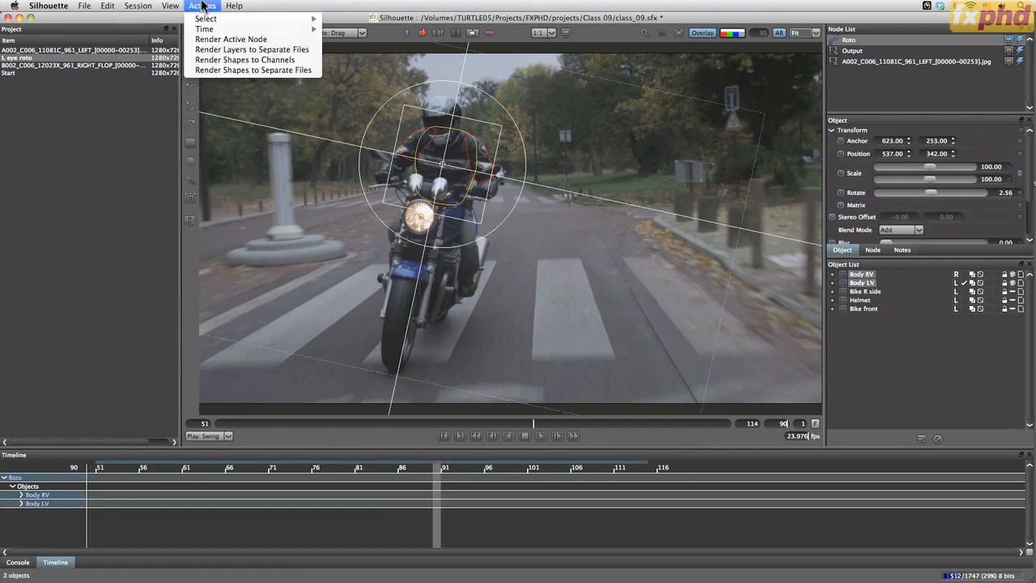
{"action": "left_click", "coordinate": [318, 50]}
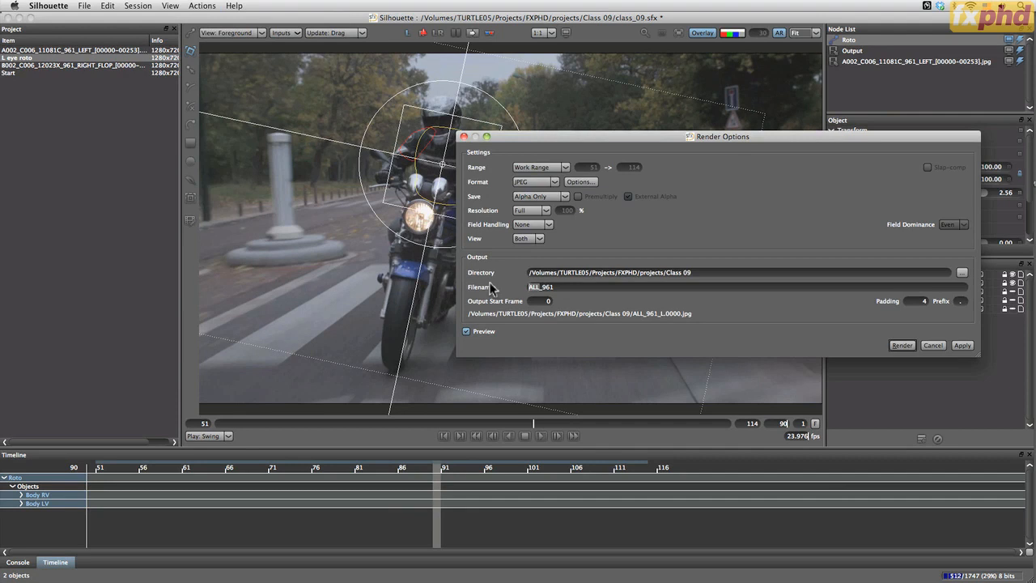
{"action": "type", "text": "LAYERS"}
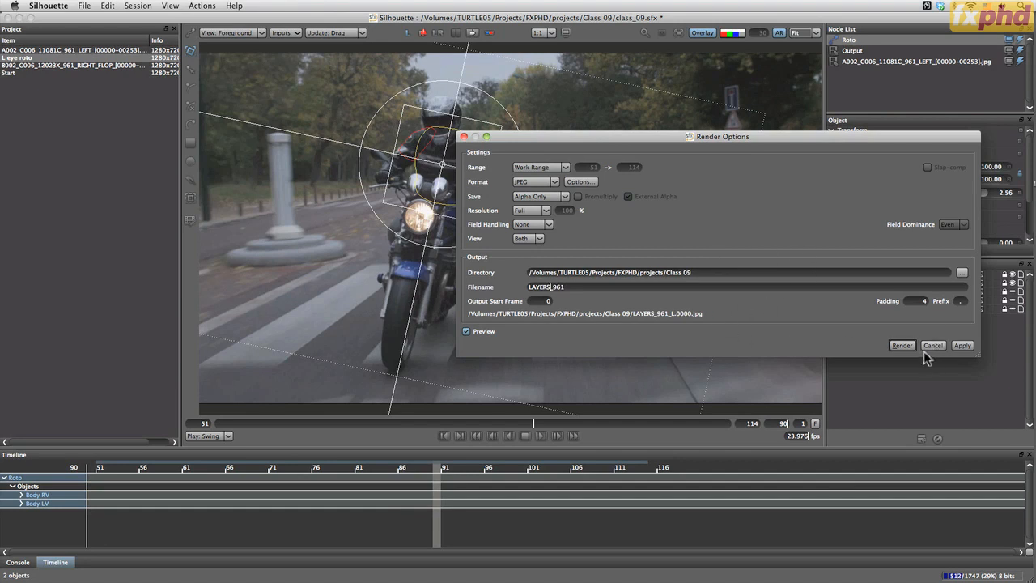
{"action": "left_click", "coordinate": [902, 346]}
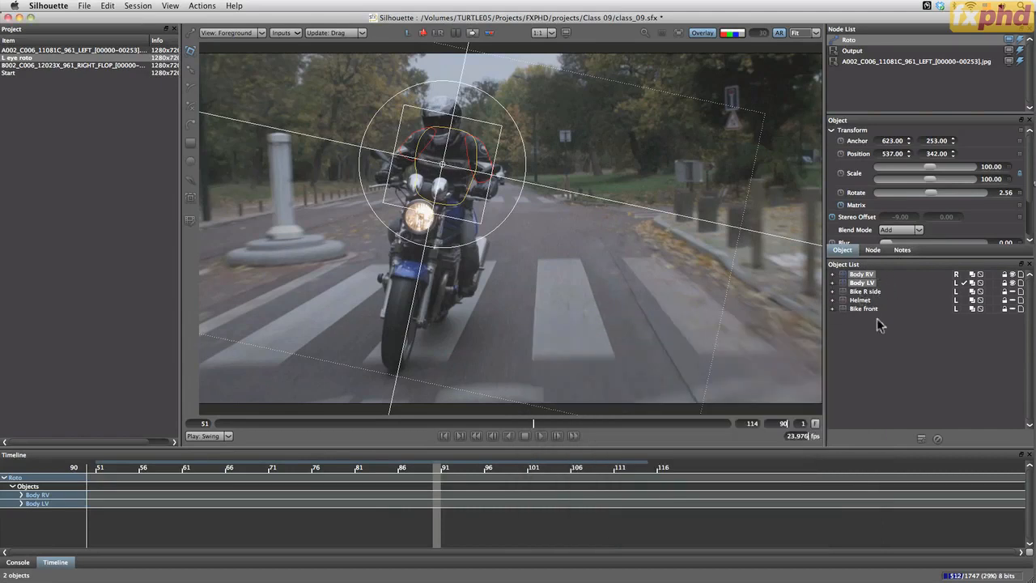
Switch to Finder and preview the rendered LAYERS_961_Body_LV_L matte sequence, stepping through its frames
{"action": "key", "text": "super+Tab"}
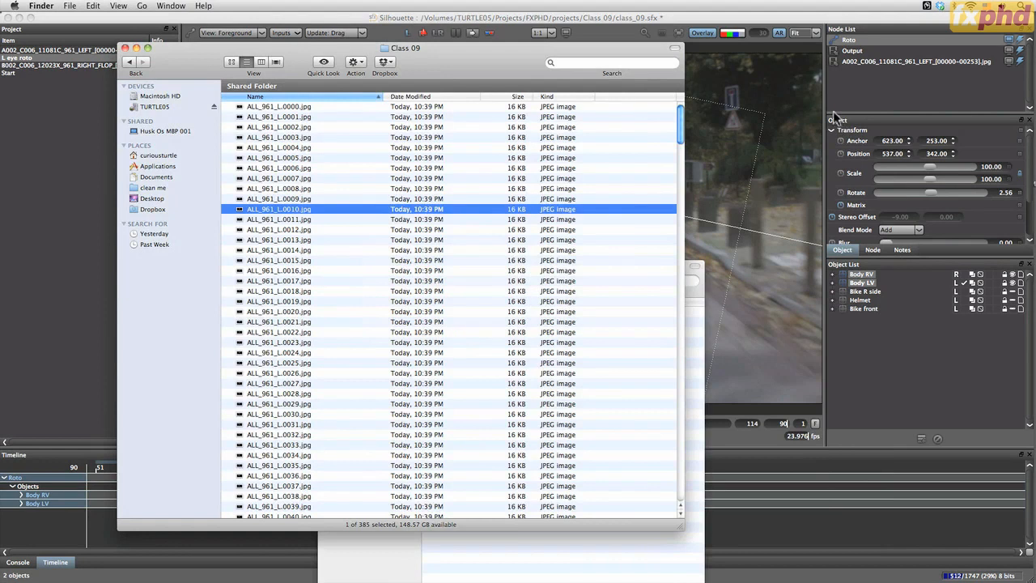
{"action": "left_click_drag", "start_coordinate": [680, 123], "coordinate": [670, 255]}
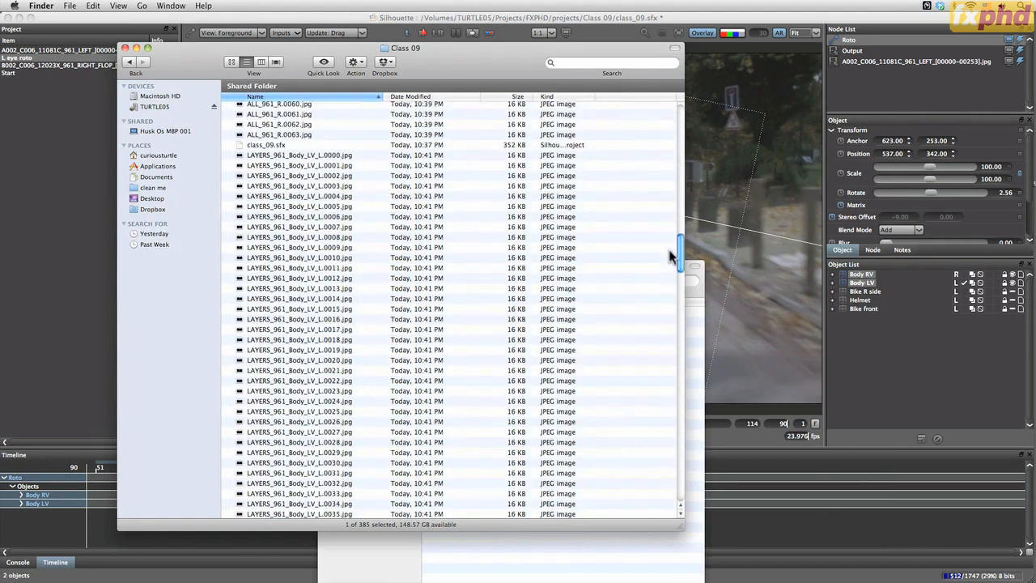
{"action": "left_click", "coordinate": [355, 154]}
{"action": "key", "text": "space"}
{"action": "key", "text": "Down"}
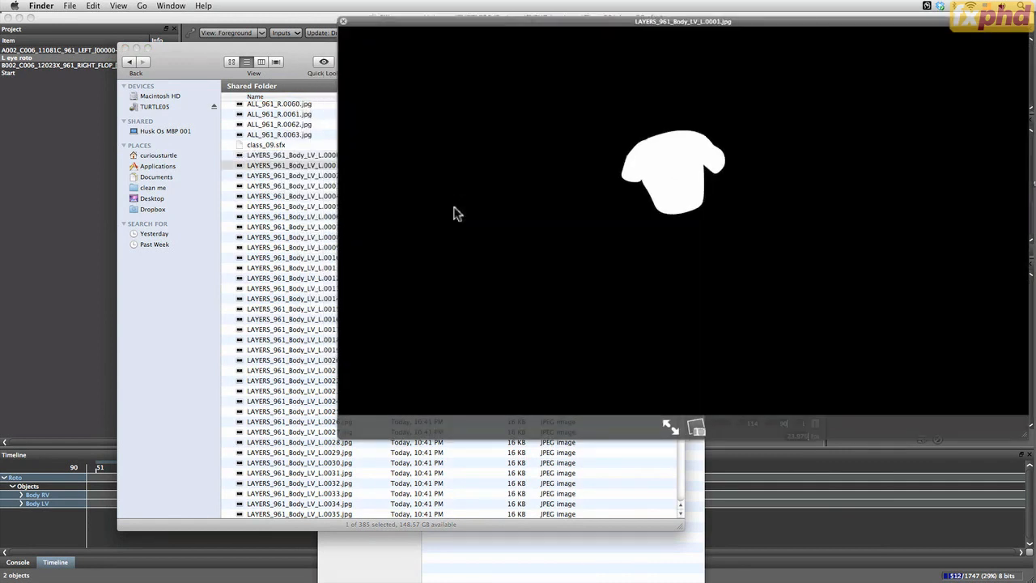
{"action": "key", "text": "Down"}
{"action": "key", "text": "Down"}
{"action": "key", "text": "Down"}
{"action": "key", "text": "Down"}
{"action": "key", "text": "Down"}
{"action": "key", "text": "Down"}
{"action": "key", "text": "Down"}
{"action": "key", "text": "Down"}
{"action": "key", "text": "Down"}
{"action": "key", "text": "Down"}
{"action": "key", "text": "Down"}
{"action": "key", "text": "Down"}
{"action": "key", "text": "Down"}
{"action": "key", "text": "Down"}
{"action": "key", "text": "Down"}
{"action": "key", "text": "Down"}
{"action": "key", "text": "Down"}
{"action": "key", "text": "Down"}
{"action": "key", "text": "Down"}
{"action": "key", "text": "Down"}
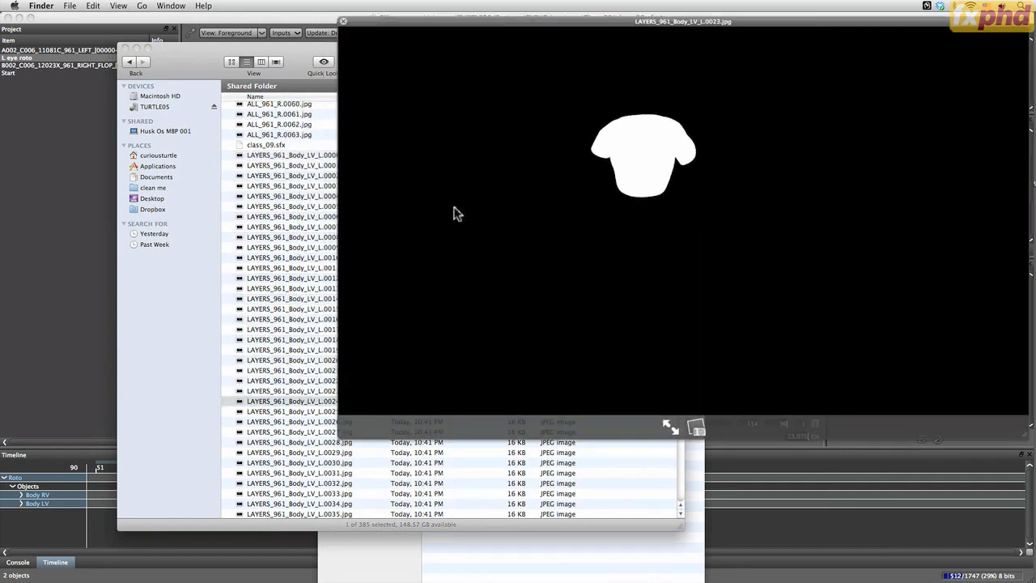
{"action": "key", "text": "Down"}
{"action": "key", "text": "Down"}
{"action": "key", "text": "Down"}
{"action": "key", "text": "Down"}
{"action": "key", "text": "Down"}
{"action": "key", "text": "Down"}
{"action": "key", "text": "Down"}
{"action": "key", "text": "Down"}
{"action": "key", "text": "Down"}
{"action": "key", "text": "Down"}
{"action": "key", "text": "Down"}
{"action": "key", "text": "Down"}
{"action": "key", "text": "Down"}
{"action": "key", "text": "Down"}
{"action": "key", "text": "Down"}
{"action": "key", "text": "Down"}
{"action": "key", "text": "Down"}
{"action": "key", "text": "Down"}
{"action": "key", "text": "Down"}
{"action": "key", "text": "Down"}
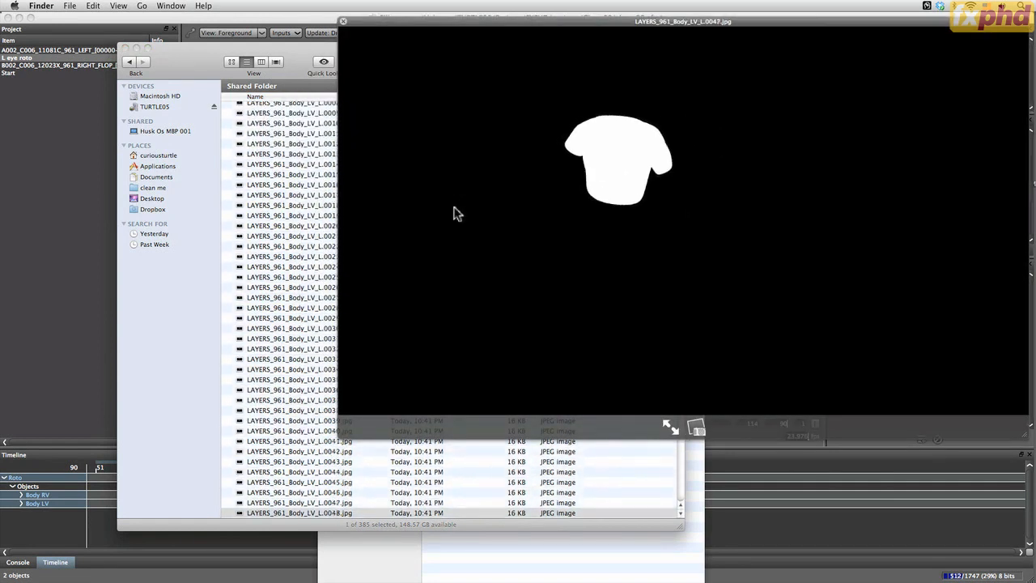
{"action": "key", "text": "Down"}
{"action": "key", "text": "Down"}
{"action": "key", "text": "Down"}
{"action": "key", "text": "Down"}
{"action": "key", "text": "Down"}
{"action": "key", "text": "Down"}
{"action": "key", "text": "Down"}
{"action": "key", "text": "Down"}
{"action": "key", "text": "Down"}
{"action": "key", "text": "space"}
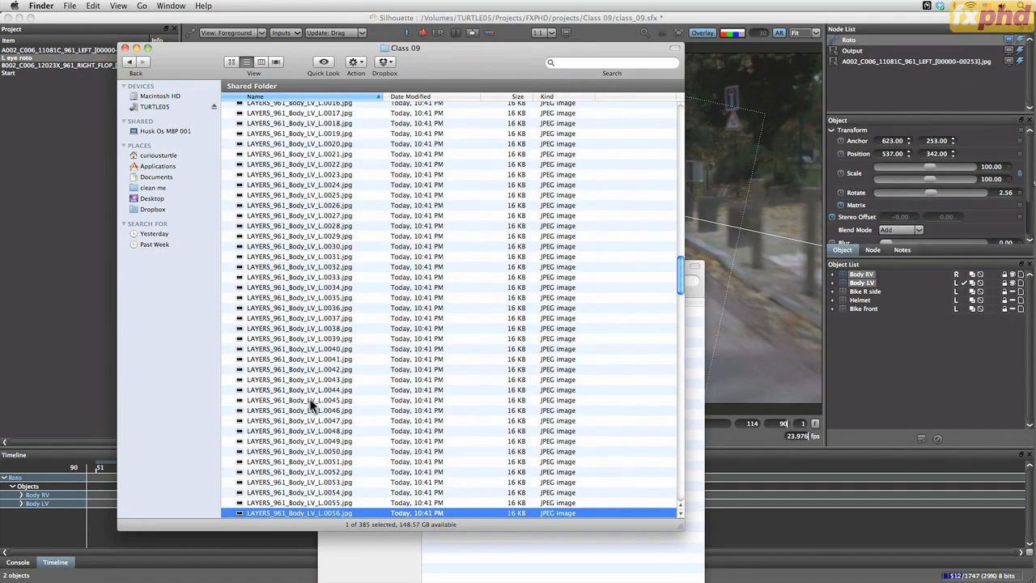
Preview the LAYERS_961_Body_LV_R frames and compare them with frame 0056 of the Body_LV_L sequence
{"action": "left_click_drag", "start_coordinate": [682, 283], "coordinate": [488, 314]}
{"action": "left_click", "coordinate": [336, 289]}
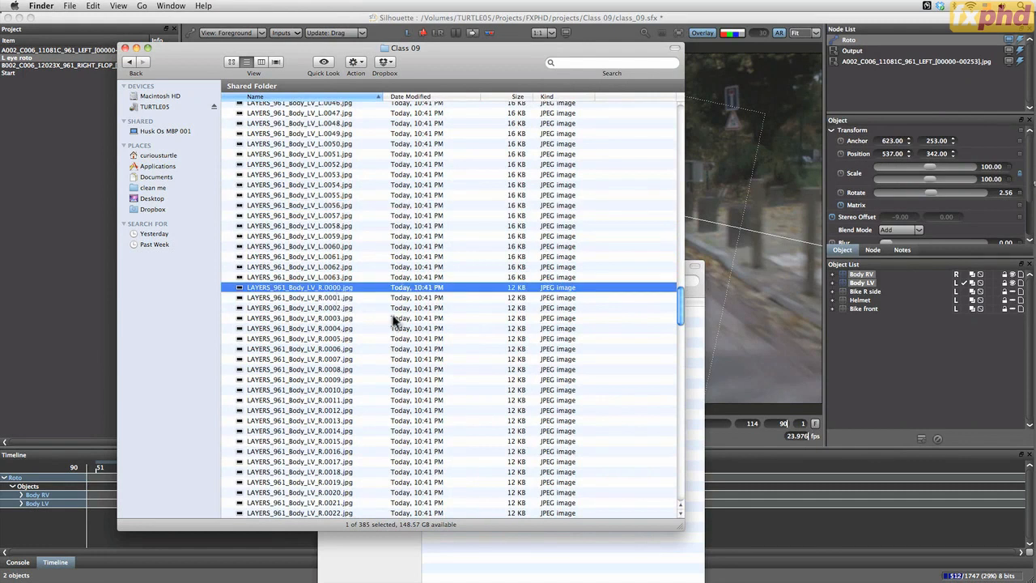
{"action": "left_click", "coordinate": [342, 206]}
{"action": "key", "text": "space"}
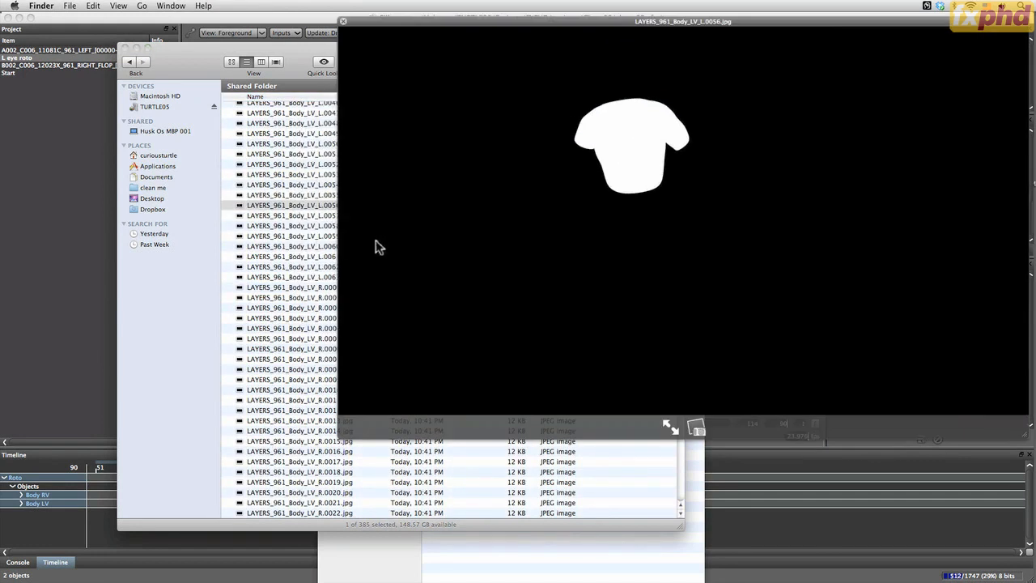
{"action": "key", "text": "space"}
{"action": "left_click", "coordinate": [332, 288]}
{"action": "key", "text": "space"}
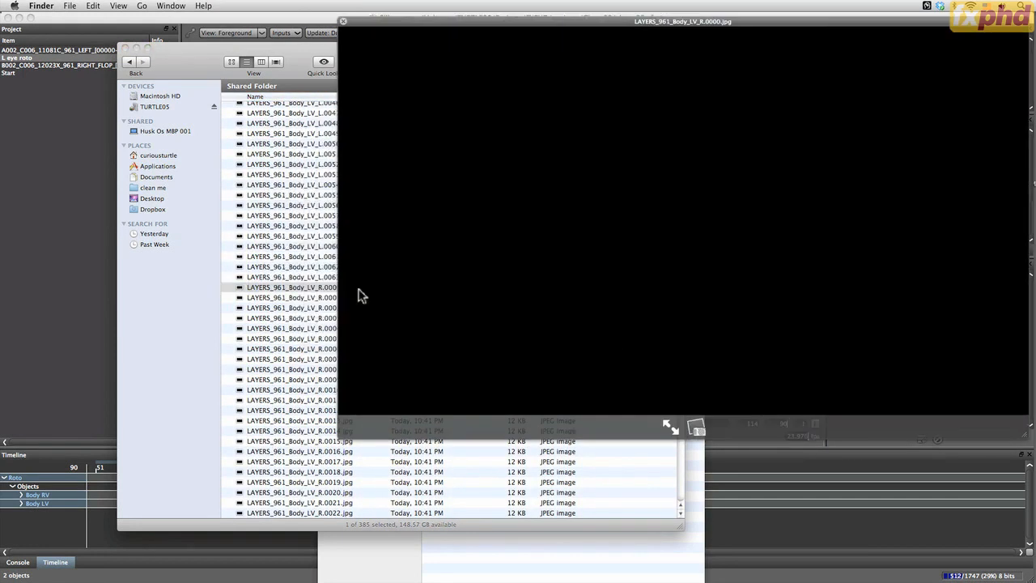
{"action": "key", "text": "Down"}
{"action": "key", "text": "Down"}
{"action": "key", "text": "Down"}
{"action": "key", "text": "Down"}
{"action": "key", "text": "Down"}
{"action": "key", "text": "Down"}
{"action": "key", "text": "Down"}
{"action": "key", "text": "Down"}
{"action": "key", "text": "Down"}
{"action": "key", "text": "Down"}
{"action": "key", "text": "Down"}
{"action": "key", "text": "Down"}
{"action": "key", "text": "Down"}
{"action": "key", "text": "Down"}
{"action": "key", "text": "Down"}
{"action": "key", "text": "Down"}
{"action": "key", "text": "Down"}
{"action": "key", "text": "Down"}
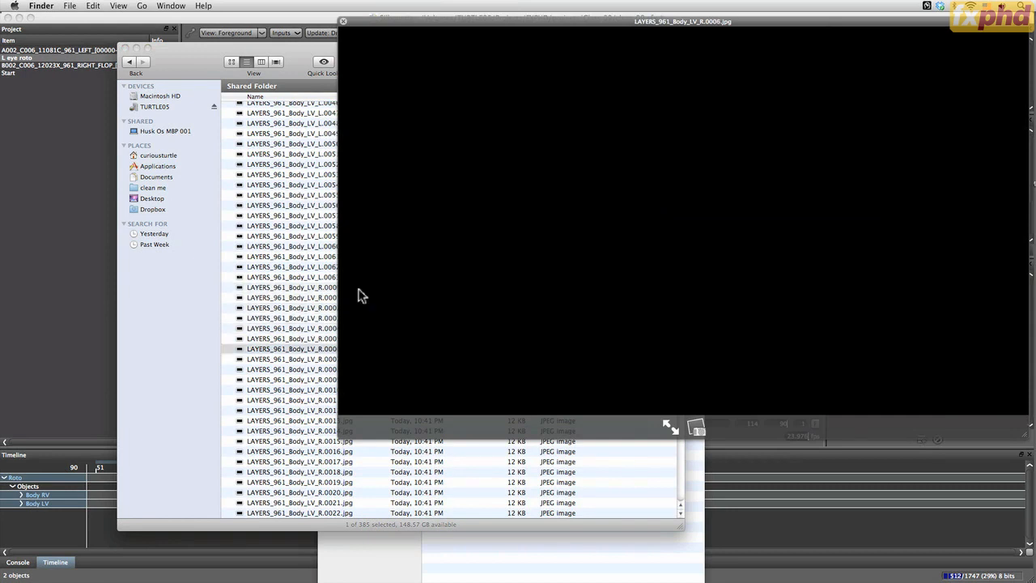
{"action": "key", "text": "Down"}
{"action": "key", "text": "Down"}
{"action": "key", "text": "Down"}
{"action": "key", "text": "Down"}
{"action": "key", "text": "Down"}
{"action": "key", "text": "Down"}
{"action": "key", "text": "Down"}
{"action": "key", "text": "Down"}
{"action": "key", "text": "Down"}
{"action": "key", "text": "Down"}
{"action": "key", "text": "Down"}
{"action": "key", "text": "Down"}
{"action": "key", "text": "Down"}
{"action": "key", "text": "Down"}
{"action": "key", "text": "Down"}
{"action": "key", "text": "Down"}
{"action": "key", "text": "Down"}
{"action": "key", "text": "Down"}
{"action": "key", "text": "Down"}
{"action": "key", "text": "Down"}
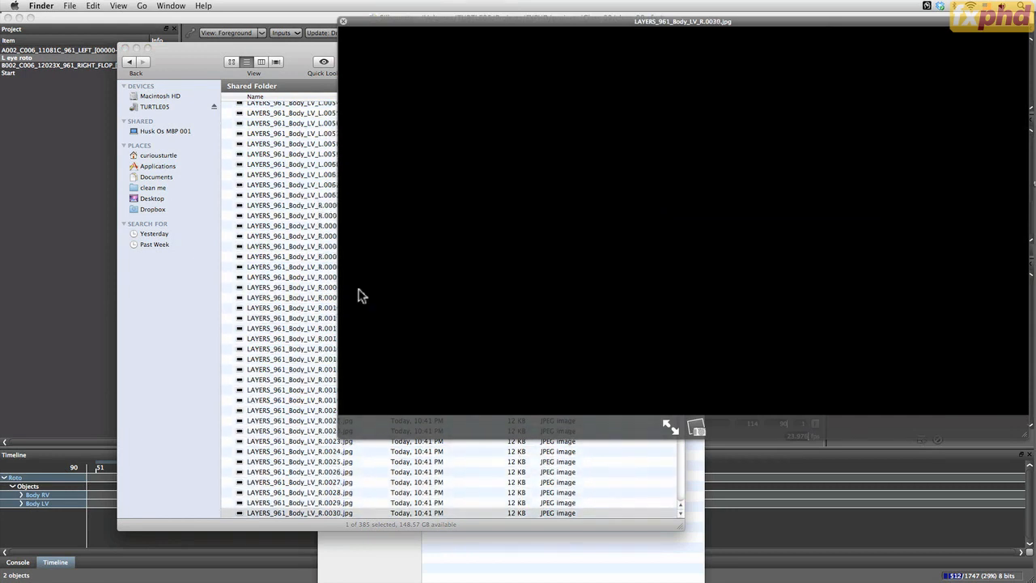
{"action": "key", "text": "Down"}
{"action": "key", "text": "Down"}
{"action": "key", "text": "Down"}
{"action": "key", "text": "Down"}
{"action": "key", "text": "Down"}
{"action": "key", "text": "Down"}
{"action": "key", "text": "Down"}
{"action": "key", "text": "Down"}
{"action": "key", "text": "Down"}
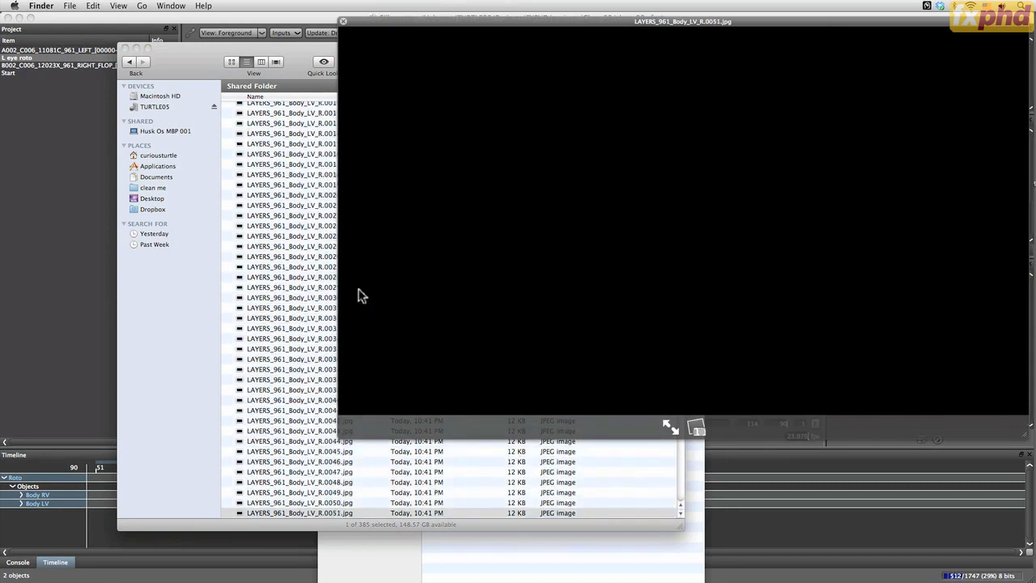
{"action": "key", "text": "space"}
{"action": "key", "text": "space"}
{"action": "key", "text": "space"}
Preview frame 0039 of the LAYERS_961_Body_RV_L sequence
{"action": "left_click_drag", "start_coordinate": [684, 344], "coordinate": [680, 409]}
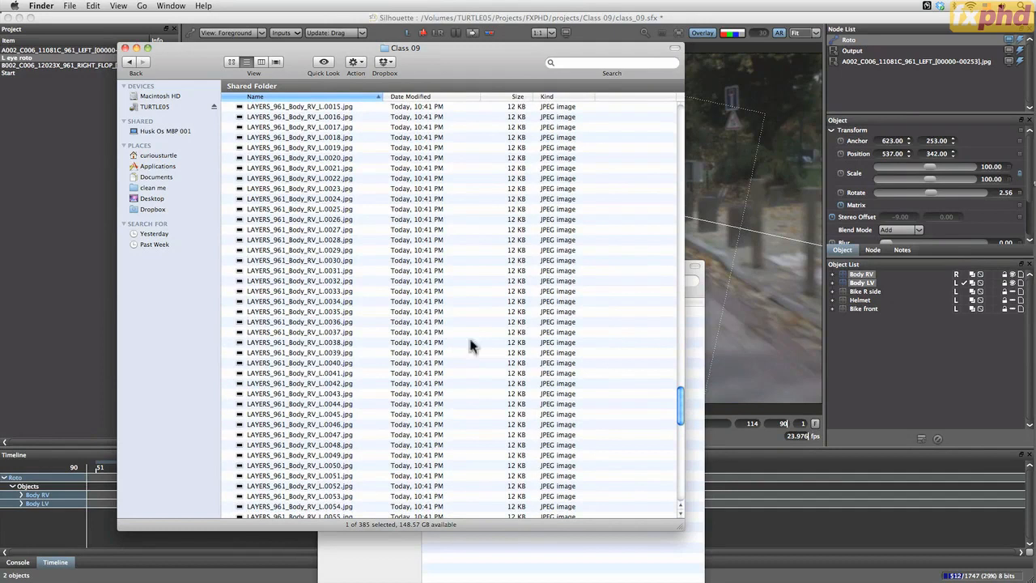
{"action": "left_click", "coordinate": [328, 354]}
{"action": "key", "text": "space"}
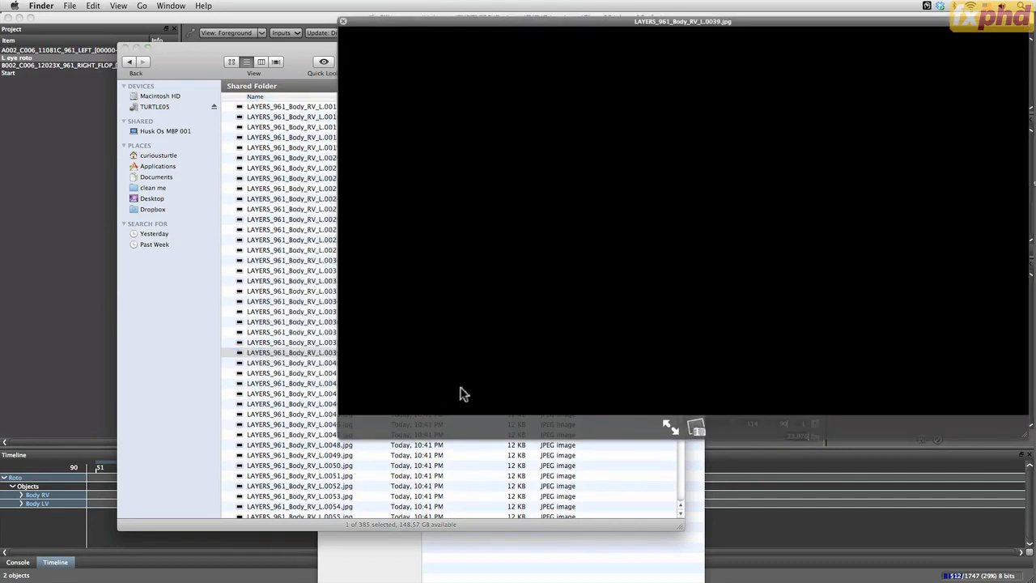
{"action": "key", "text": "space"}
Preview the LAYERS_961_Body_RV_R matte sequence from frame 0005 onward, stepping through its frames
{"action": "left_click_drag", "start_coordinate": [681, 403], "coordinate": [680, 437]}
{"action": "left_click", "coordinate": [335, 325]}
{"action": "key", "text": "space"}
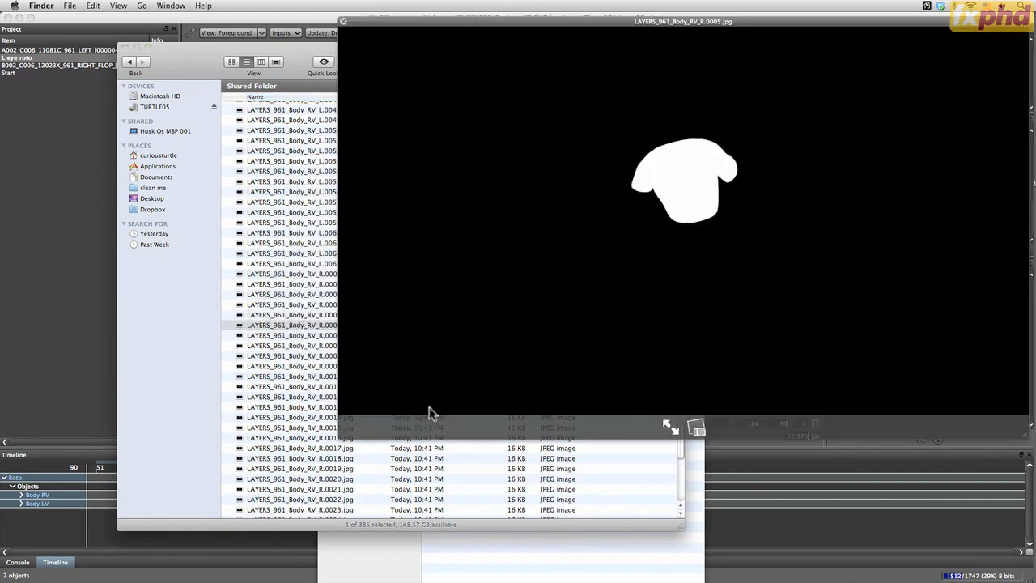
{"action": "key", "text": "Down"}
{"action": "key", "text": "Down"}
{"action": "key", "text": "Down"}
{"action": "key", "text": "Down"}
{"action": "key", "text": "Down"}
{"action": "key", "text": "Down"}
{"action": "key", "text": "Down"}
{"action": "key", "text": "Down"}
{"action": "key", "text": "Down"}
{"action": "key", "text": "Down"}
{"action": "key", "text": "Down"}
{"action": "key", "text": "Down"}
{"action": "key", "text": "Down"}
{"action": "key", "text": "Down"}
{"action": "key", "text": "Down"}
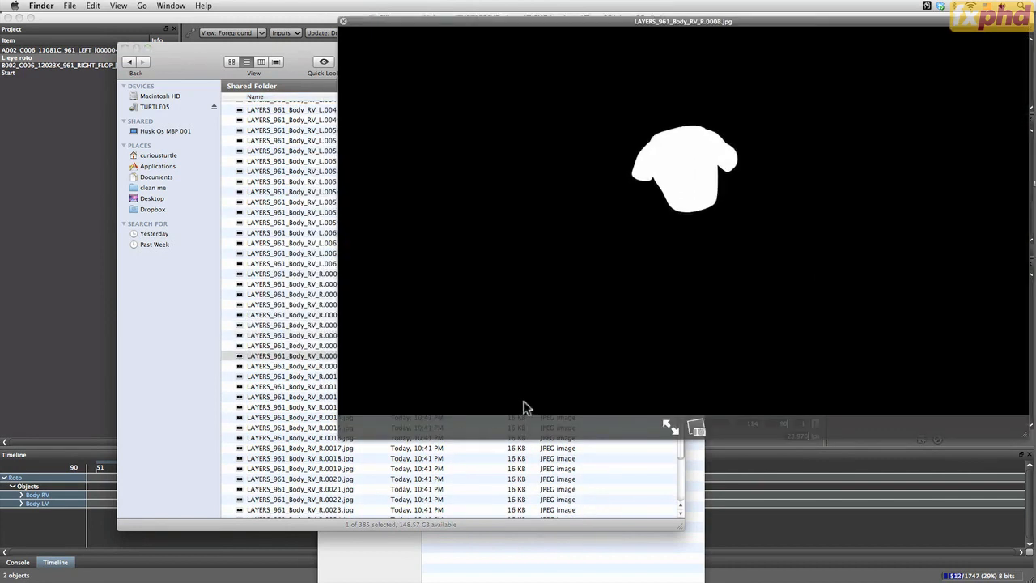
{"action": "key", "text": "Down"}
{"action": "key", "text": "Down"}
{"action": "key", "text": "Down"}
{"action": "key", "text": "Down"}
{"action": "key", "text": "Down"}
{"action": "key", "text": "Down"}
{"action": "key", "text": "Down"}
{"action": "key", "text": "Down"}
{"action": "key", "text": "Down"}
{"action": "key", "text": "Down"}
{"action": "key", "text": "Down"}
{"action": "key", "text": "Down"}
{"action": "key", "text": "Down"}
{"action": "key", "text": "Down"}
{"action": "key", "text": "Down"}
{"action": "key", "text": "Down"}
{"action": "key", "text": "Down"}
{"action": "key", "text": "Down"}
{"action": "key", "text": "Down"}
{"action": "key", "text": "Down"}
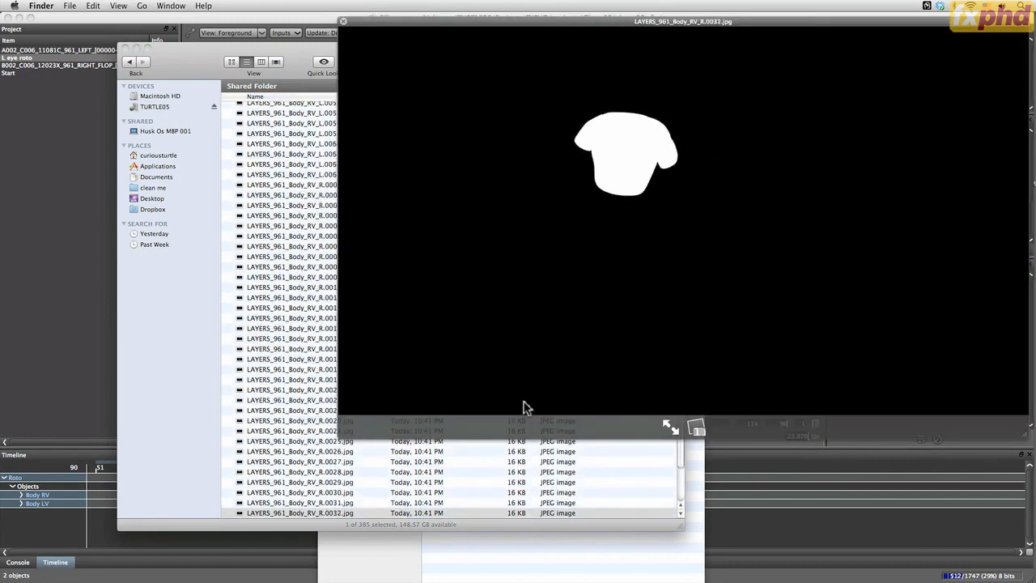
{"action": "key", "text": "Down"}
{"action": "key", "text": "Down"}
{"action": "key", "text": "Down"}
{"action": "key", "text": "Down"}
{"action": "key", "text": "Down"}
{"action": "key", "text": "Down"}
{"action": "key", "text": "Down"}
{"action": "key", "text": "Down"}
{"action": "key", "text": "Down"}
{"action": "key", "text": "Down"}
{"action": "key", "text": "Down"}
{"action": "key", "text": "Down"}
{"action": "key", "text": "Down"}
{"action": "key", "text": "Down"}
{"action": "key", "text": "Down"}
{"action": "key", "text": "Down"}
{"action": "key", "text": "Down"}
{"action": "key", "text": "Down"}
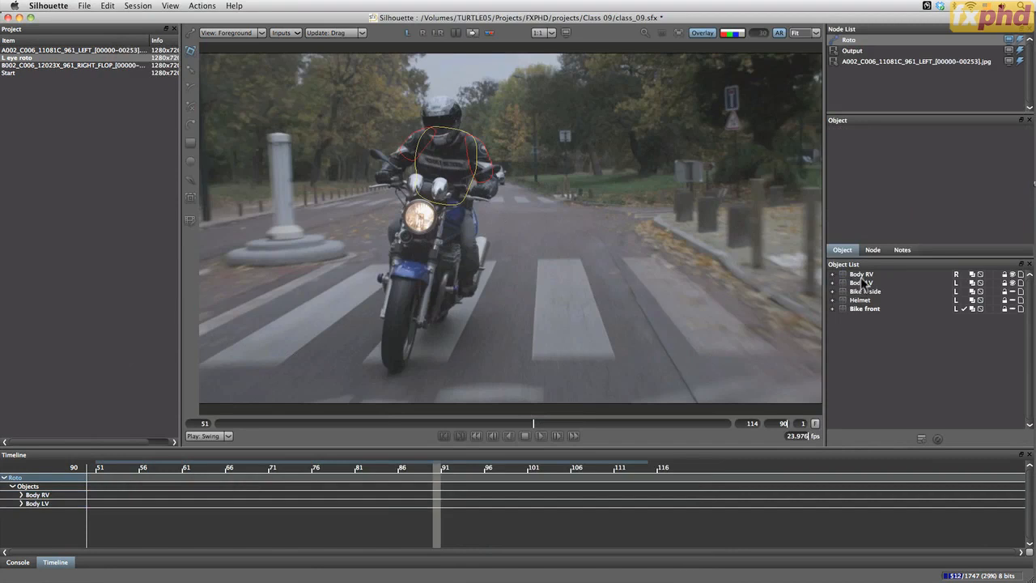
In Silhouette, hide the Body RV layer, show Bike R side, Helmet and Bike front, and clear the selection
{"action": "left_click", "coordinate": [1012, 275]}
{"action": "left_click", "coordinate": [1012, 291]}
{"action": "left_click", "coordinate": [1012, 300]}
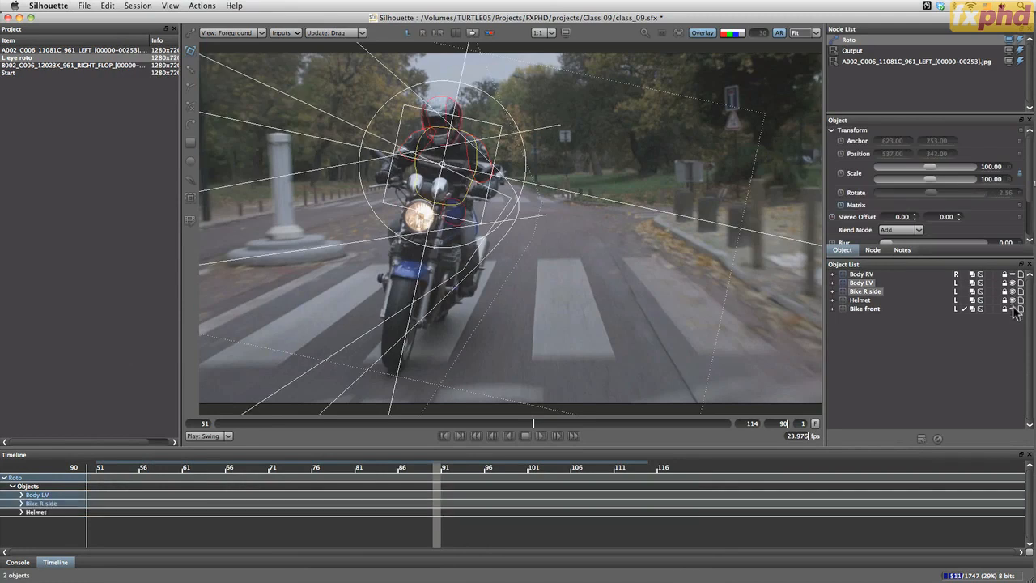
{"action": "left_click", "coordinate": [1012, 308]}
{"action": "left_click", "coordinate": [882, 334]}
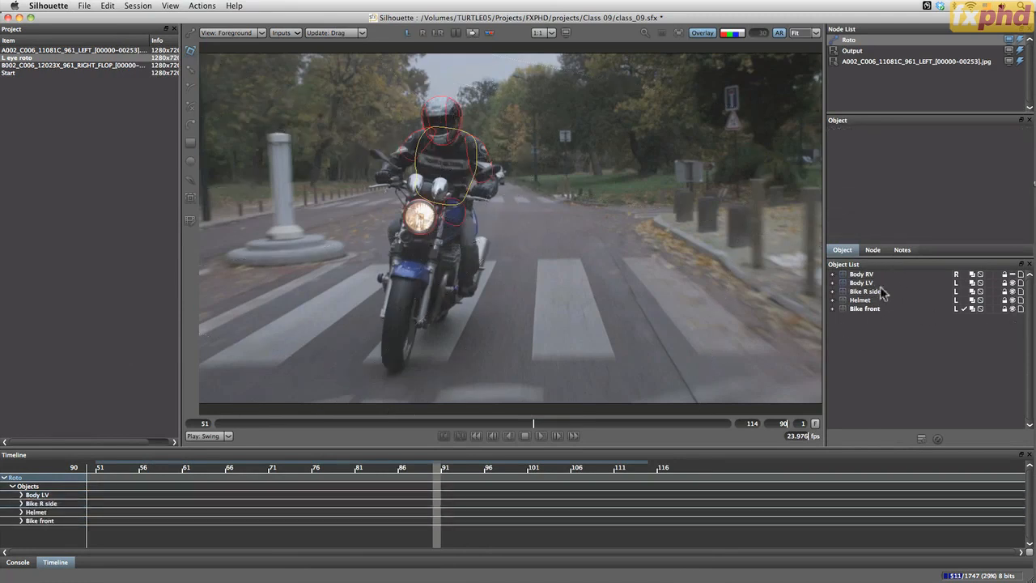
Render the visible layers to separate files as AA_LAYERS_961, with the view set to Left
{"action": "left_click", "coordinate": [202, 6]}
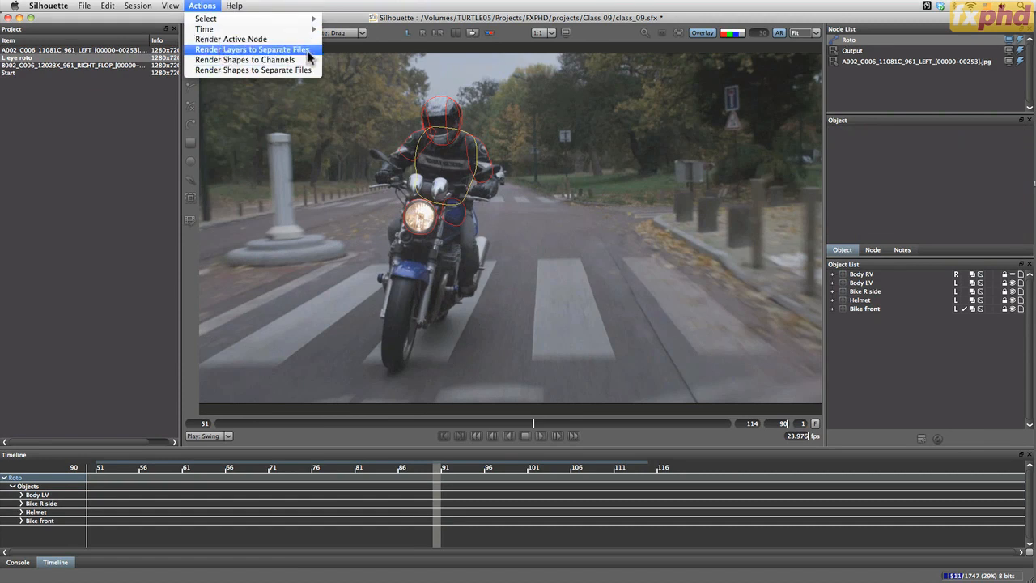
{"action": "left_click", "coordinate": [252, 49]}
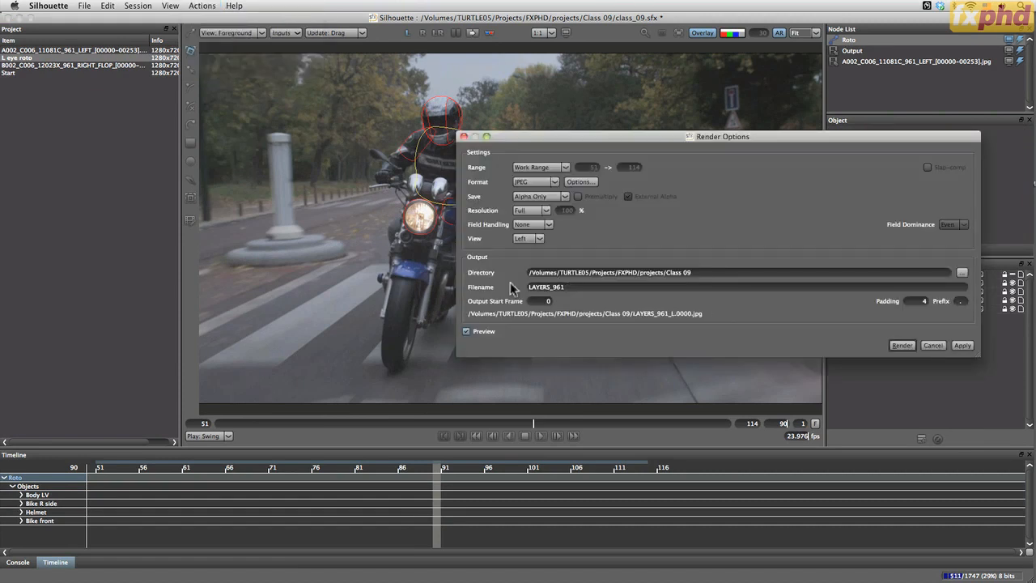
{"action": "left_click_drag", "start_coordinate": [526, 288], "coordinate": [488, 297]}
{"action": "type", "text": "AA_"}
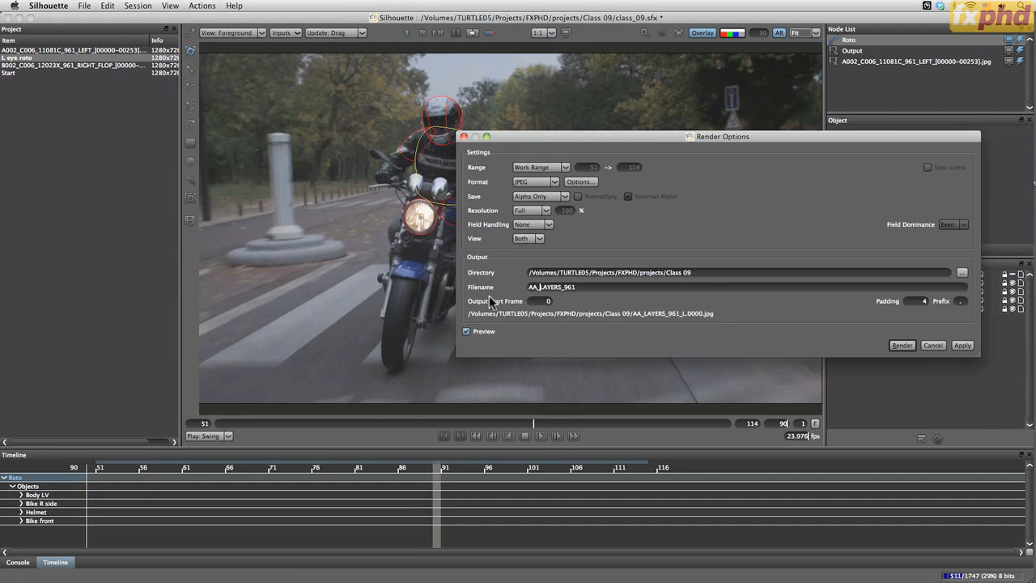
{"action": "left_click", "coordinate": [530, 238]}
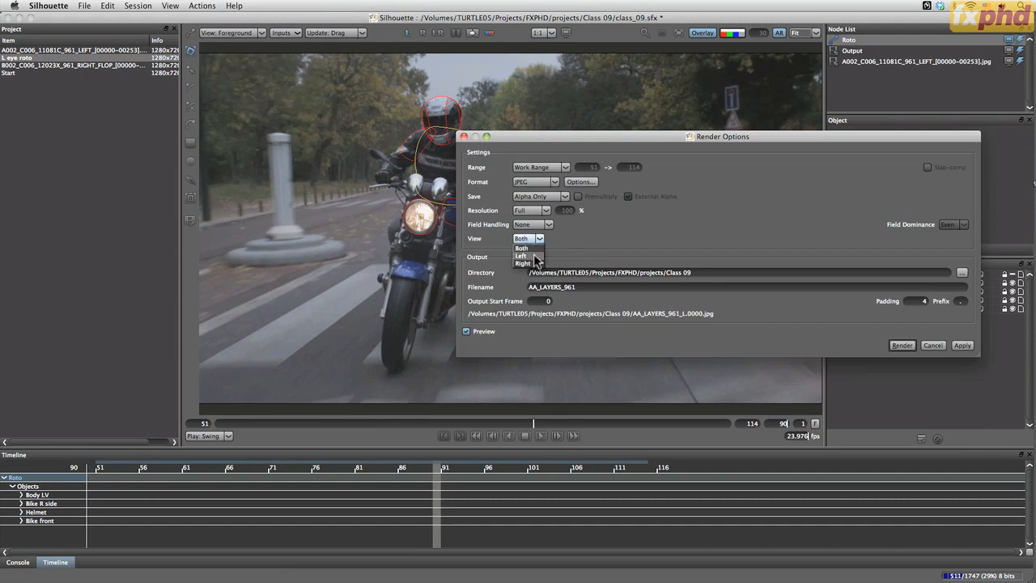
{"action": "left_click", "coordinate": [527, 253]}
{"action": "left_click", "coordinate": [901, 346]}
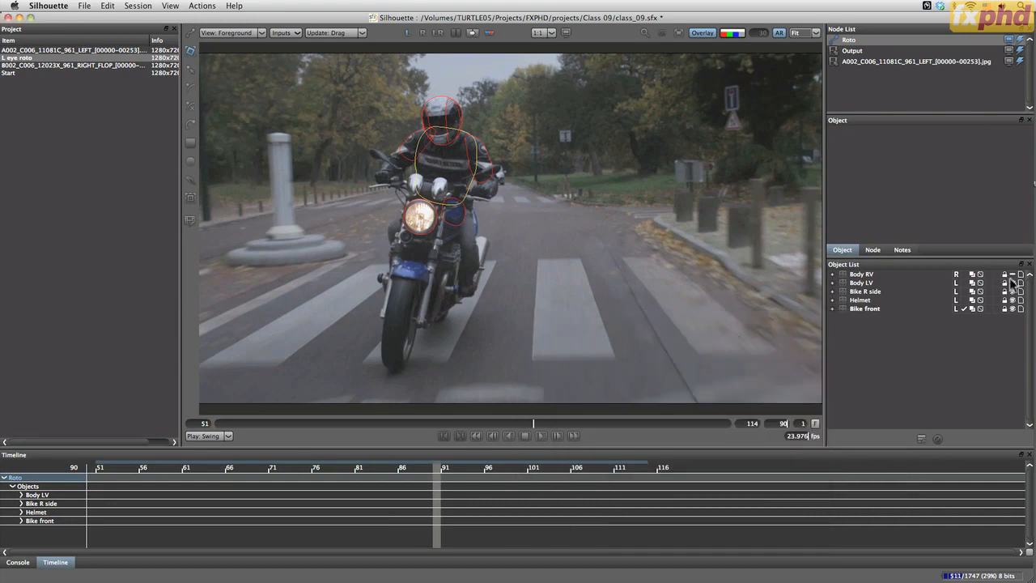
Hide the Body LV, Bike R side, Helmet and Bike front layers, and show only Body RV
{"action": "left_click_drag", "start_coordinate": [1011, 281], "coordinate": [1013, 301]}
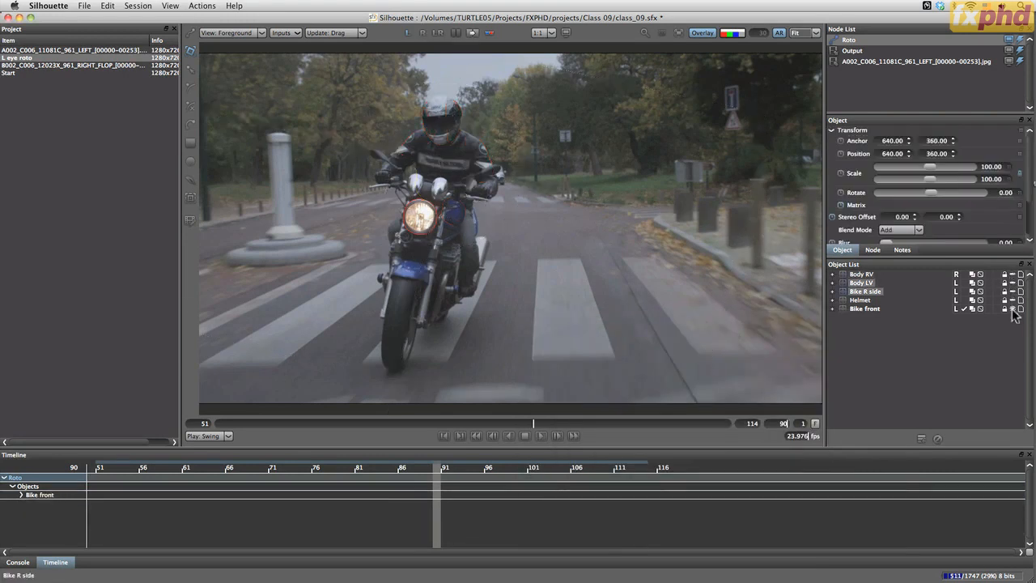
{"action": "left_click", "coordinate": [1013, 309]}
{"action": "left_click", "coordinate": [991, 330]}
{"action": "left_click", "coordinate": [1013, 274]}
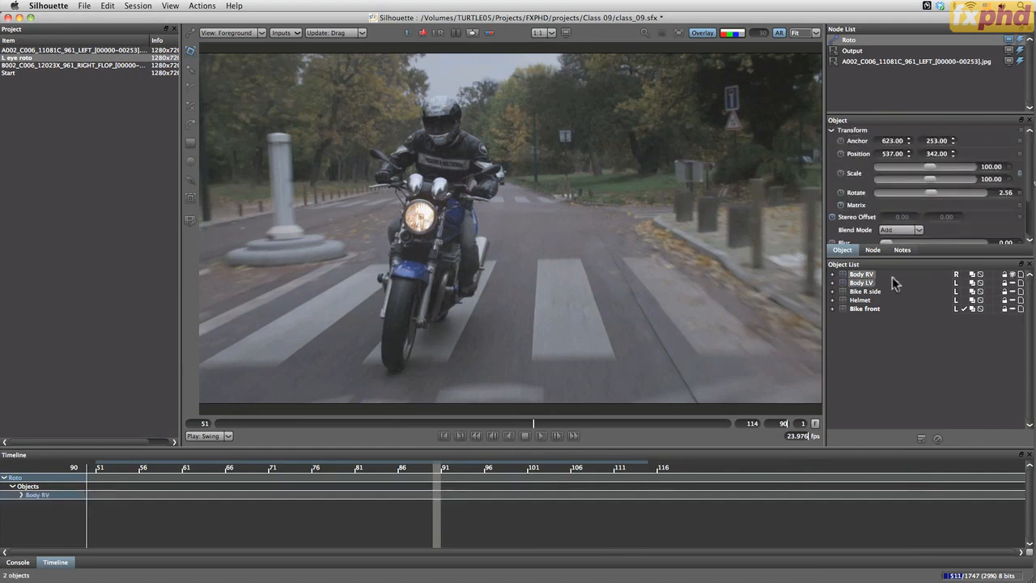
{"action": "left_click", "coordinate": [908, 306]}
Render the Body RV layer to separate files as AA_LAYERS_961, with the view set to Right
{"action": "left_click", "coordinate": [202, 5]}
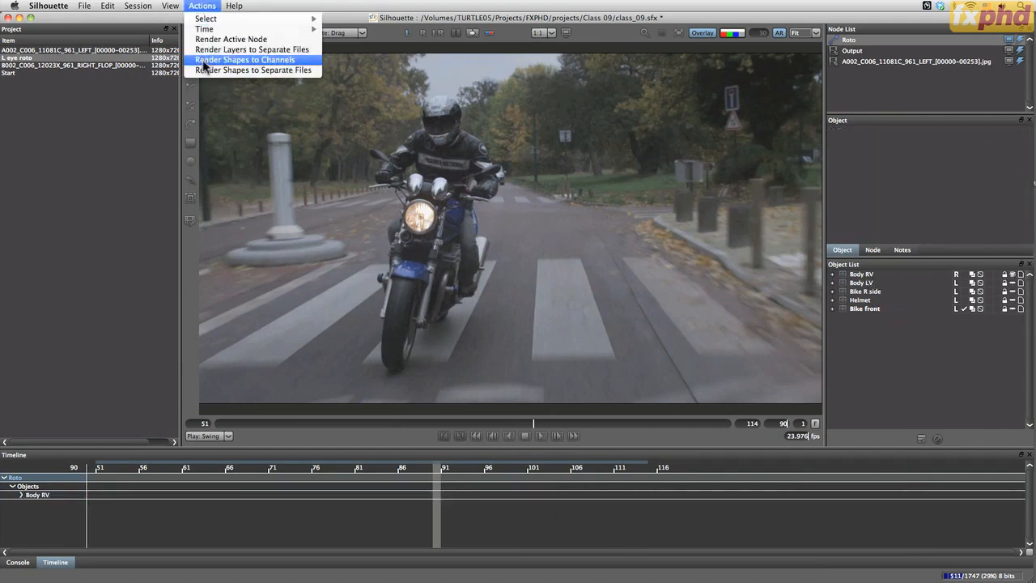
{"action": "left_click", "coordinate": [259, 50]}
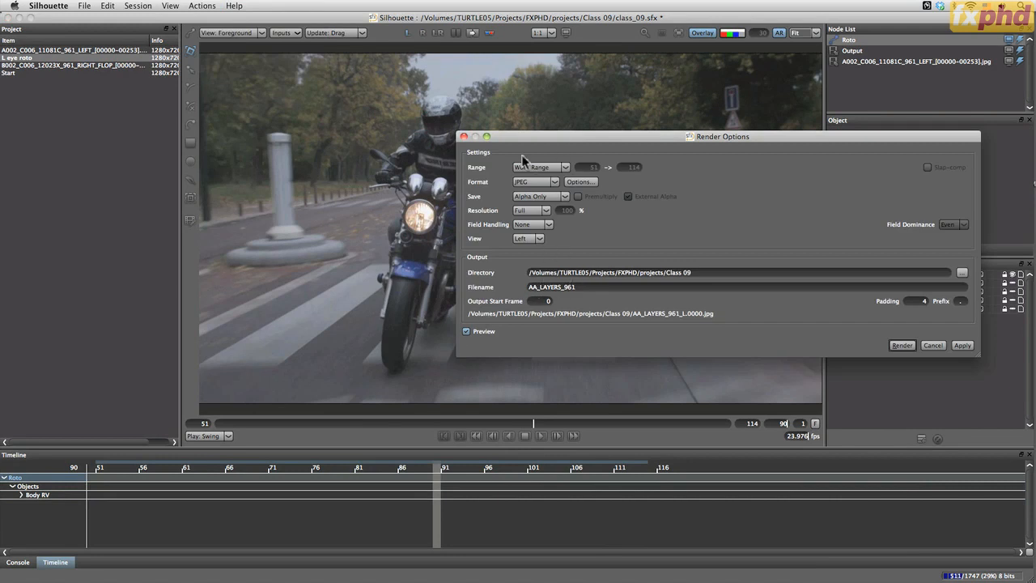
{"action": "left_click", "coordinate": [530, 238]}
{"action": "left_click", "coordinate": [532, 263]}
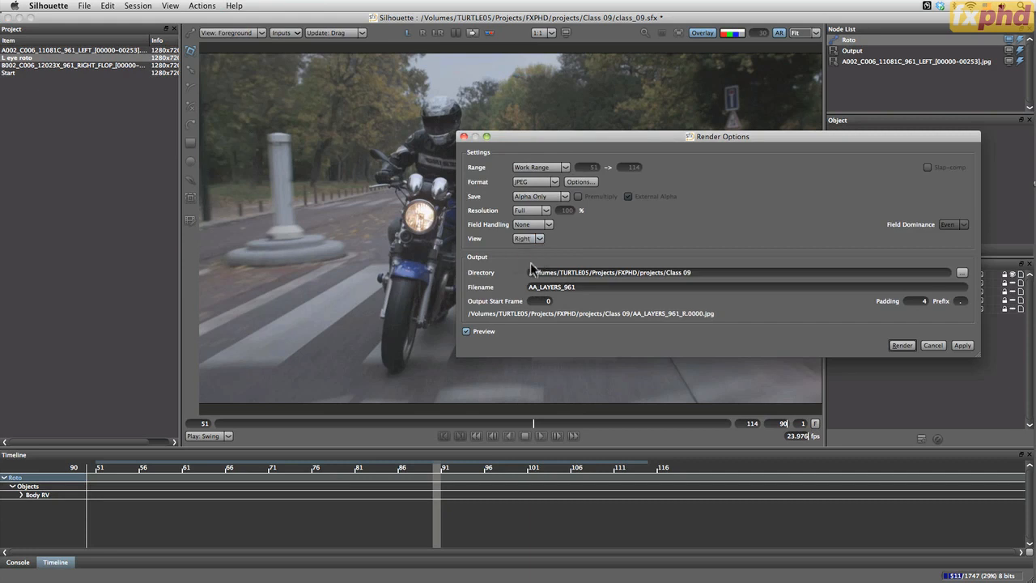
{"action": "left_click", "coordinate": [902, 345]}
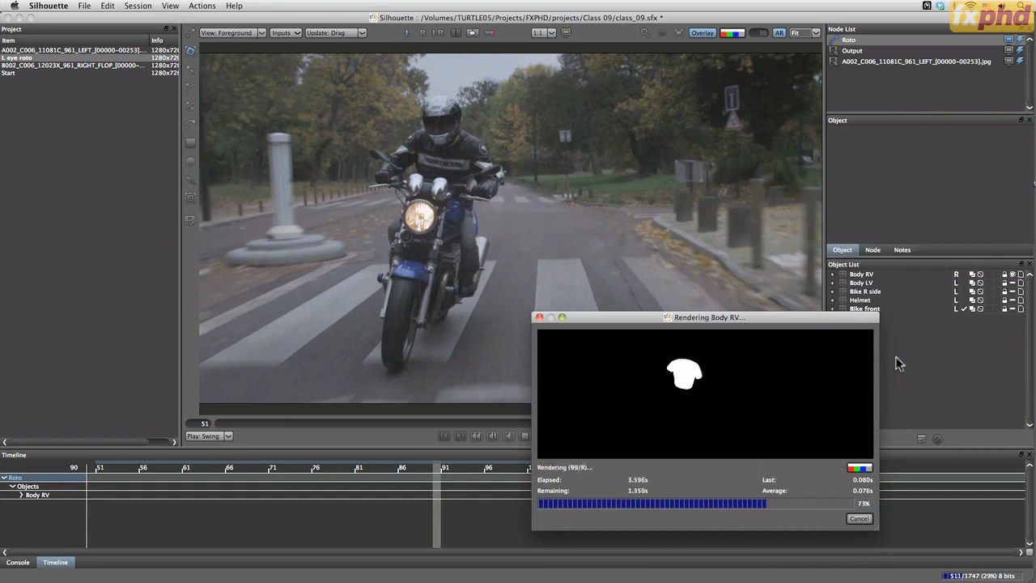
Switch to Finder and preview the AA_LAYERS_961_Bike_front_L matte sequence from frame 0001 onward, stepping through its frames
{"action": "key", "text": "super+Tab"}
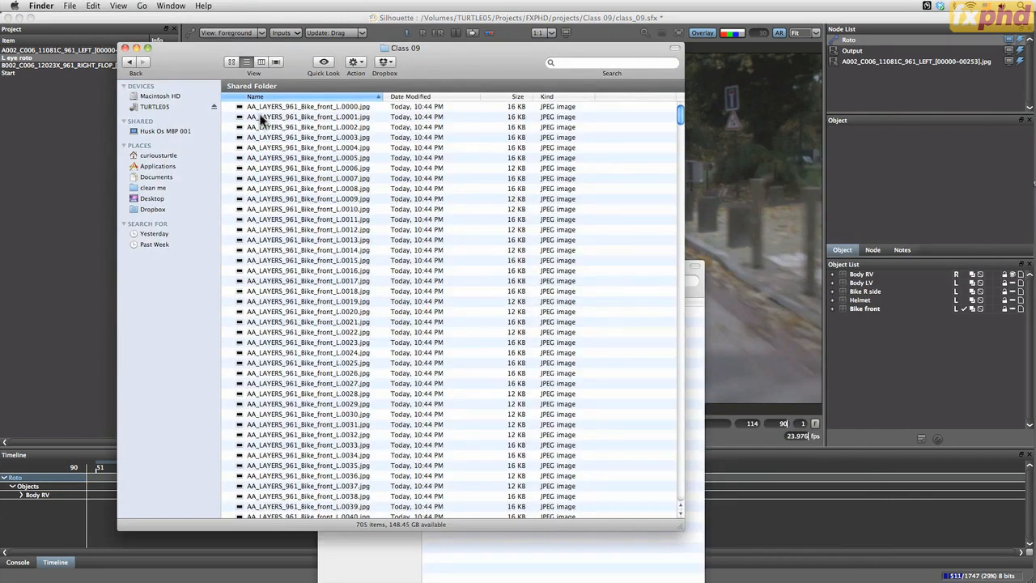
{"action": "left_click", "coordinate": [356, 117]}
{"action": "key", "text": "space"}
{"action": "key", "text": "Down"}
{"action": "key", "text": "Down"}
{"action": "key", "text": "Down"}
{"action": "key", "text": "Down"}
{"action": "key", "text": "Down"}
{"action": "key", "text": "Down"}
{"action": "key", "text": "Down"}
{"action": "key", "text": "Down"}
{"action": "key", "text": "Down"}
{"action": "key", "text": "Down"}
{"action": "key", "text": "Down"}
{"action": "key", "text": "Down"}
{"action": "key", "text": "Down"}
{"action": "key", "text": "Down"}
{"action": "key", "text": "Down"}
{"action": "key", "text": "Down"}
{"action": "key", "text": "Down"}
{"action": "key", "text": "Down"}
{"action": "key", "text": "Down"}
{"action": "key", "text": "Down"}
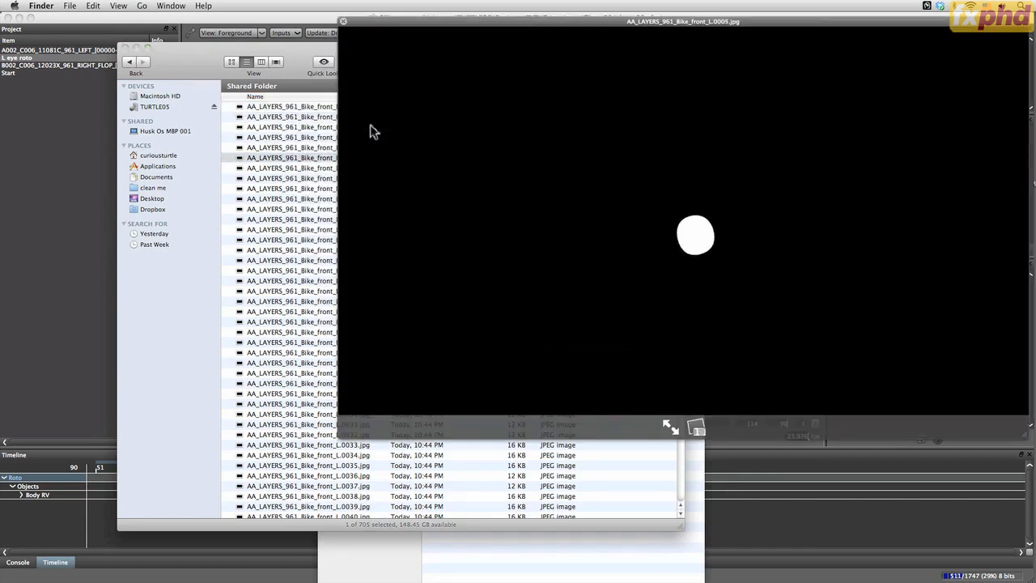
{"action": "key", "text": "Down"}
{"action": "key", "text": "Down"}
{"action": "key", "text": "Down"}
{"action": "key", "text": "Down"}
{"action": "key", "text": "Down"}
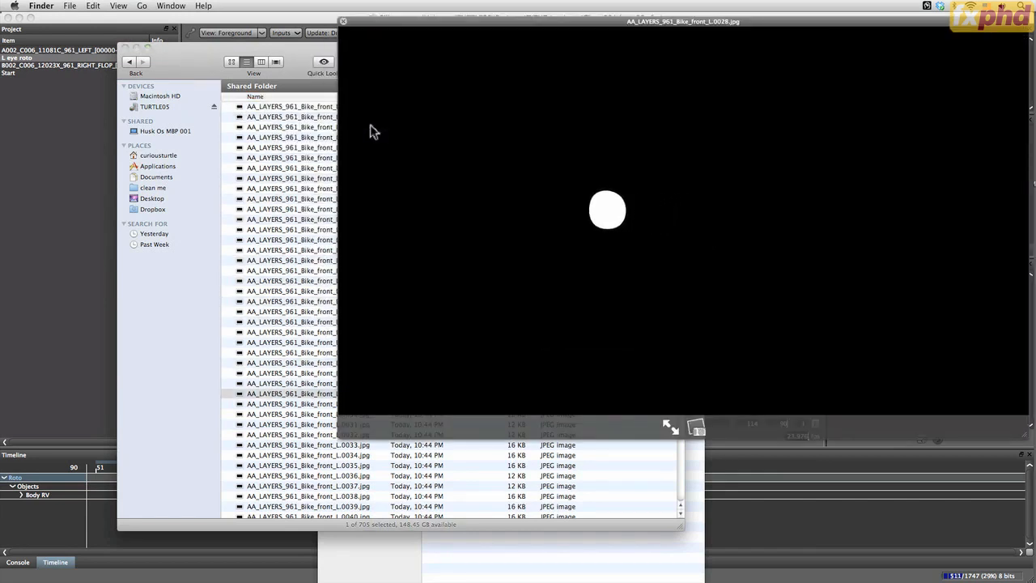
{"action": "key", "text": "space"}
Preview the AA_LAYERS_961 mattes from Bike_R_side_L frame 0047 into the Body_LV_L sequence, and locate the Body_RV_R files
{"action": "left_click_drag", "start_coordinate": [678, 116], "coordinate": [681, 179]}
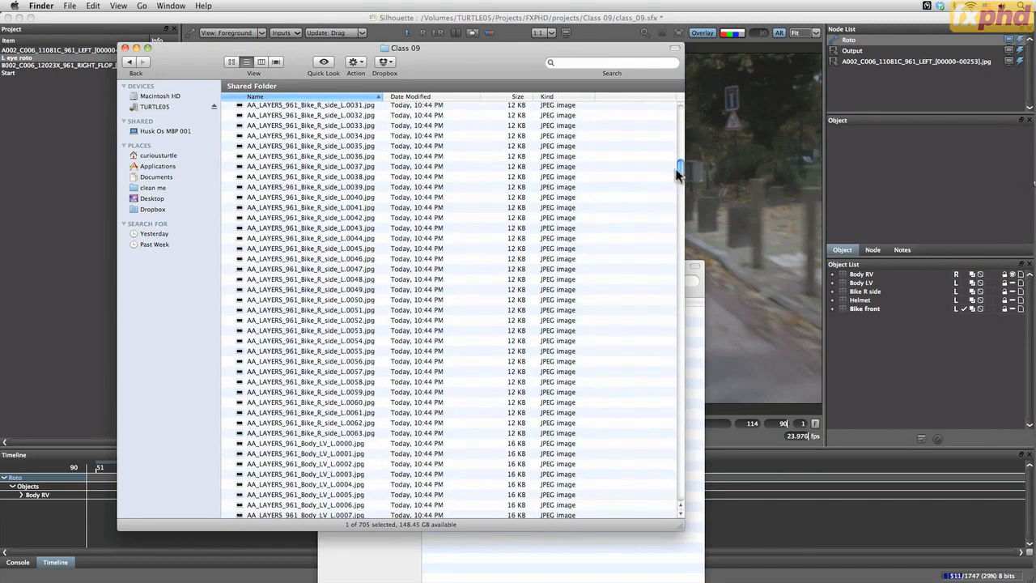
{"action": "left_click", "coordinate": [335, 271]}
{"action": "key", "text": "space"}
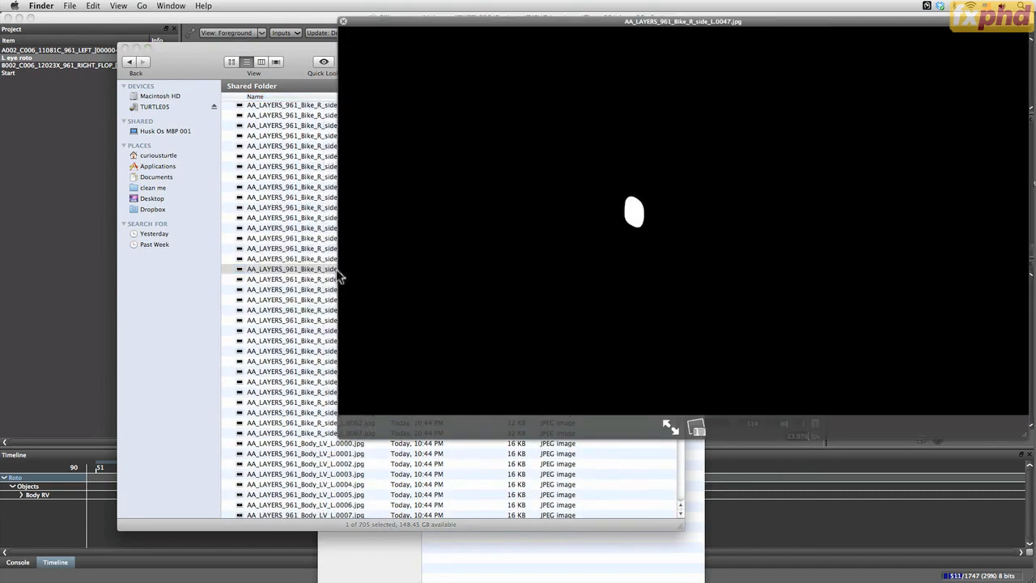
{"action": "key", "text": "Down"}
{"action": "key", "text": "Down"}
{"action": "key", "text": "Down"}
{"action": "key", "text": "Down"}
{"action": "key", "text": "Down"}
{"action": "key", "text": "Down"}
{"action": "key", "text": "Down"}
{"action": "key", "text": "Down"}
{"action": "key", "text": "Down"}
{"action": "key", "text": "Down"}
{"action": "key", "text": "Down"}
{"action": "key", "text": "Down"}
{"action": "key", "text": "Down"}
{"action": "key", "text": "Down"}
{"action": "key", "text": "Down"}
{"action": "key", "text": "Down"}
{"action": "key", "text": "Down"}
{"action": "key", "text": "Down"}
{"action": "key", "text": "Down"}
{"action": "key", "text": "Down"}
{"action": "key", "text": "Down"}
{"action": "key", "text": "Down"}
{"action": "key", "text": "Down"}
{"action": "key", "text": "Down"}
{"action": "key", "text": "Down"}
{"action": "key", "text": "Down"}
{"action": "key", "text": "Down"}
{"action": "key", "text": "Down"}
{"action": "key", "text": "Down"}
{"action": "key", "text": "Down"}
{"action": "key", "text": "Down"}
{"action": "key", "text": "Down"}
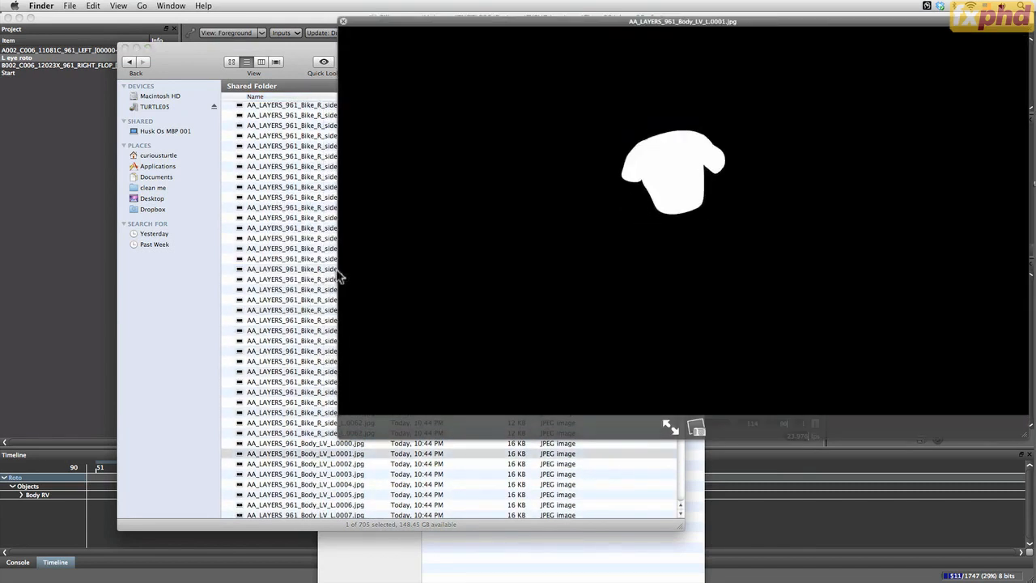
{"action": "key", "text": "space"}
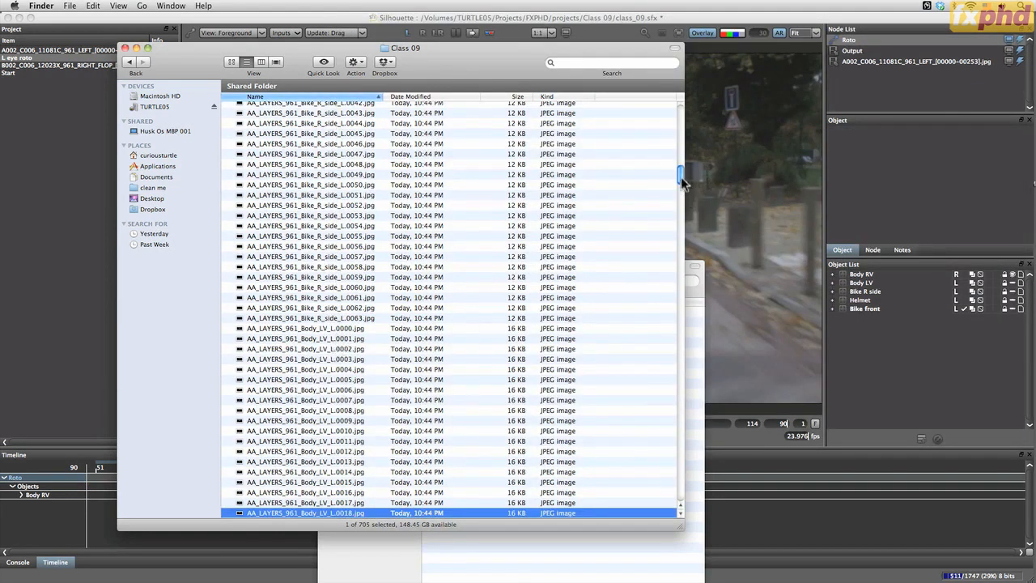
{"action": "left_click_drag", "start_coordinate": [683, 182], "coordinate": [679, 230]}
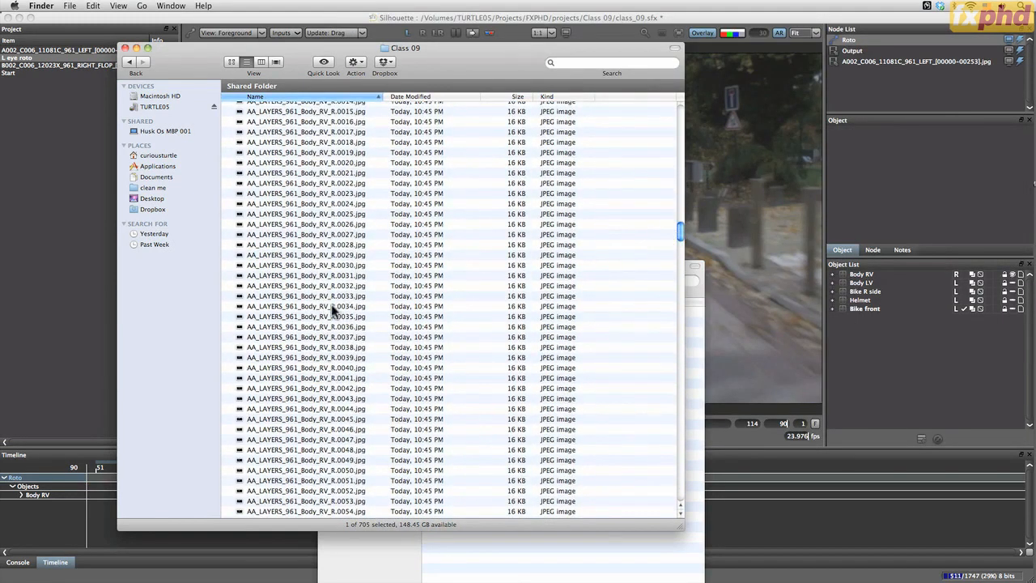
Return to Silhouette, show the right view and play back the shot with the Body RV shapes overlaid
{"action": "left_click", "coordinate": [713, 227]}
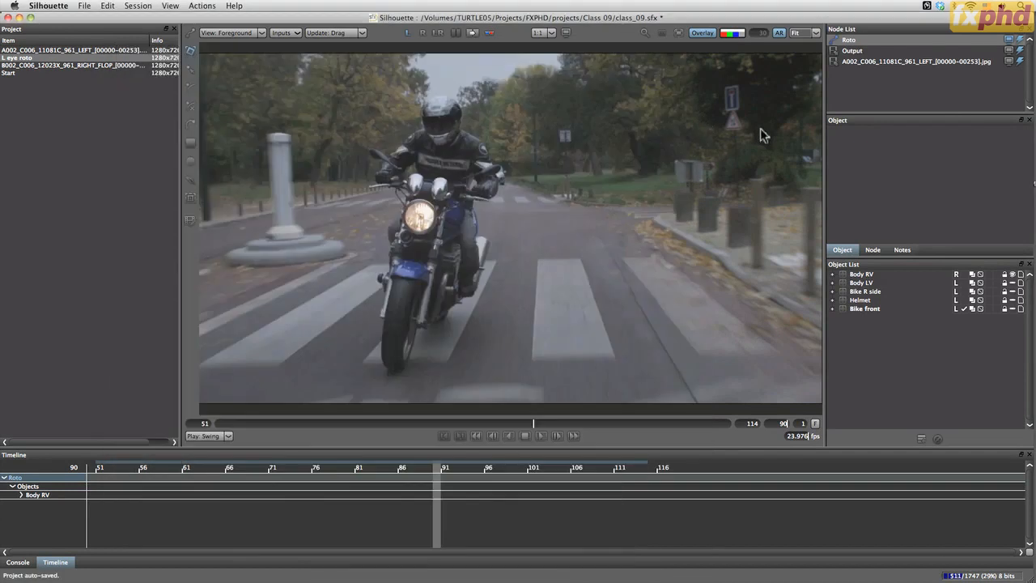
{"action": "left_click", "coordinate": [422, 33]}
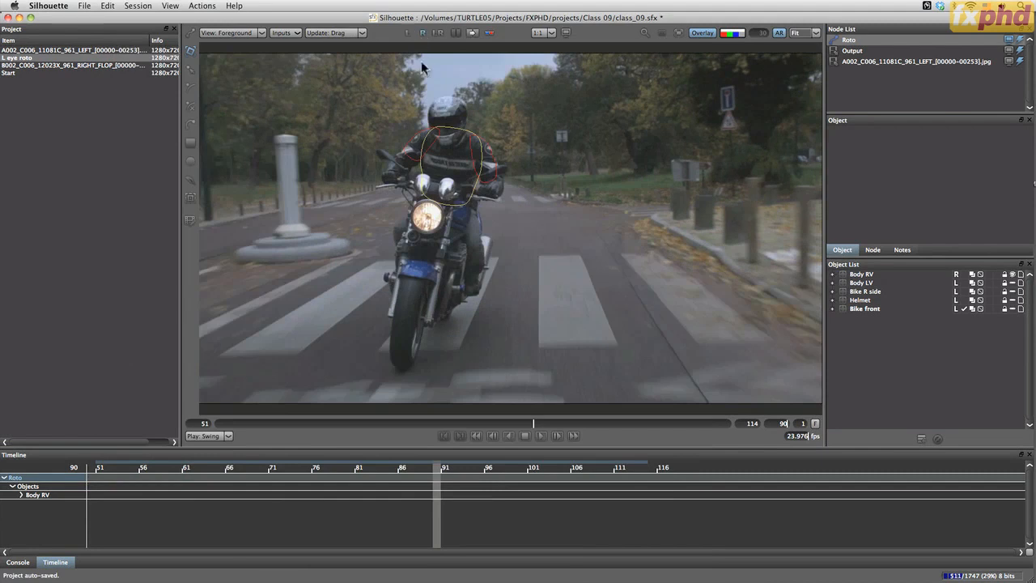
{"action": "left_click", "coordinate": [542, 435]}
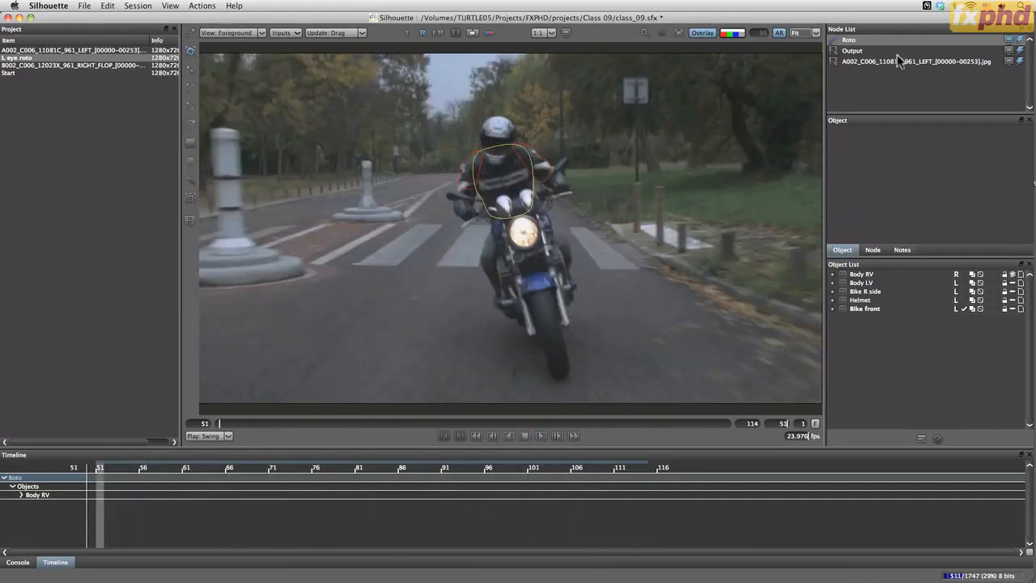
Examine the source clip node's Primary/Left and Secondary/Right view assignments and return to the Roto node
{"action": "left_click", "coordinate": [892, 61]}
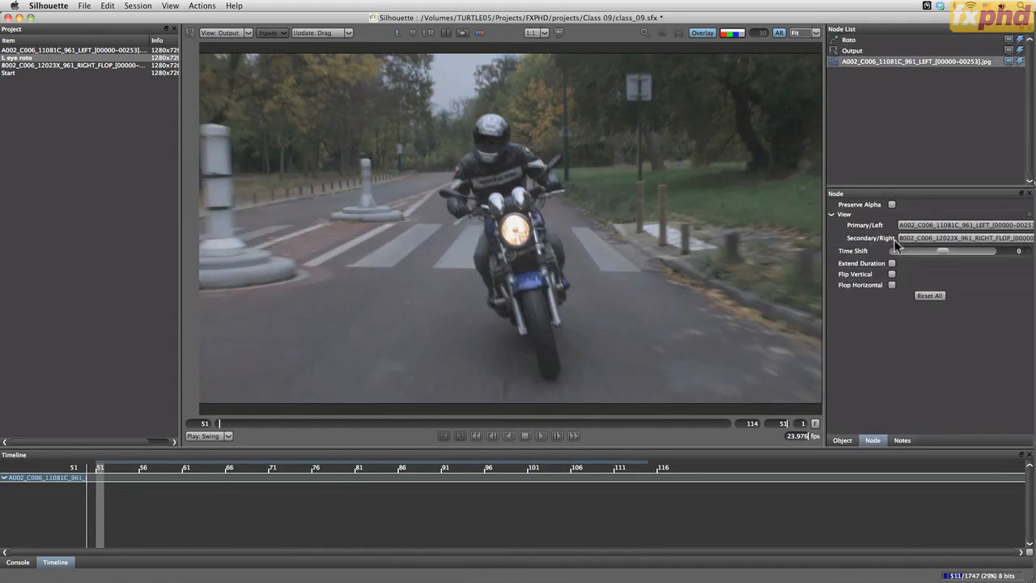
{"action": "left_click", "coordinate": [861, 40]}
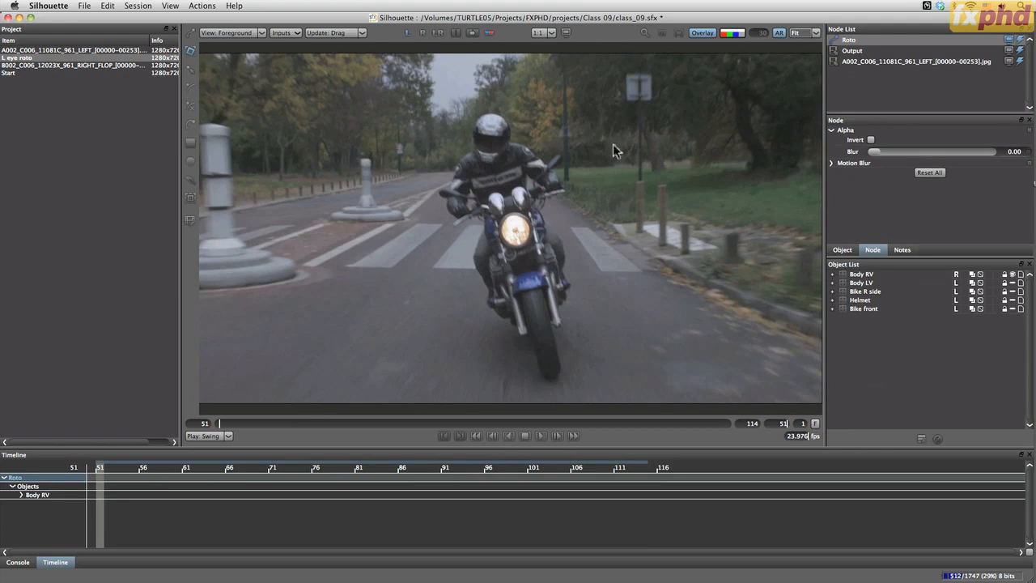
Select the Body RV layer, go to frame 54 and show its shapes in the right view
{"action": "left_click", "coordinate": [862, 299]}
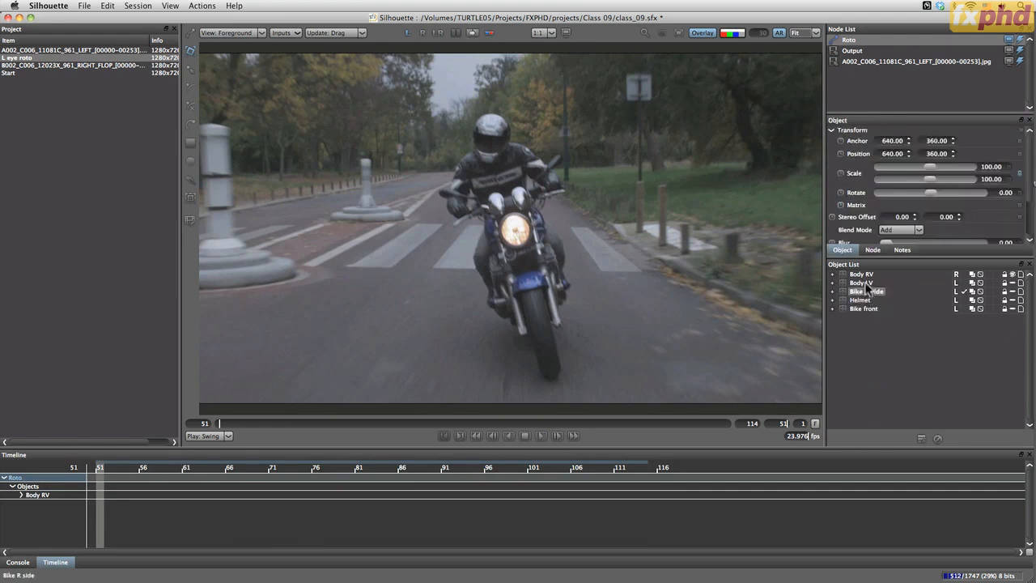
{"action": "left_click", "coordinate": [861, 275]}
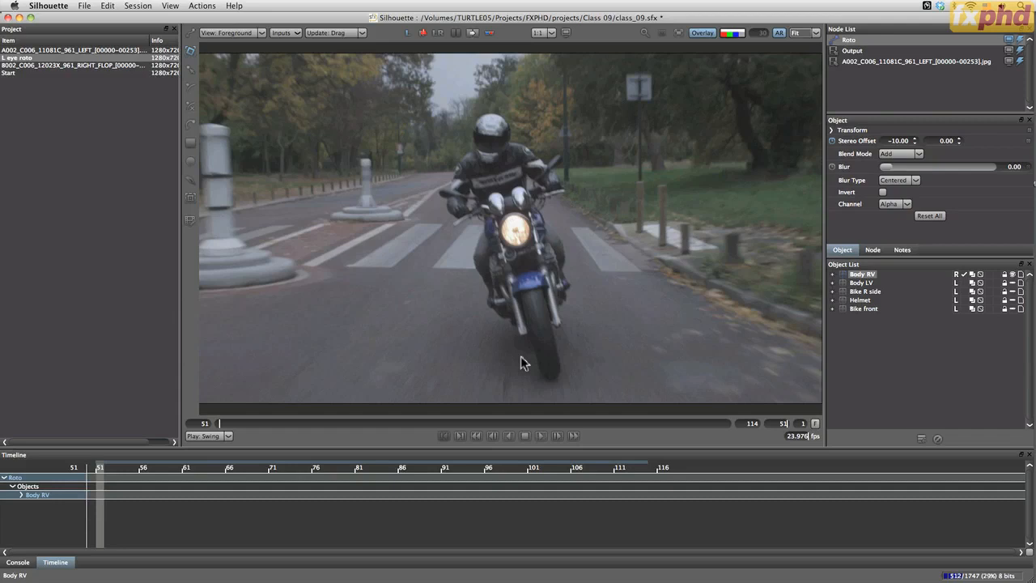
{"action": "mouse_move", "coordinate": [220, 424]}
{"action": "left_mouse_down"}
{"action": "mouse_move", "coordinate": [610, 424]}
{"action": "mouse_move", "coordinate": [426, 439]}
{"action": "mouse_move", "coordinate": [596, 428]}
{"action": "mouse_move", "coordinate": [780, 446]}
{"action": "mouse_move", "coordinate": [497, 429]}
{"action": "mouse_move", "coordinate": [336, 446]}
{"action": "mouse_move", "coordinate": [232, 381]}
{"action": "left_mouse_up"}
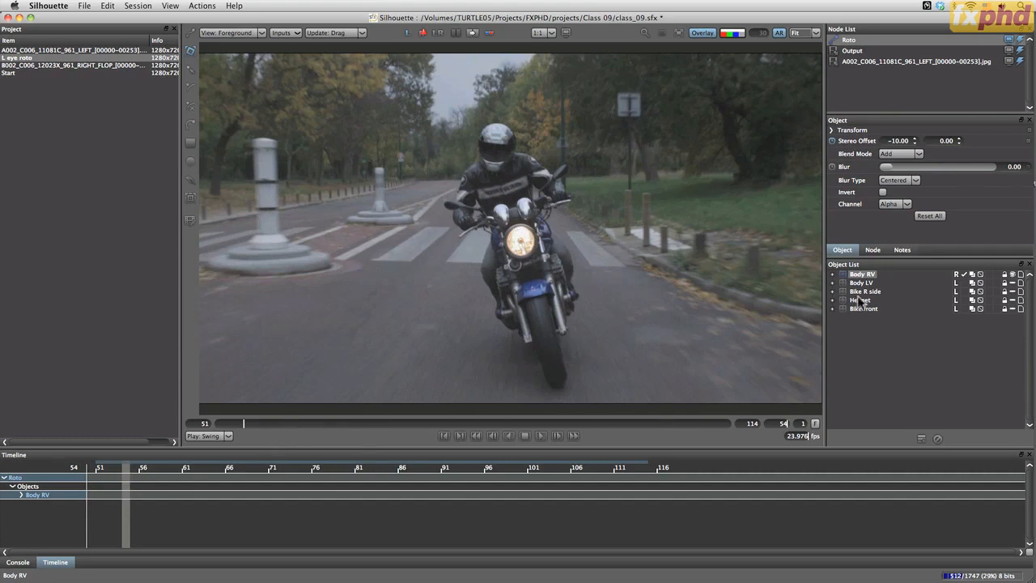
{"action": "left_click", "coordinate": [422, 33]}
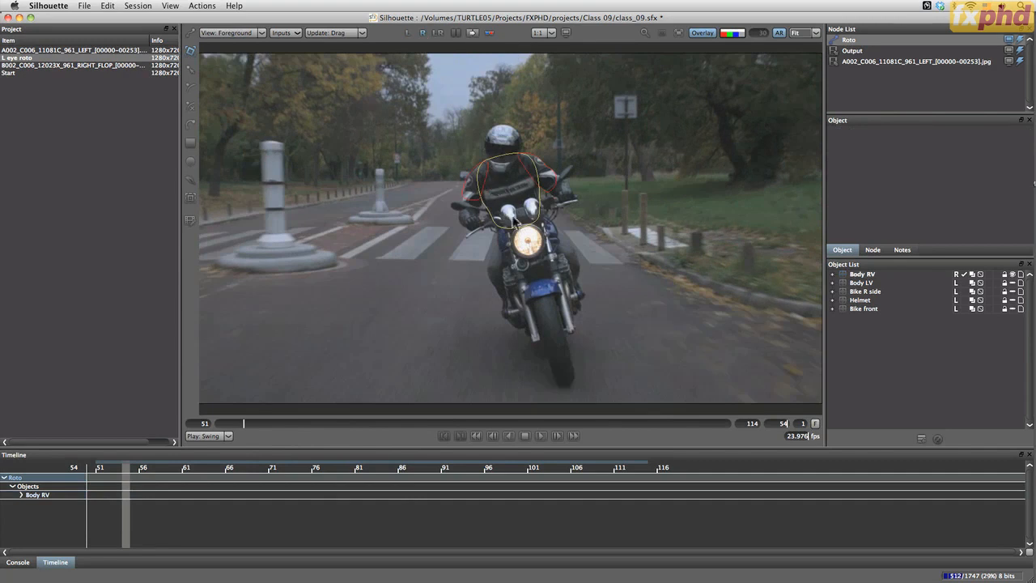